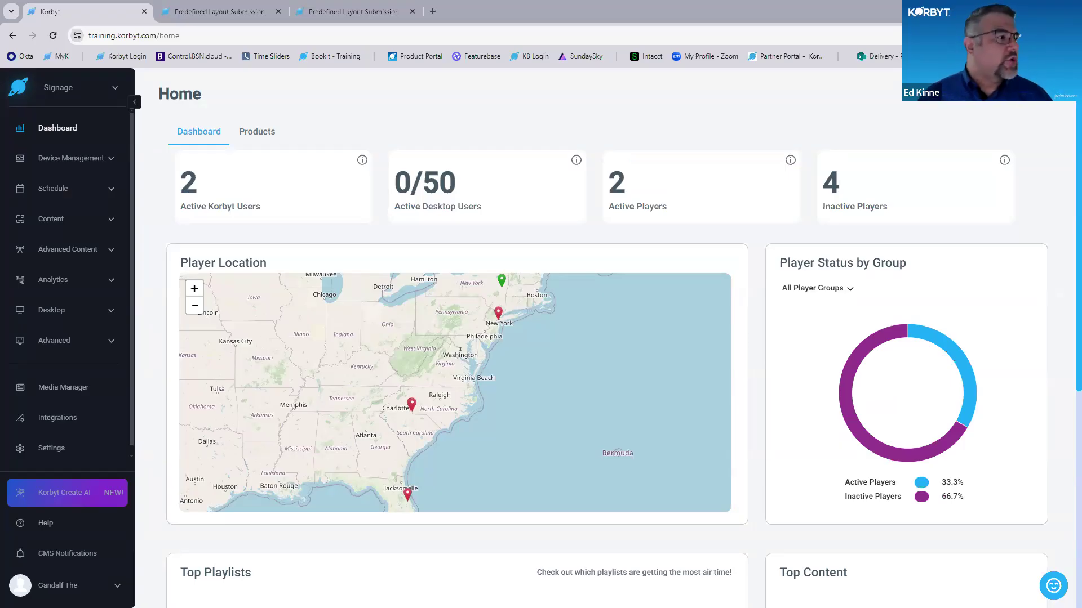
- Open the first Predefined Layout Submission form
left_click(224, 16)
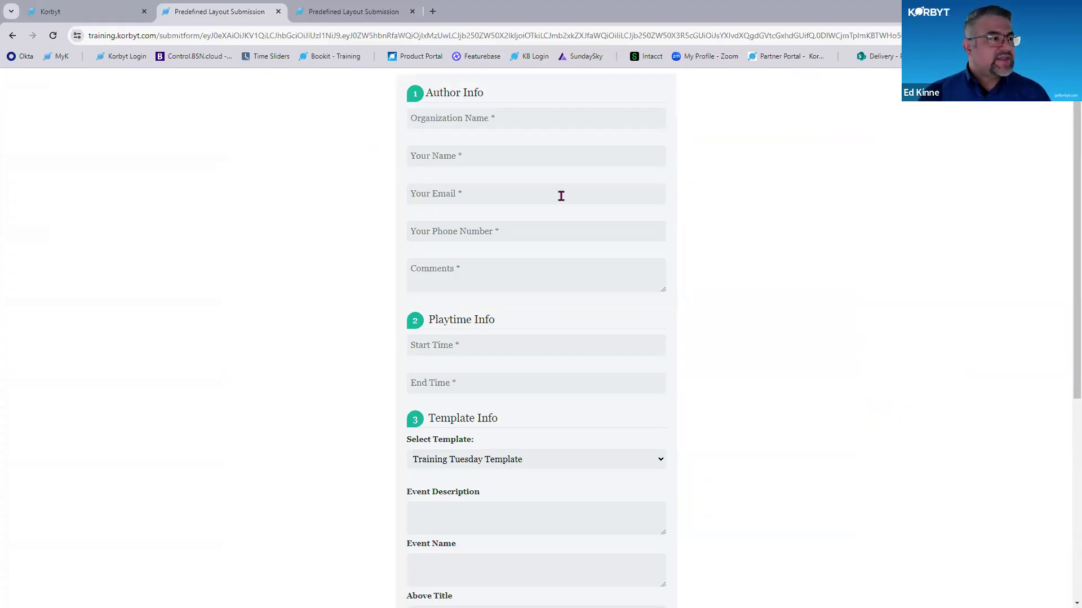
key("ctrl")
key("ctrl")
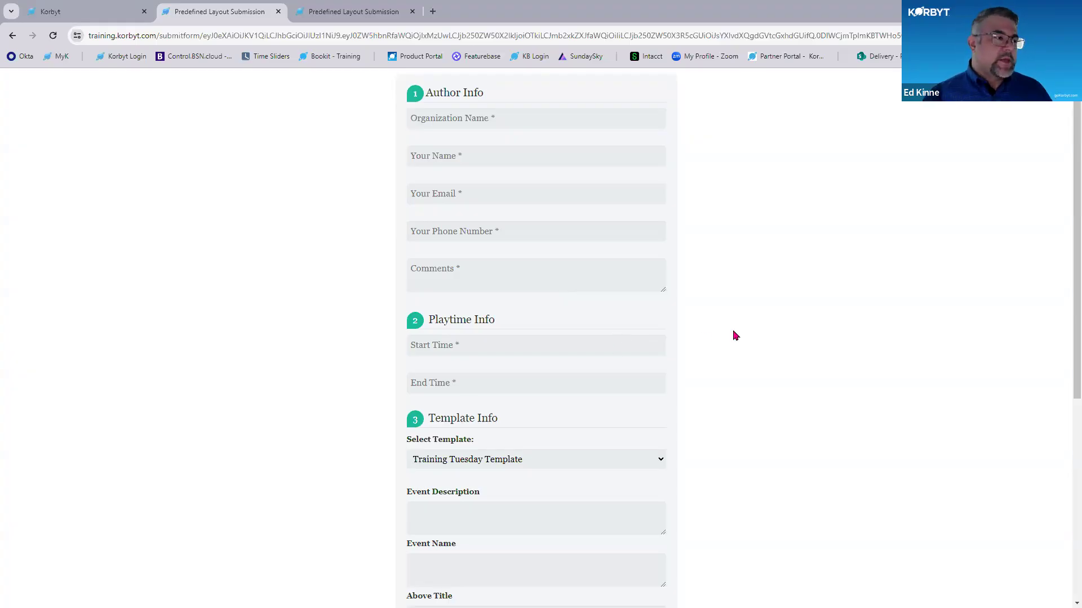
- Look over the form's author, playtime and template sections to see which fields it asks for
scroll(735, 336, "down", 1)
scroll(735, 336, "down", 1)
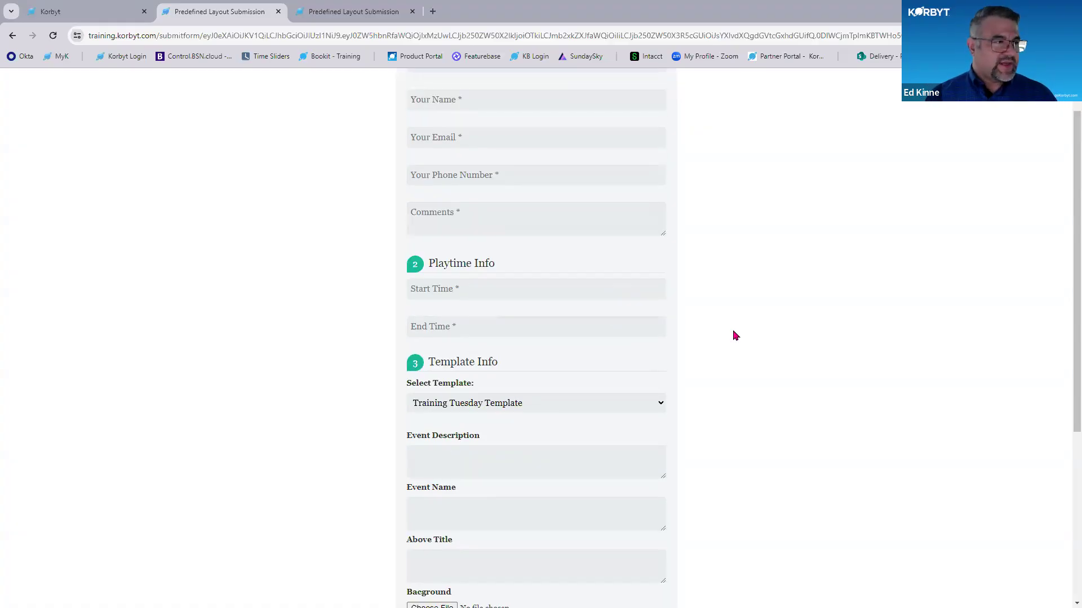
scroll(639, 219, "up", 1)
scroll(741, 316, "down", 2)
scroll(745, 316, "up", 2)
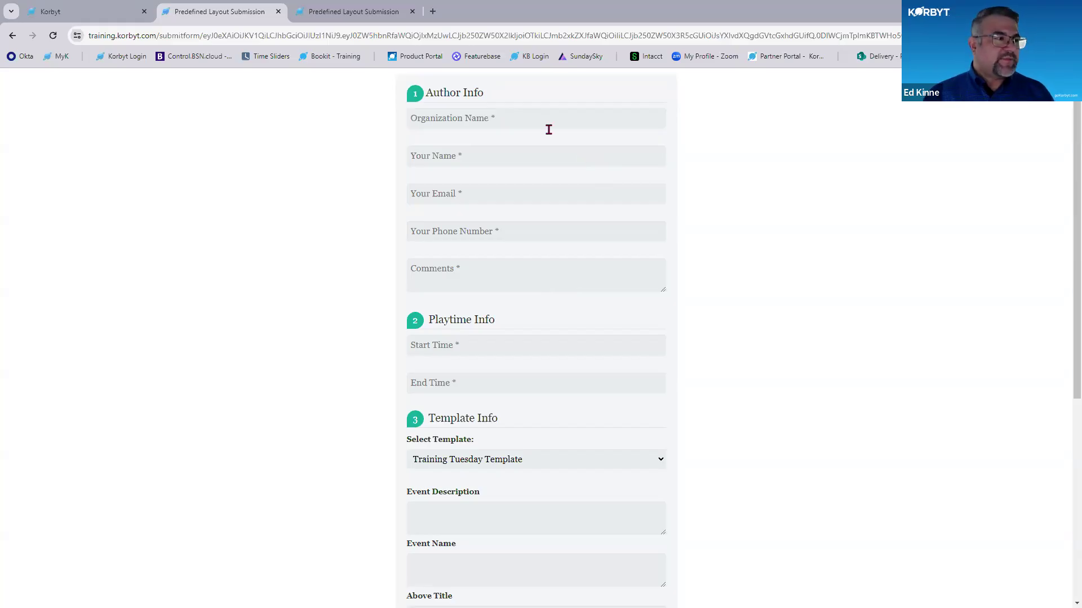
key("ctrl")
key("ctrl")
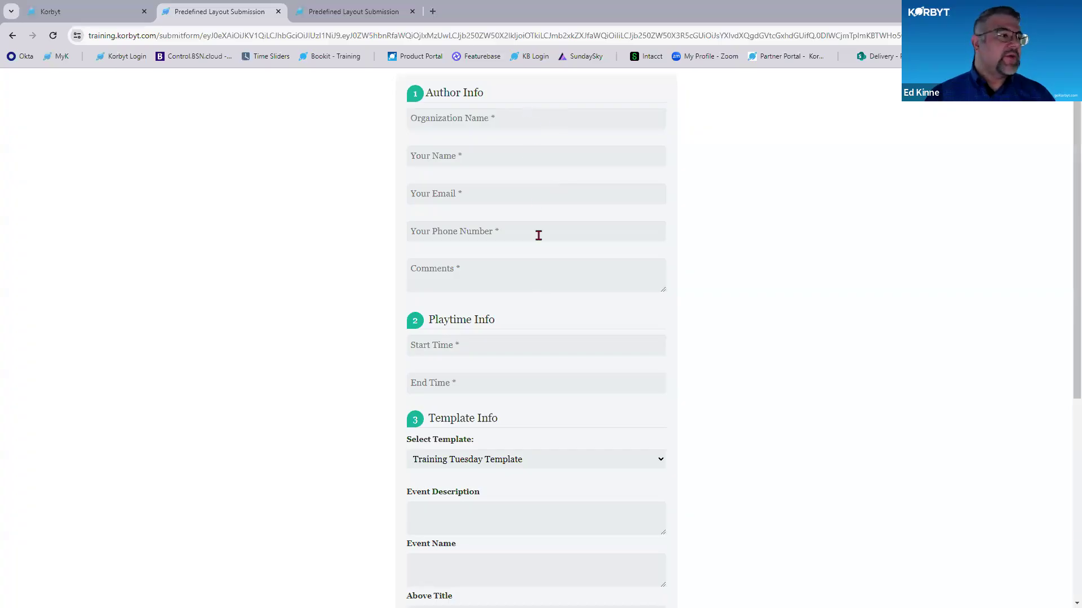
- Fill in the author info with organization Korbyt, the author's name, e-mail and phone number, and the comment "Comment"
left_click(527, 117)
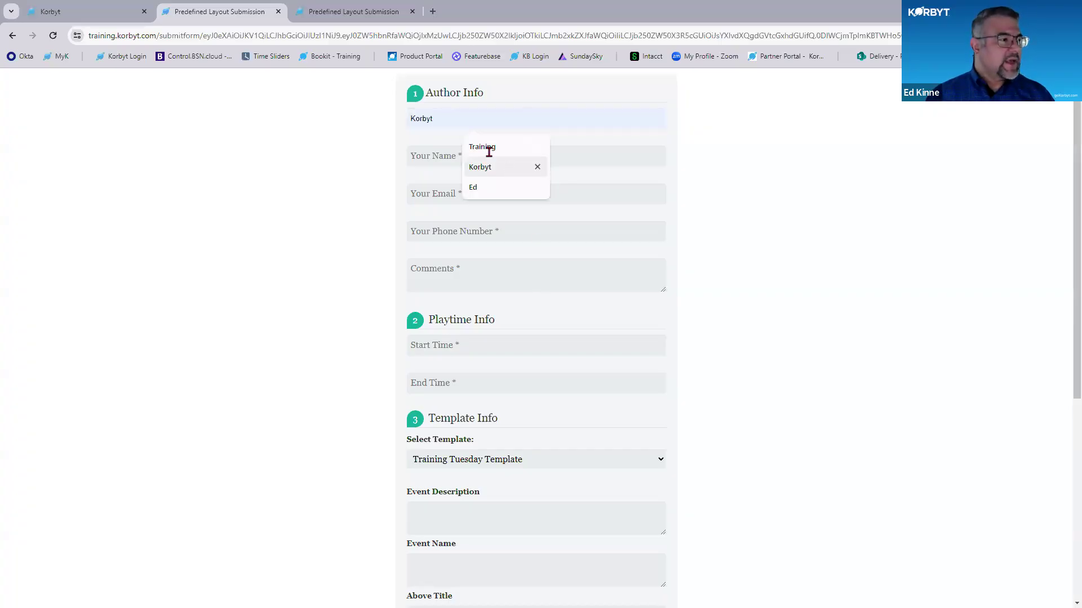
left_click(480, 166)
left_click(487, 162)
left_click(482, 183)
left_click(481, 193)
left_click(492, 221)
left_click(466, 231)
left_click(484, 259)
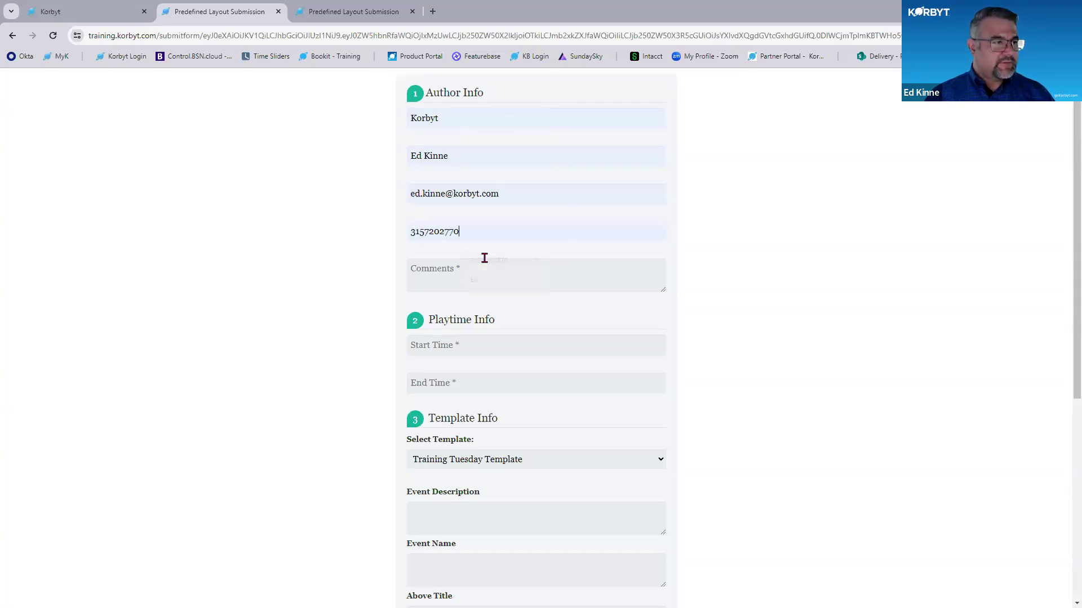
left_click(485, 258)
type("Comment")
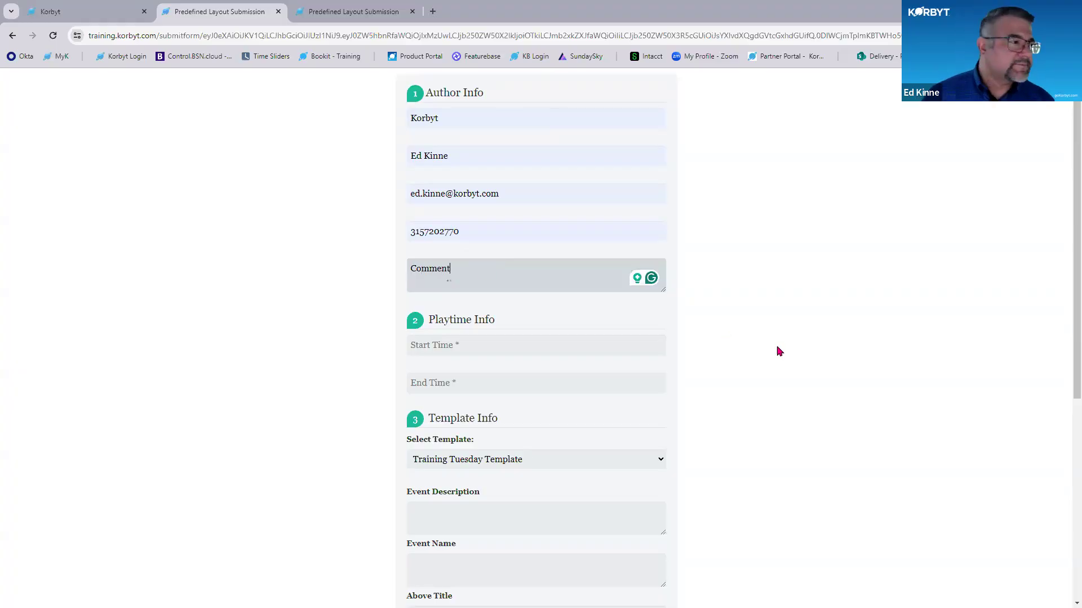
key("Tab")
- Set the playtime to start 07/20/2025 12:00 AM and end 07/26/2025 11:59 PM
scroll(569, 244, "down", 3)
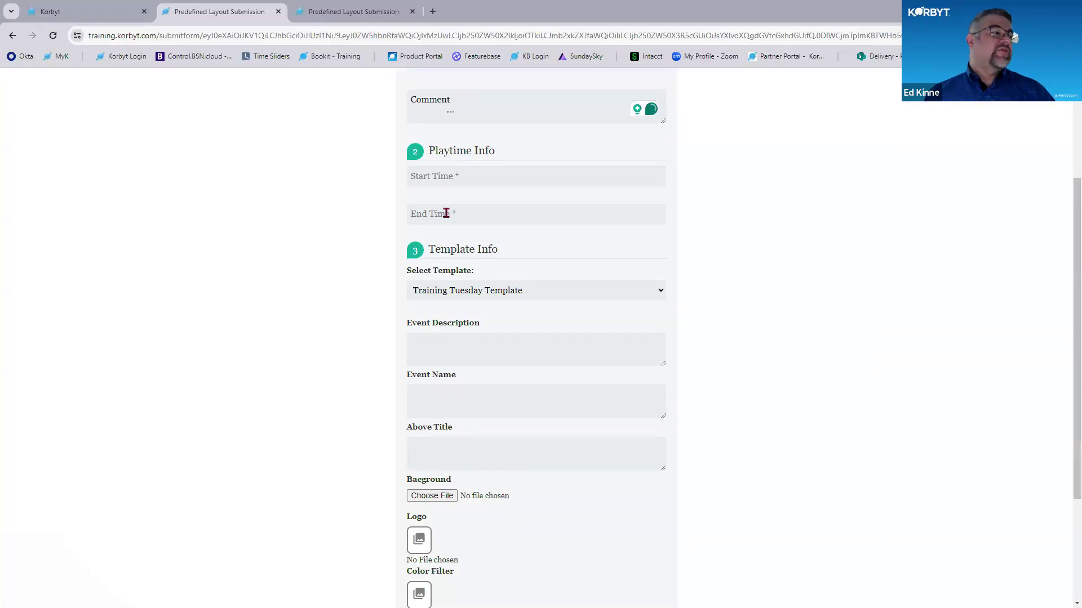
left_click(459, 177)
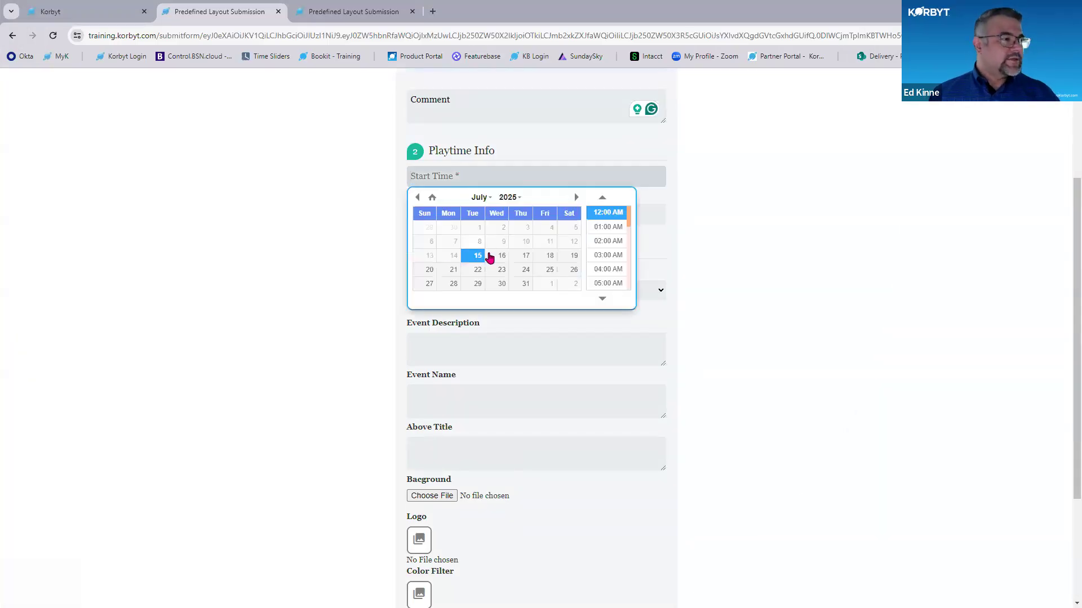
left_click(429, 270)
left_click(809, 213)
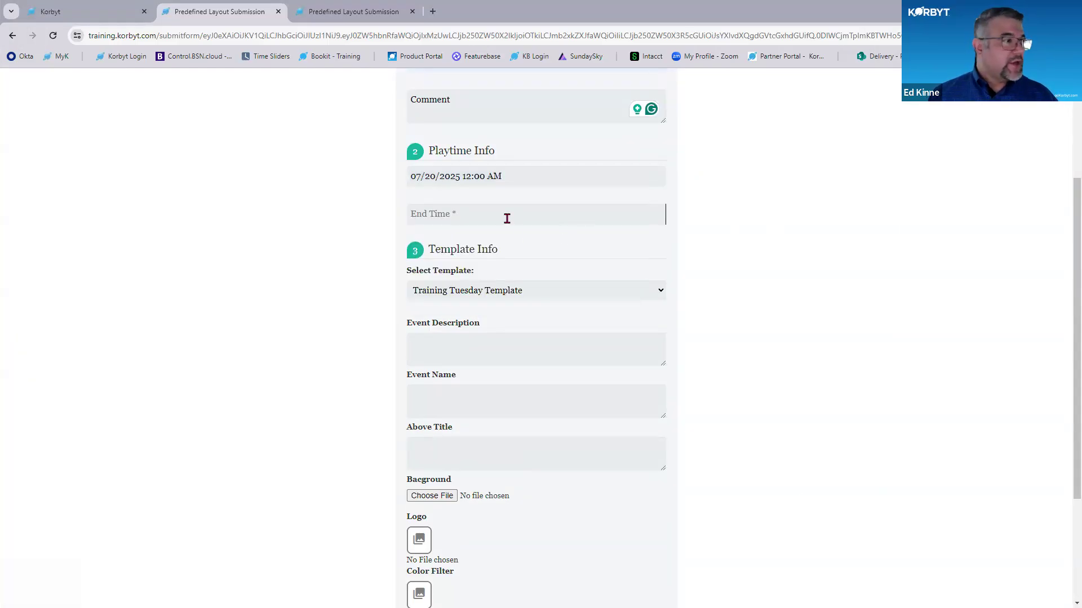
left_click(504, 213)
left_click(567, 309)
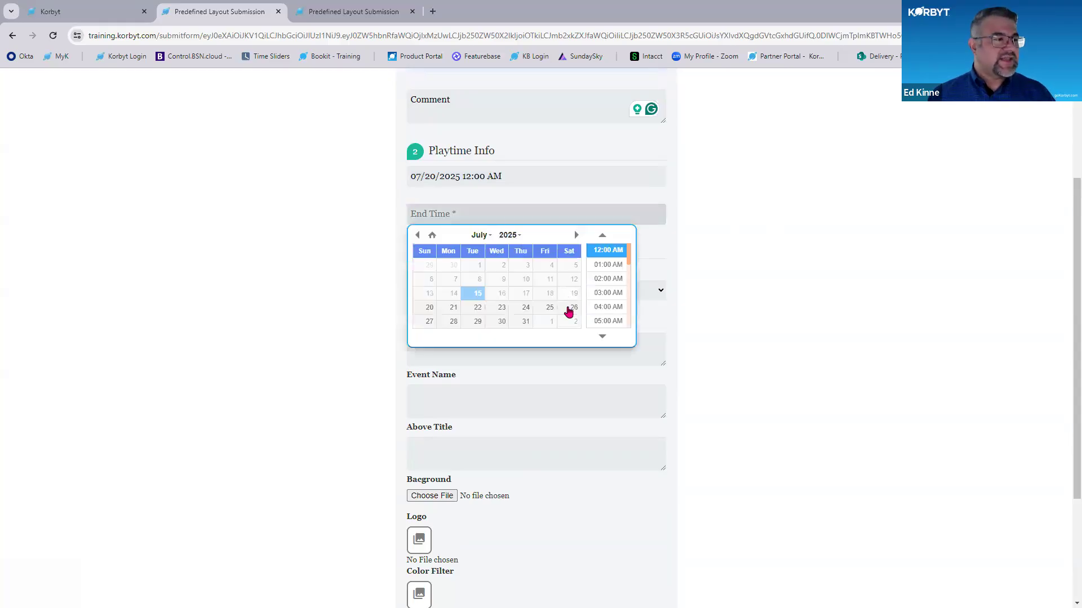
key("ctrl")
key("ctrl")
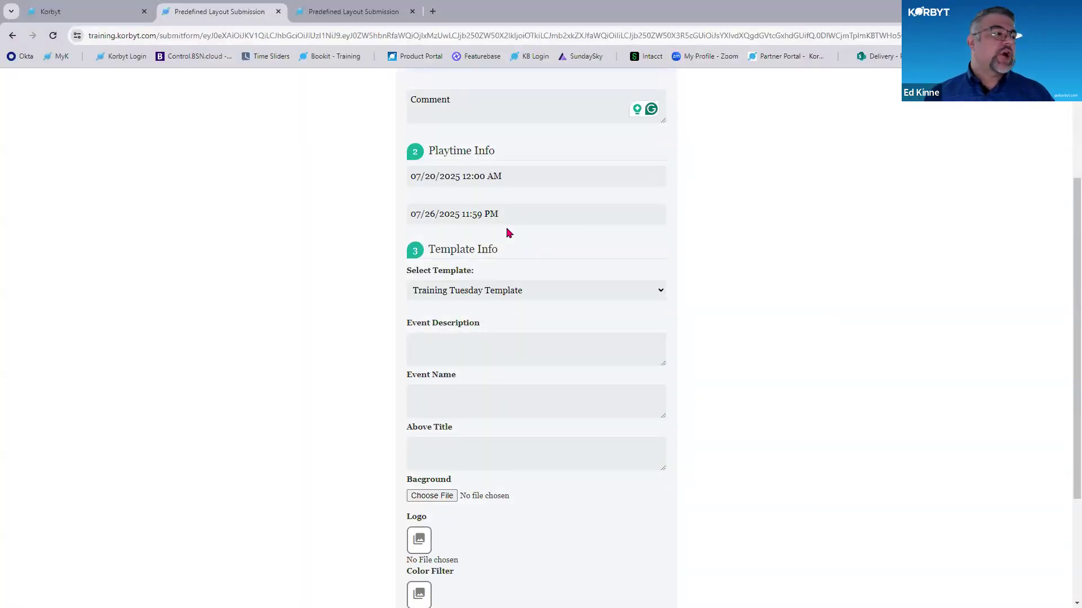
- Preview the unfilled Training Tuesday Template and return to the submission form
scroll(852, 279, "down", 2)
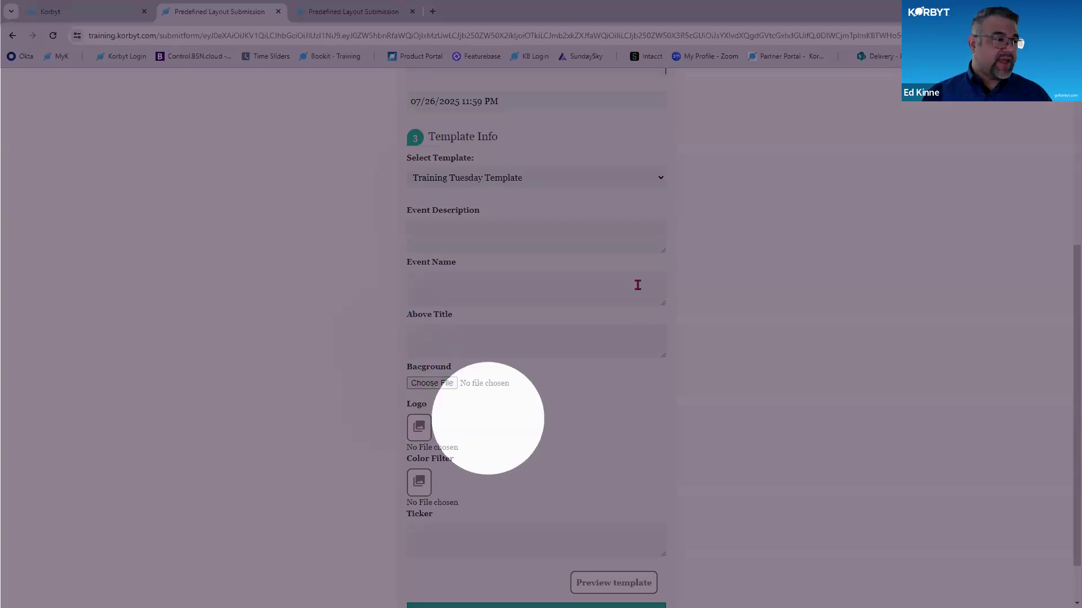
left_click(614, 583)
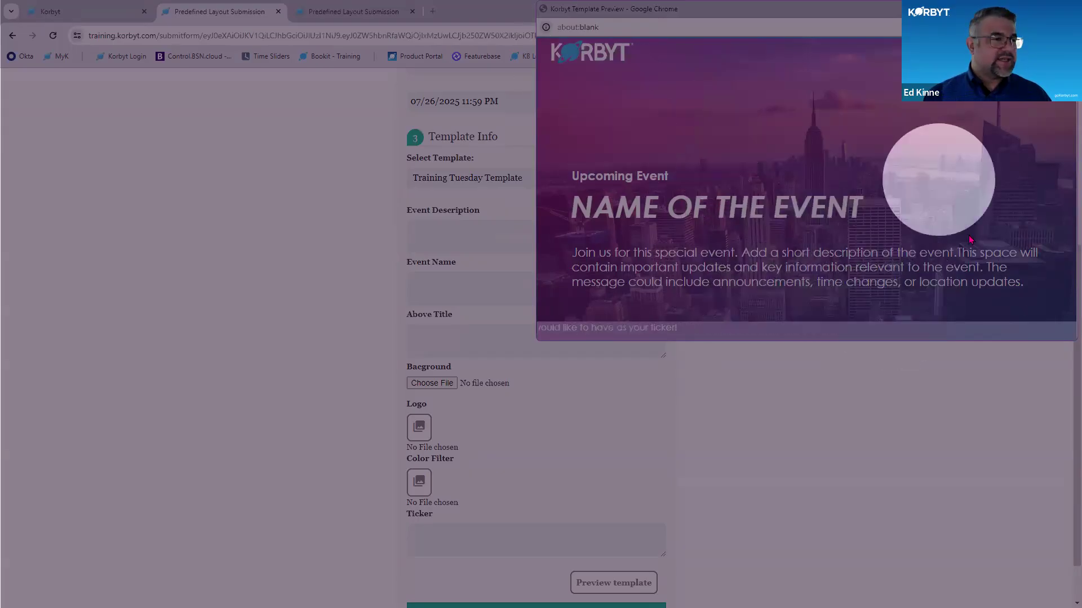
left_click(442, 219)
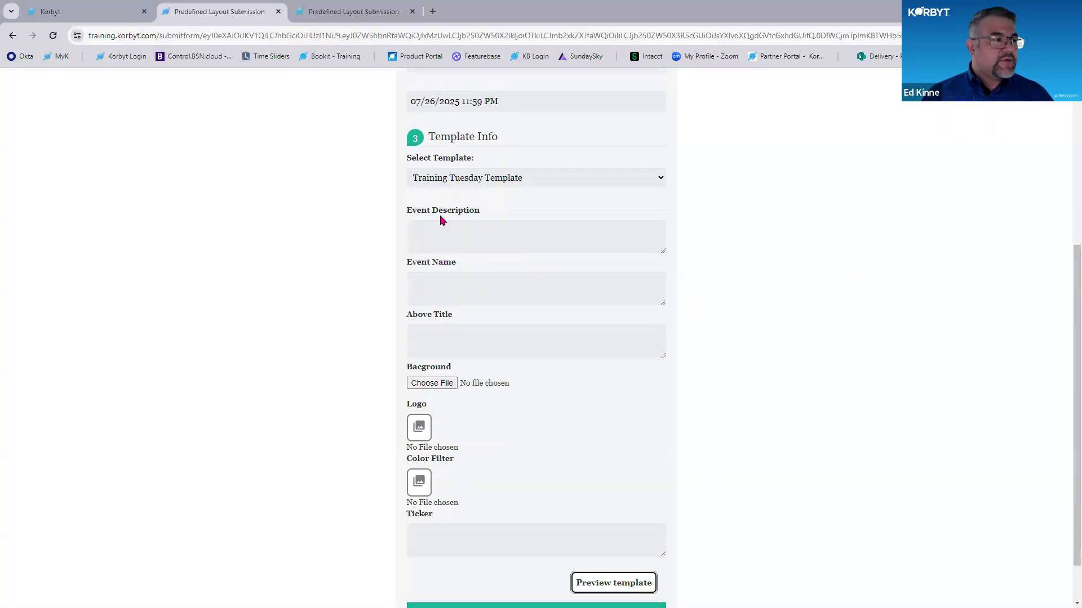
key("ctrl")
key("ctrl")
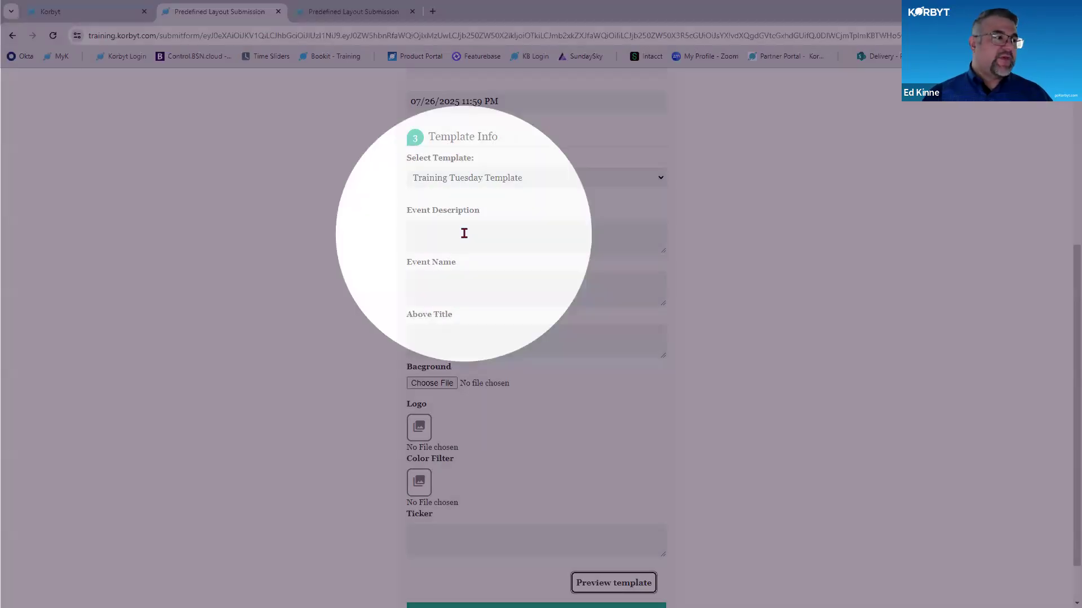
- Enter the event description "Training sessions open to all on a series of CMS topics"
left_click(464, 233)
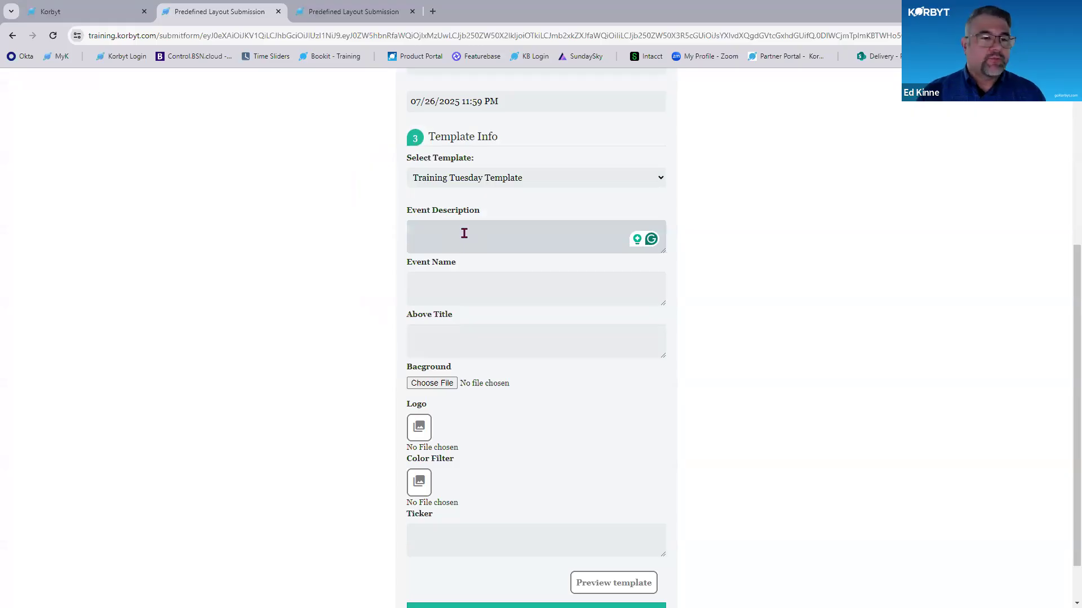
type("Trainin")
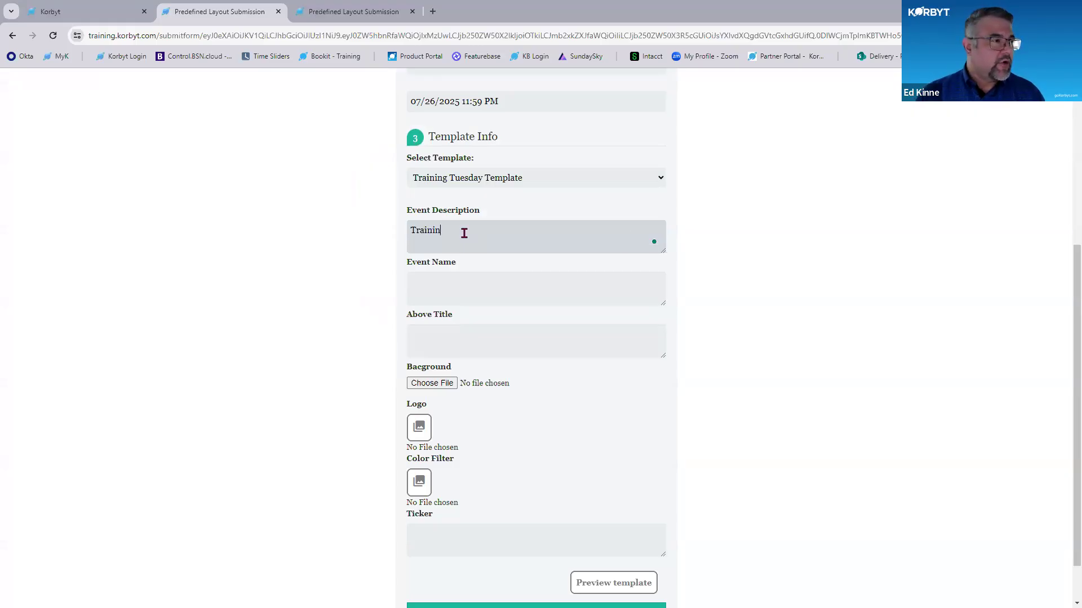
type("g sessions ")
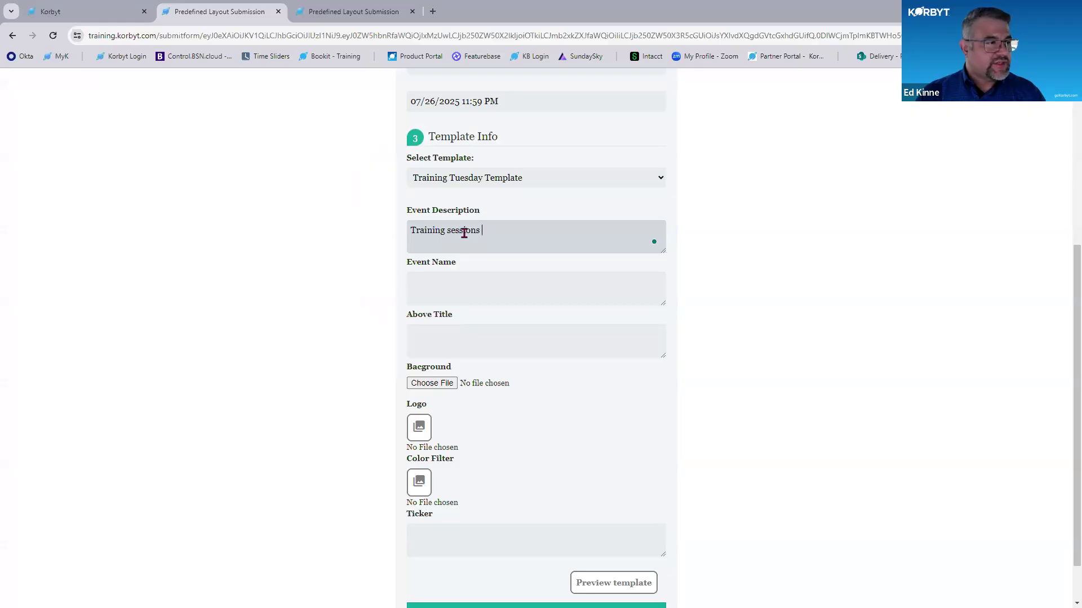
type("open to all on ")
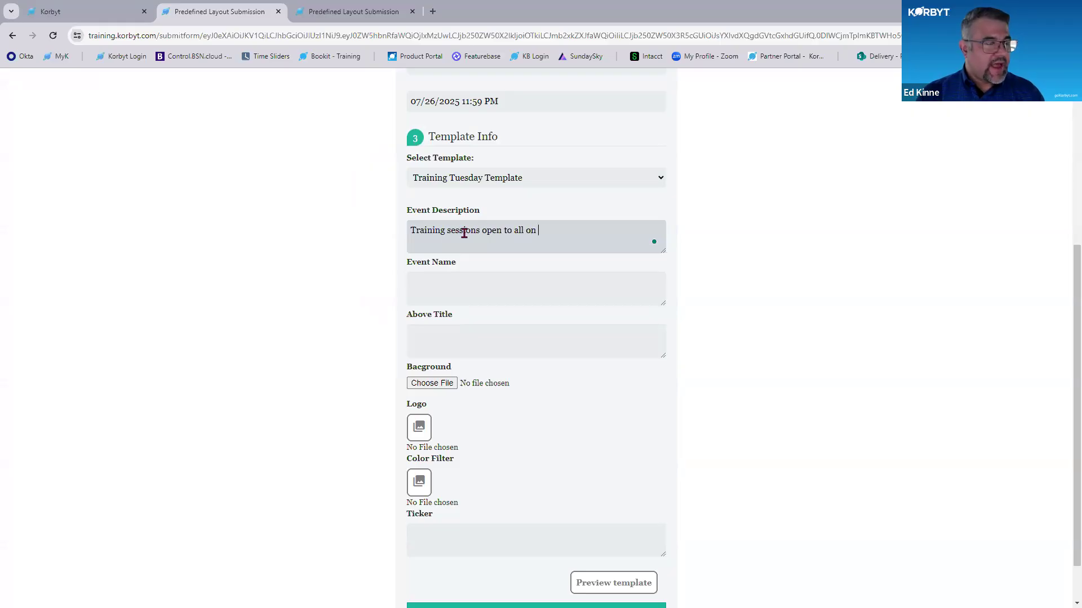
type("a series o")
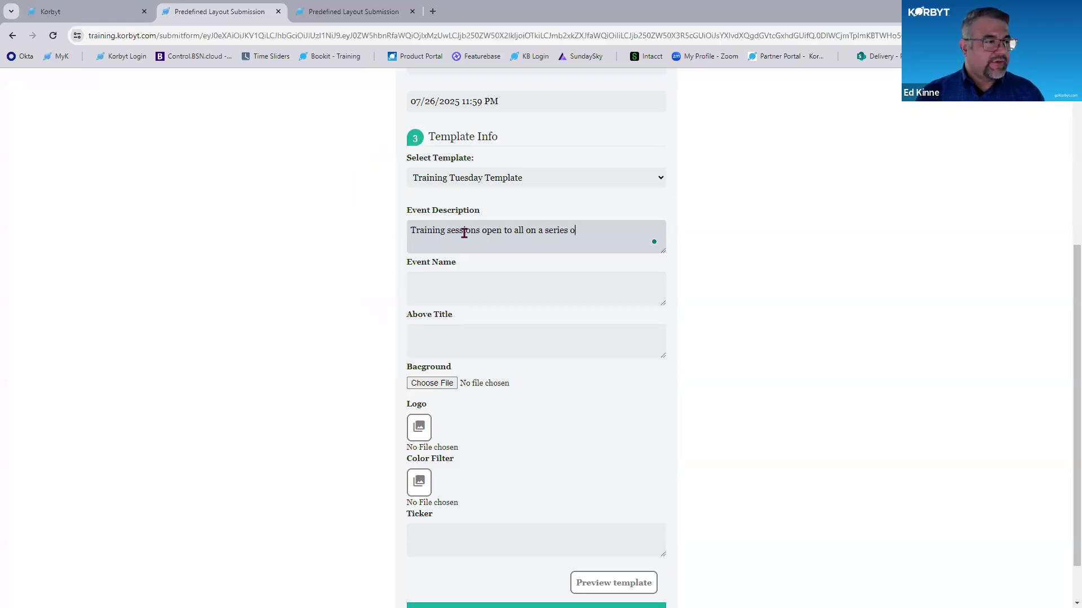
type("f CMS topics")
key("Tab")
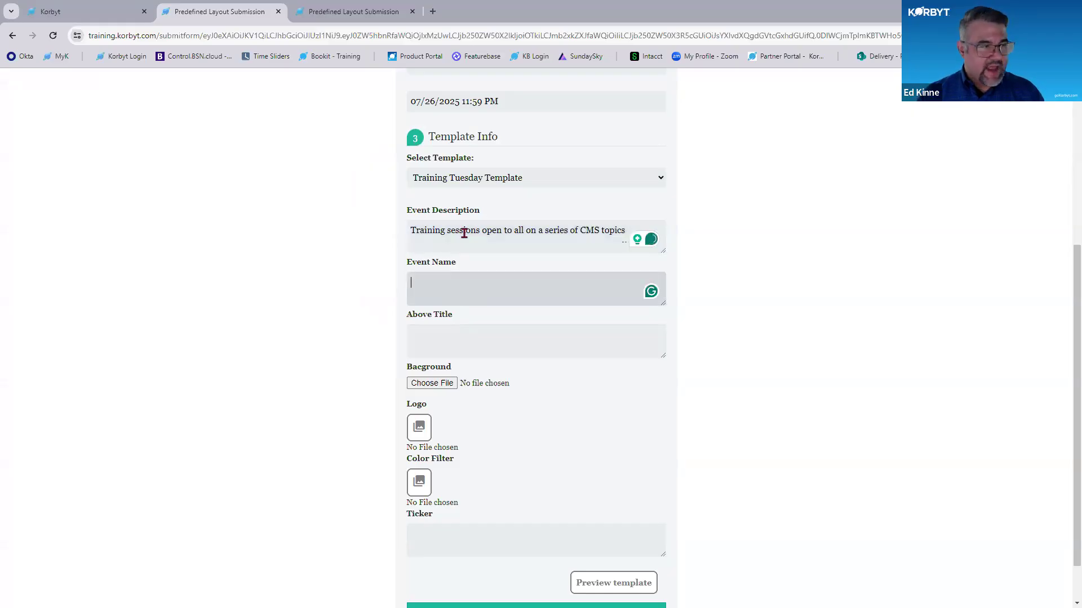
- Enter "Training Tuesday" as the event name and "Join Us" as the text above the title
type("Training Tuesday")
key("Tab")
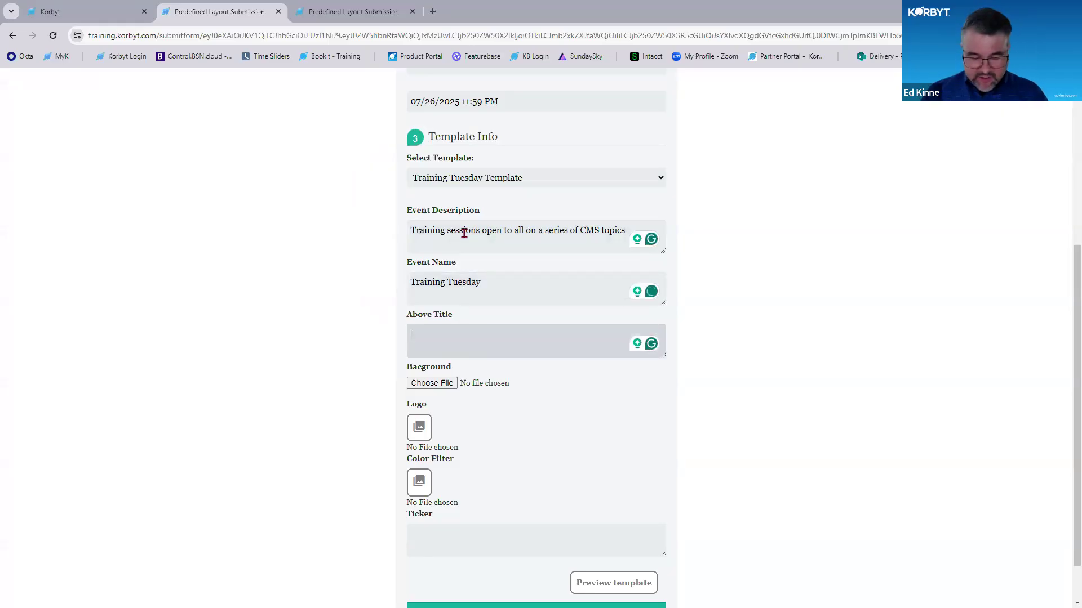
type("Join Us")
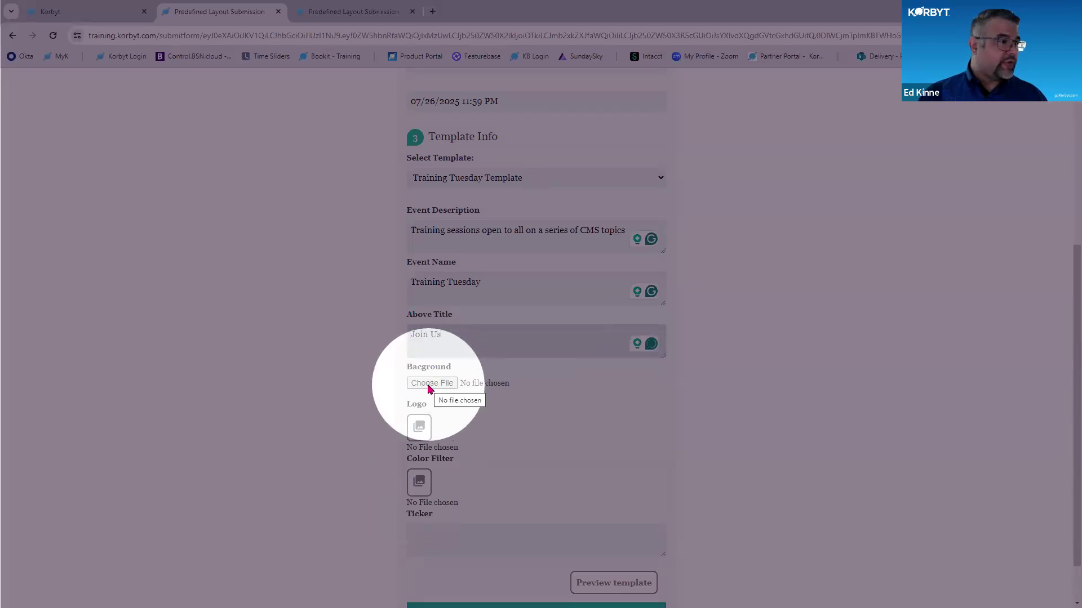
- Upload the image rm380-02 from the Media For Training Demo folder as the background
left_click(429, 384)
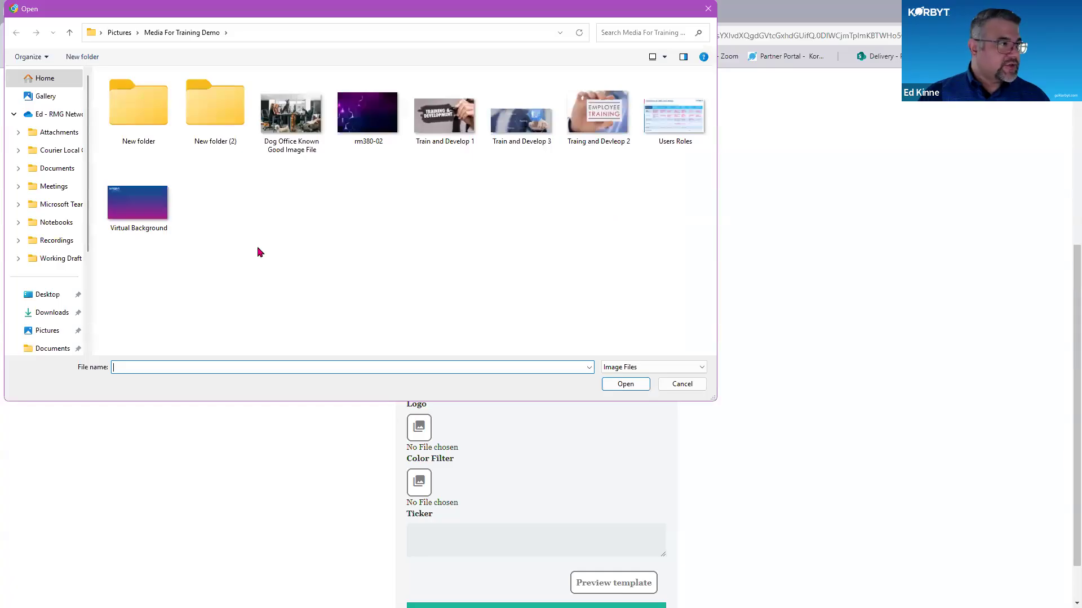
left_click(374, 107)
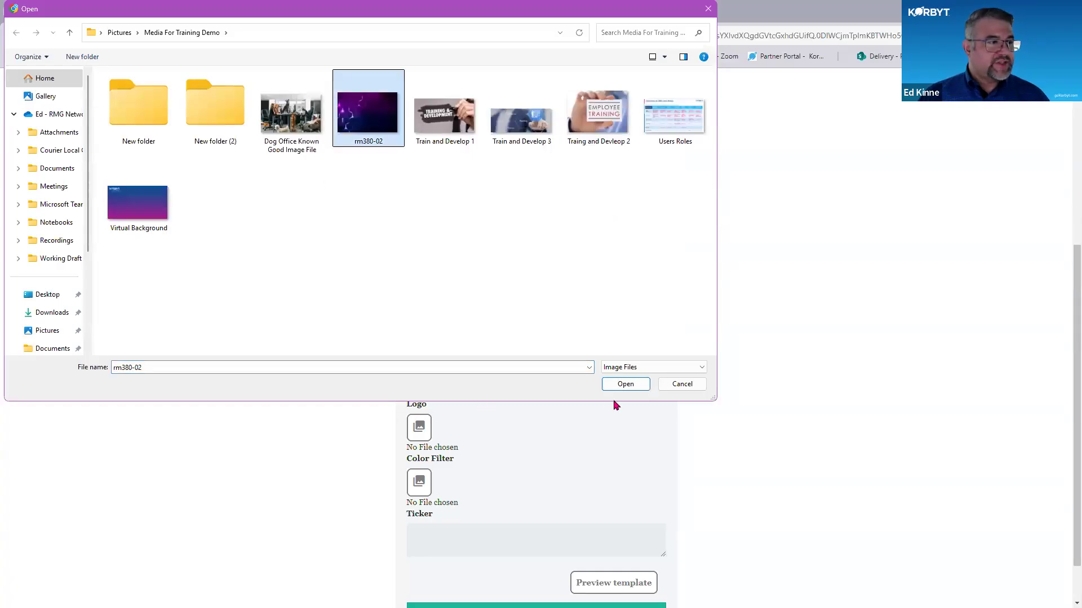
left_click(626, 385)
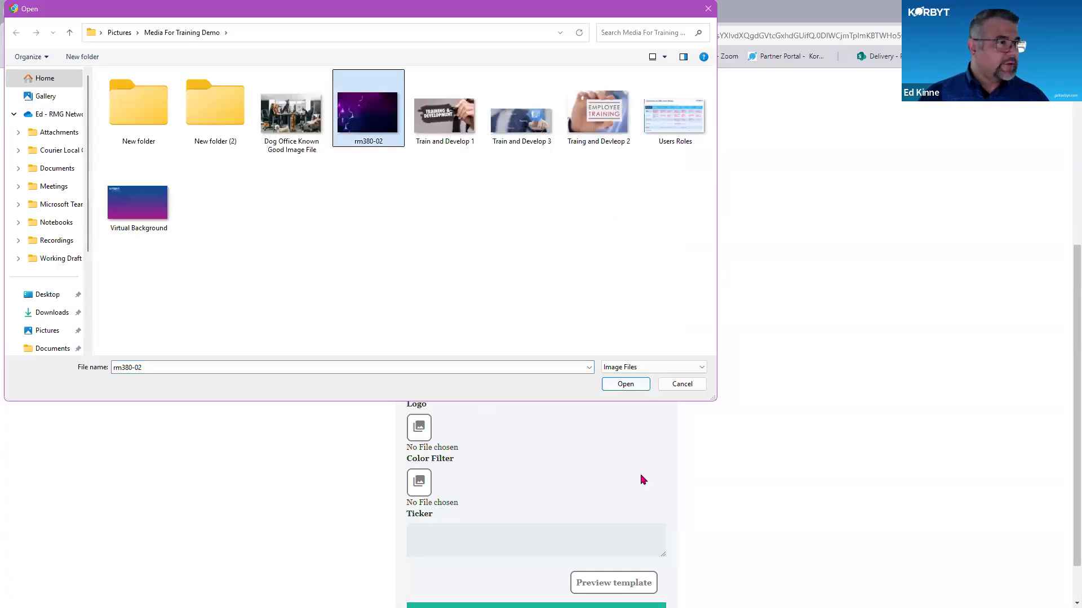
- Choose Korbyt Planet Dark as the template's logo
scroll(617, 464, "down", 1)
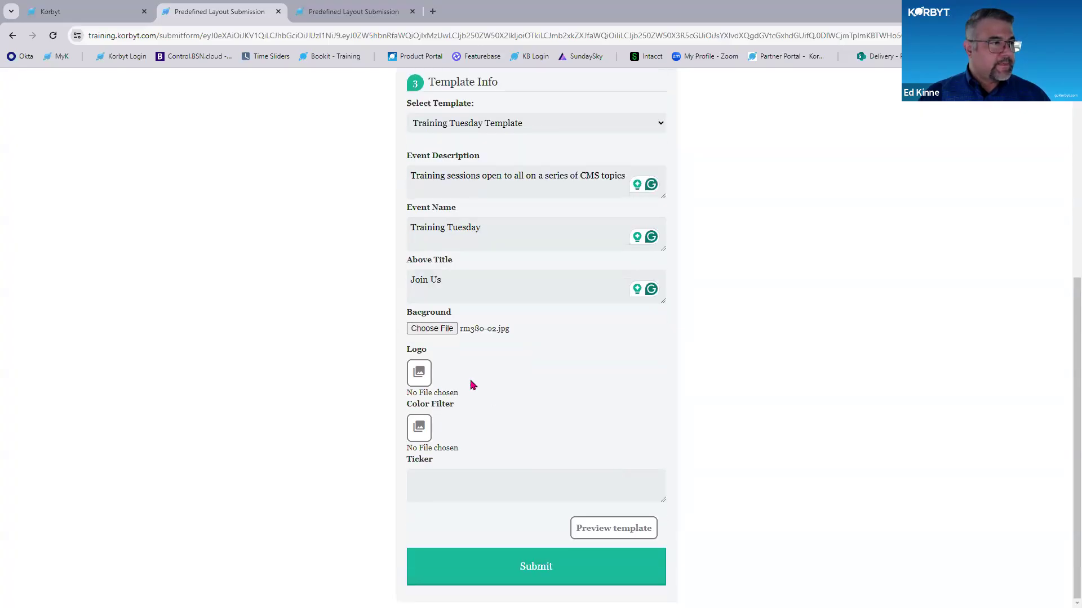
key("ctrl")
key("ctrl")
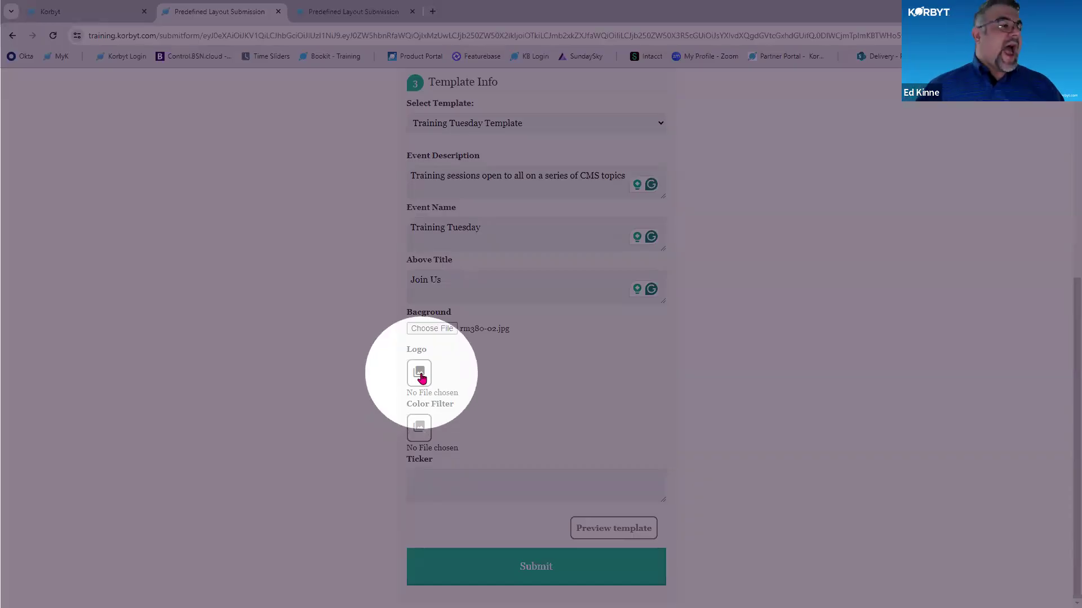
left_click(419, 373)
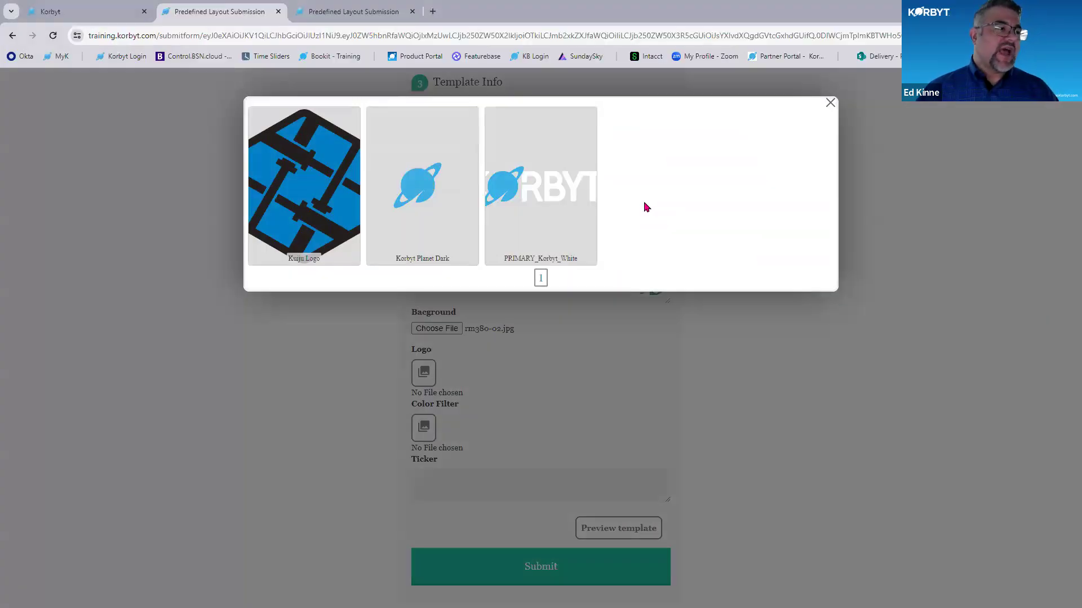
left_click(448, 191)
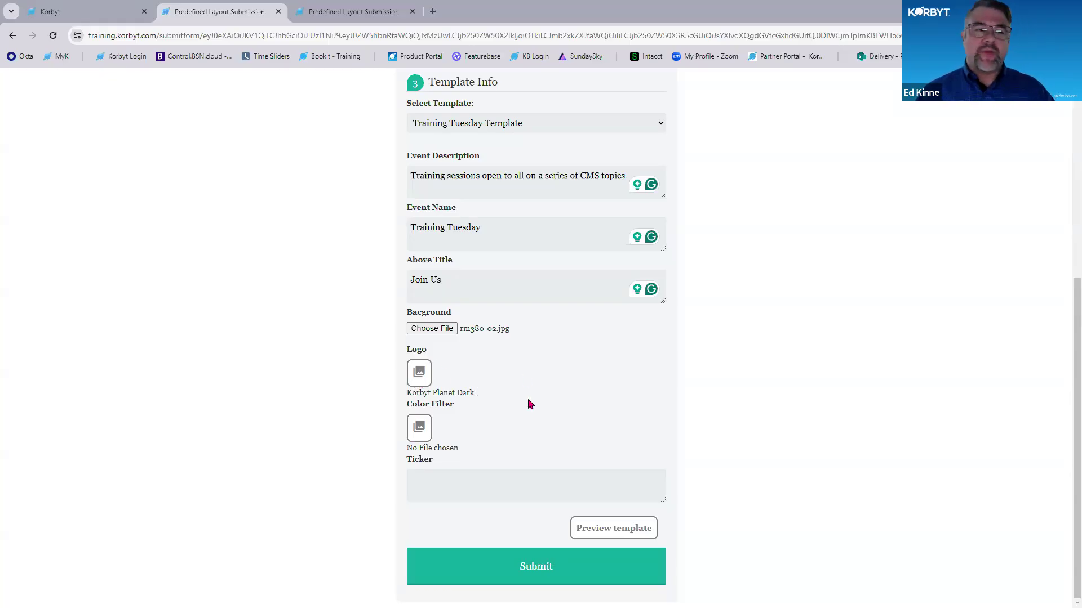
- Choose Background Gradiant_filter_sunrise_1 as the template's color filter
left_click(419, 428)
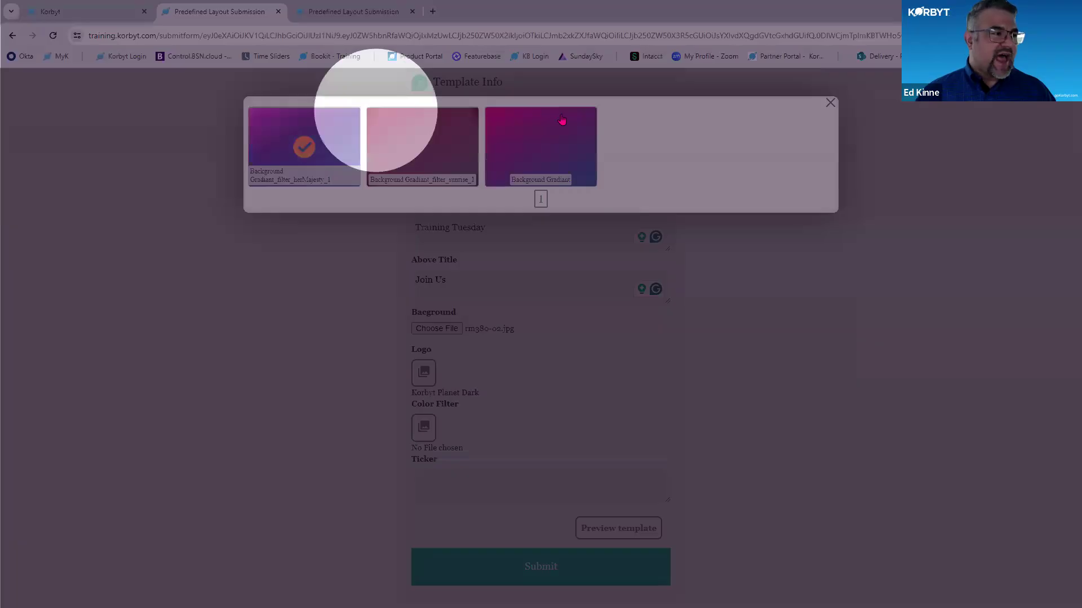
left_click(434, 164)
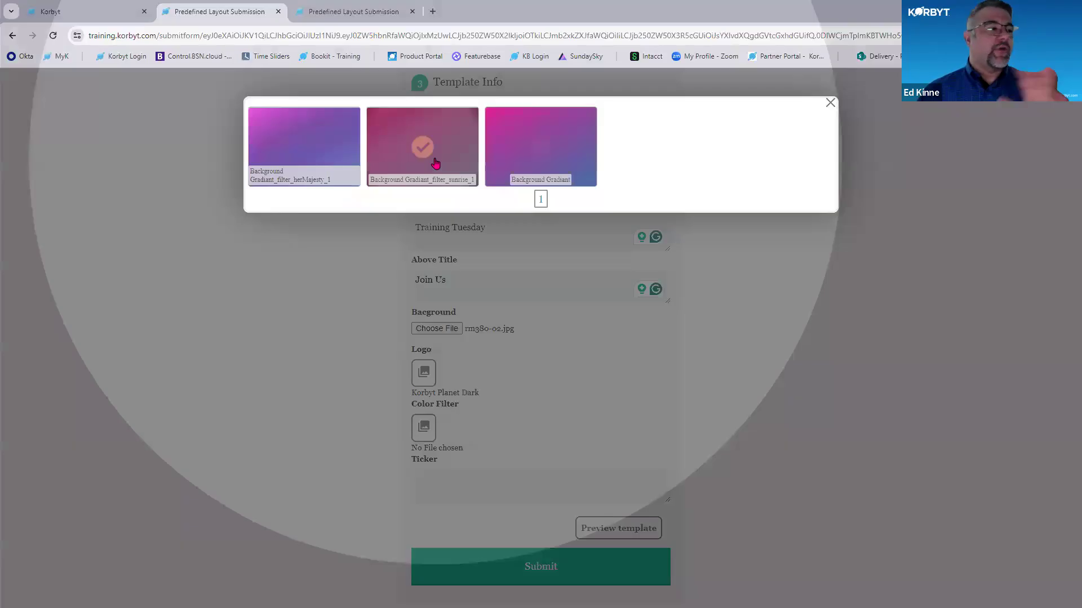
left_click(573, 133)
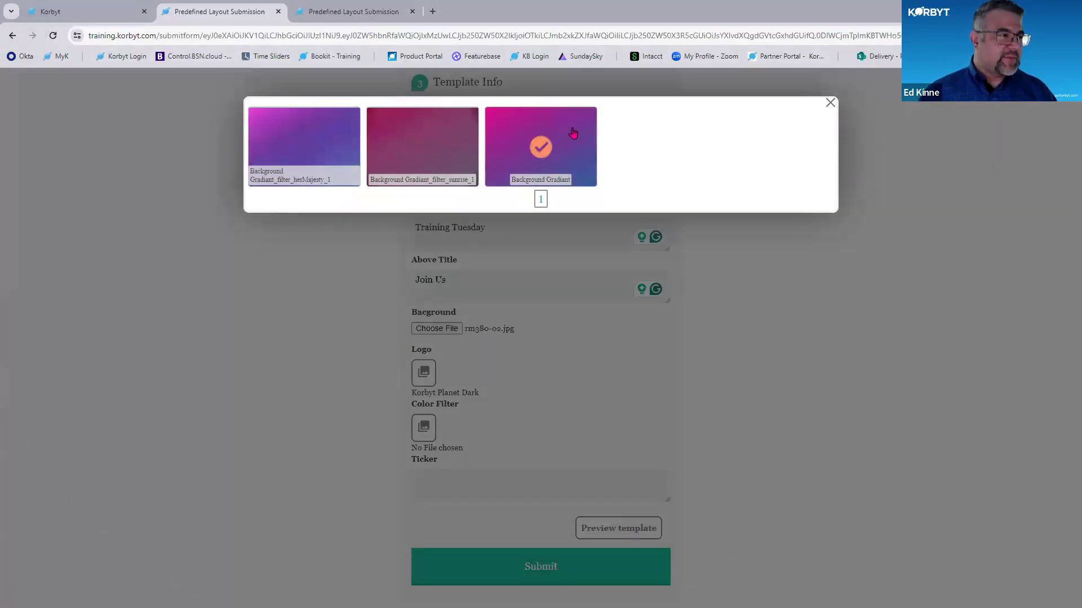
left_click(436, 136)
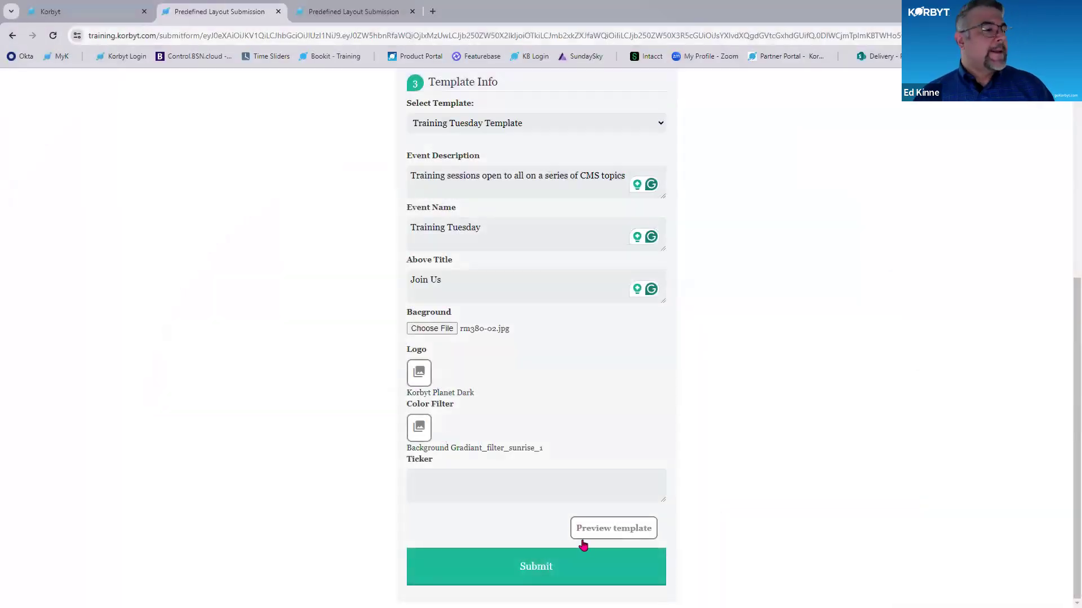
- Enter "Come learn something!" as the ticker text and preview the filled-in template
left_click(471, 490)
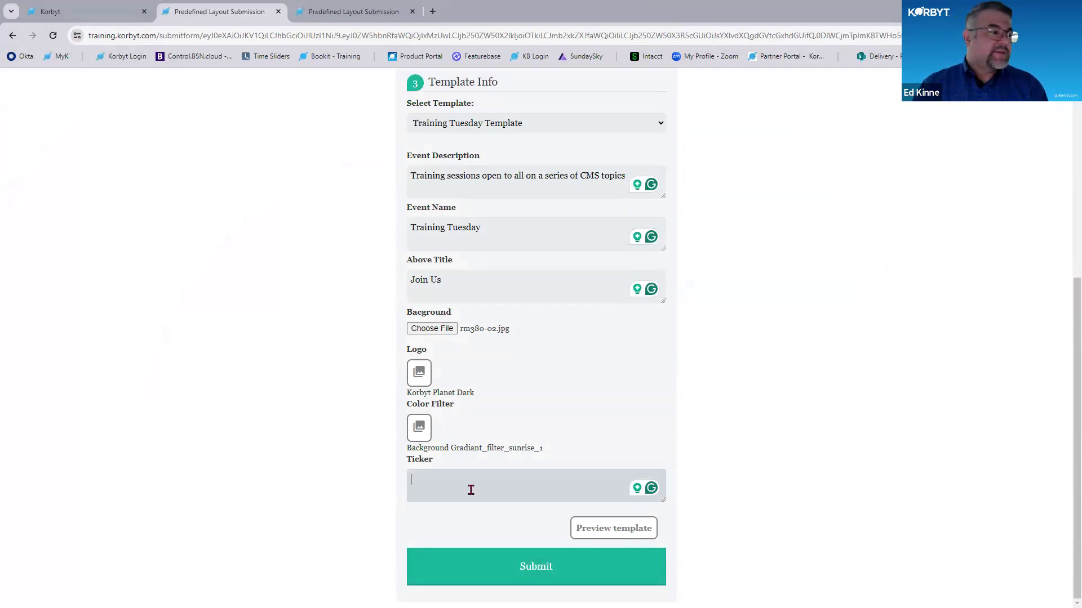
type("Come learn something!")
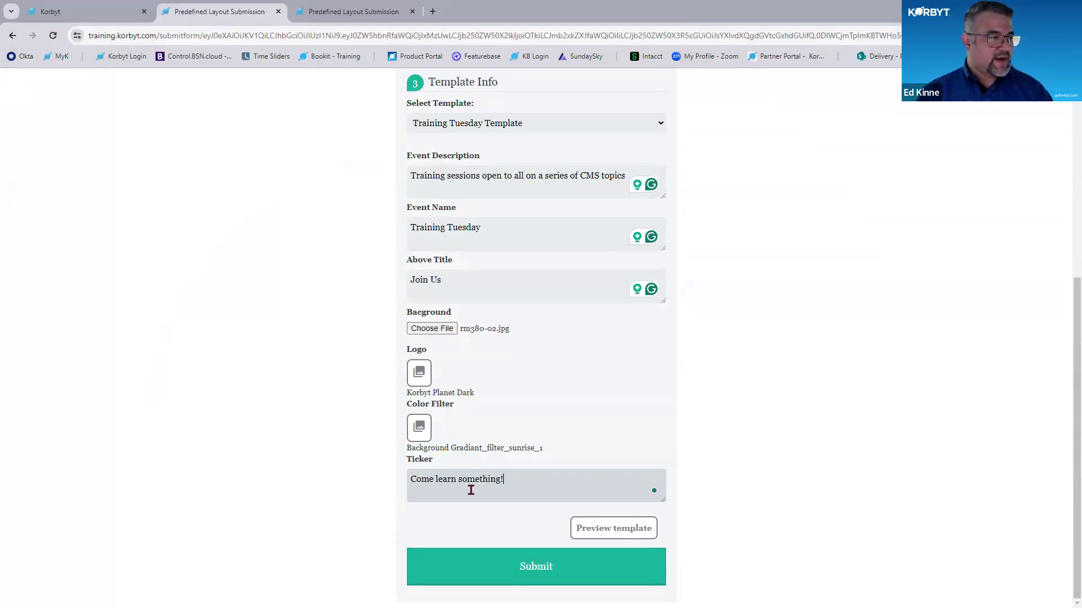
left_click(590, 530)
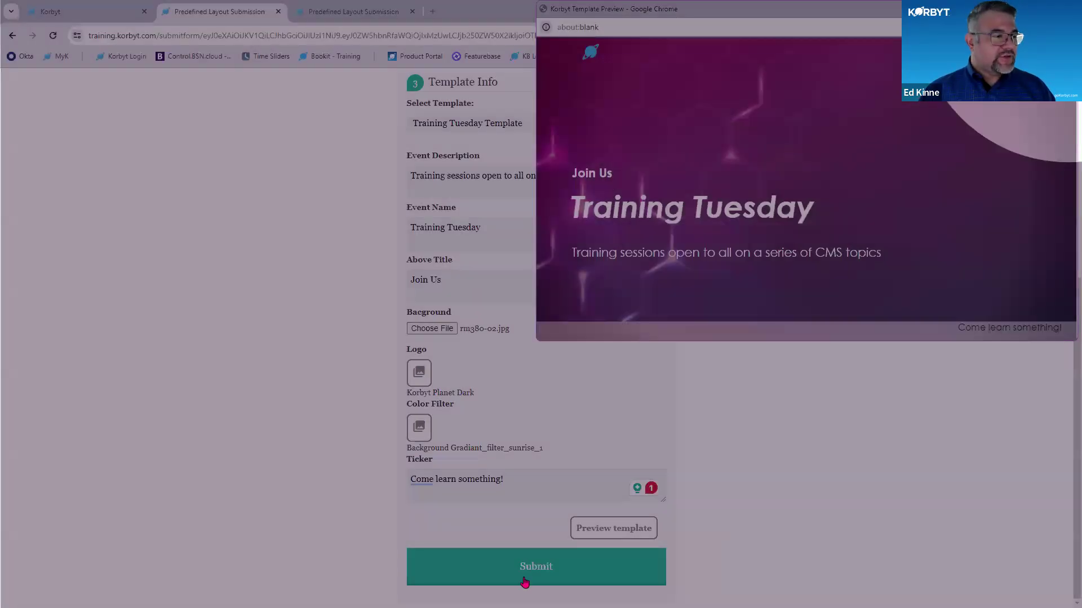
- Submit the completed Training Tuesday form
left_click(524, 582)
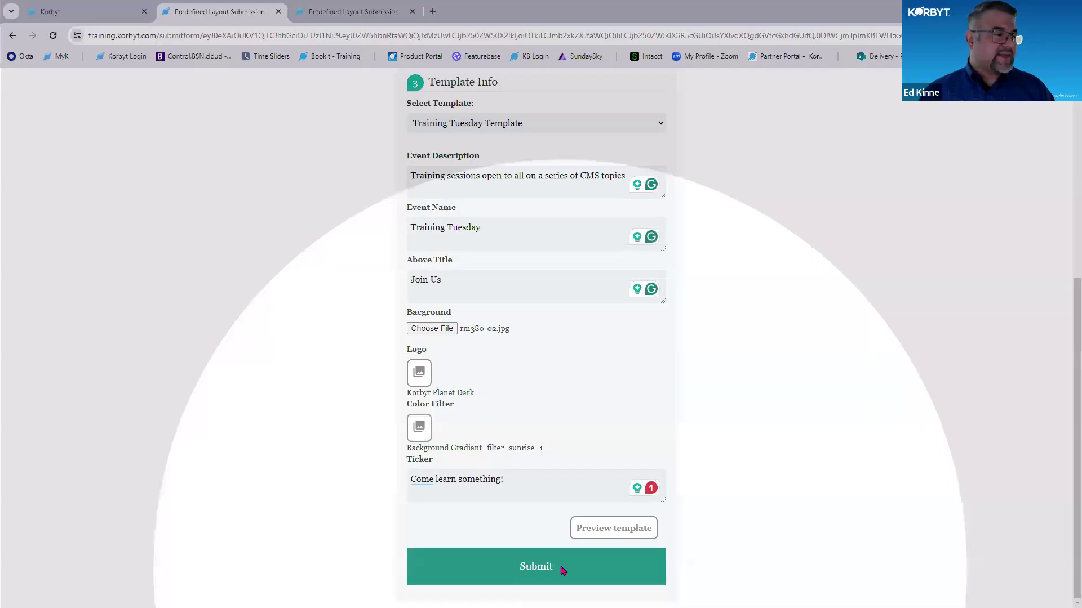
left_click(562, 569)
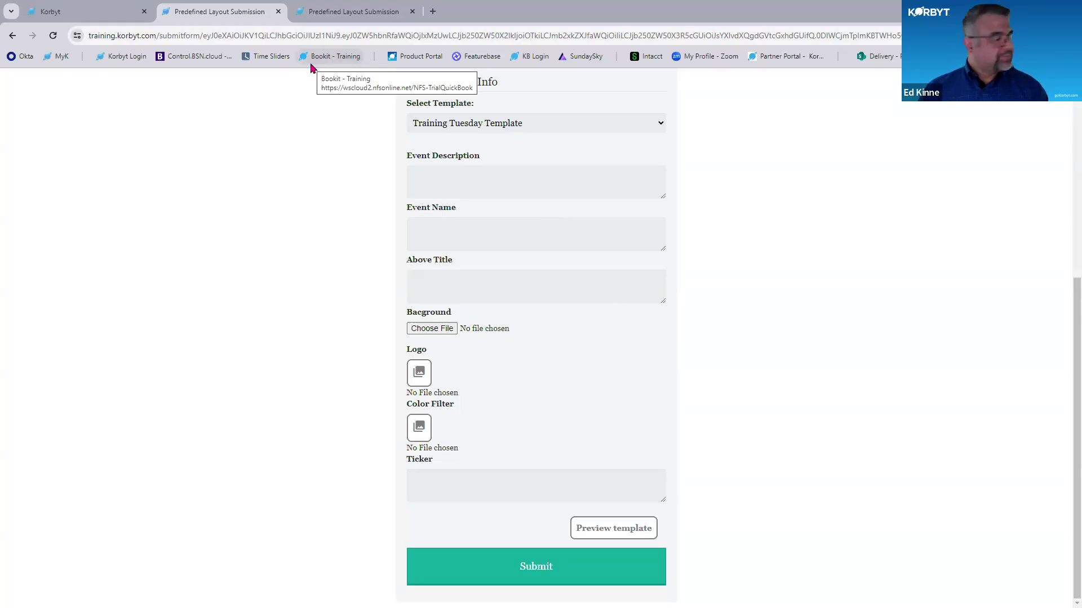
left_click(554, 580)
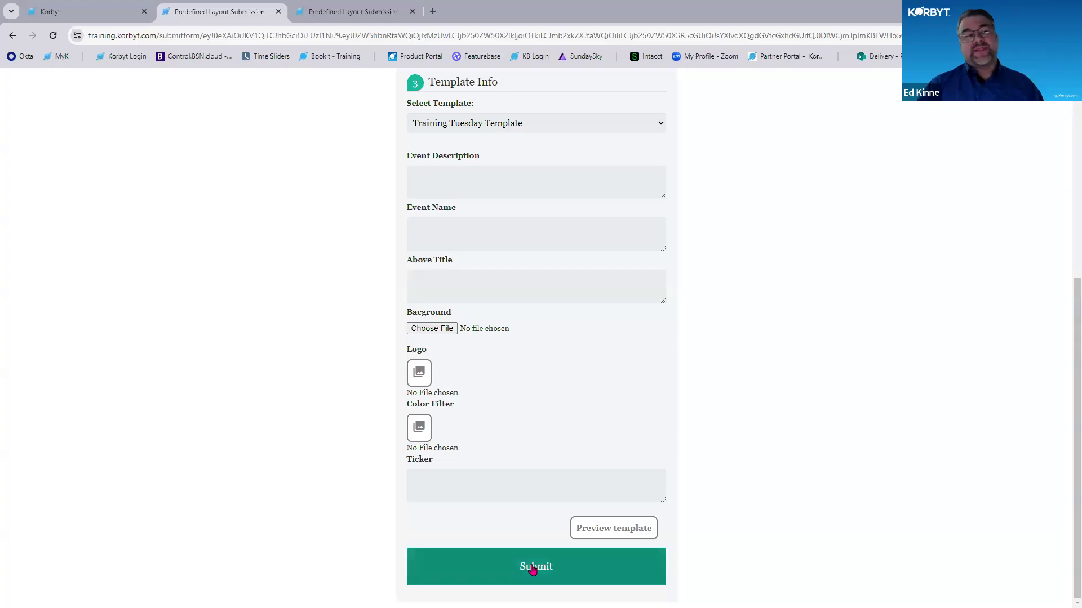
- Return to the CMS and open the Layouts list with its folder view turned off
left_click(71, 16)
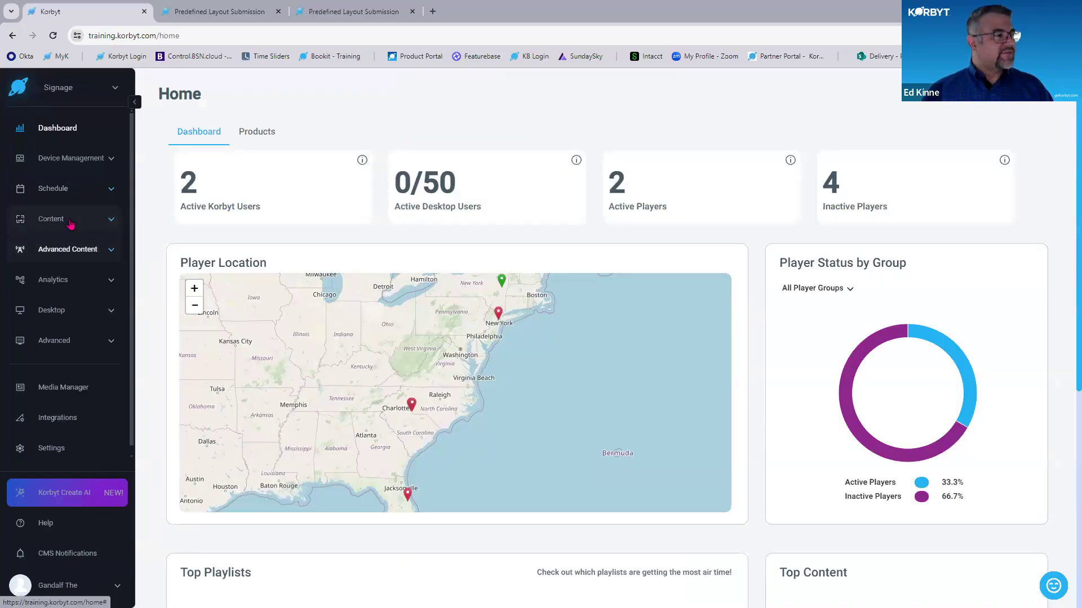
left_click(109, 222)
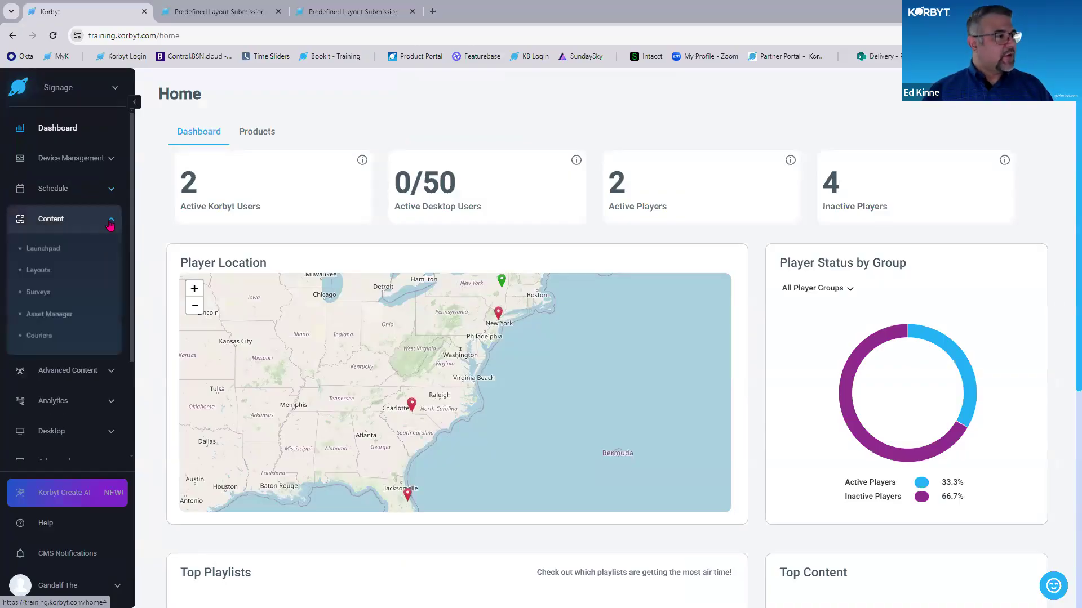
left_click(42, 270)
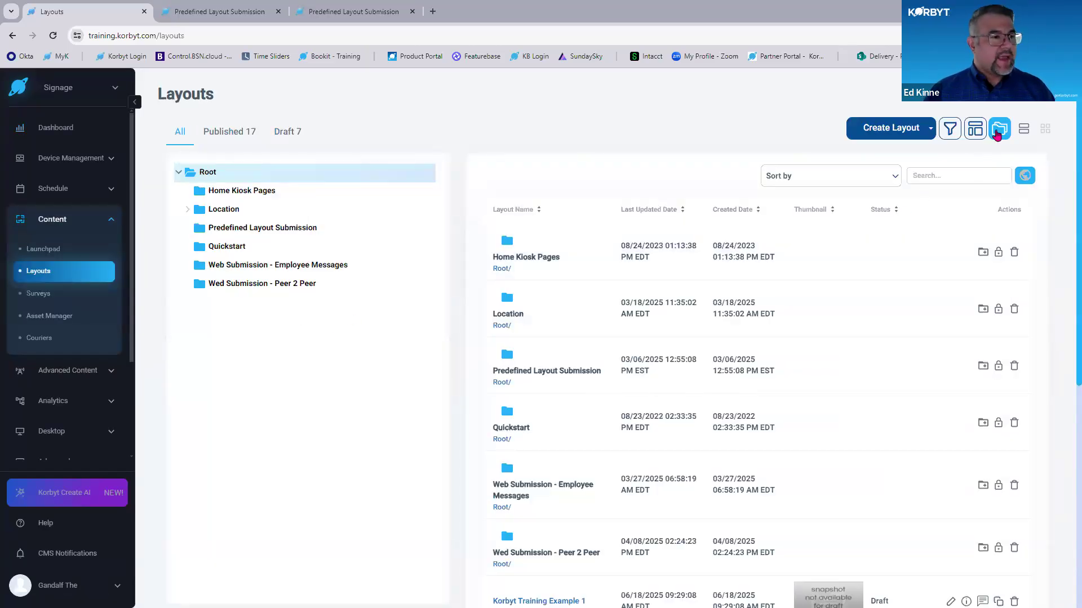
left_click(997, 132)
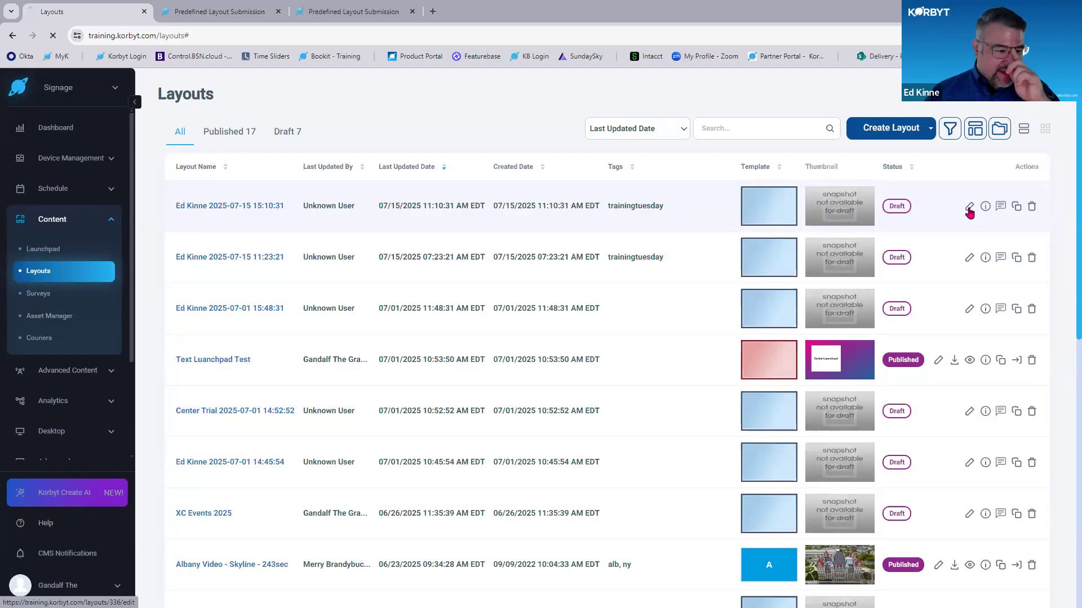
- Open the newest submitted draft layout tagged trainingtuesday for editing and publish it
left_click(969, 208)
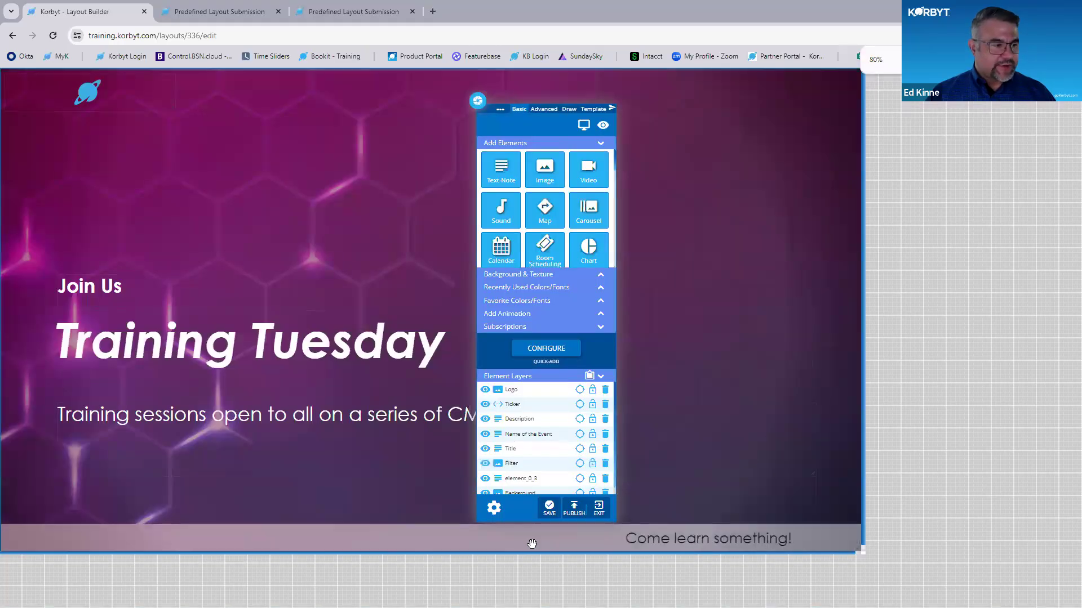
left_click(575, 508)
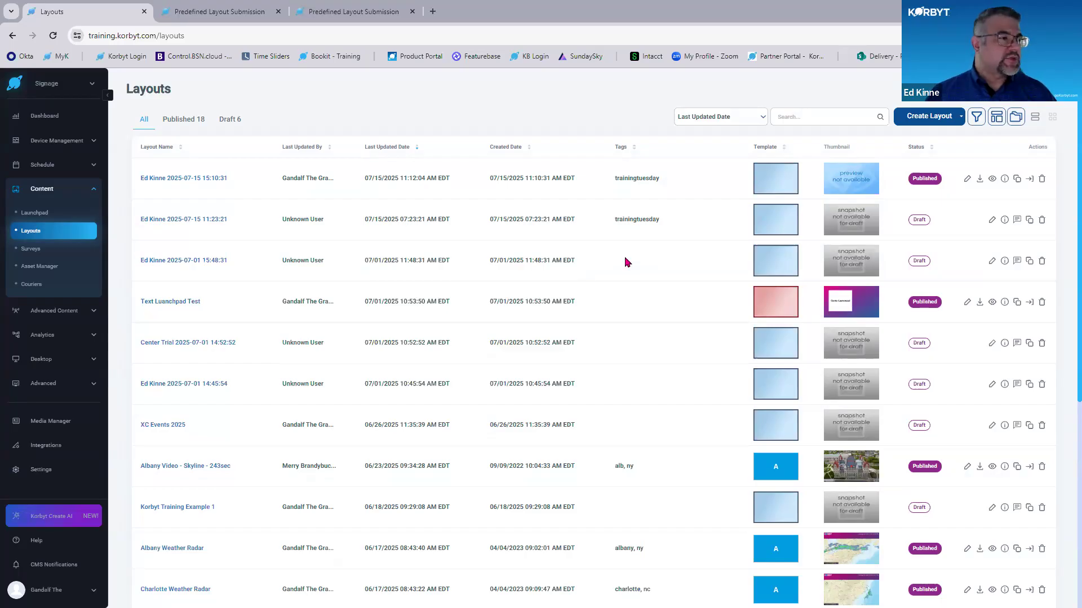
- Enlarge the layouts list and examine the tag of the newly published layout
key("ctrl+plus")
key("ctrl+plus")
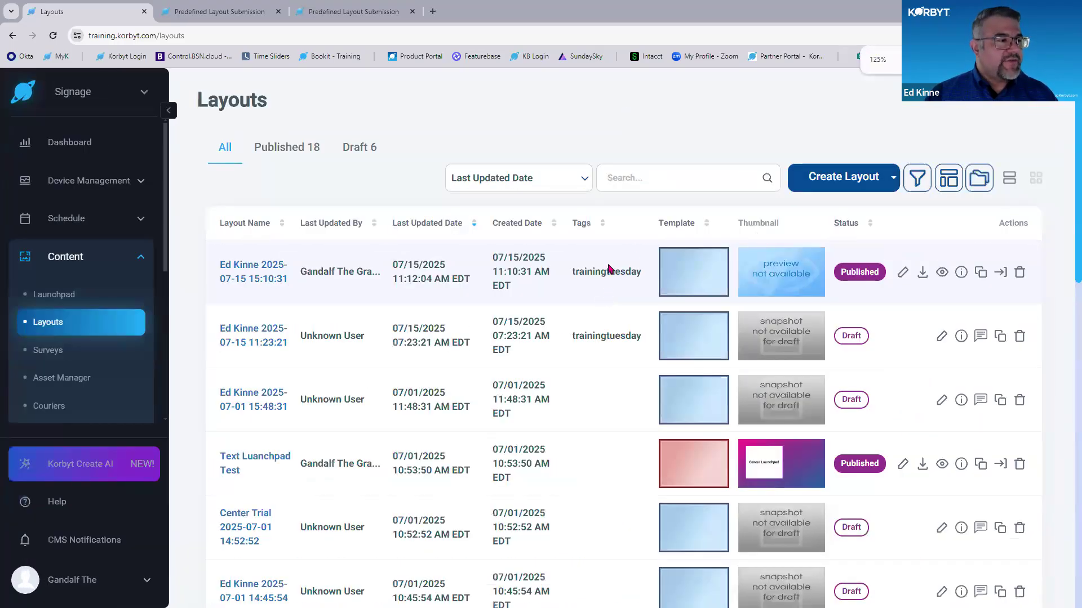
key("ctrl+minus")
key("ctrl")
key("ctrl")
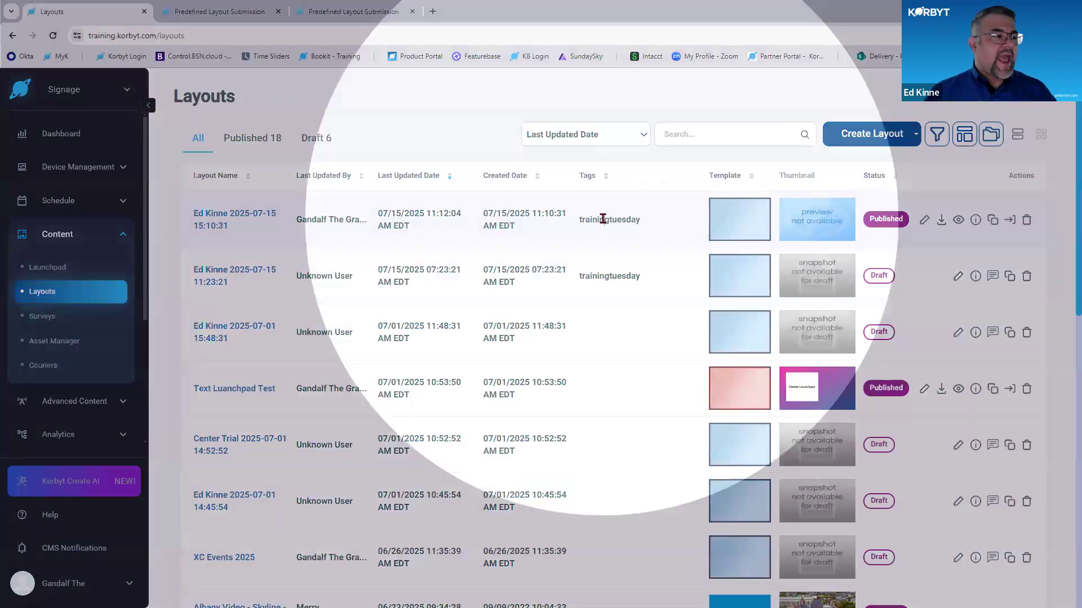
double_click(603, 219)
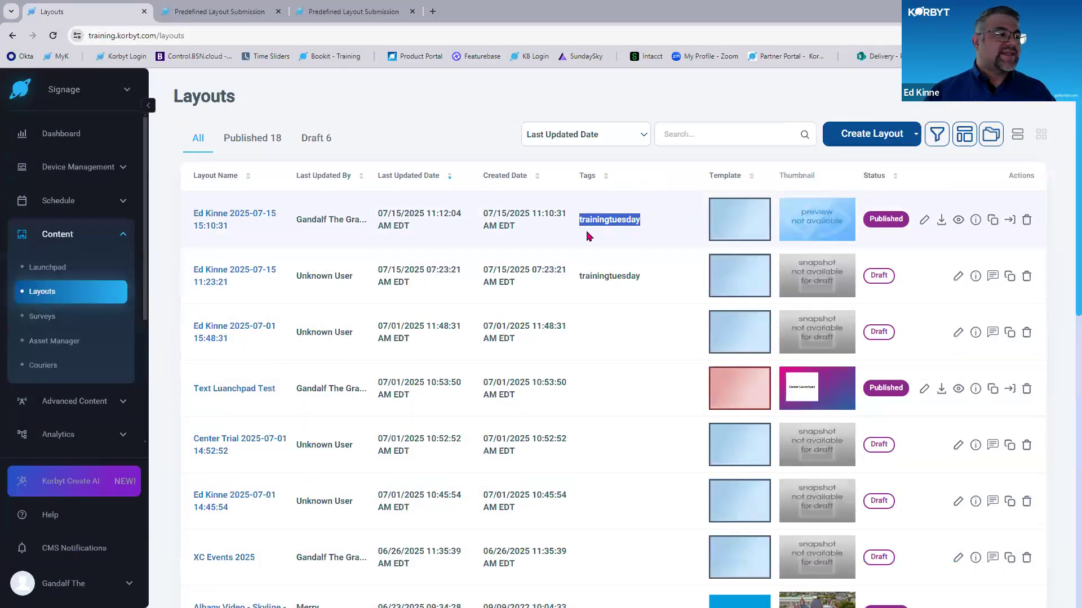
key("ctrl")
key("ctrl")
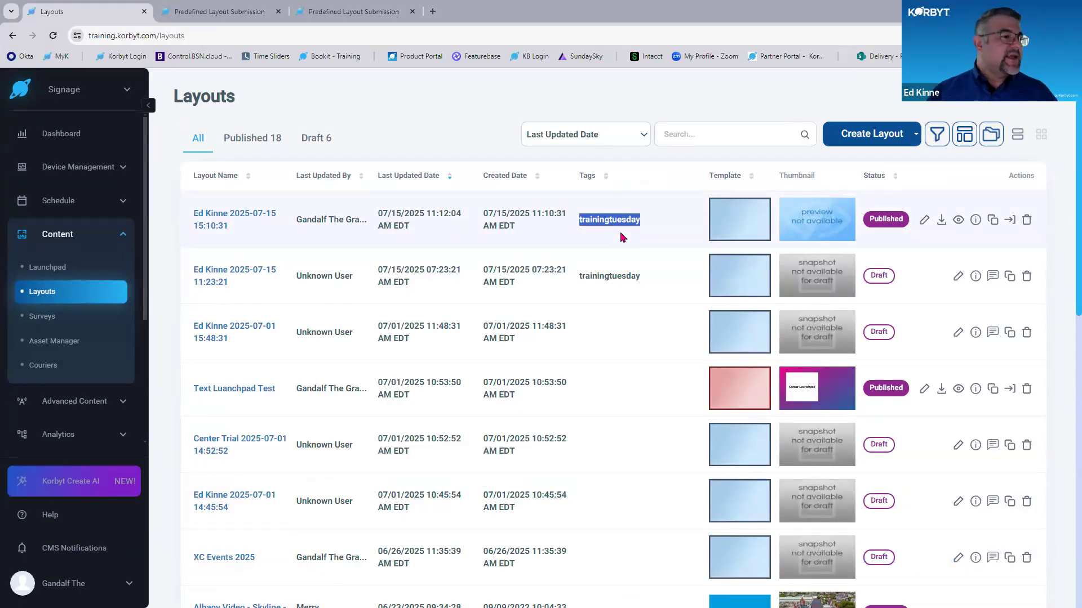
key("ctrl")
key("ctrl")
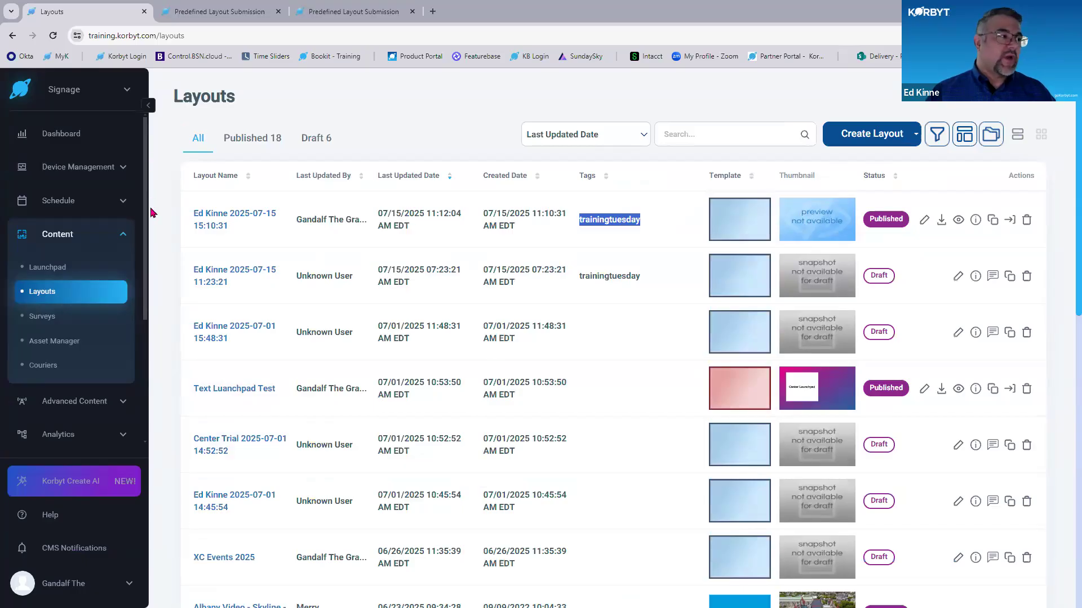
- Open the Training Tuesday Clever 1 playlist and inspect the content trigger of its TrainingTuesday Submission item
left_click(88, 209)
left_click(87, 237)
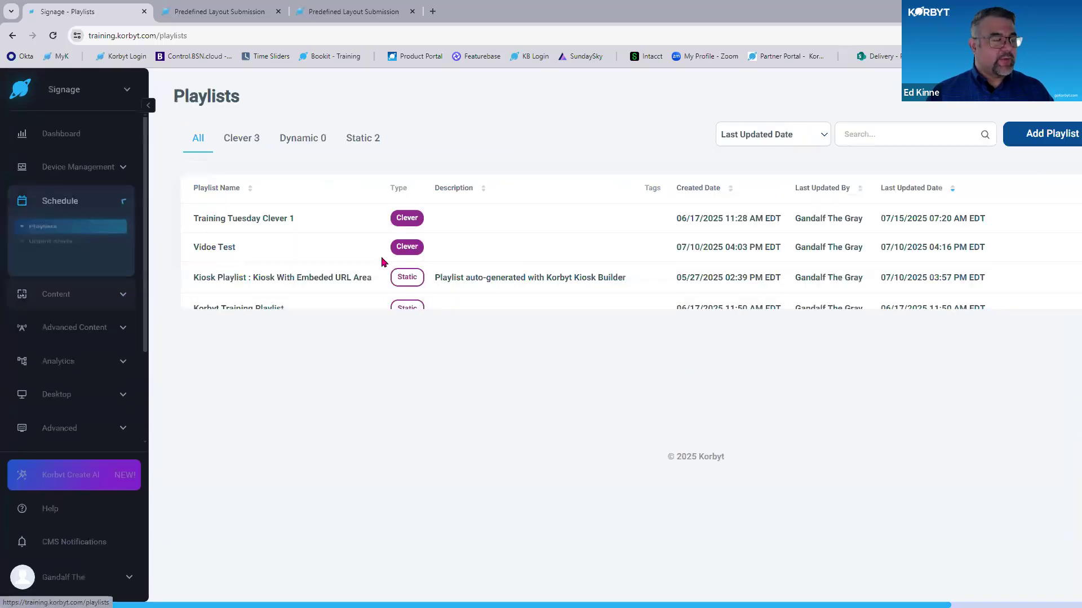
left_click(947, 239)
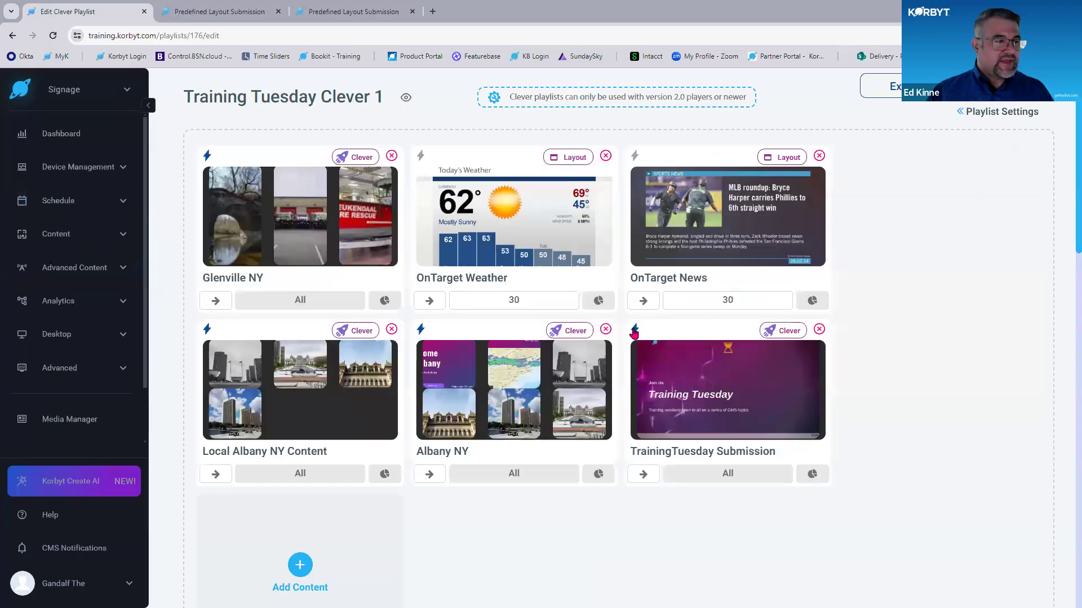
left_click(636, 332)
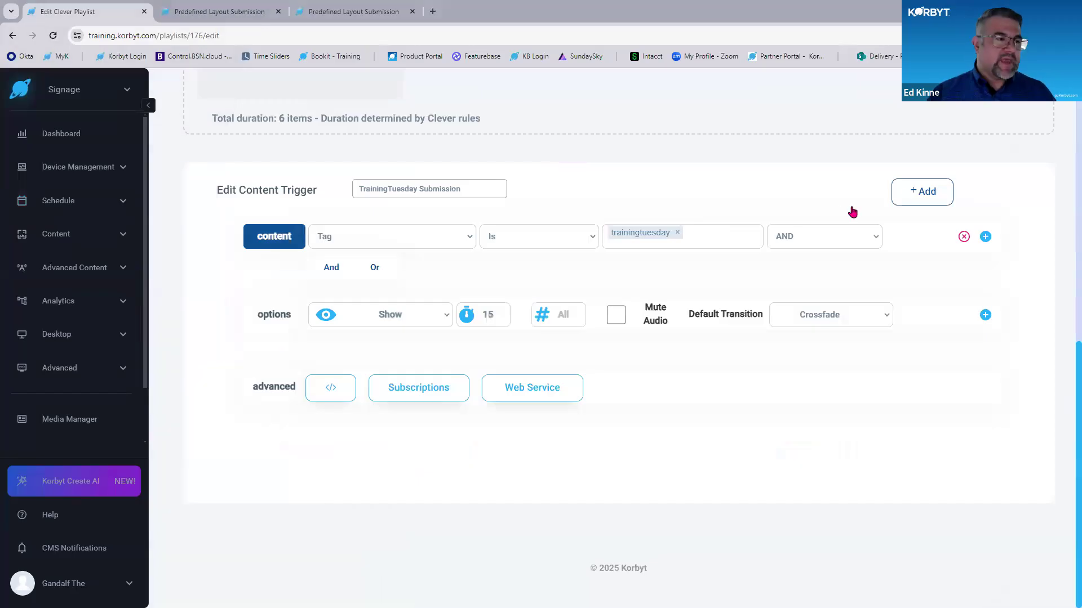
left_click(925, 196)
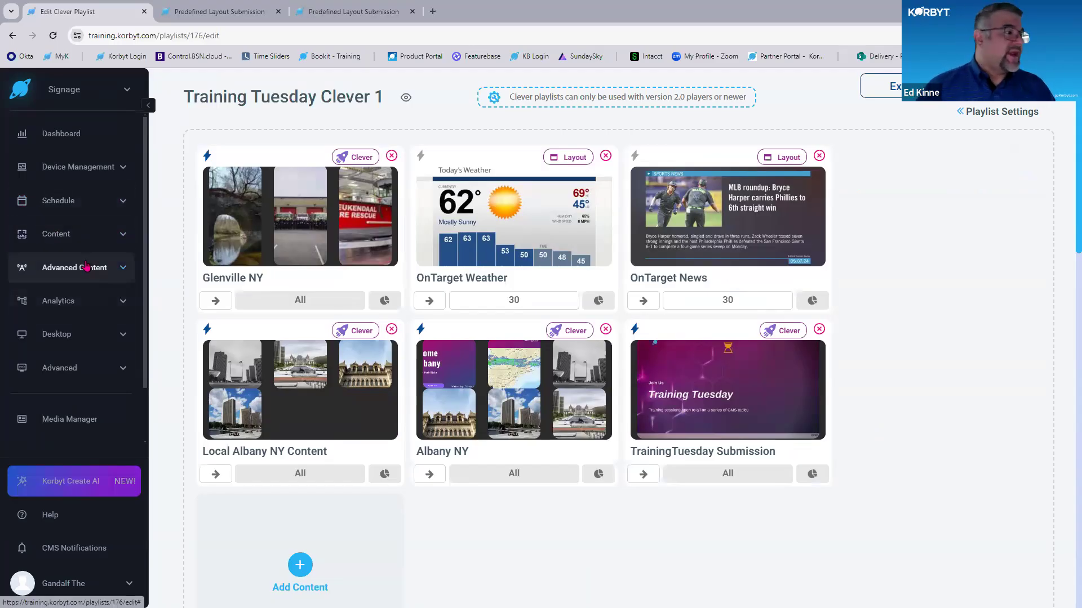
- Go back to the Training Tuesday submission form and review its playtime and template sections
left_click(85, 237)
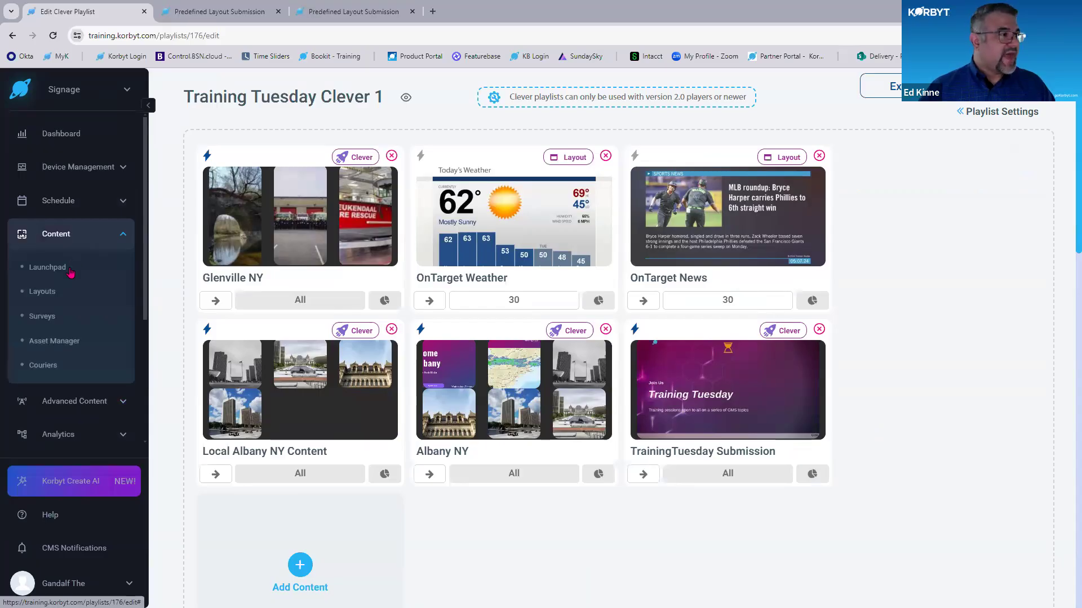
left_click(250, 6)
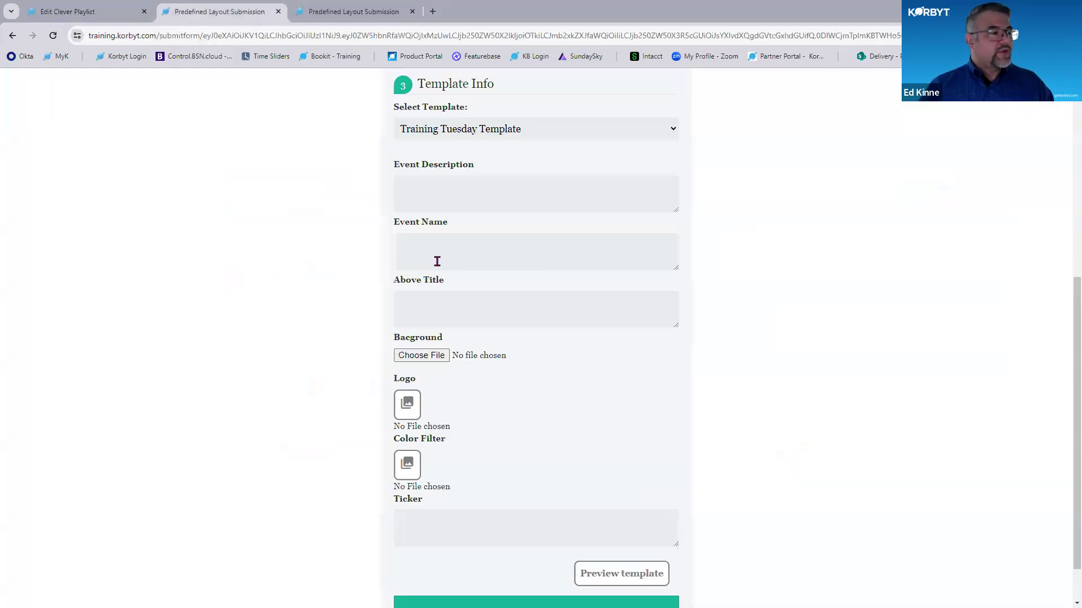
scroll(475, 332, "up", 3)
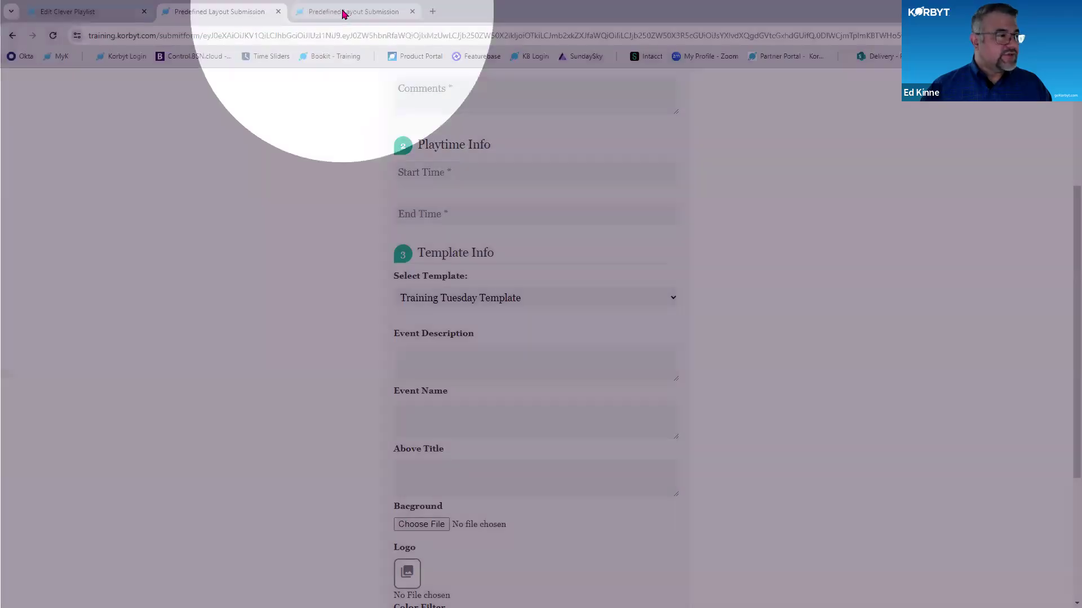
- In the other submission form, select the Employee Peer to Peer Recognition template, preview it and close the preview
left_click(344, 13)
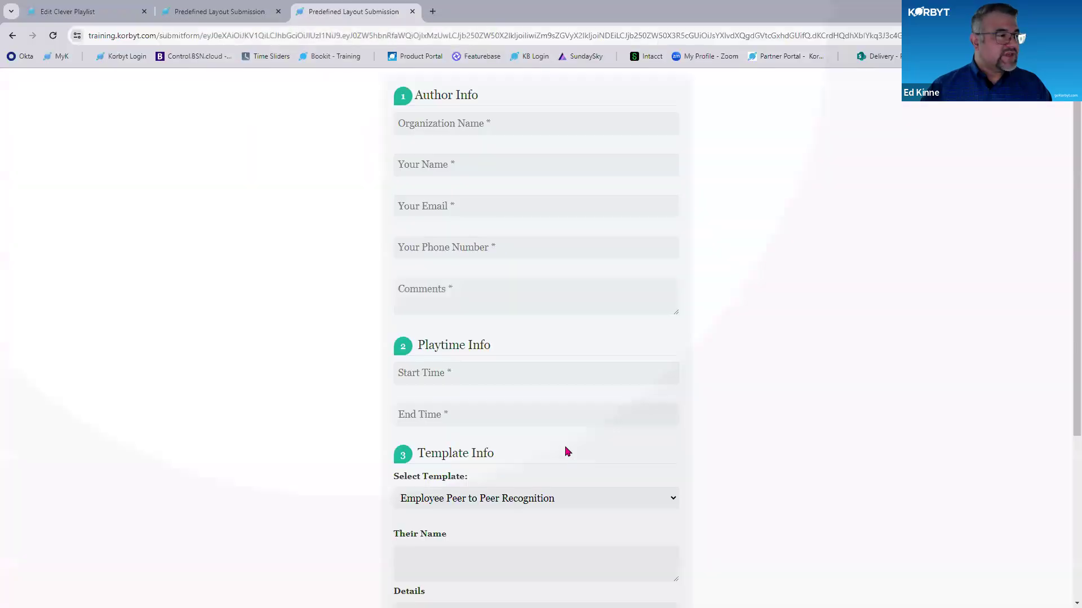
scroll(489, 338, "down", 3)
left_click(489, 337)
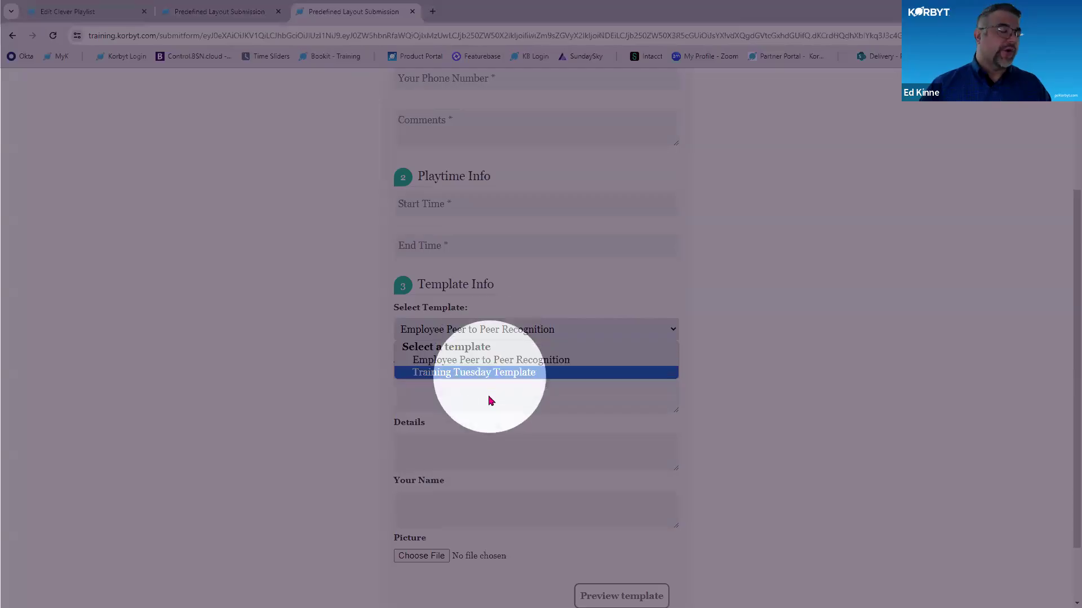
left_click(506, 362)
scroll(636, 518, "down", 2)
left_click(631, 521)
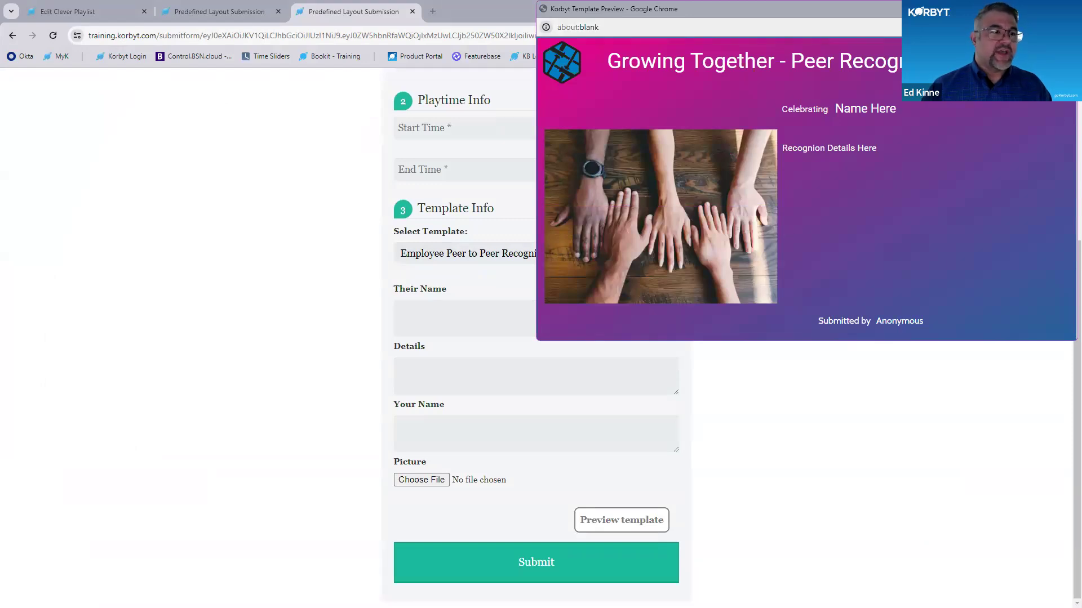
left_click(1064, 9)
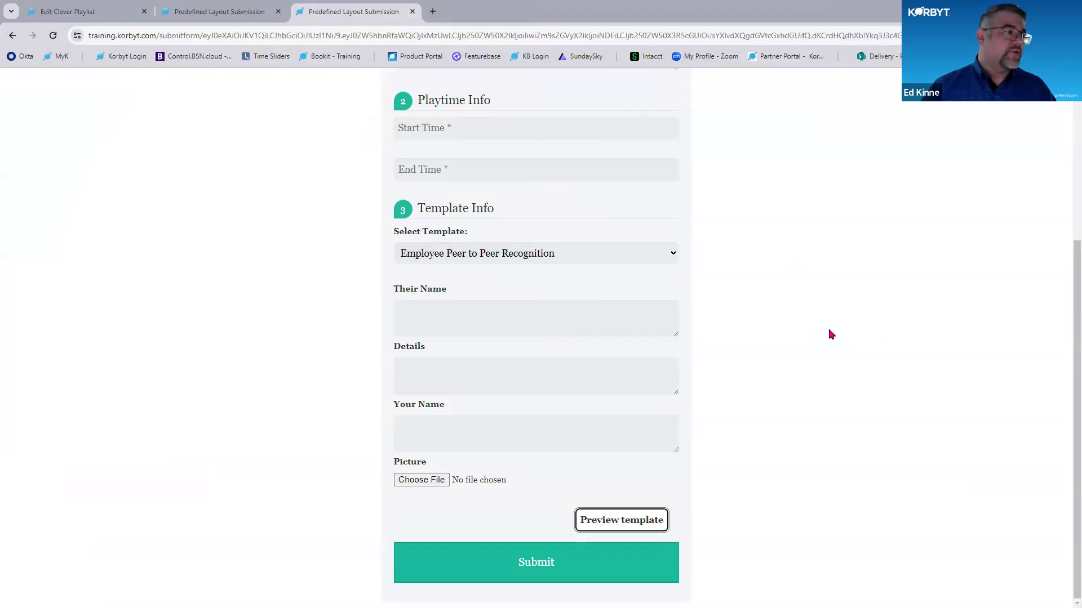
scroll(831, 335, "up", 3)
scroll(831, 334, "up", 3)
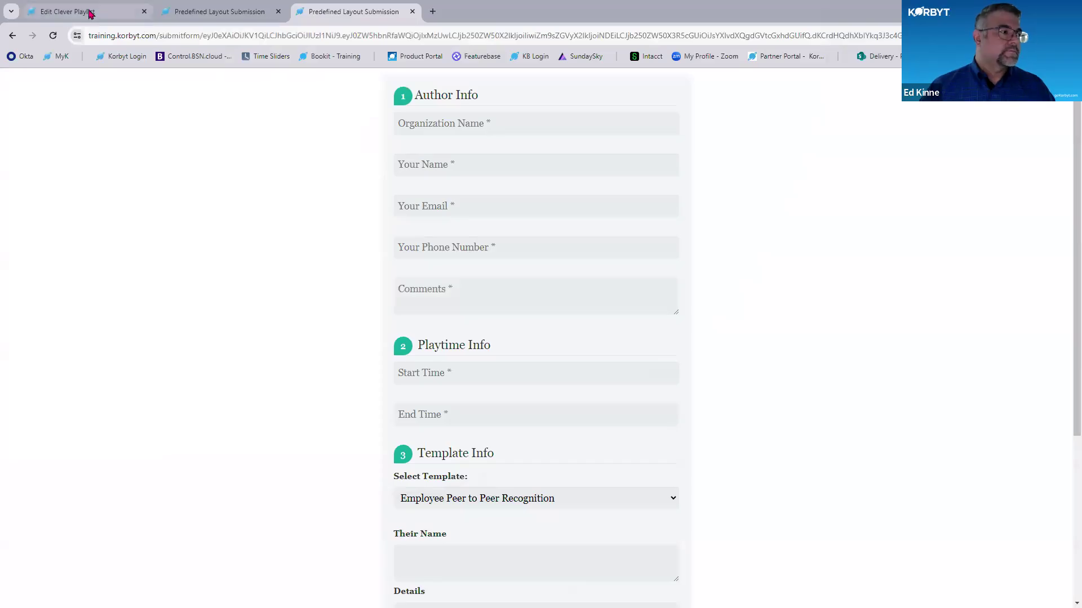
- Review the Training Tuesday Clever 1 playlist alongside the peer recognition submission form, ending on the playlist
left_click(85, 11)
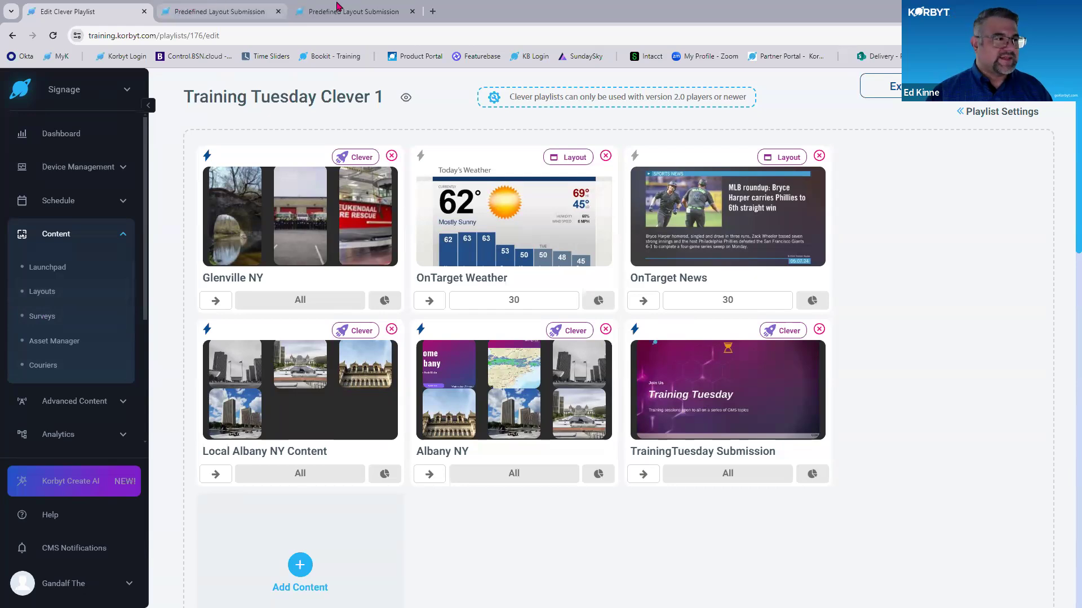
left_click(355, 12)
left_click(355, 17)
scroll(509, 431, "down", 1)
scroll(428, 456, "up", 1)
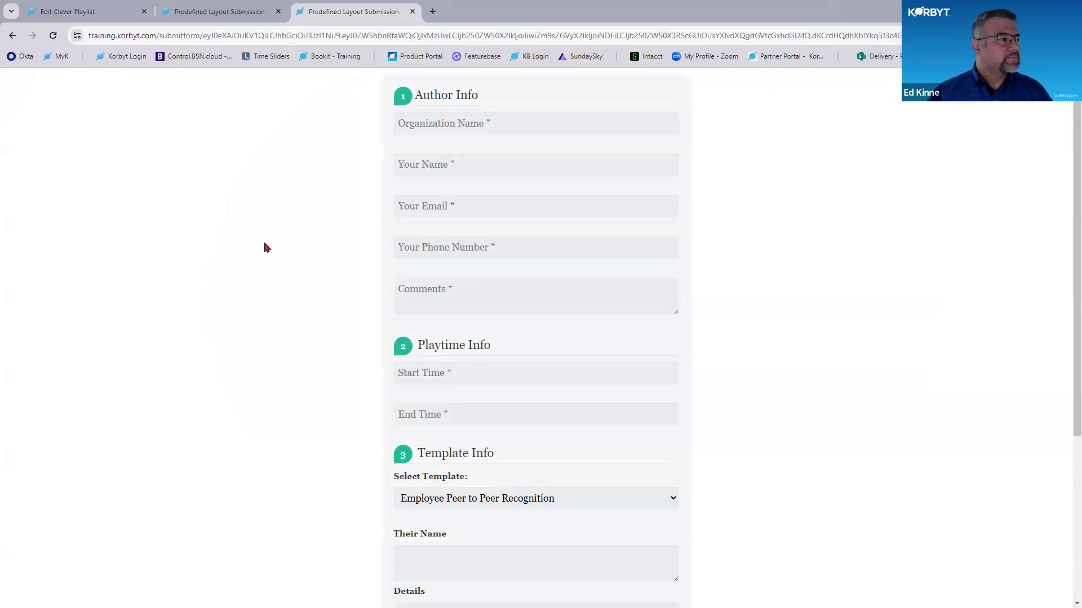
left_click(96, 10)
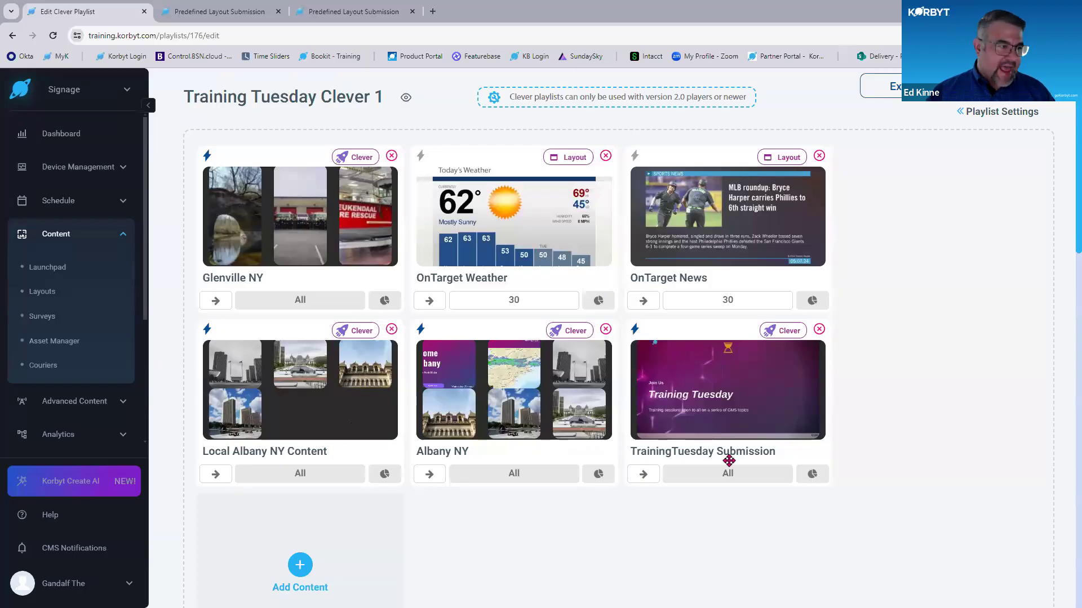
- Review the author and playtime sections of the Training Tuesday submission form
left_click(215, 10)
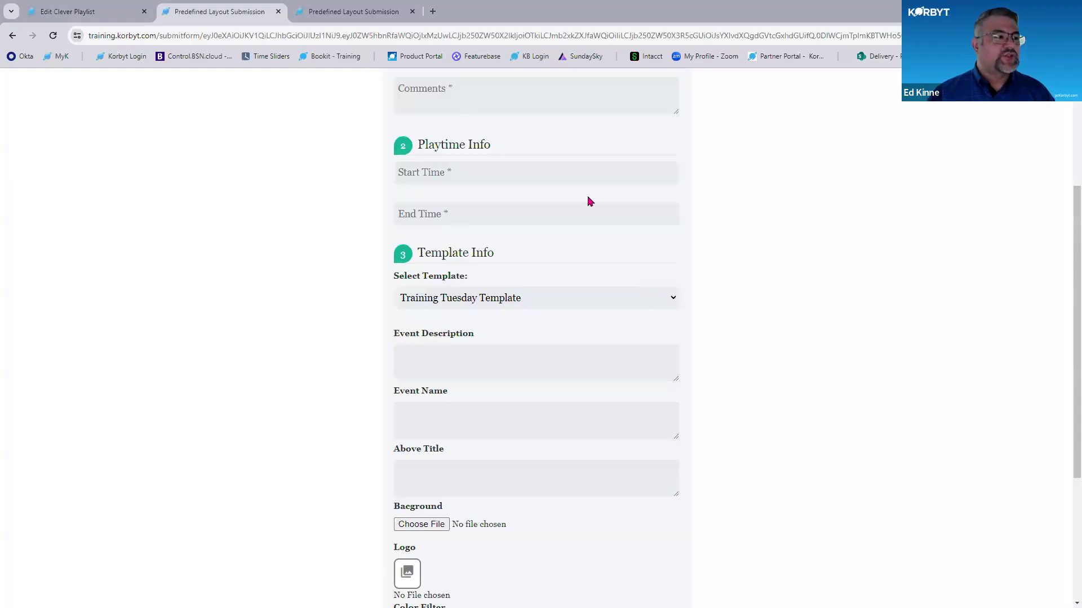
scroll(626, 290, "up", 4)
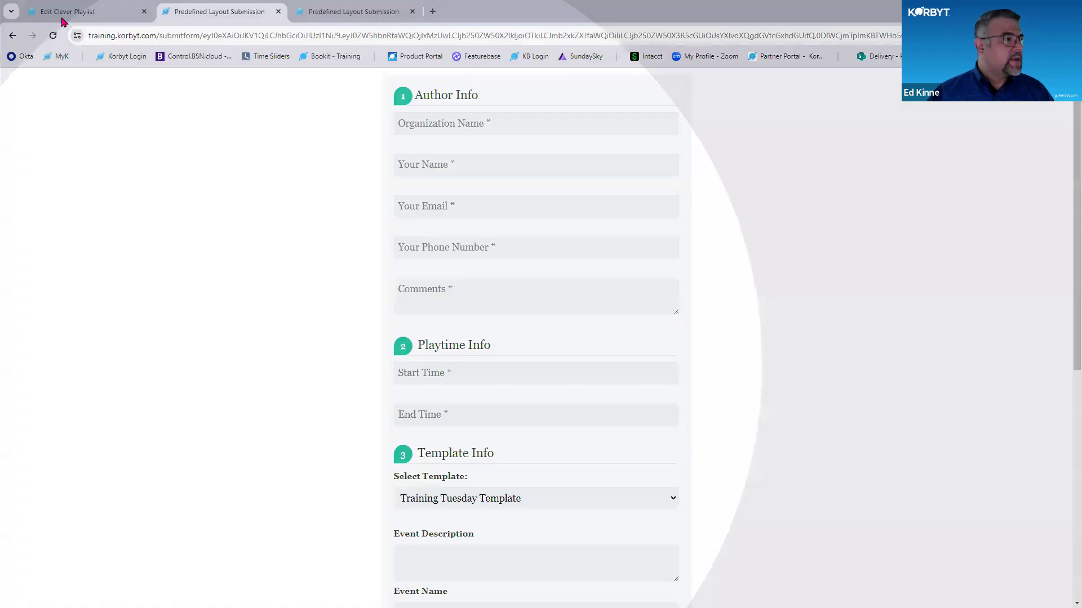
- Return to the CMS from the submission form and open the Layouts list at a larger page zoom
left_click(63, 18)
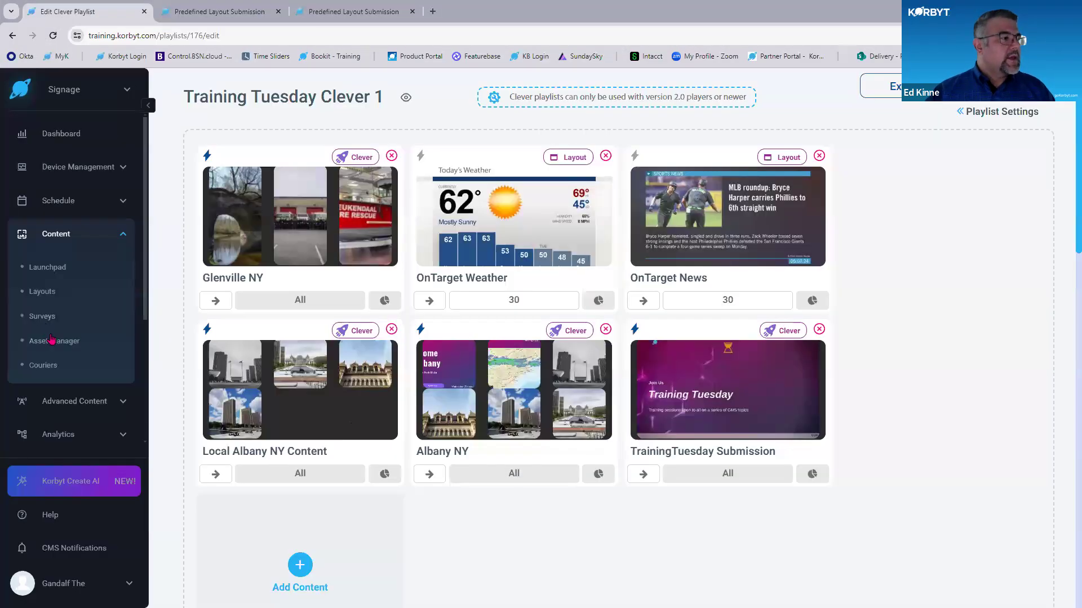
left_click(33, 288)
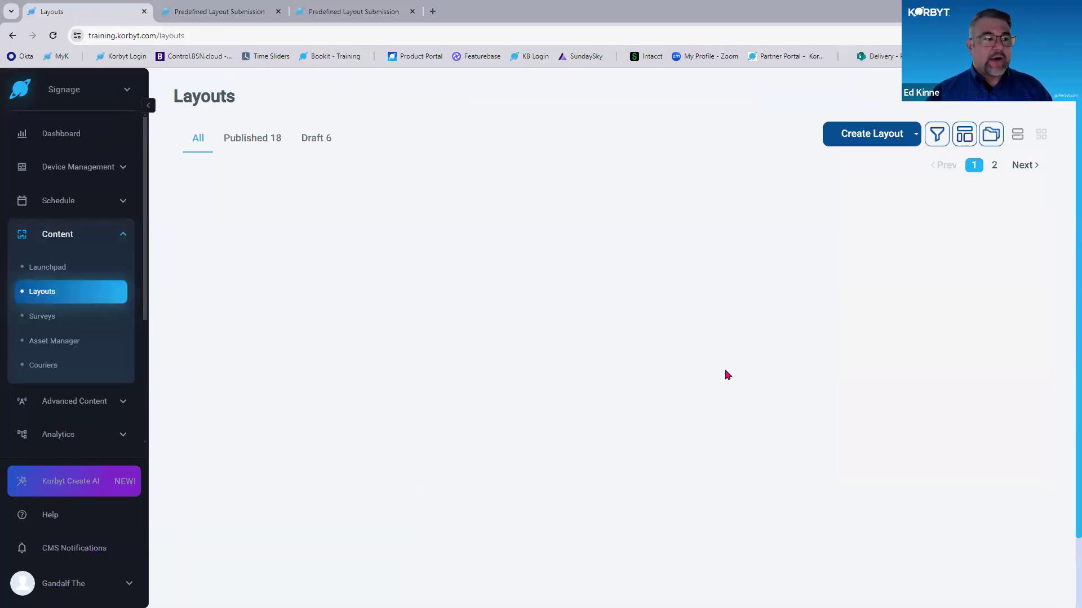
key("ctrl+plus")
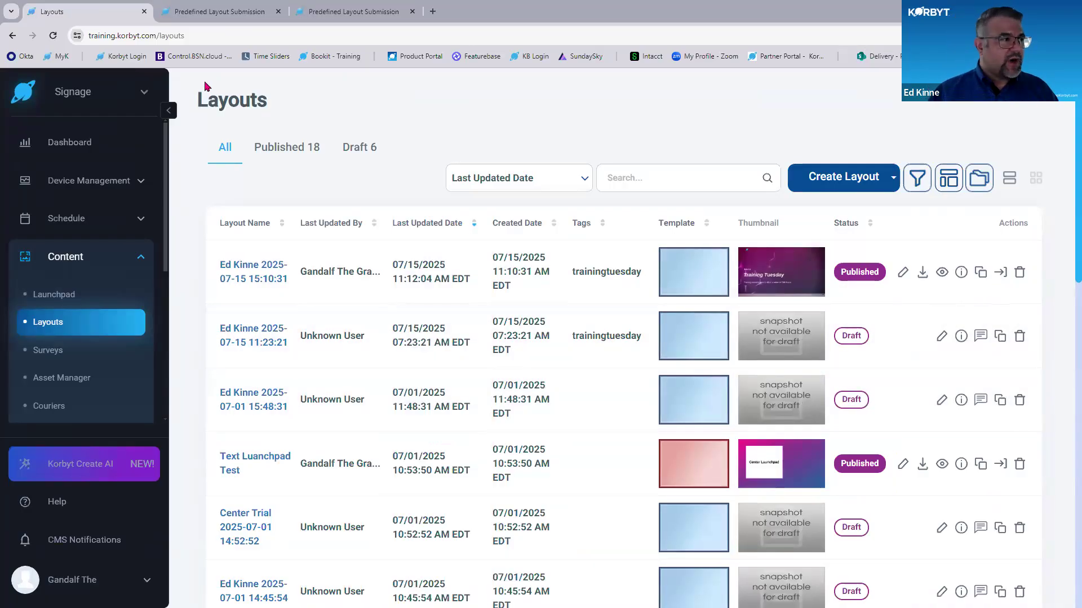
key("ctrl")
key("ctrl")
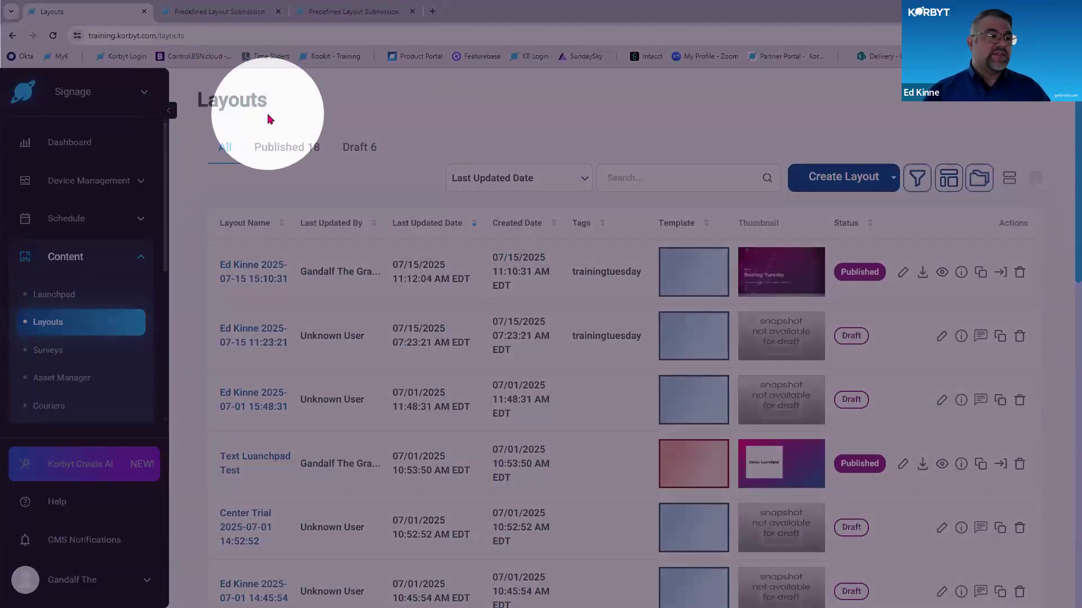
left_click(268, 119)
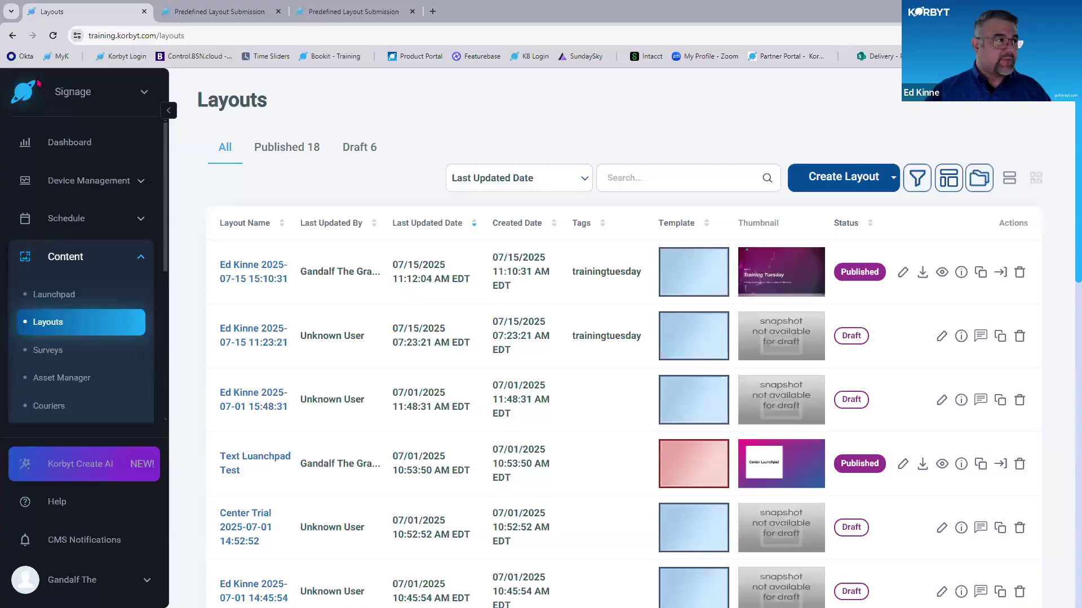
key("ctrl")
key("ctrl")
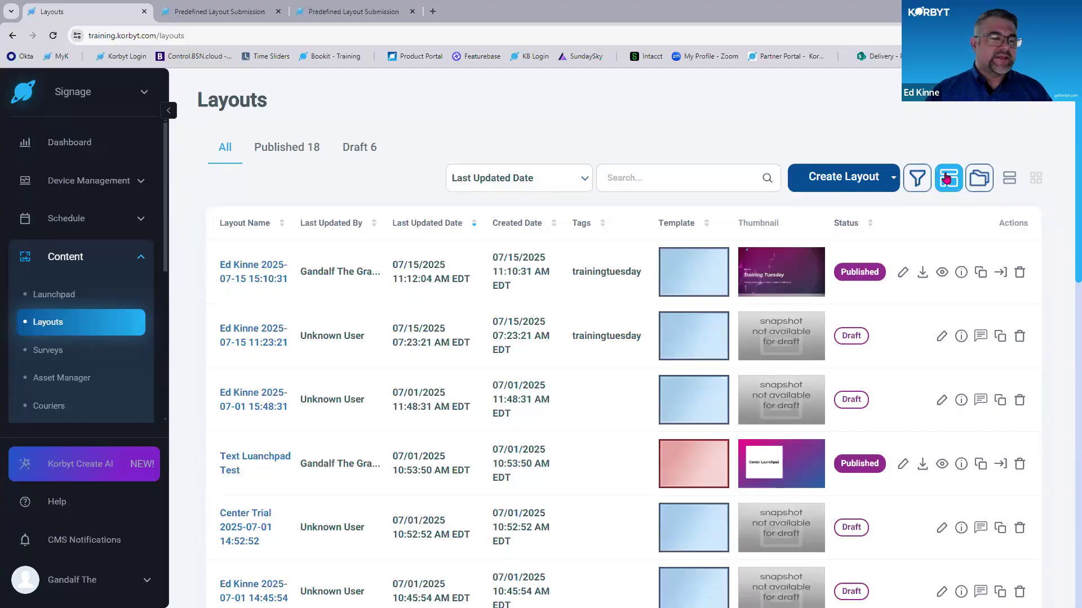
- Open the predefined layouts list and review its templates, including Employee Peer to Peer Recognition and Training Tuesday Template
left_click(947, 178)
scroll(842, 431, "down", 2)
scroll(837, 441, "down", 4)
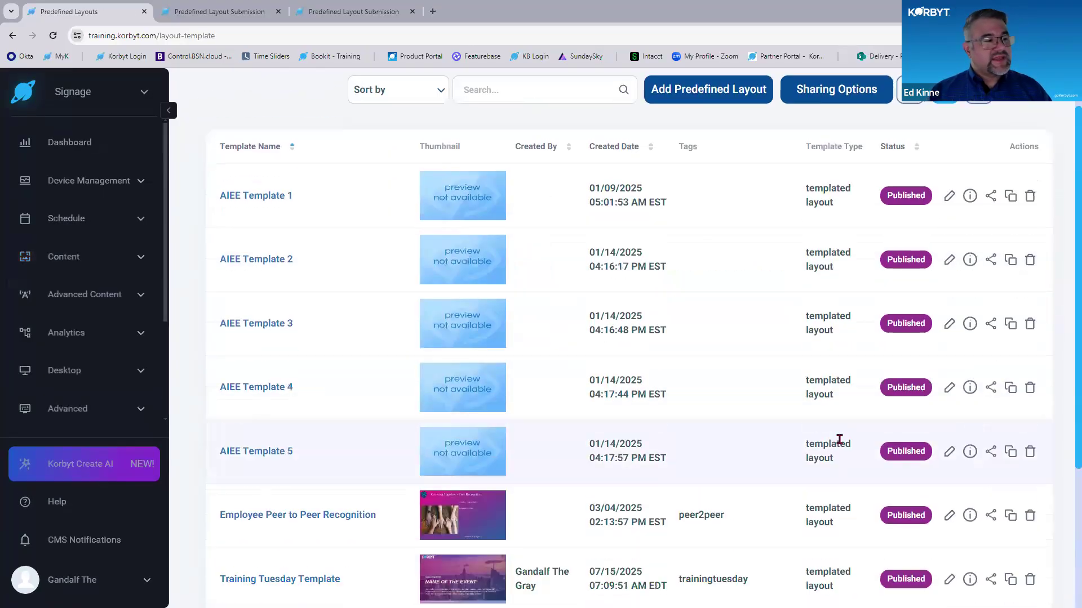
scroll(570, 297, "up", 3)
scroll(302, 208, "up", 1)
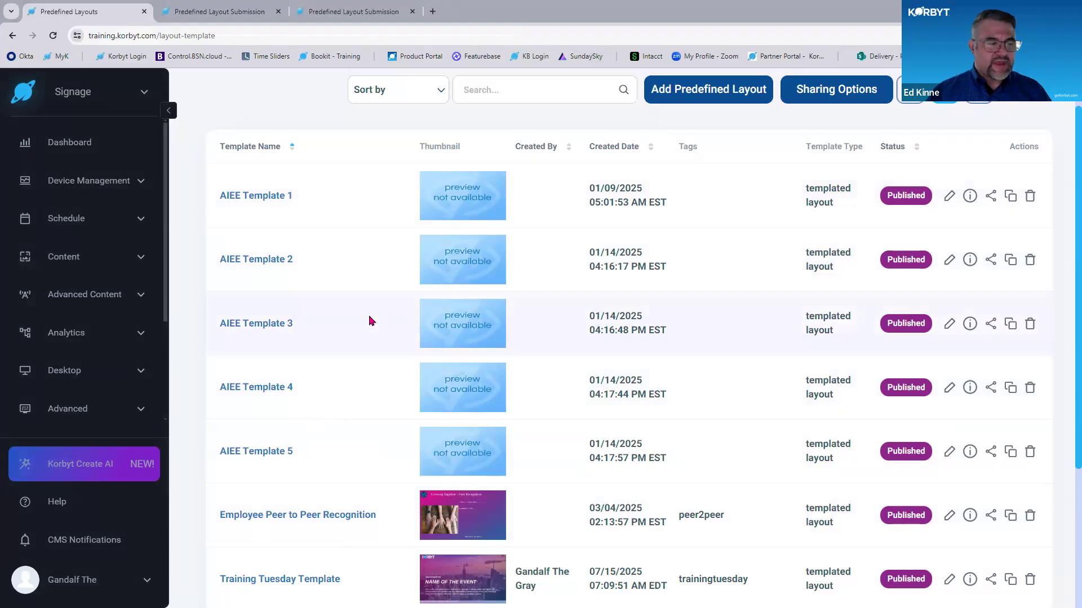
scroll(370, 321, "down", 2)
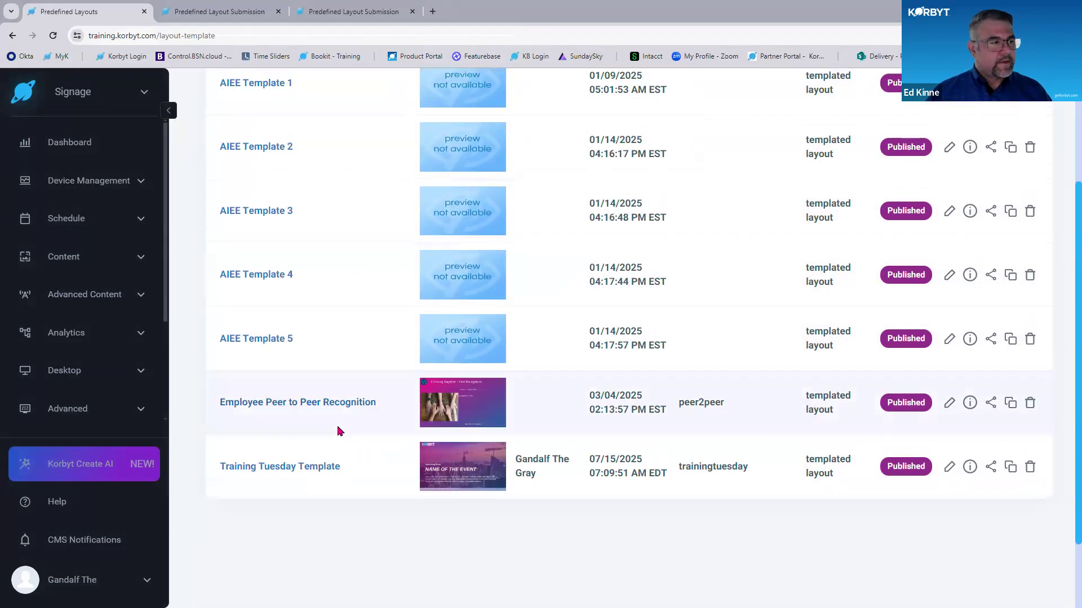
scroll(632, 498, "up", 1)
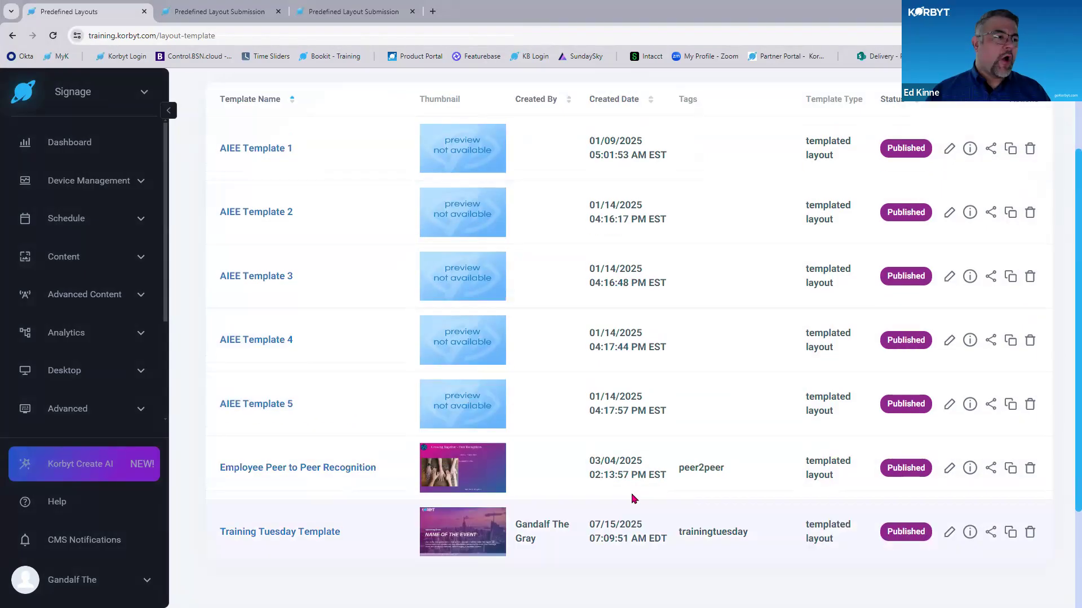
scroll(681, 269, "up", 2)
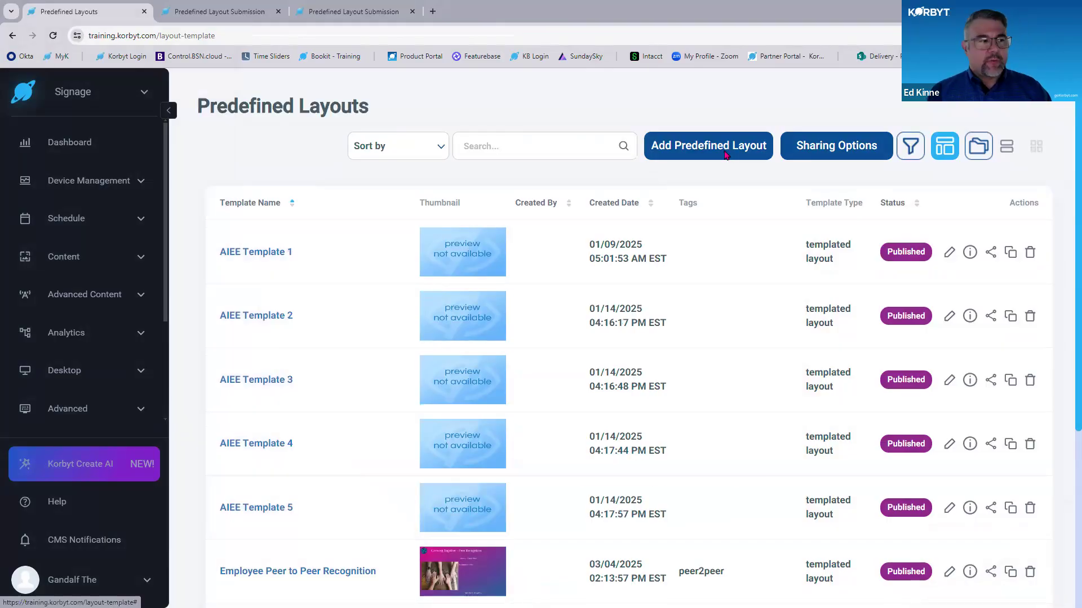
- Start a new predefined layout and name the template "Trainign Tuesday Example"
left_click(726, 155)
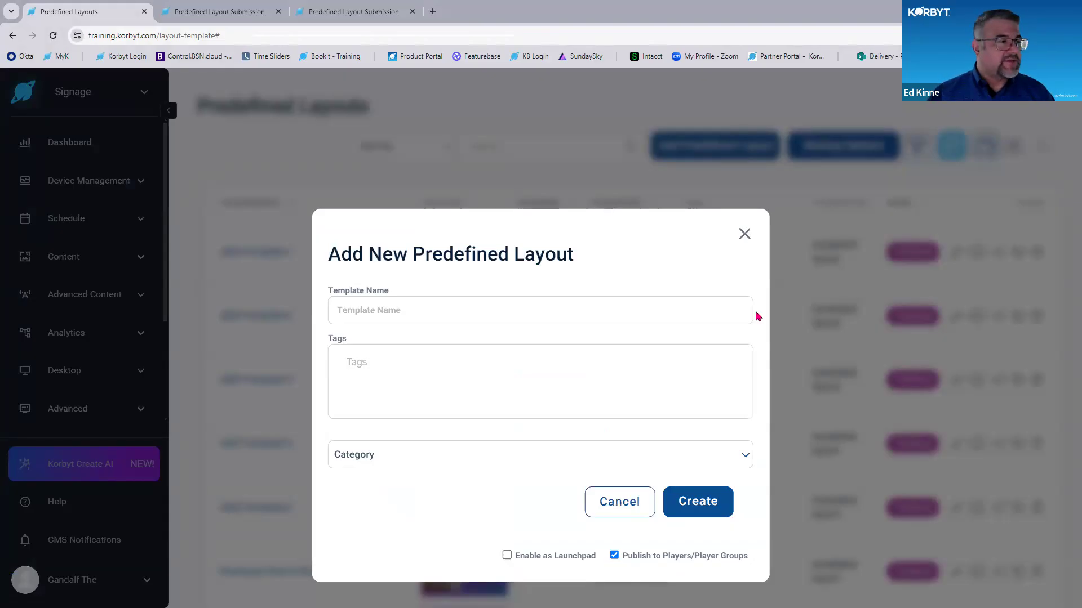
left_click(459, 304)
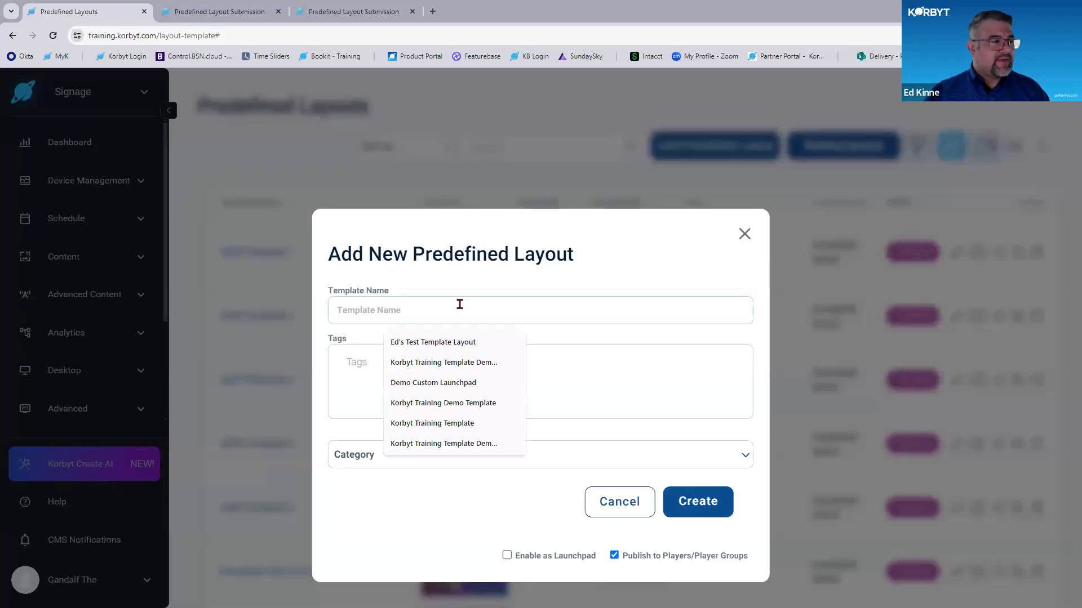
type("TRainign")
key("BackSpace")
key("BackSpace")
key("BackSpace")
key("BackSpace")
key("BackSpace")
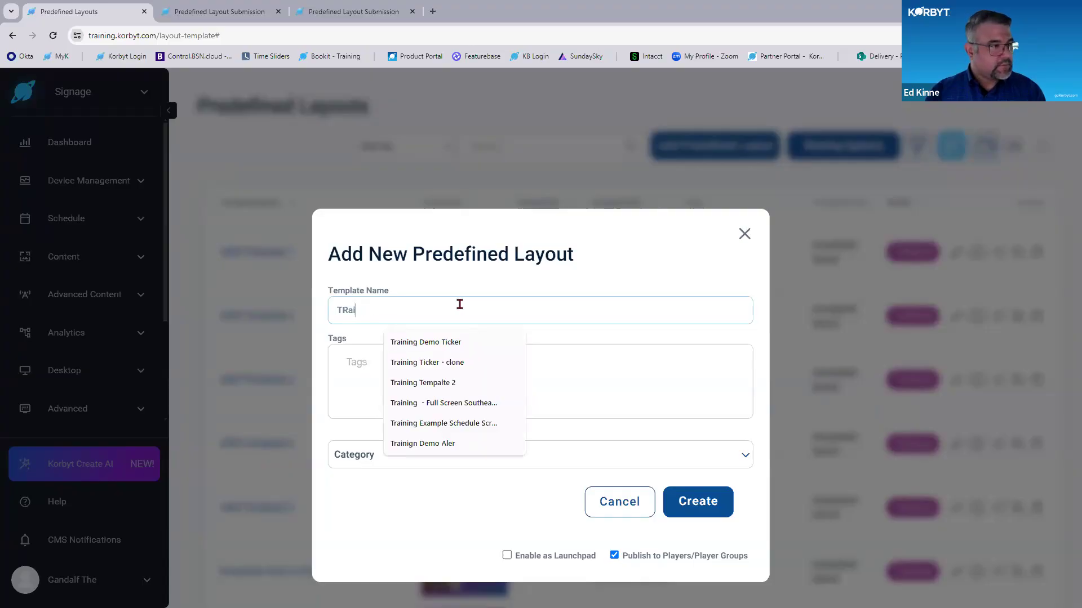
type("rainign Tue")
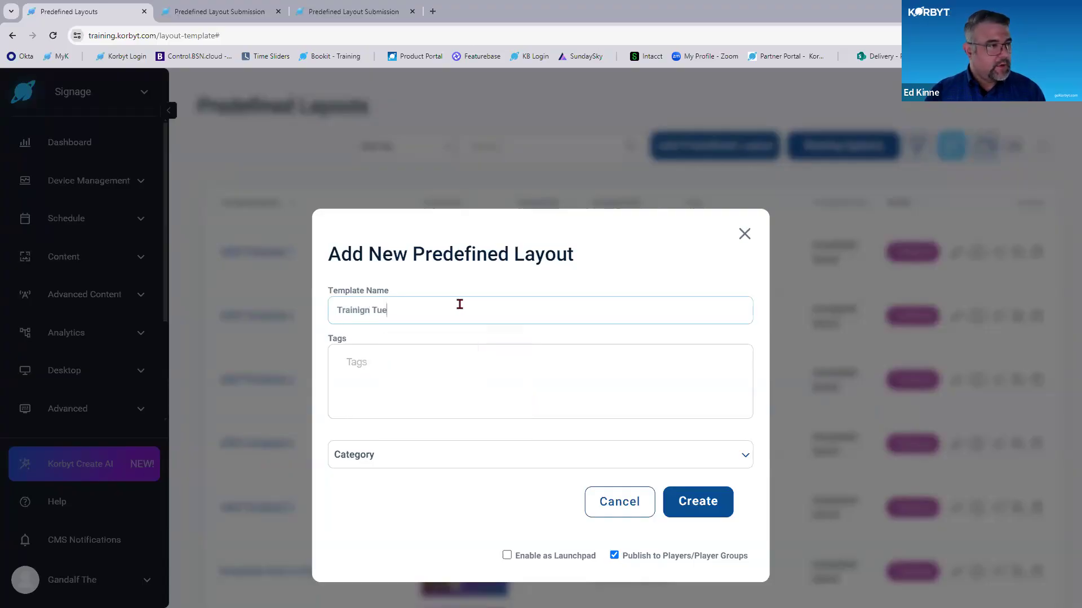
type("sday Example")
key("Tab")
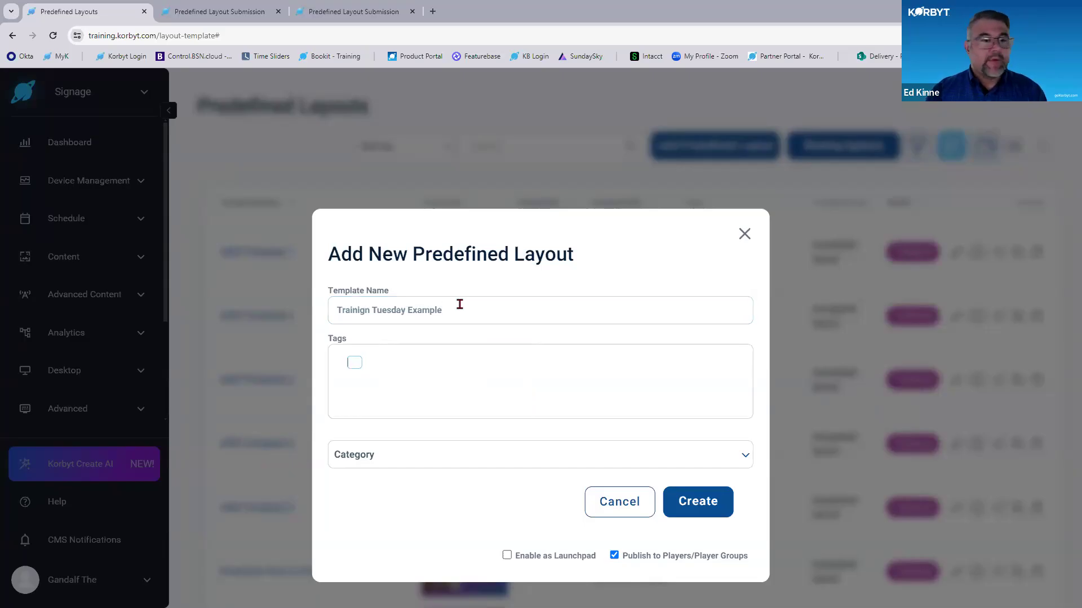
- Give the new predefined layout only the tag example1 and set its category to People and Culture
type("Example")
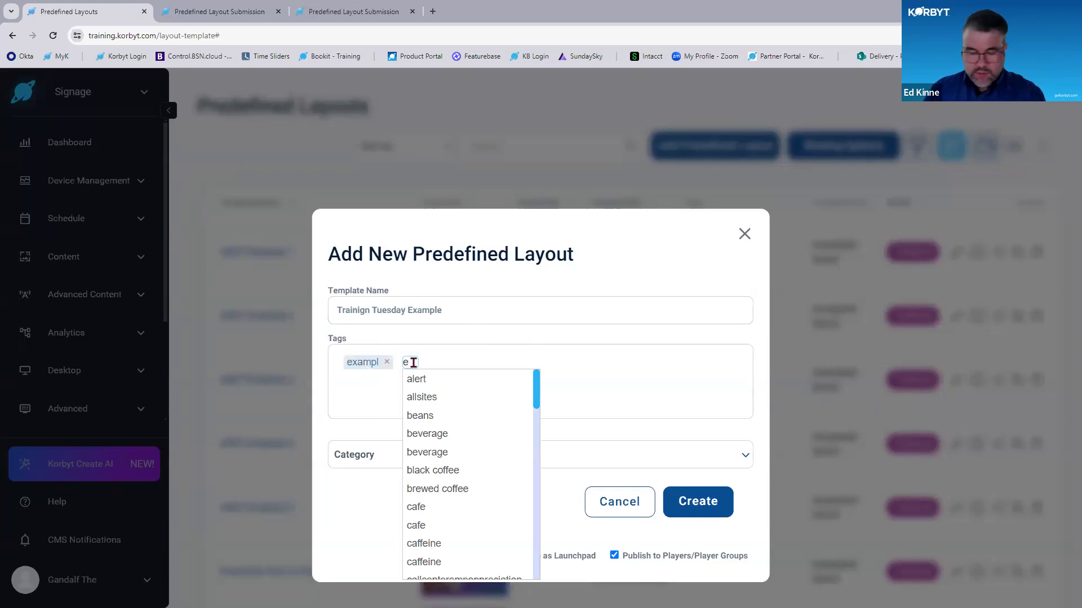
key("BackSpace")
type("example1")
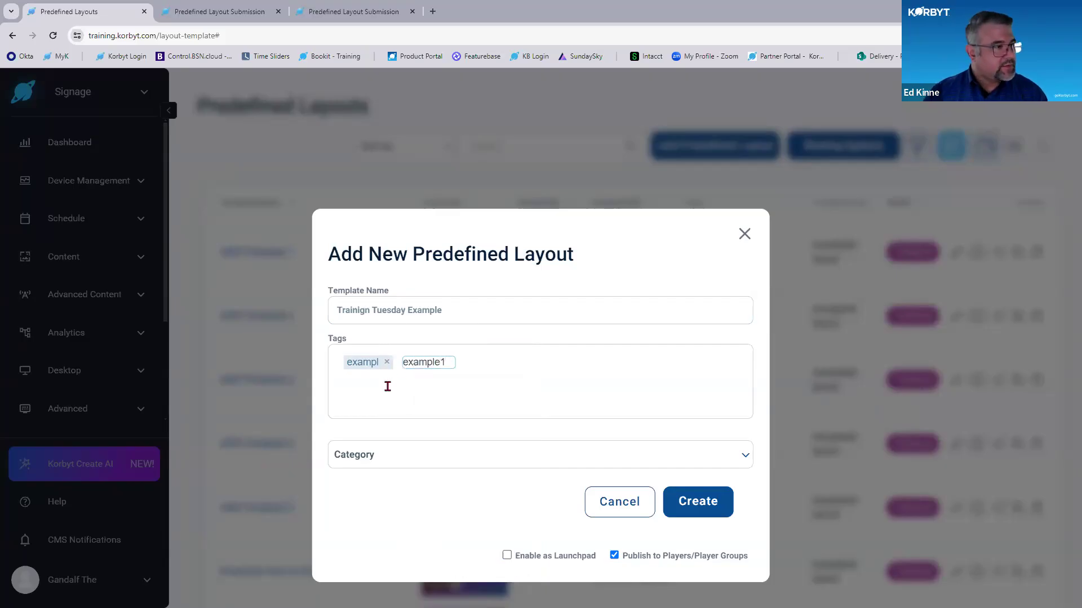
key("Return")
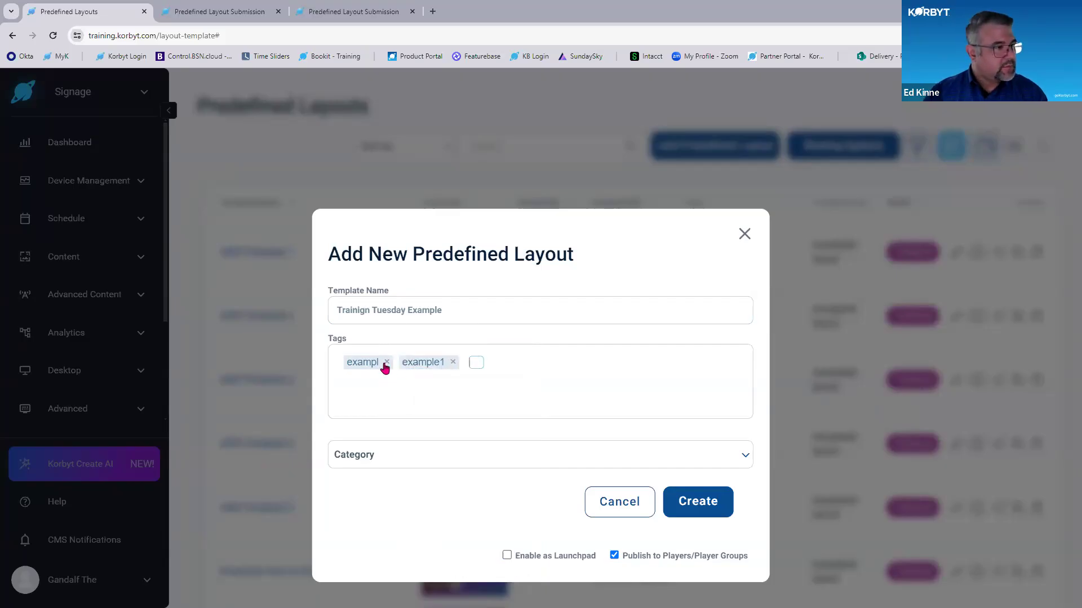
left_click(386, 362)
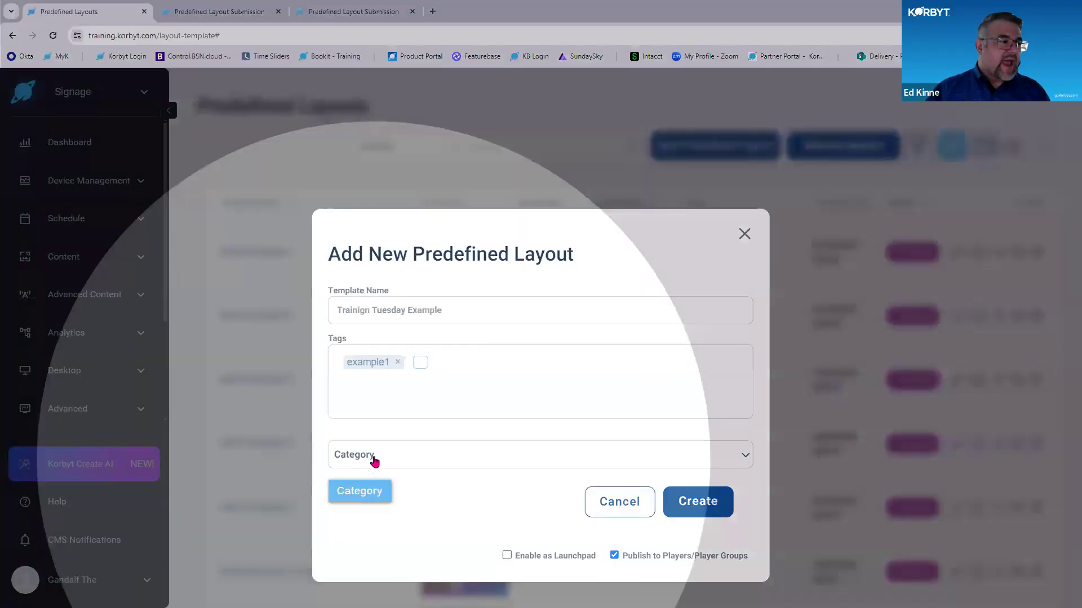
left_click(374, 459)
left_click(396, 423)
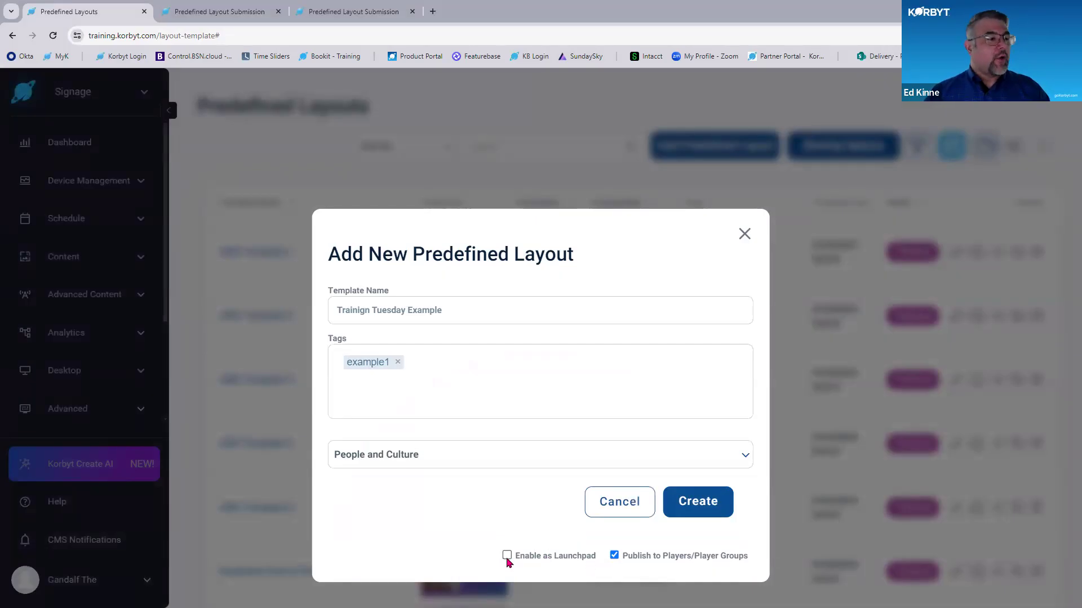
- Create the predefined layout with Enable as Launchpad on and Publish to Players/Player Groups off, after glancing at the submission form
left_click(242, 11)
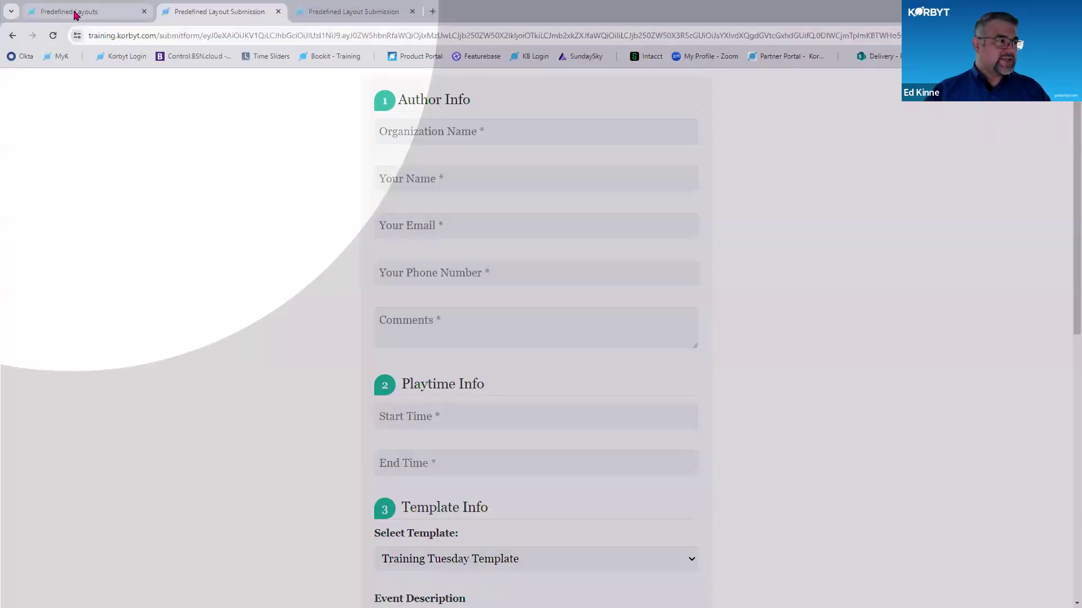
left_click(72, 10)
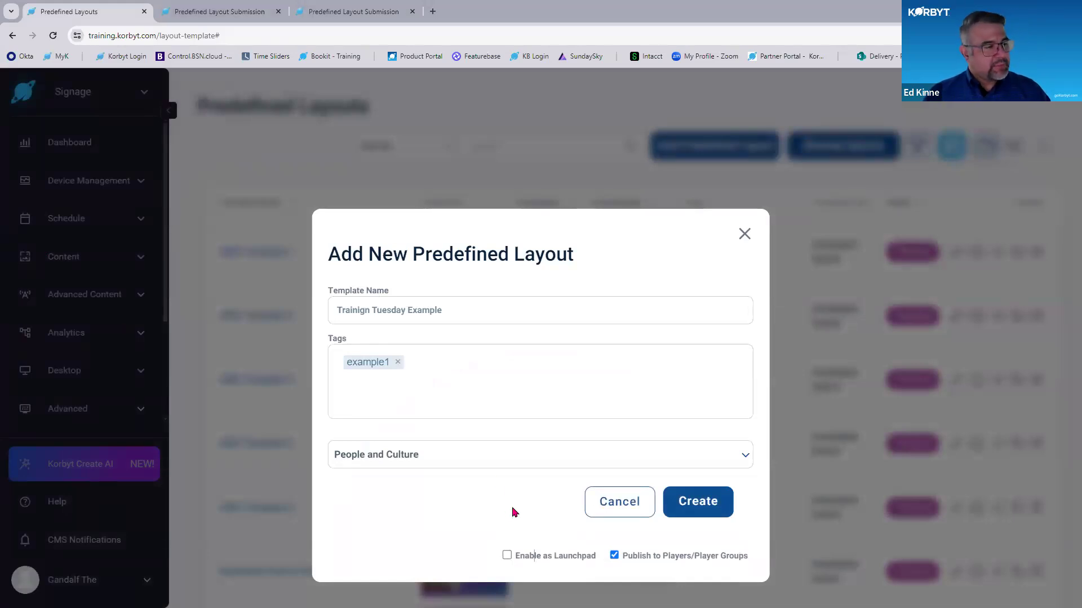
left_click(507, 556)
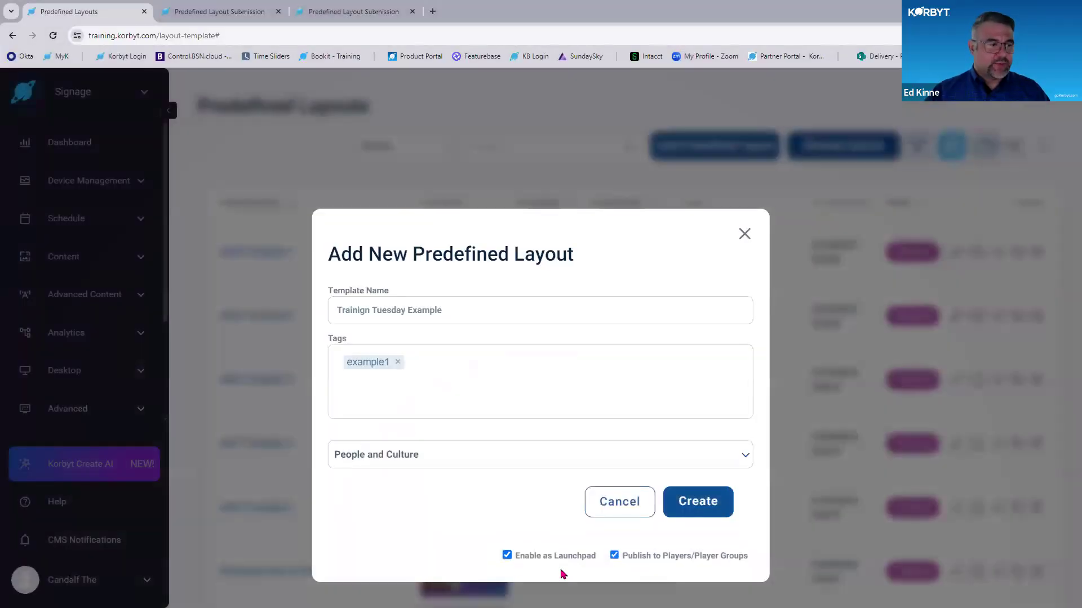
key("ctrl")
key("ctrl")
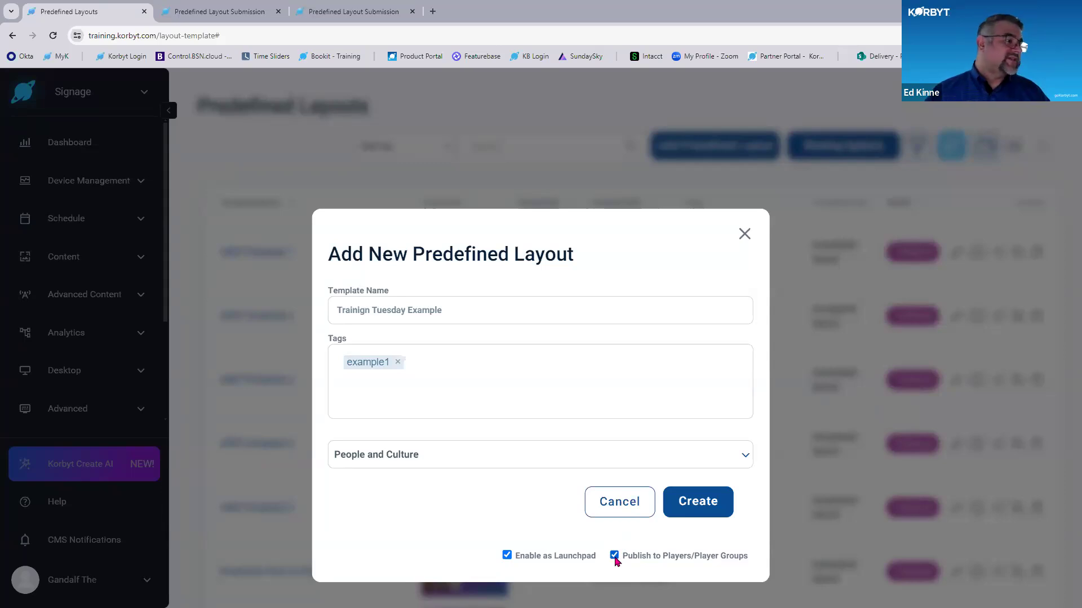
left_click(615, 557)
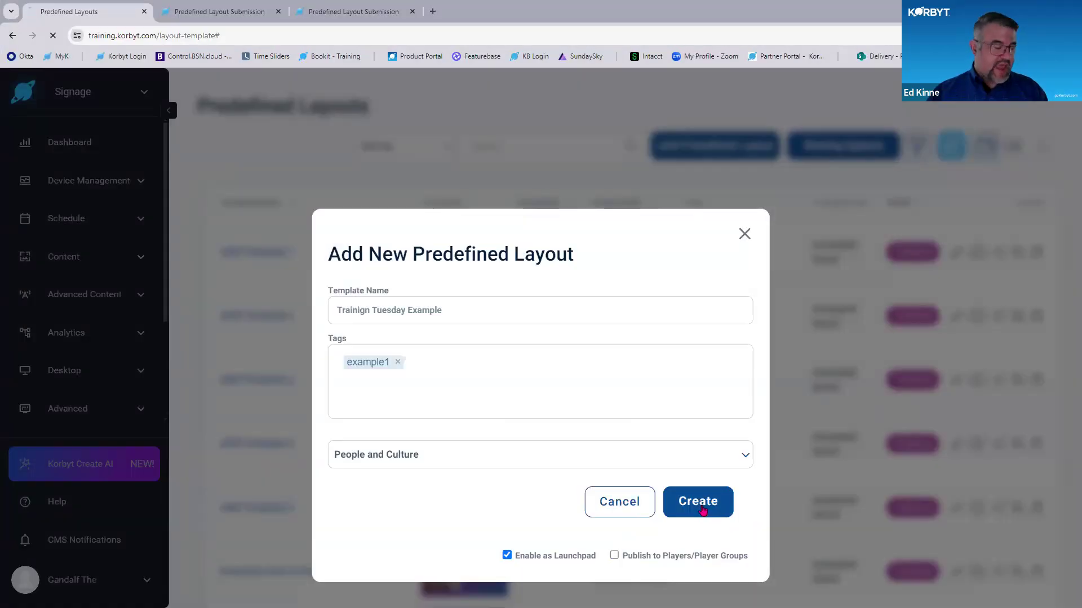
left_click(712, 501)
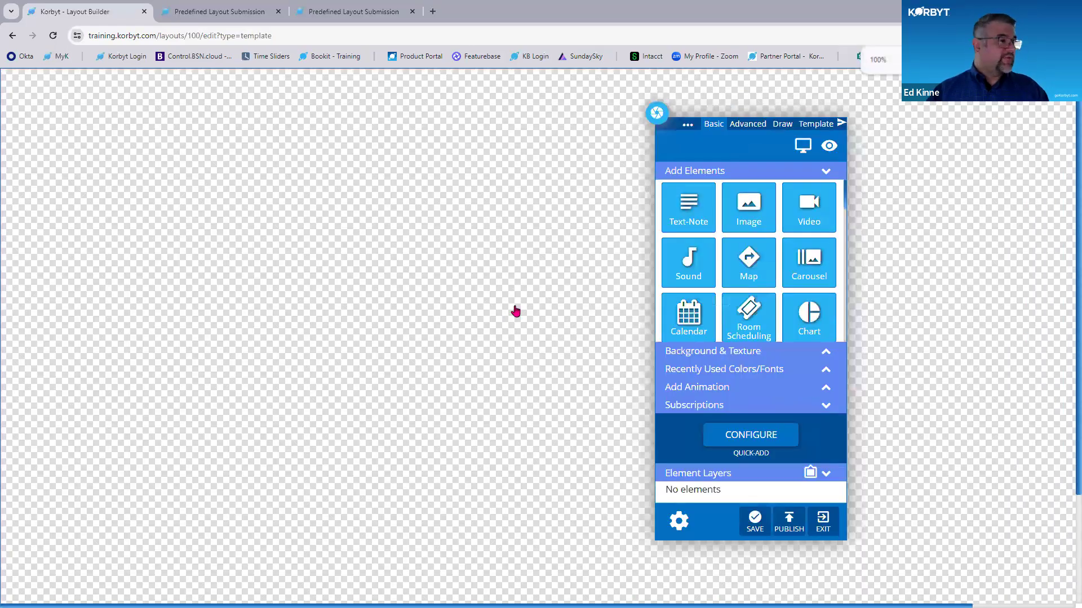
- Draw an image element in the left part of the blank layout canvas, bringing up the image library
scroll(514, 310, "down", 2)
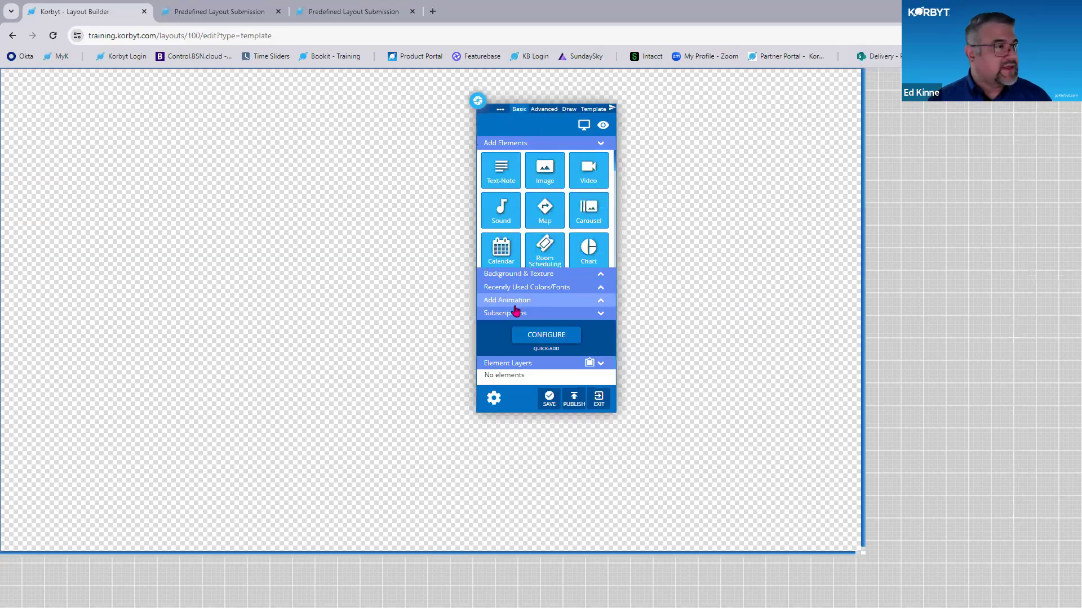
scroll(640, 205, "up", 2)
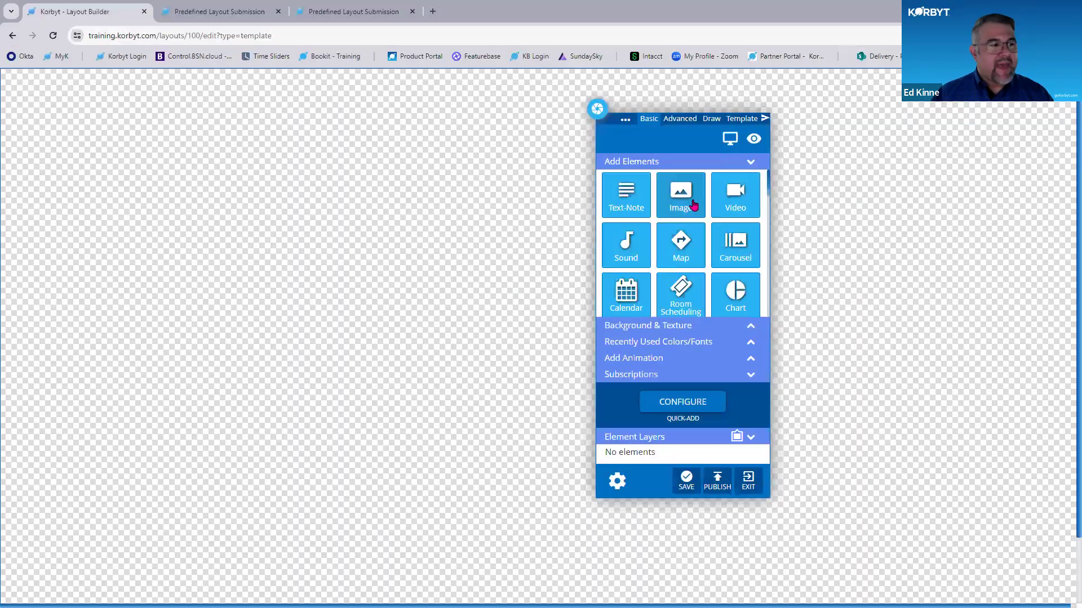
left_click_drag(694, 206, 534, 271)
left_click_drag(366, 298, 148, 234)
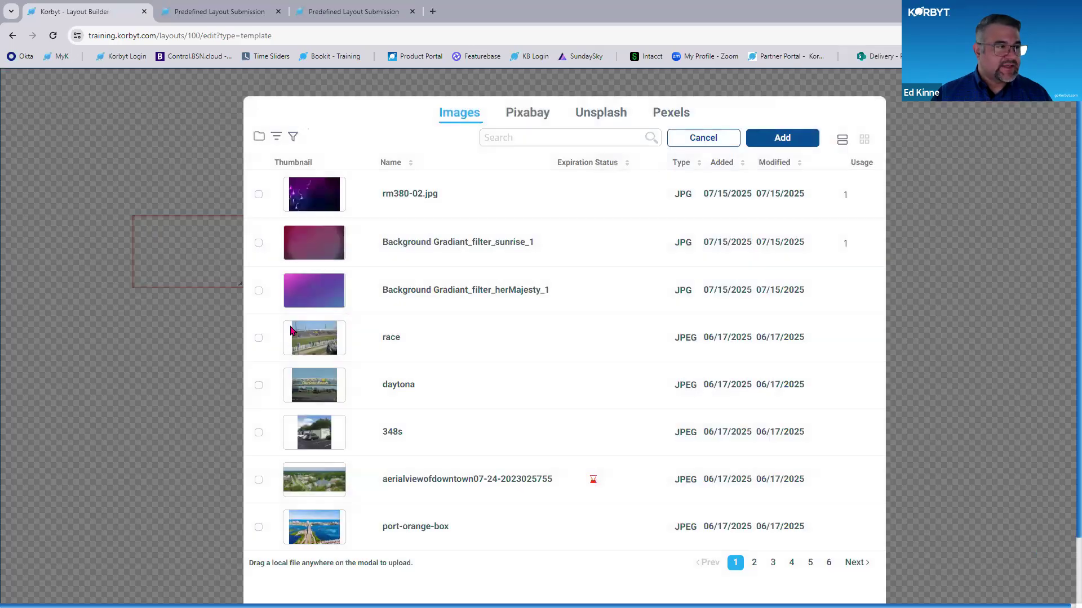
- Find the Background Gradiant image in the image library and add it to the new image element
left_click(810, 563)
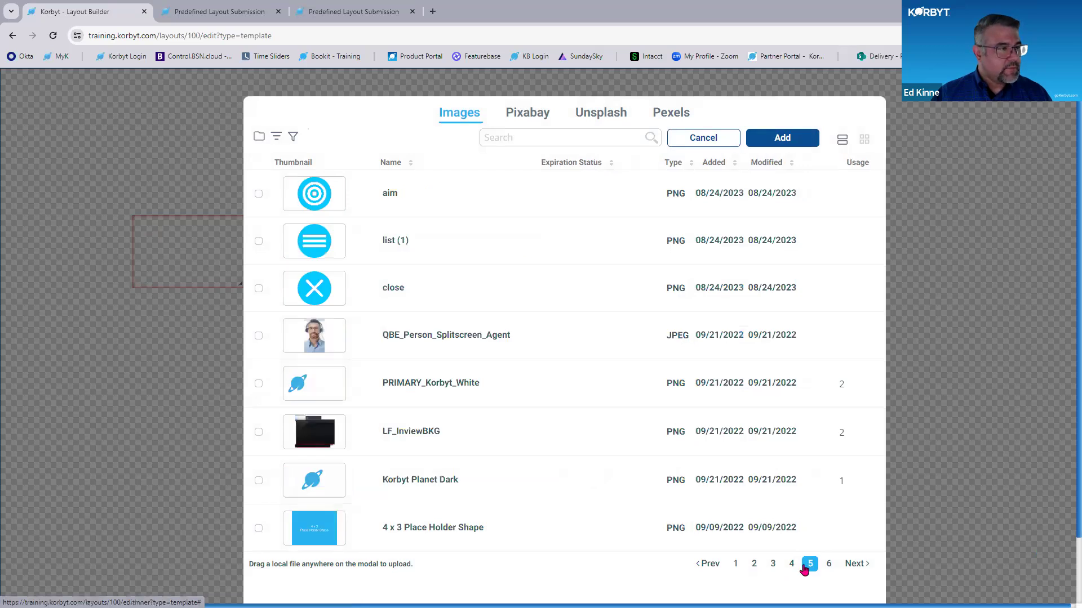
left_click(792, 565)
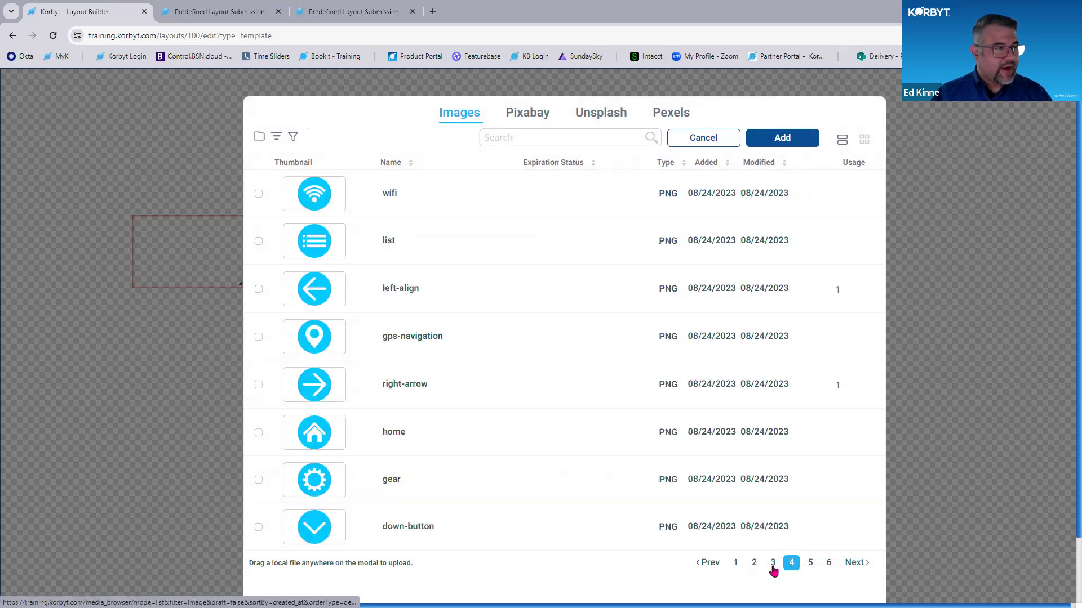
left_click(772, 564)
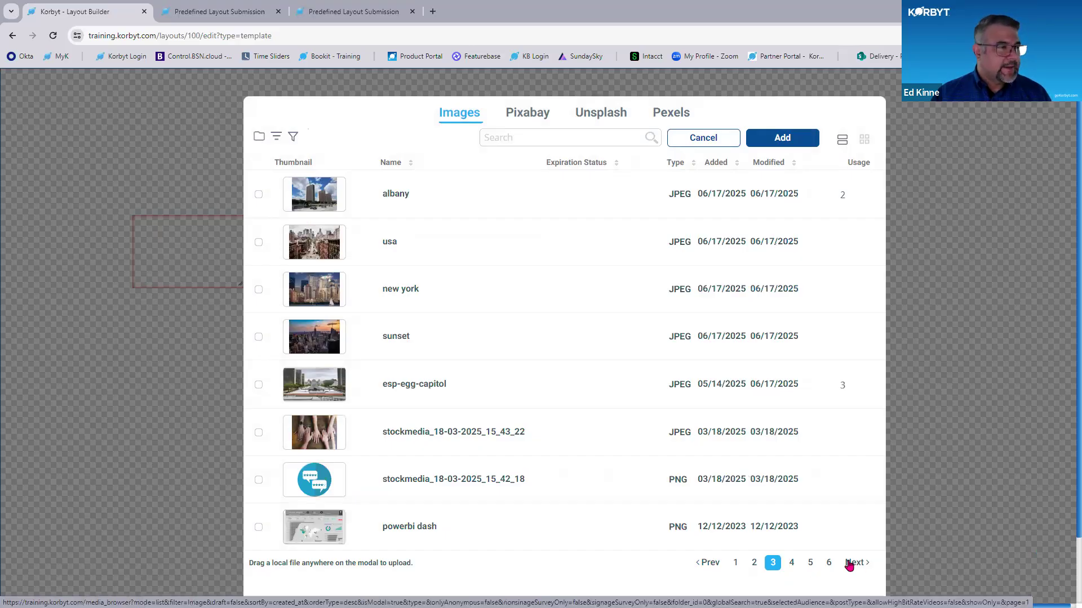
left_click(827, 563)
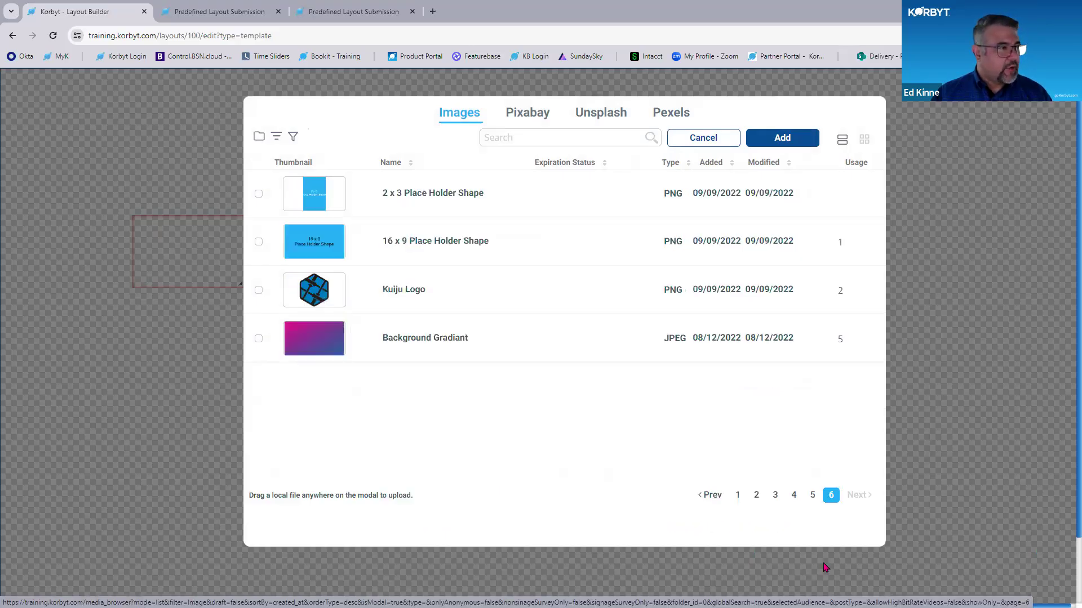
left_click(259, 338)
left_click(777, 141)
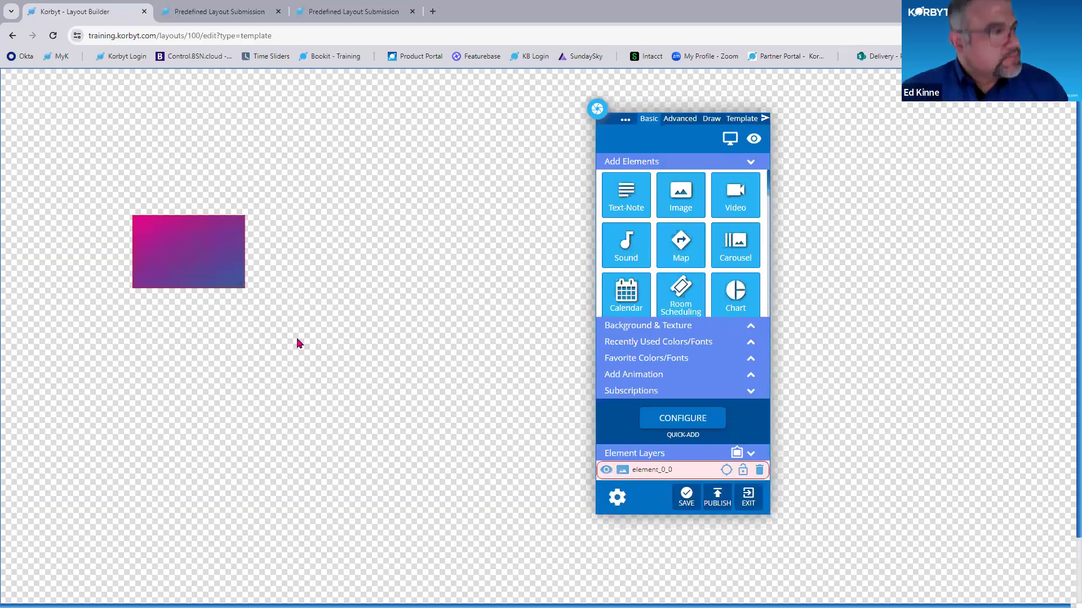
- Expand the gradient image element to full size so it fills the entire layout canvas
left_click_drag(212, 265, 227, 218)
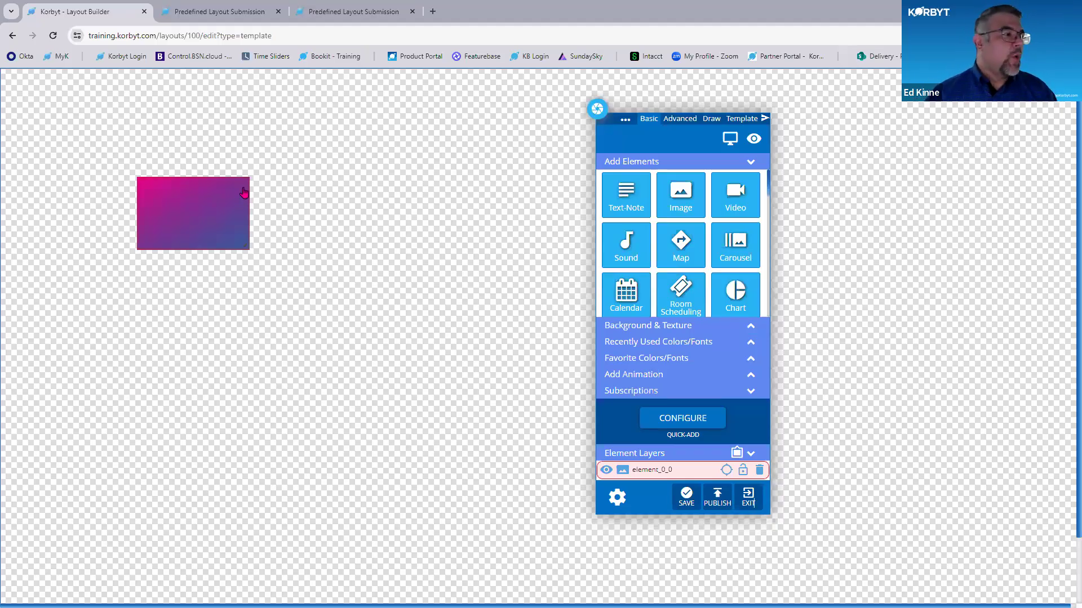
right_click(231, 230)
left_click(228, 230)
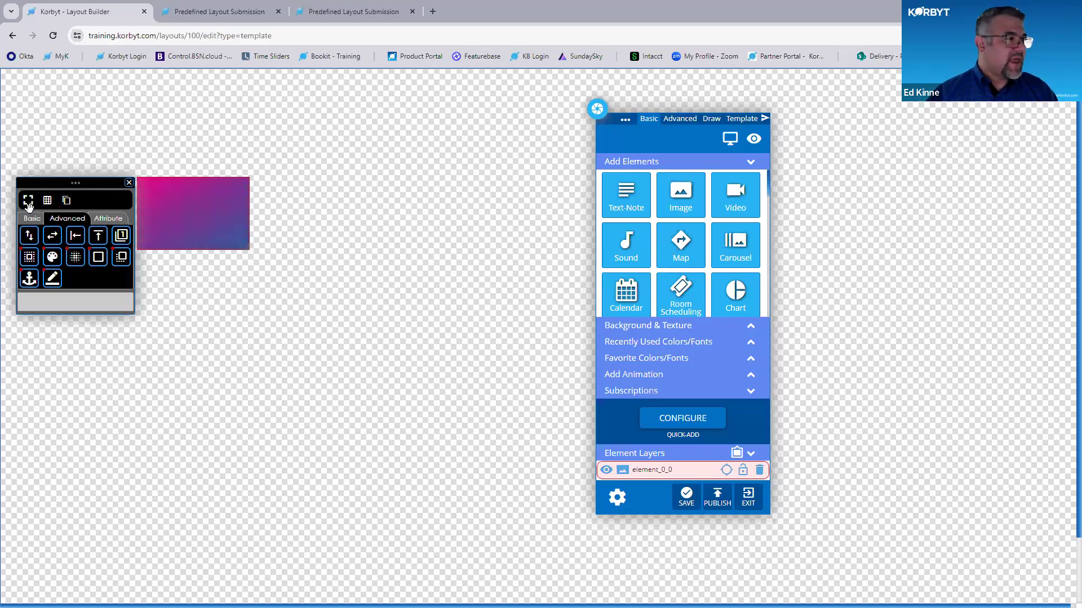
left_click(29, 200)
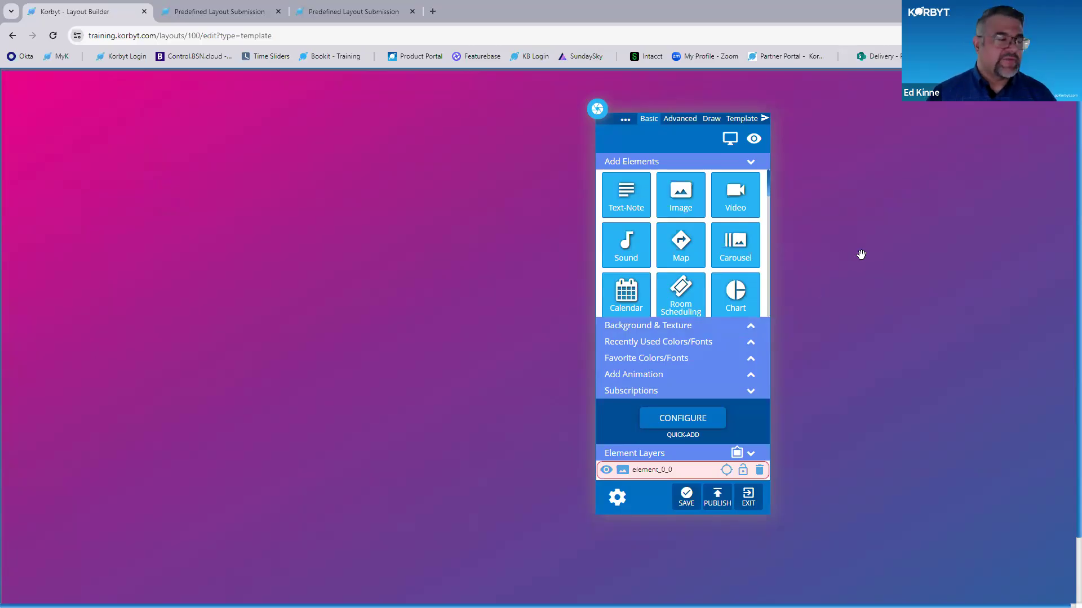
key("ctrl+minus")
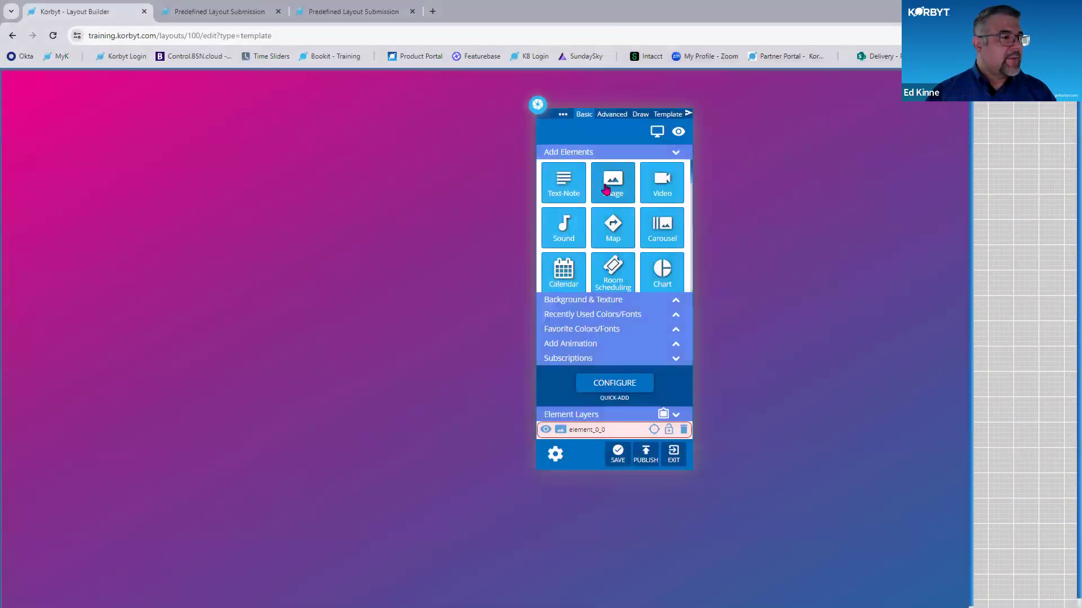
- Add the Korbyt Planet Dark image as a logo in the upper-left corner of the layout and nudge it closer to the corner
left_click_drag(606, 189, 41, 100)
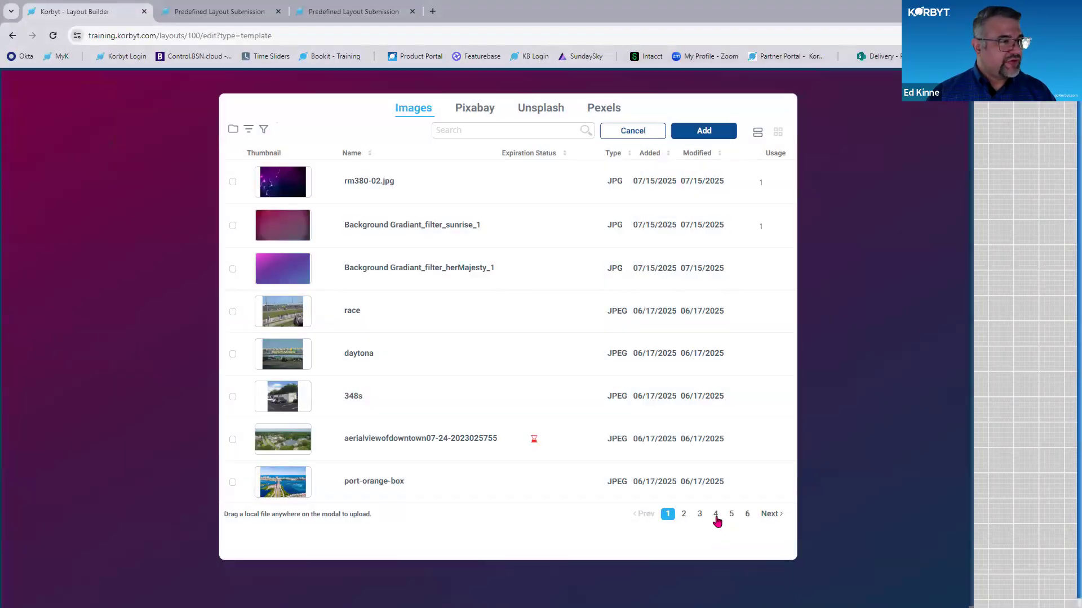
left_click(716, 515)
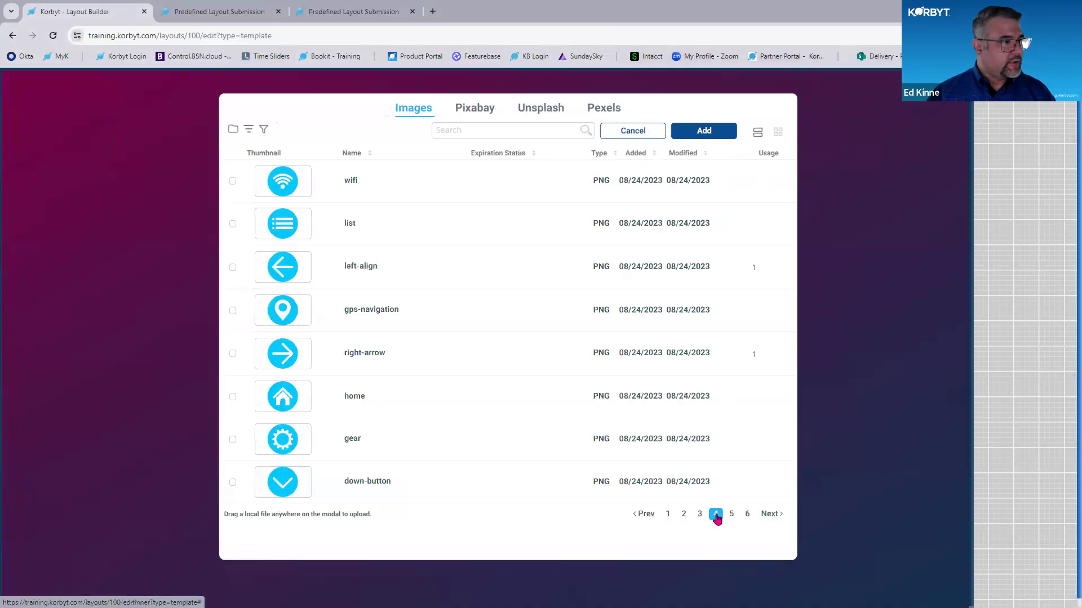
left_click(697, 515)
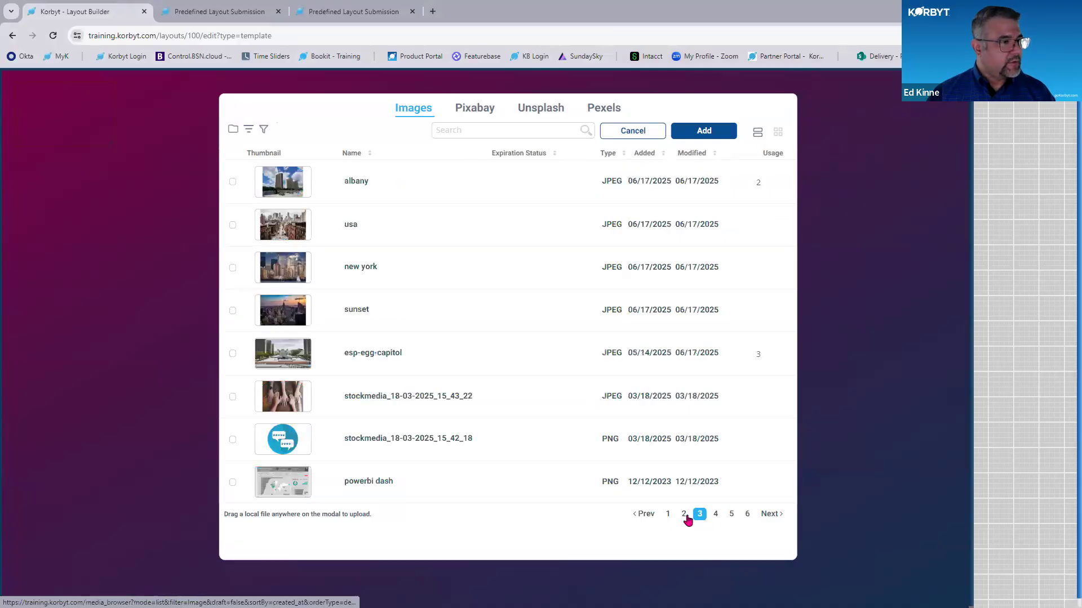
left_click(684, 516)
left_click(733, 519)
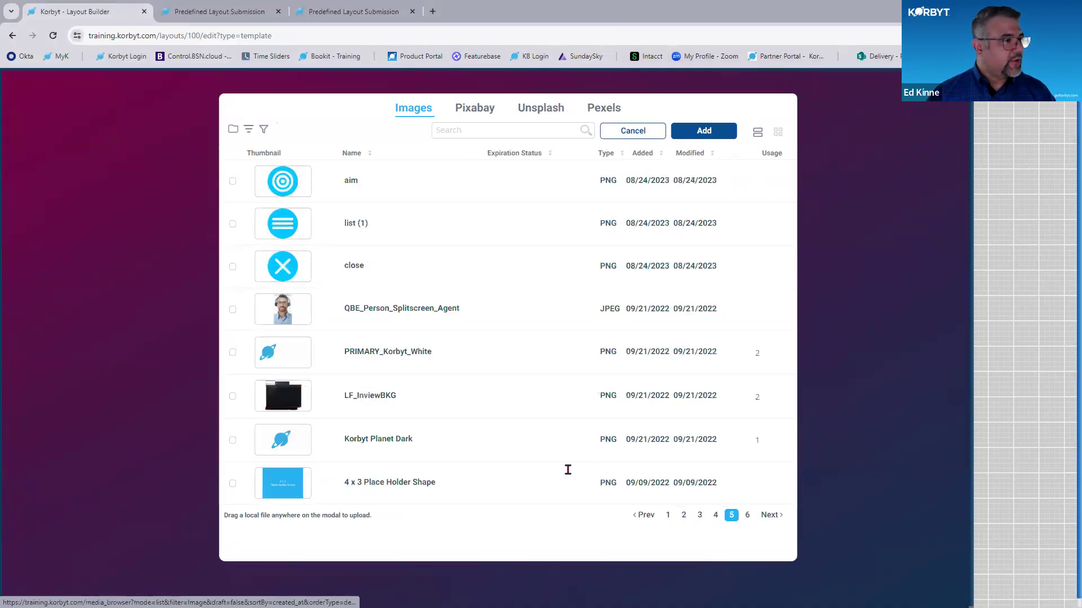
left_click(709, 131)
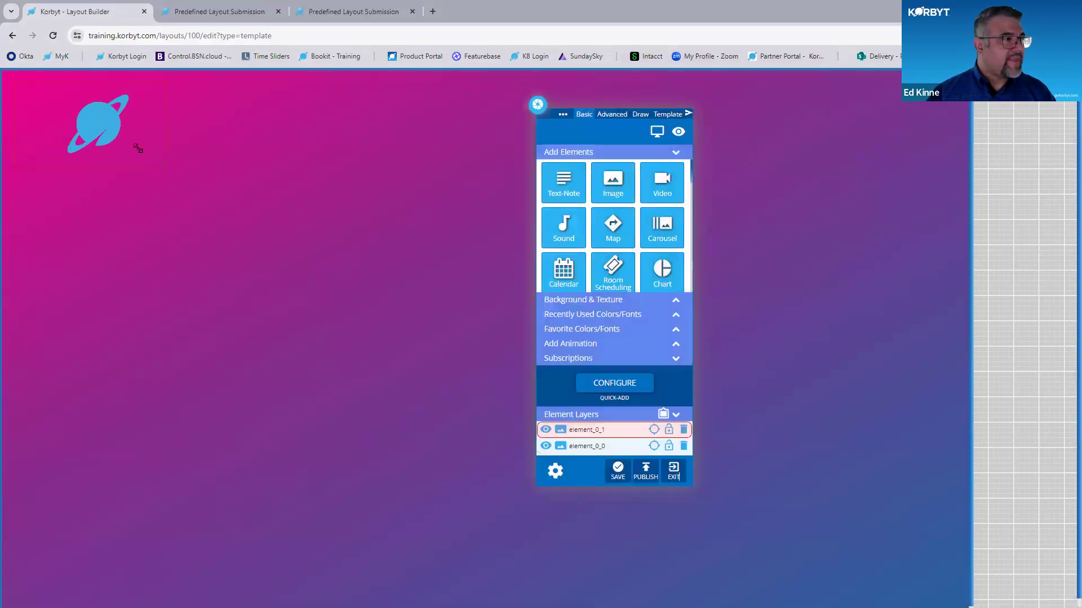
left_click_drag(114, 136, 92, 125)
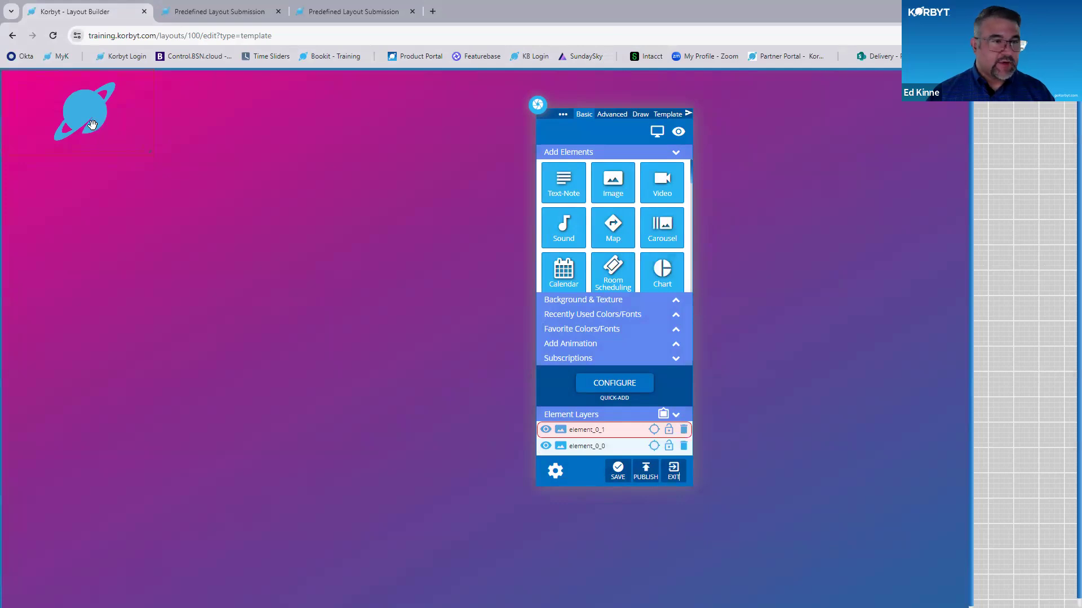
- Add the empire state plaza image to the right half of the layout and enlarge it to nearly the canvas height
left_click_drag(570, 104, 254, 101)
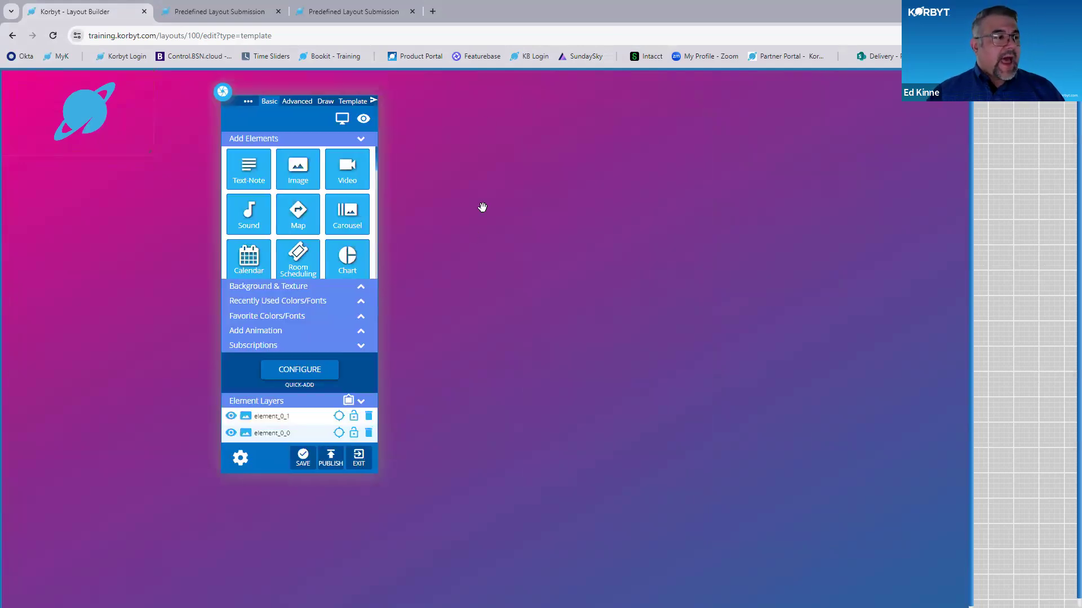
key("ctrl")
key("ctrl")
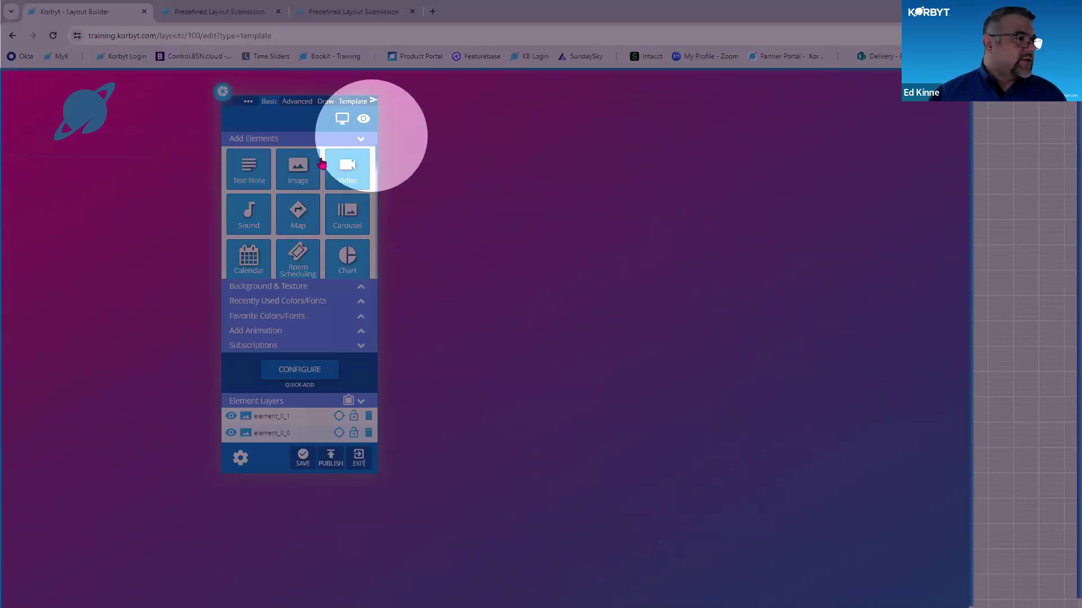
left_click_drag(294, 174, 464, 246)
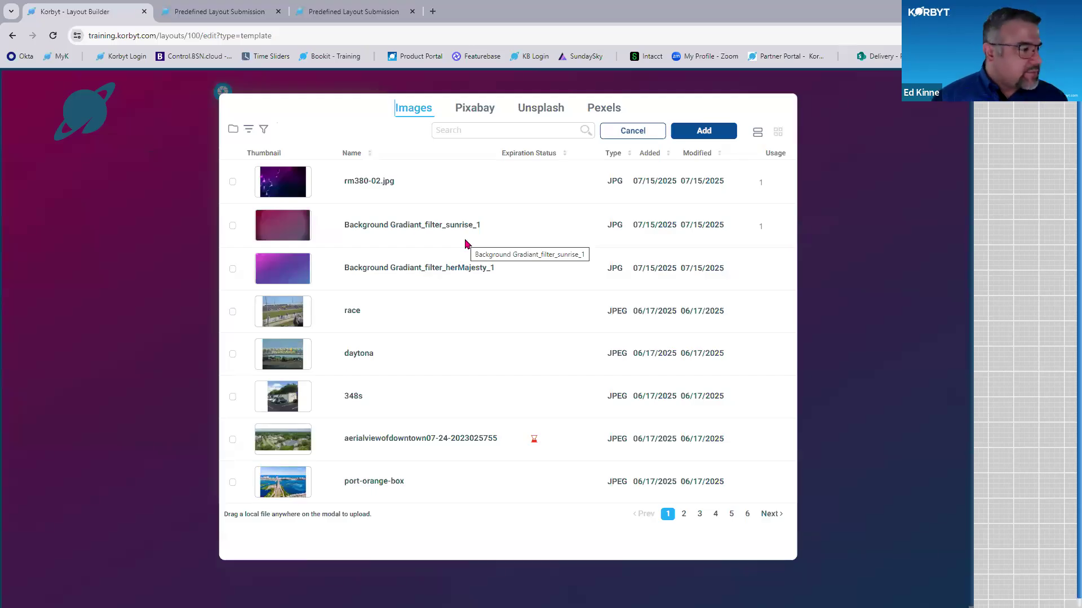
left_click(683, 515)
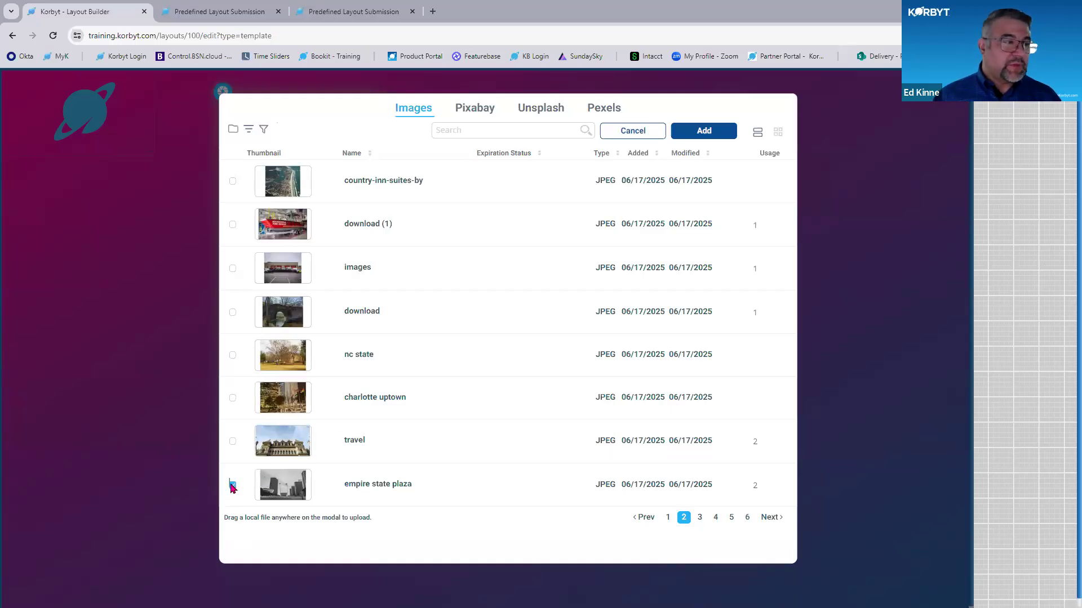
left_click(698, 132)
left_click_drag(539, 280, 916, 574)
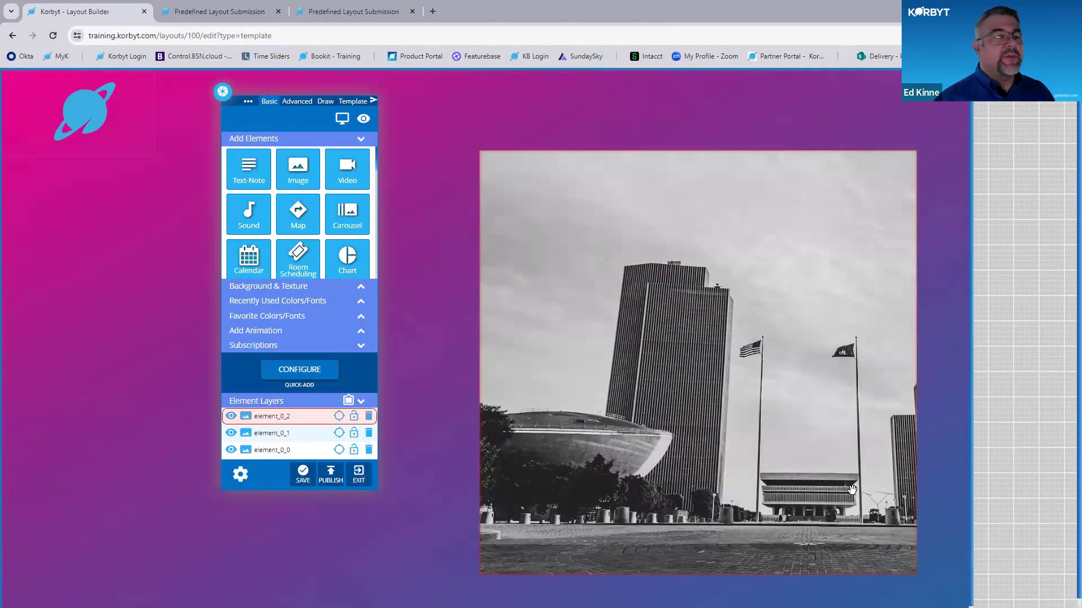
- Open the Attribute properties of the empire state plaza image and start editing its label
mouse_move(909, 165)
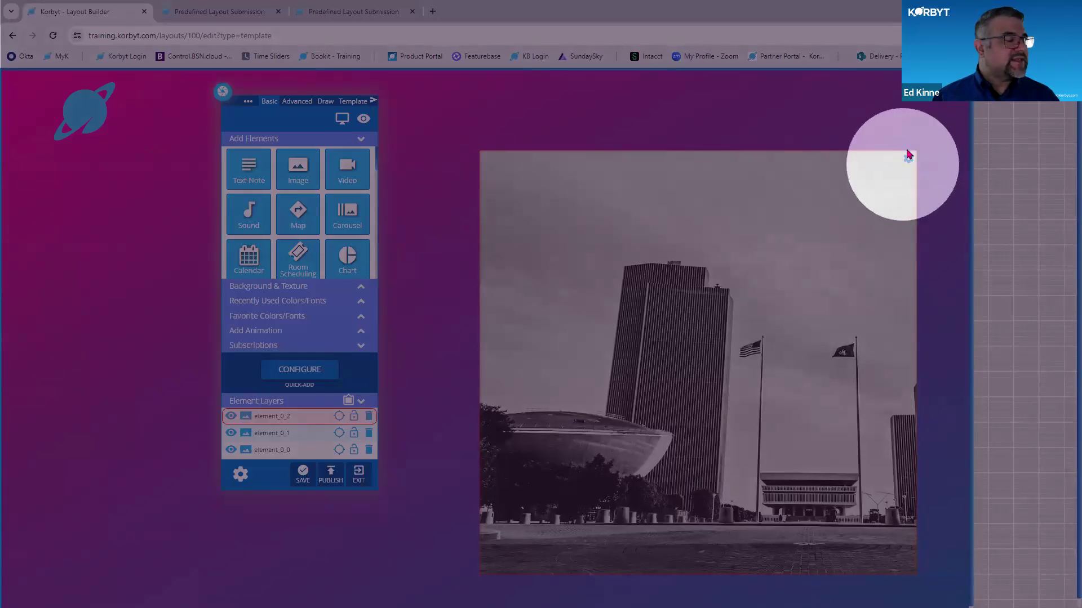
left_click(908, 162)
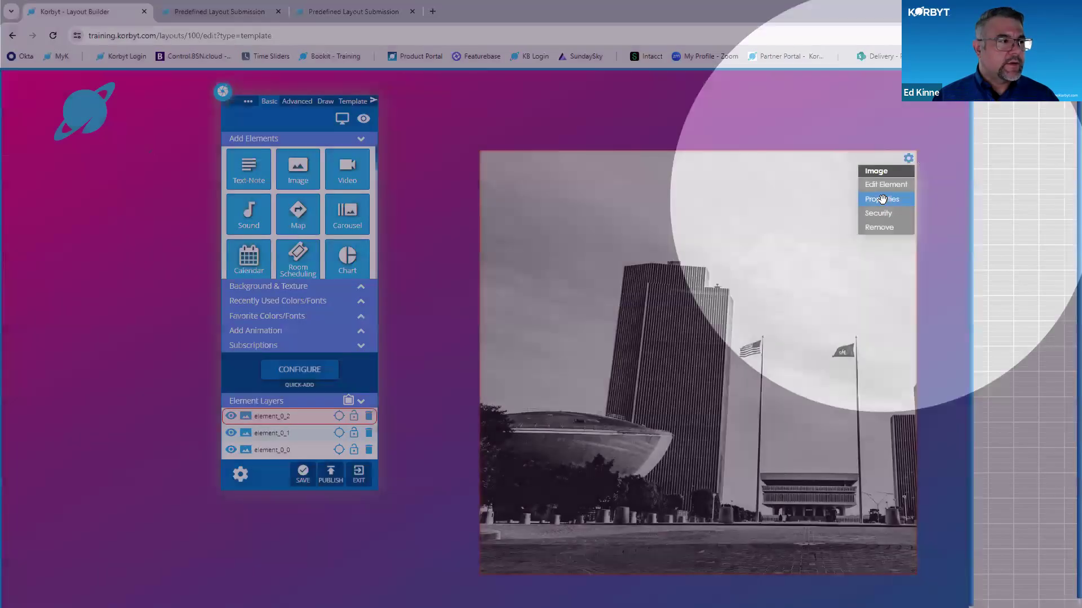
left_click(882, 199)
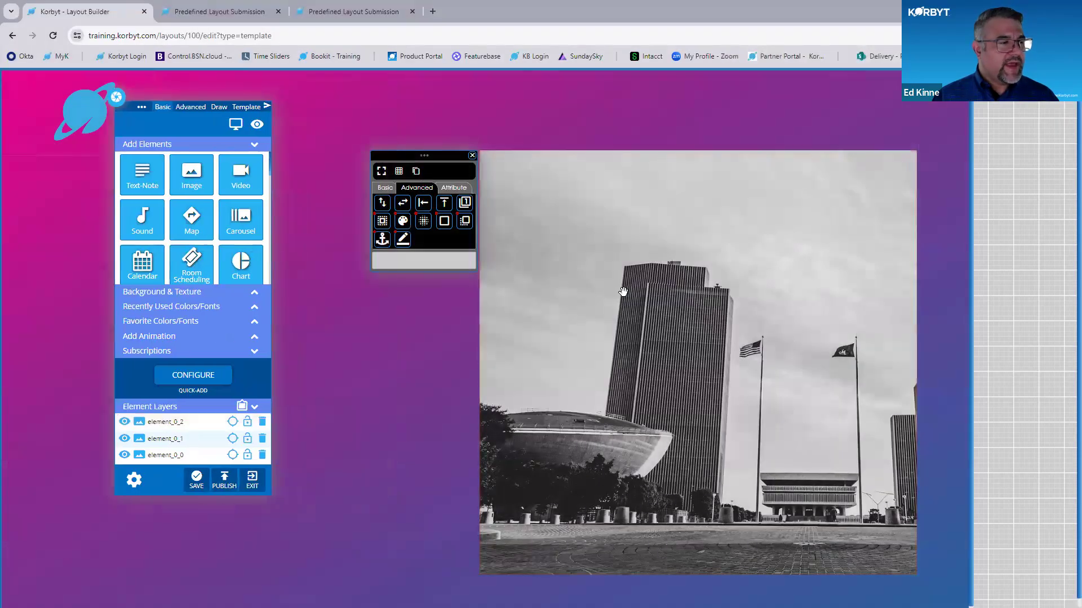
key("ctrl+plus")
key("ctrl+plus")
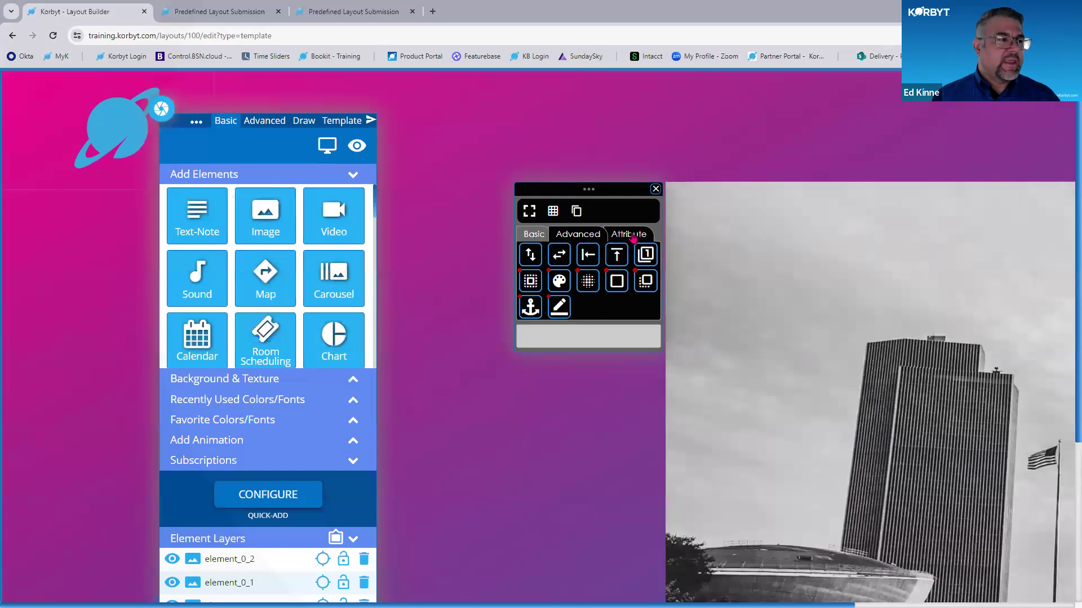
left_click(632, 233)
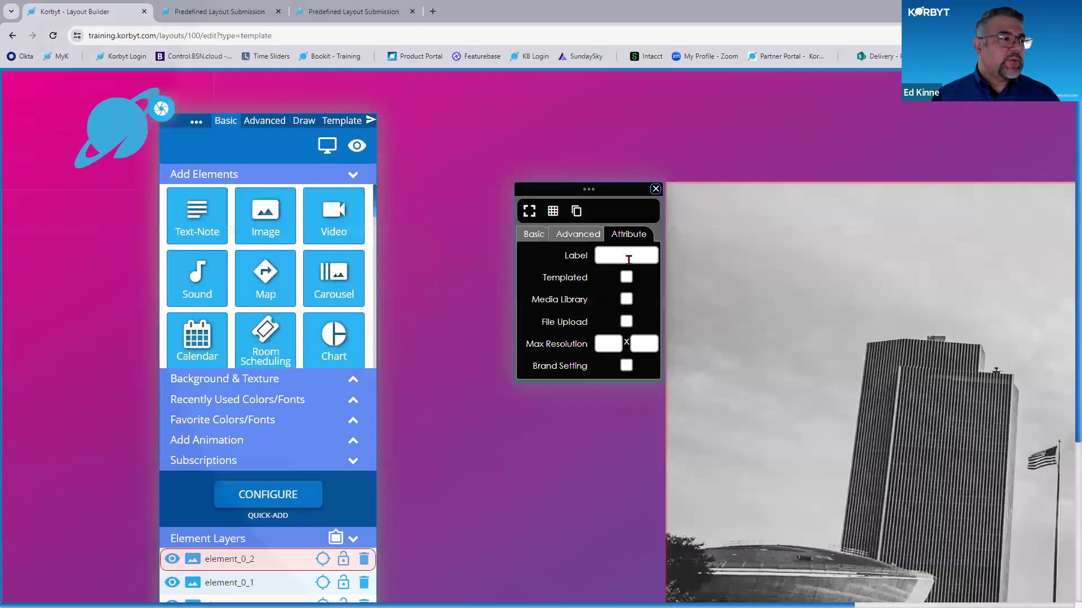
left_click(628, 259)
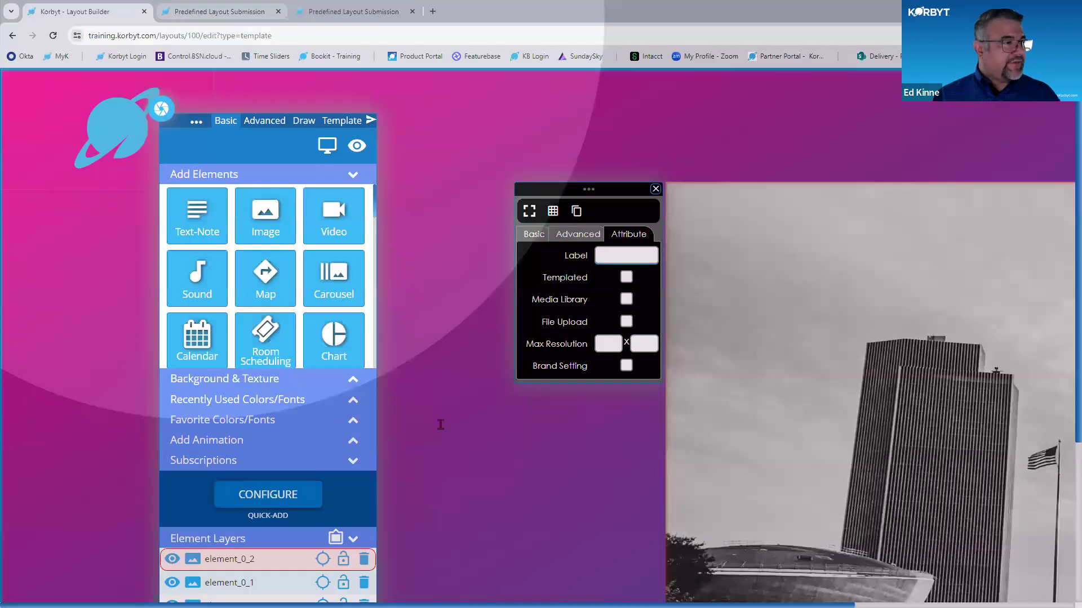
- Review how element labels such as Event Description, Event Name and Above Title appear in the submission form's Template Info section
left_click(197, 12)
scroll(439, 422, "down", 8)
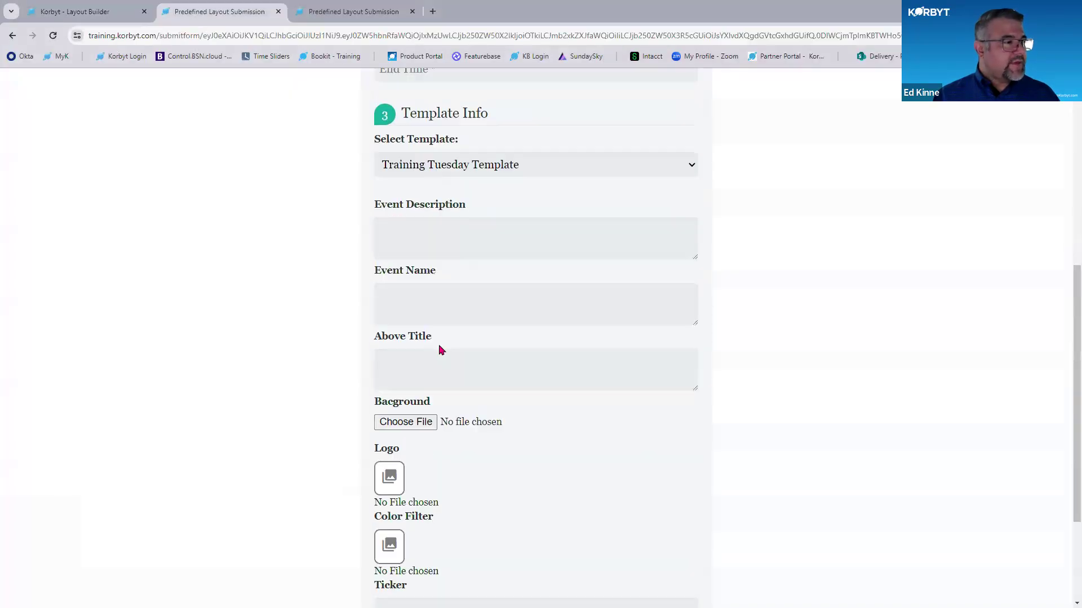
scroll(434, 256, "down", 1)
scroll(441, 273, "up", 1)
left_click_drag(442, 290, 350, 286)
left_click_drag(442, 223, 357, 218)
left_click_drag(468, 157, 354, 171)
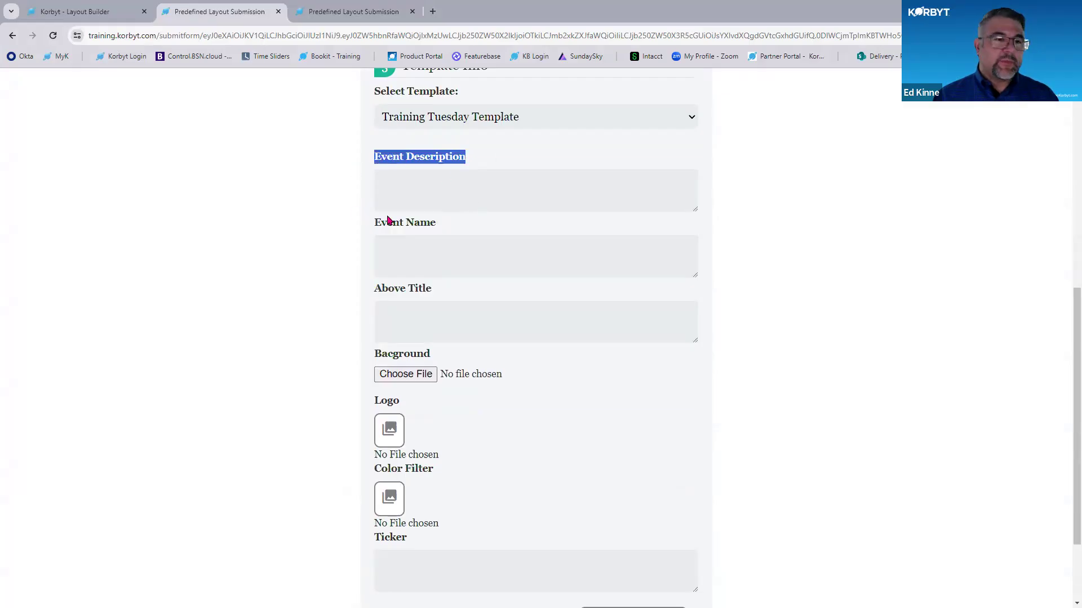
scroll(416, 243, "up", 1)
left_click(90, 12)
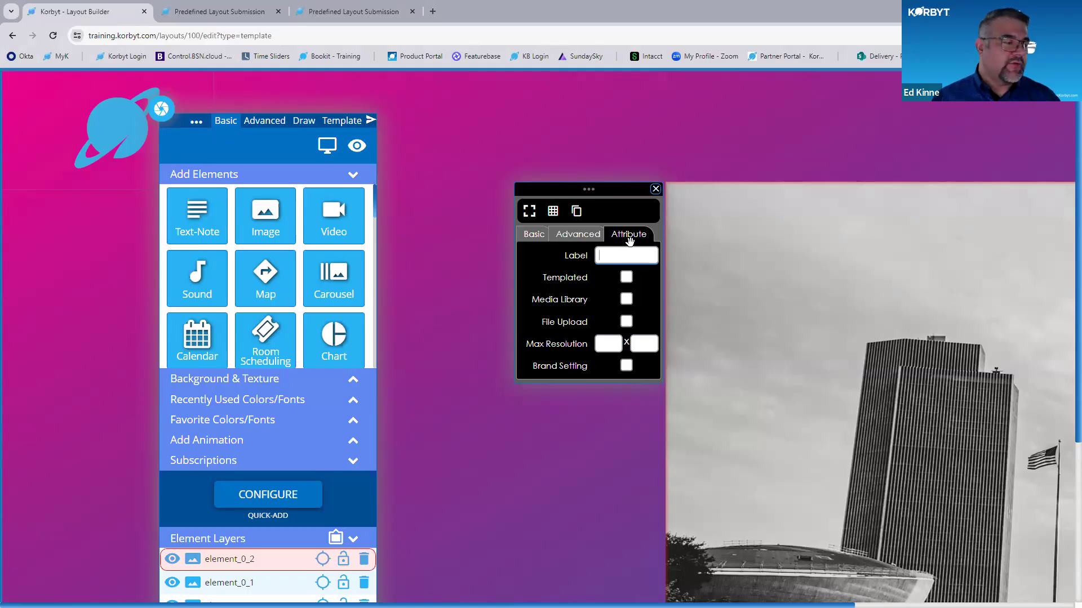
- Label the empire state plaza image "Main Image" and mark it as Templated
type("Main Image")
left_click(626, 277)
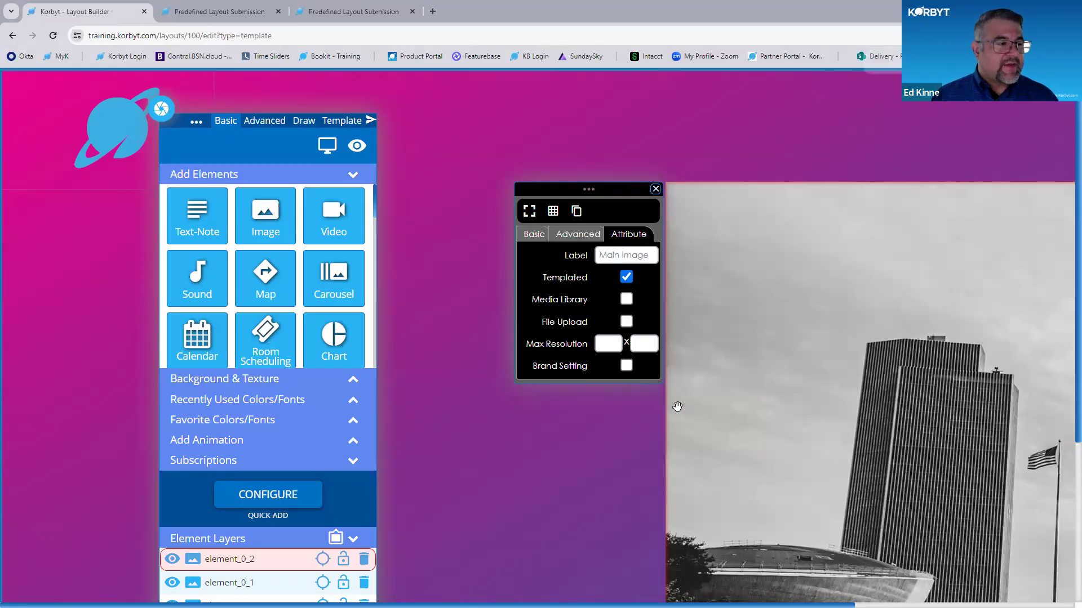
key("ctrl+plus")
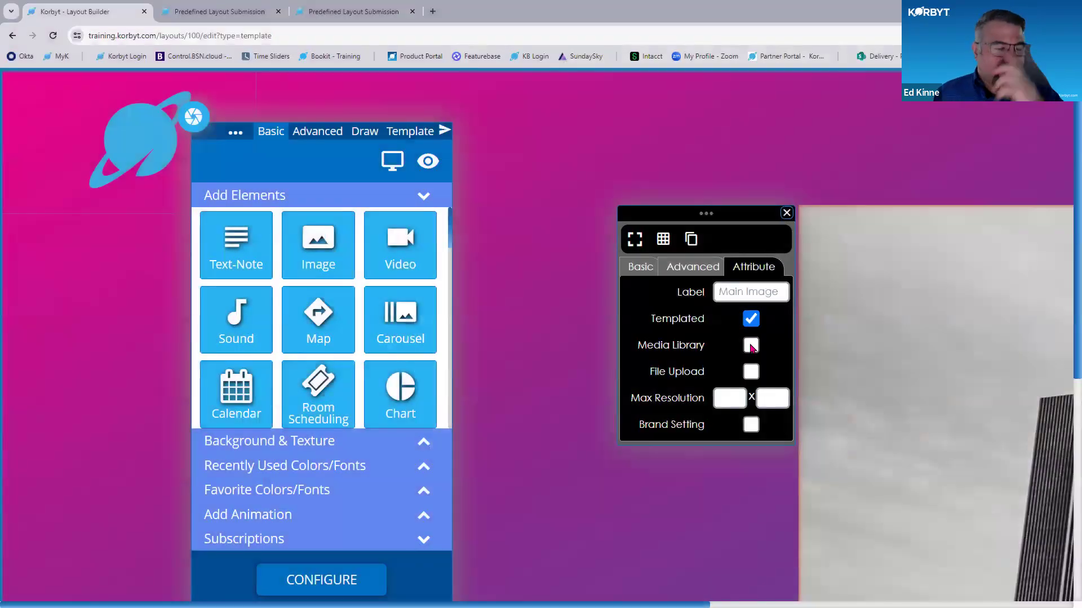
- Examine the logo choices offered by the Logo media picker in the submission form, leaving the picker without a selection
left_click(269, 6)
scroll(361, 395, "down", 5)
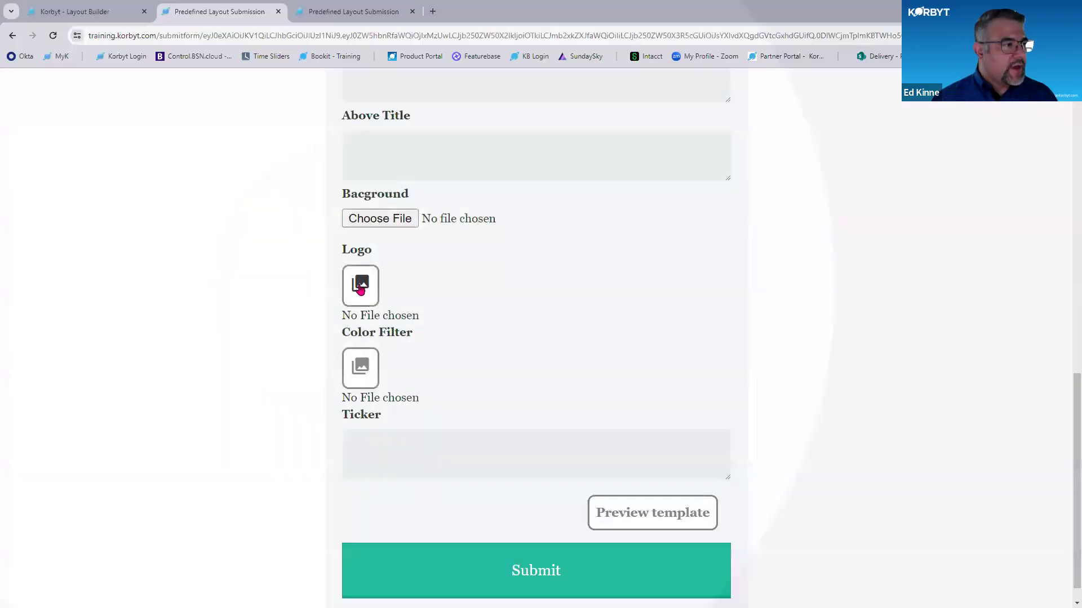
left_click(360, 285)
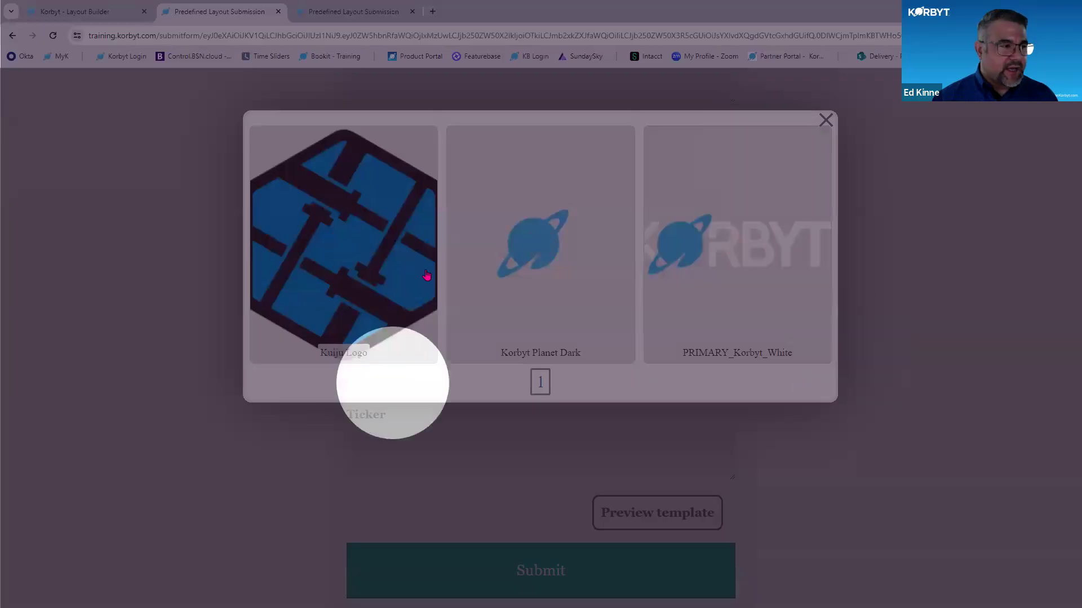
left_click(826, 120)
left_click(73, 11)
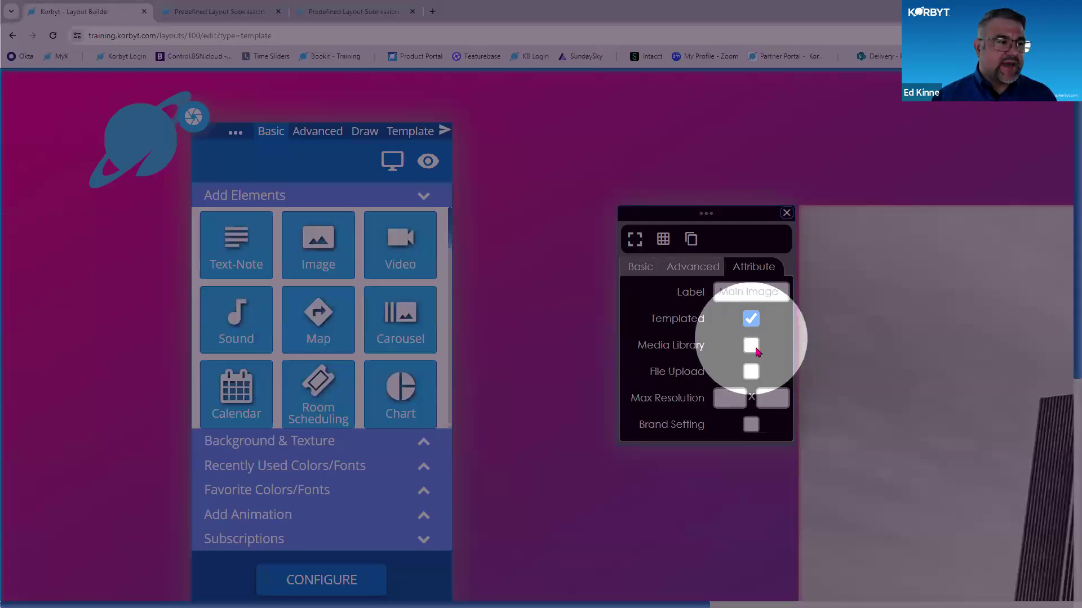
- Enable Media Library for the Main Image element, browse the third page of folders and leave without choosing one
left_click(754, 348)
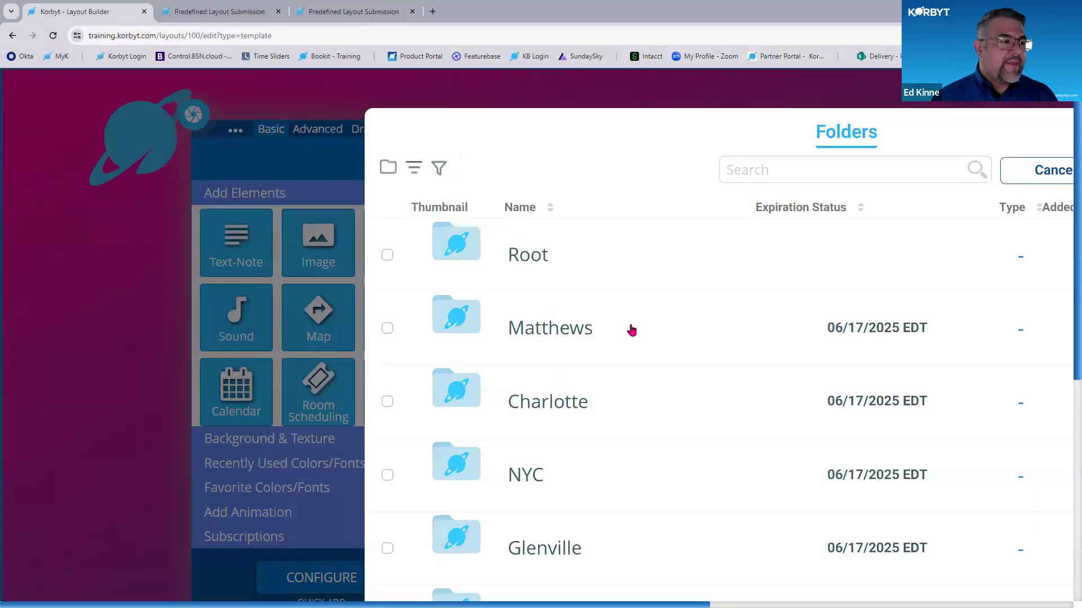
scroll(631, 331, "down", 7)
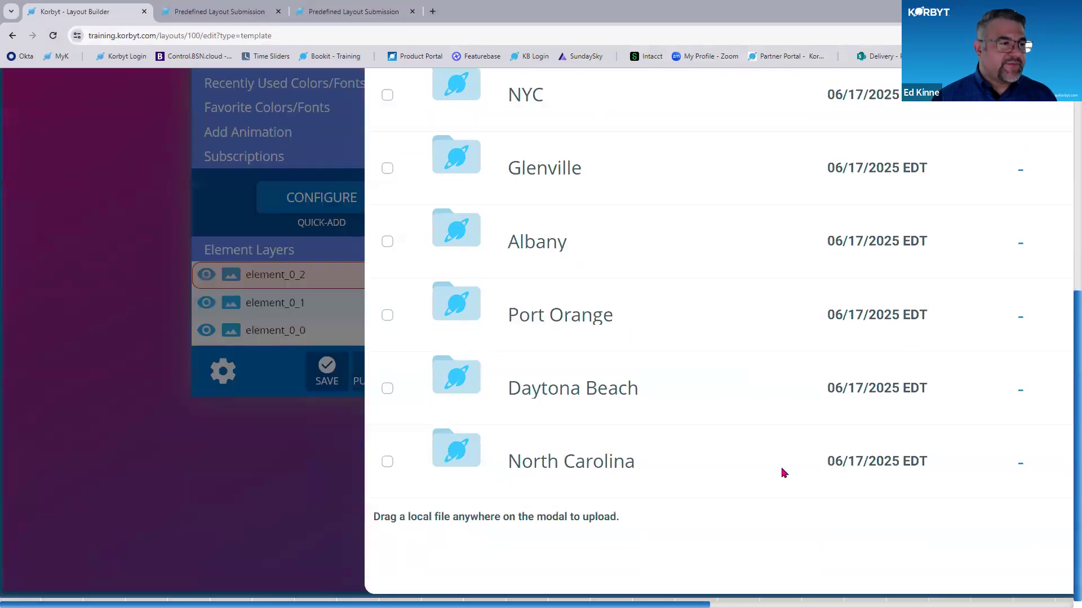
scroll(785, 473, "down", 2)
left_click(913, 548)
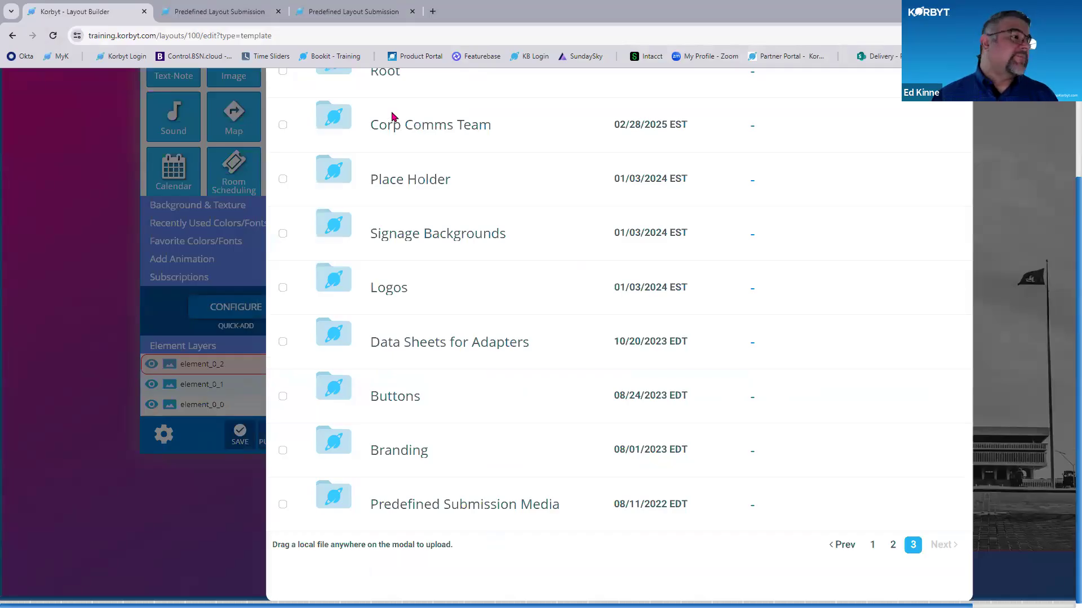
scroll(495, 524, "up", 2)
scroll(494, 527, "down", 2)
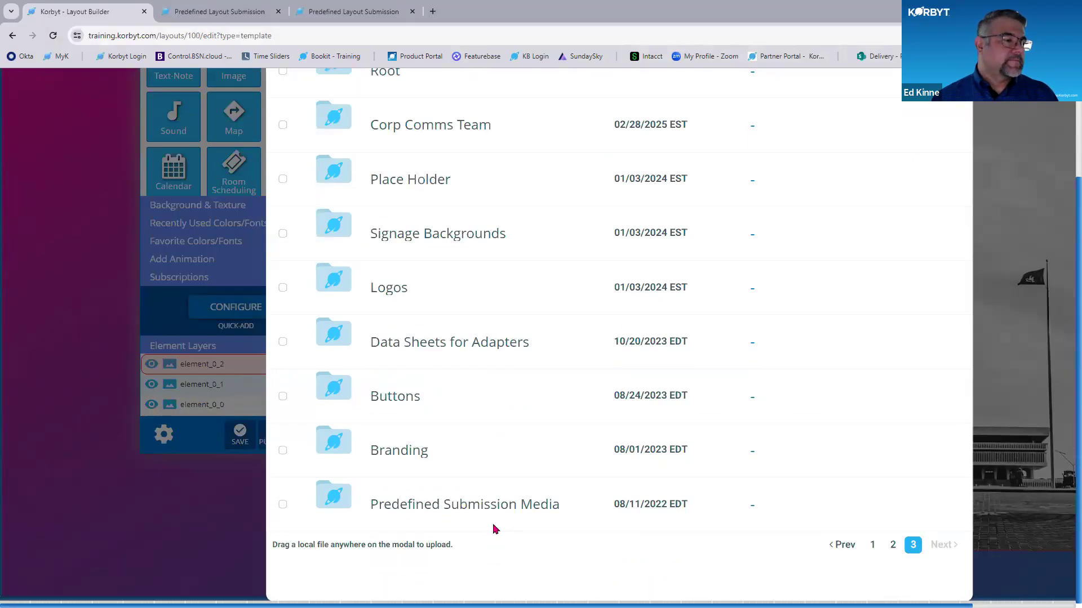
scroll(495, 528, "up", 2)
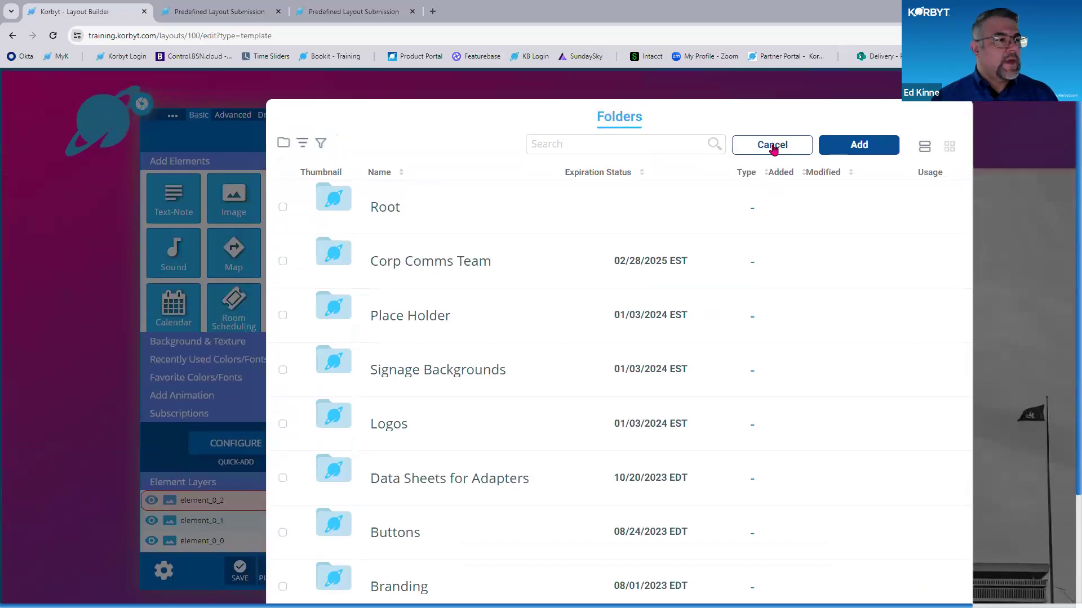
left_click(773, 145)
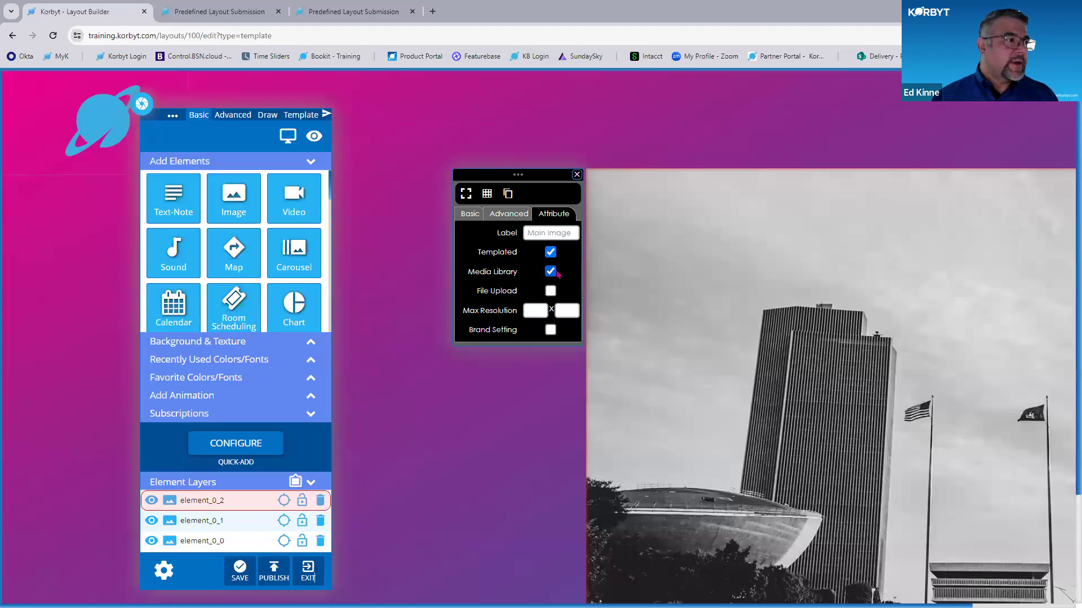
- Compare the Background file chooser with the Logo and Color Filter media pickers in the submission form
left_click(214, 12)
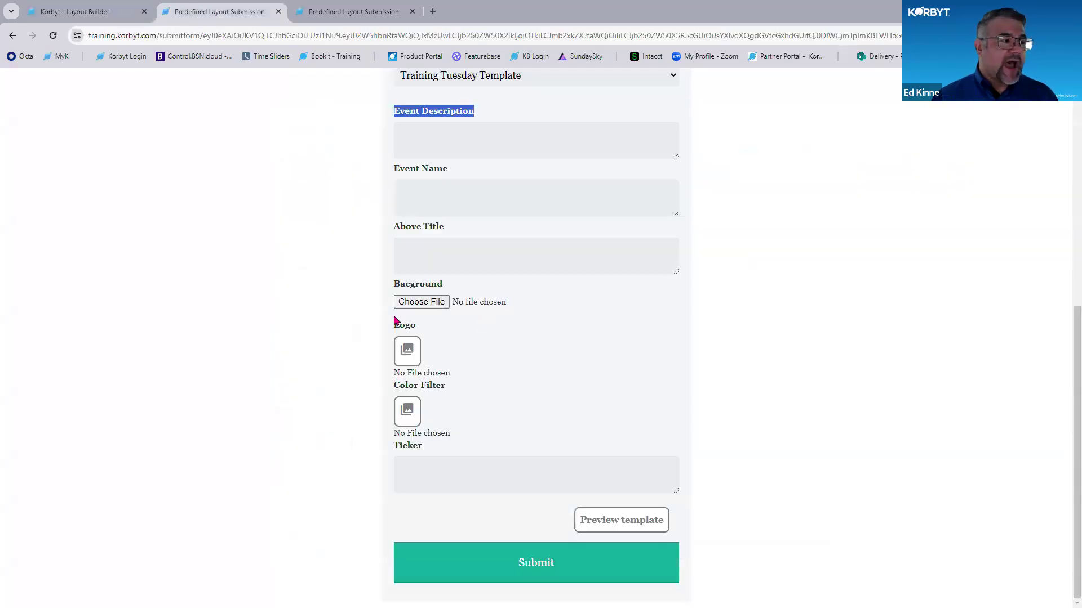
key("ctrl")
key("ctrl")
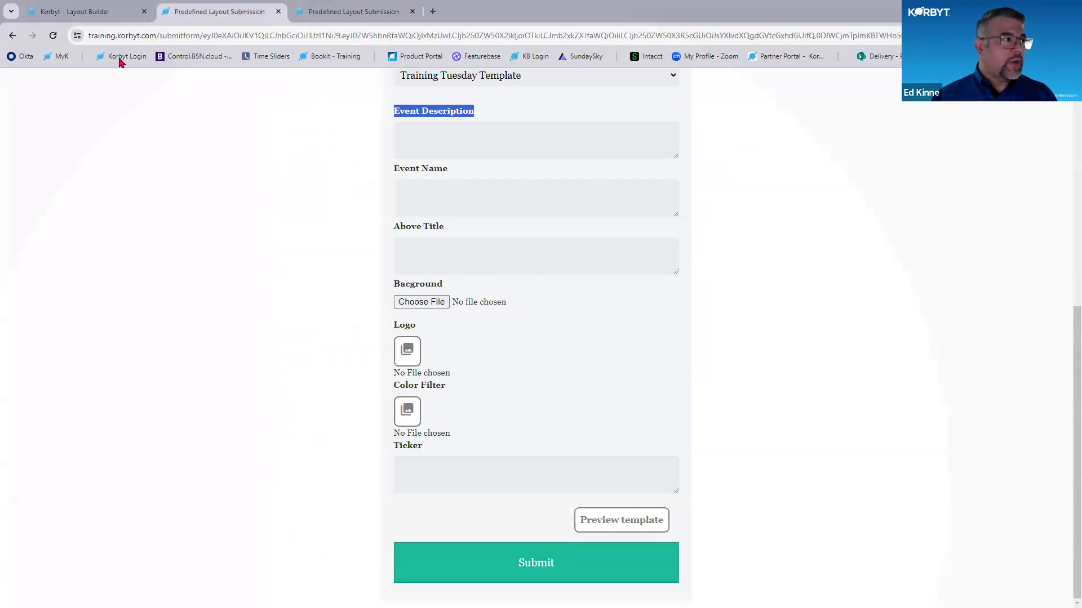
left_click(93, 12)
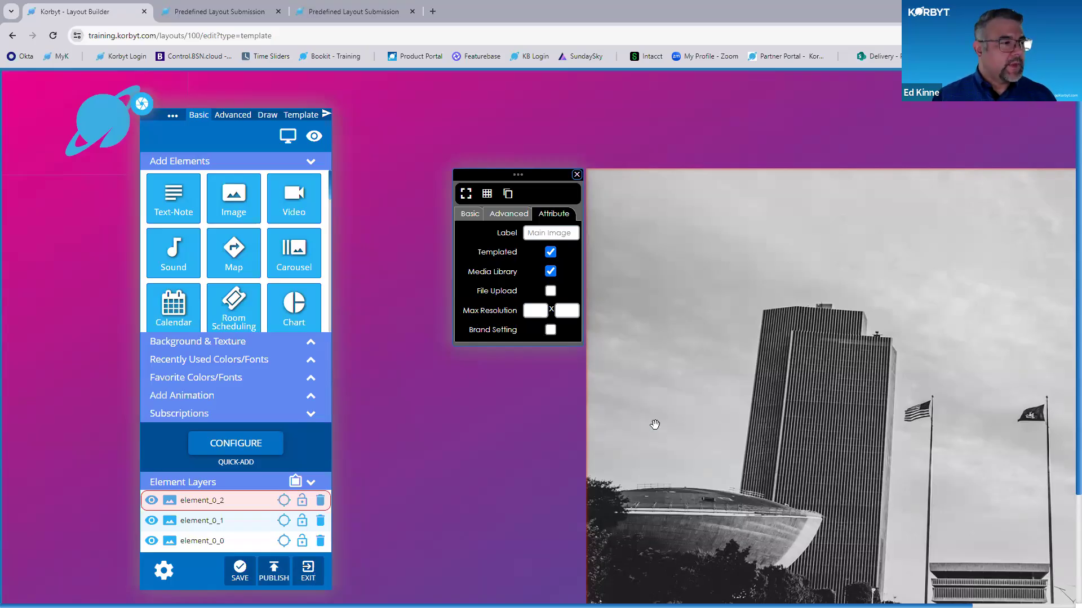
- Enable File Upload for the Main Image element and close its properties
key("ctrl+plus")
key("ctrl+plus")
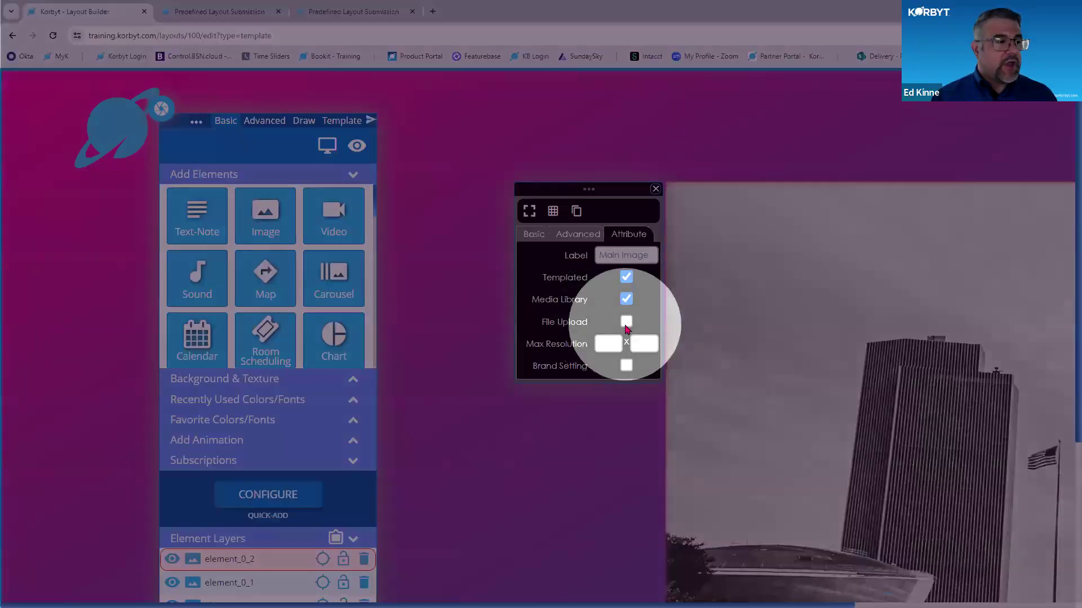
left_click(627, 322)
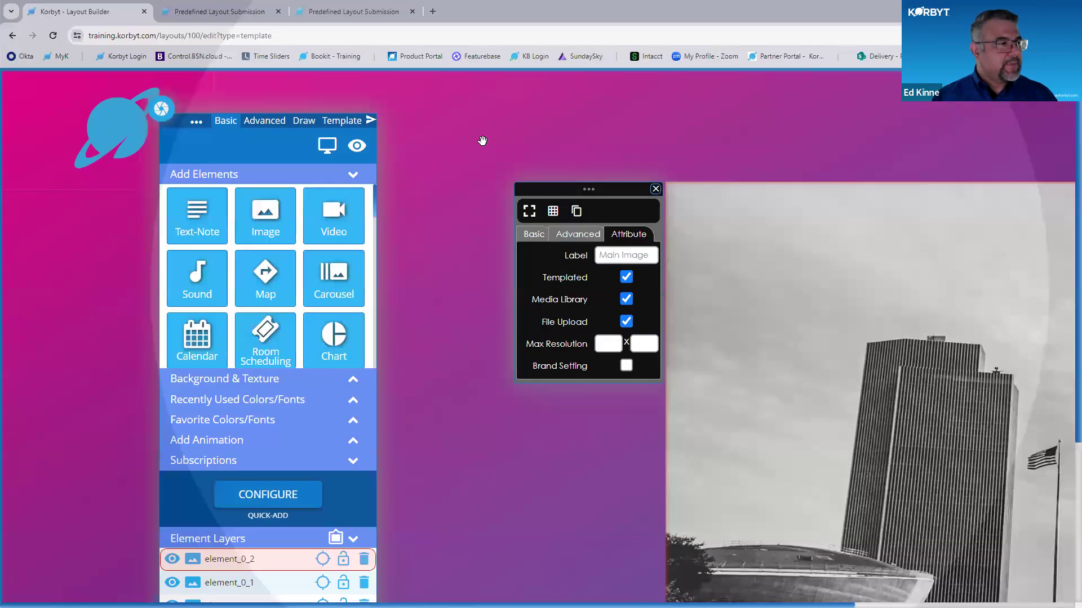
key("ctrl+minus")
key("ctrl+minus")
key("ctrl+minus")
left_click(472, 157)
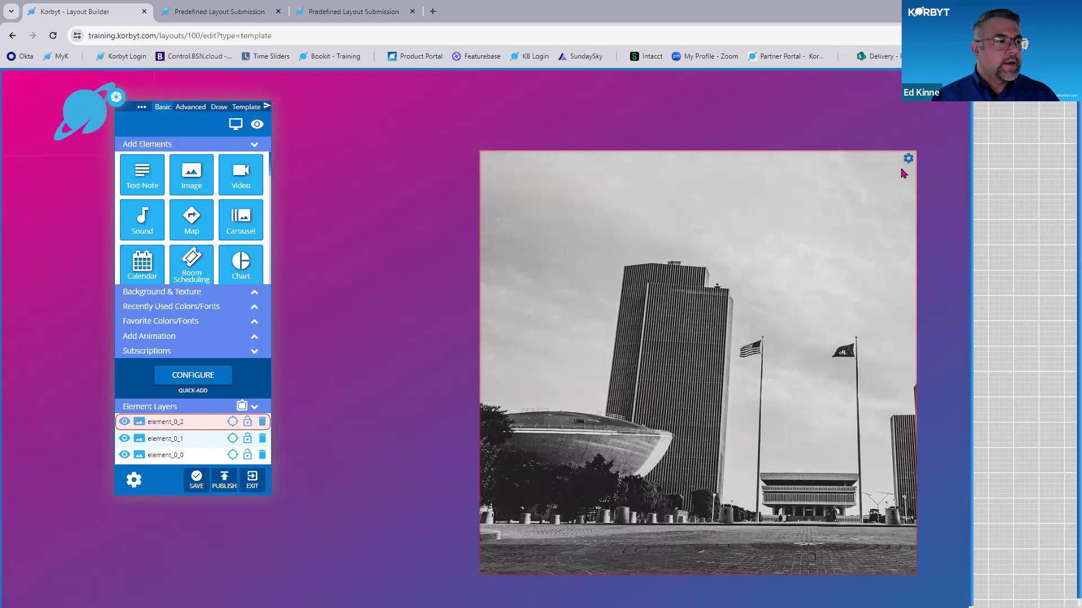
- Edit the Main Image element and set both of its offset values to 50%
left_click(908, 159)
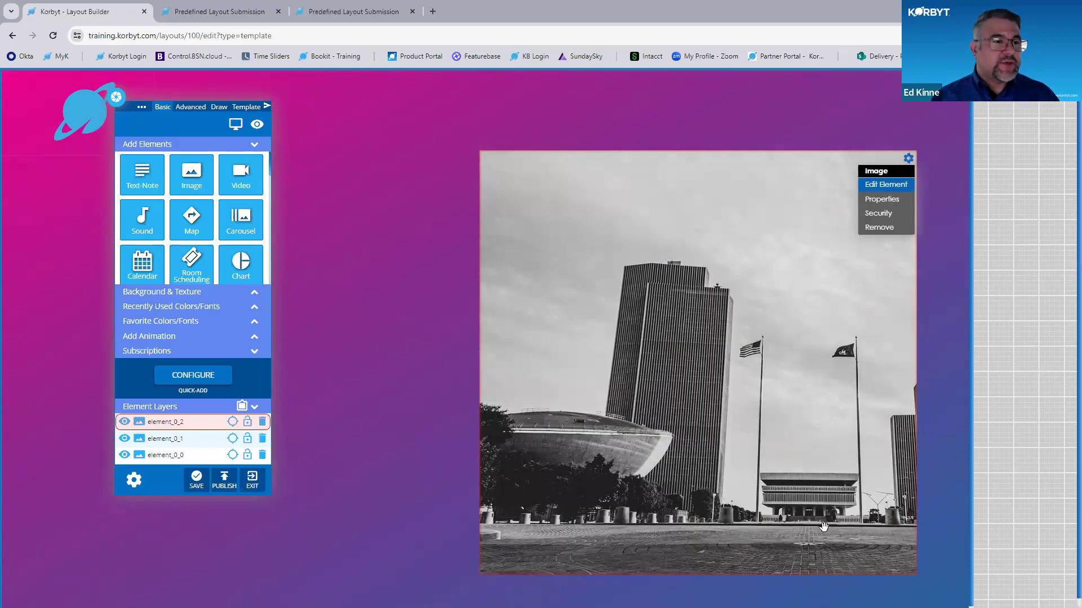
left_click(889, 183)
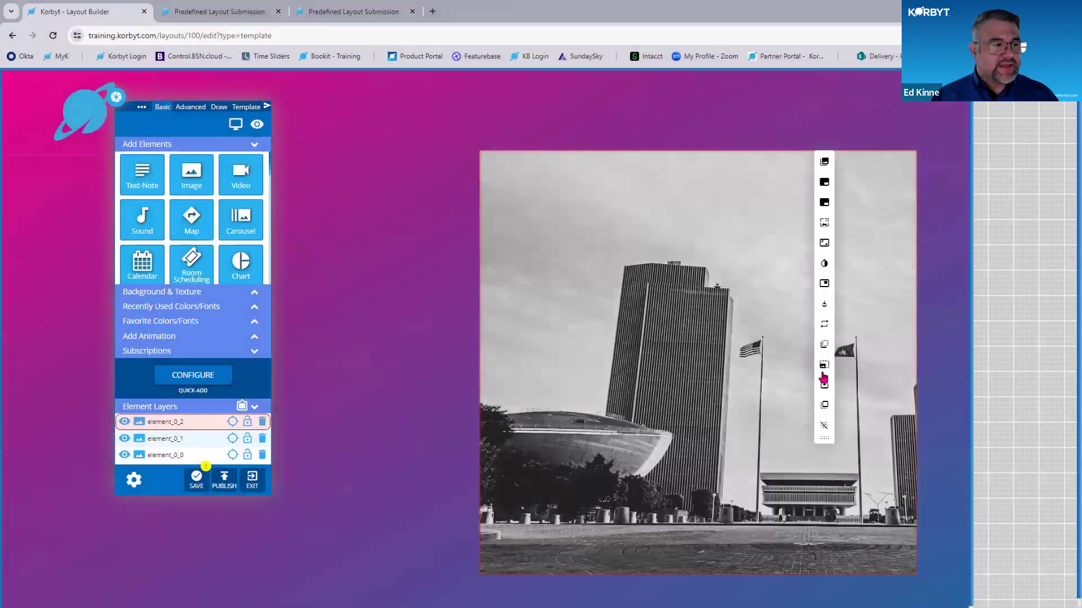
left_click(822, 345)
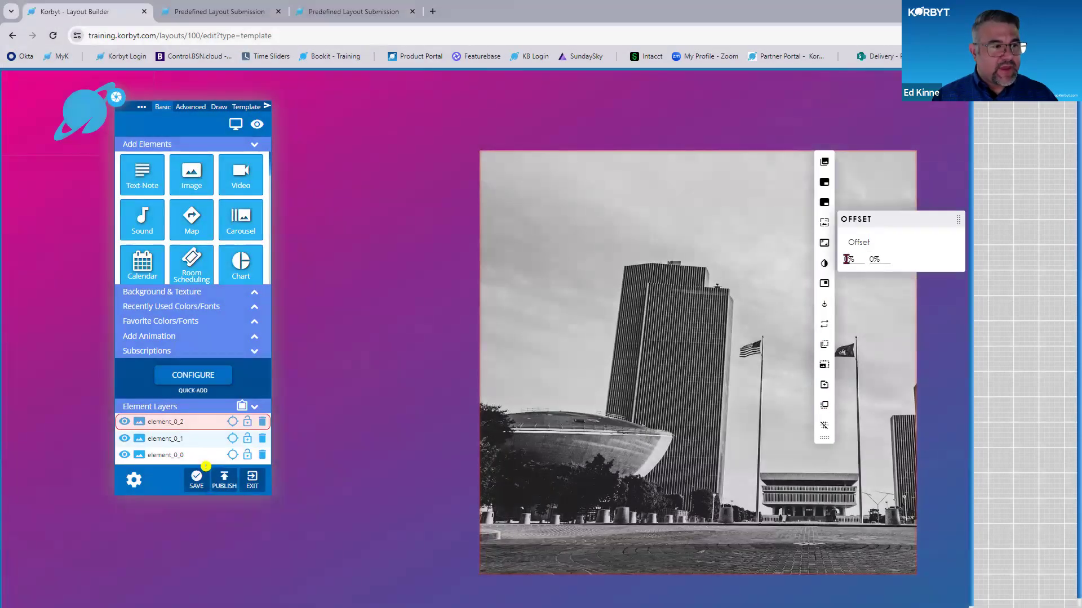
left_click(848, 259)
type("50")
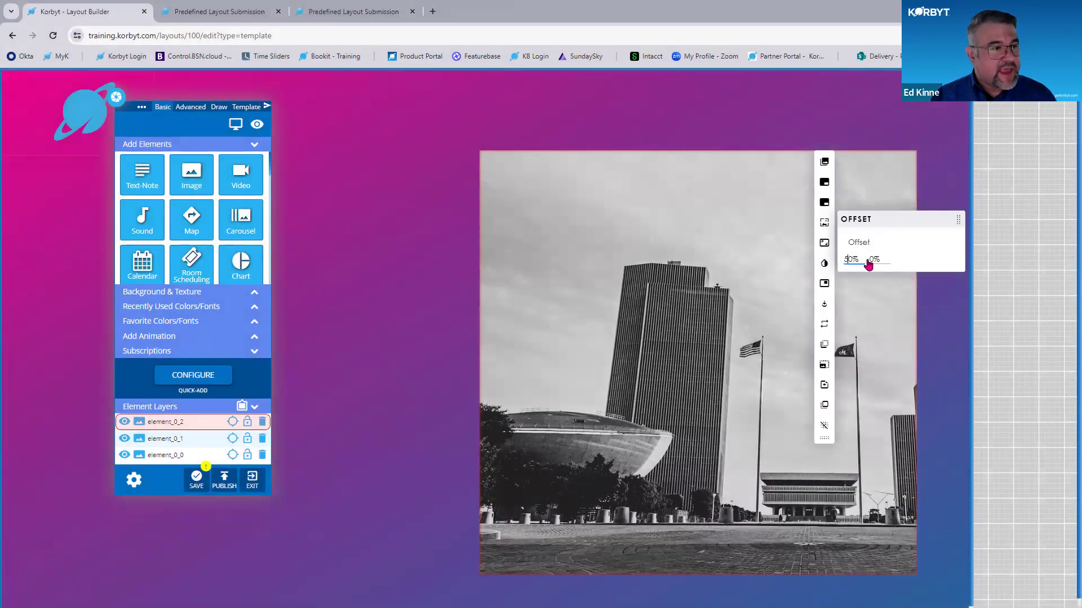
left_click(871, 259)
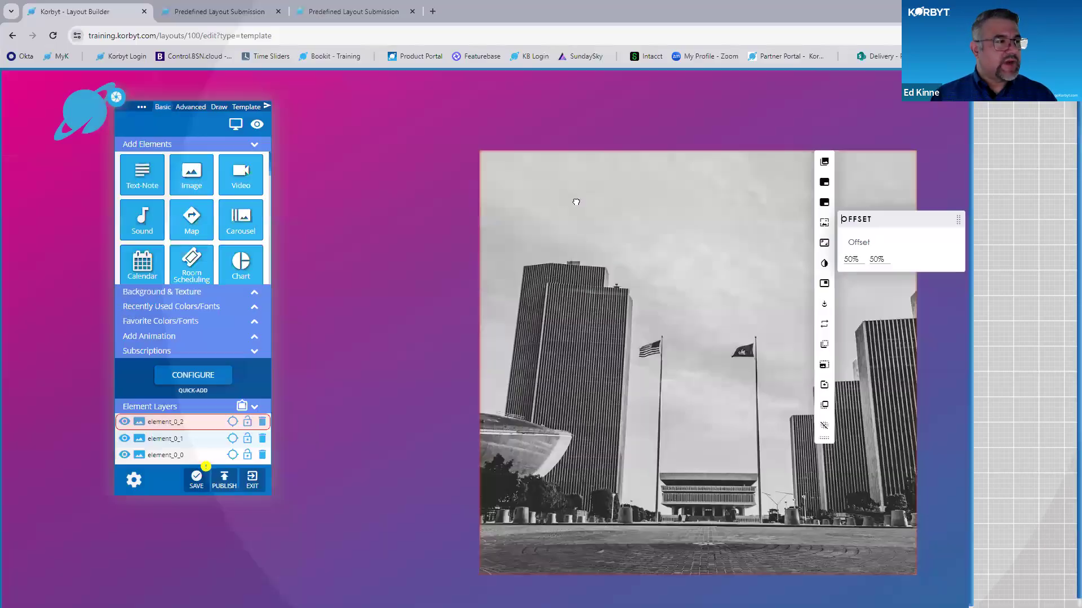
- Reposition and enlarge the Main Image to span nearly the full canvas height on the right half, and save the element
left_click_drag(576, 202, 562, 212)
left_click_drag(838, 500, 958, 607)
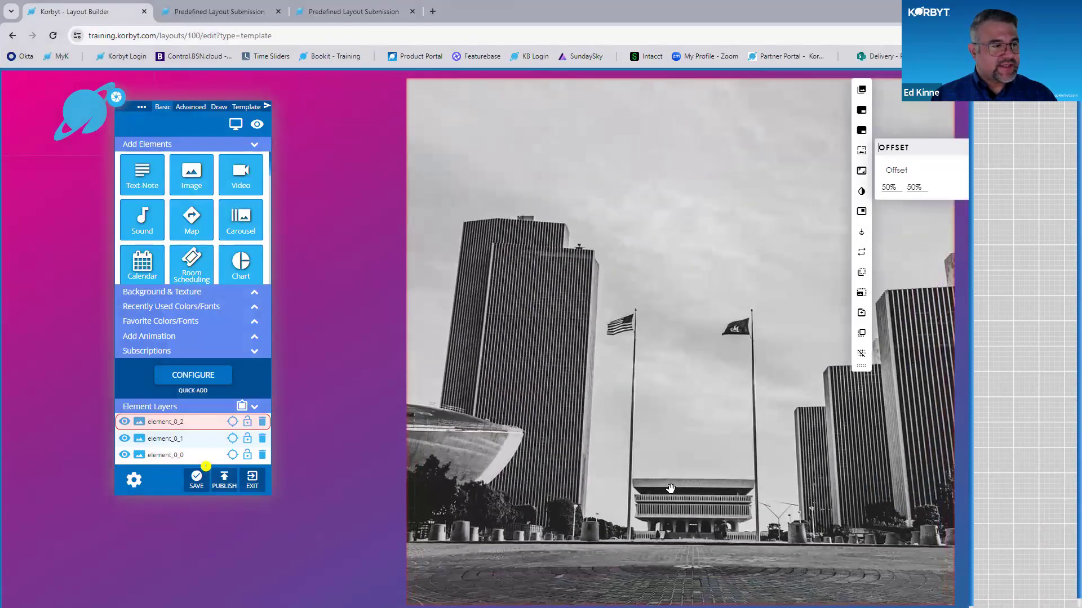
key("ctrl+minus")
key("ctrl+minus")
key("ctrl+minus")
key("ctrl+minus")
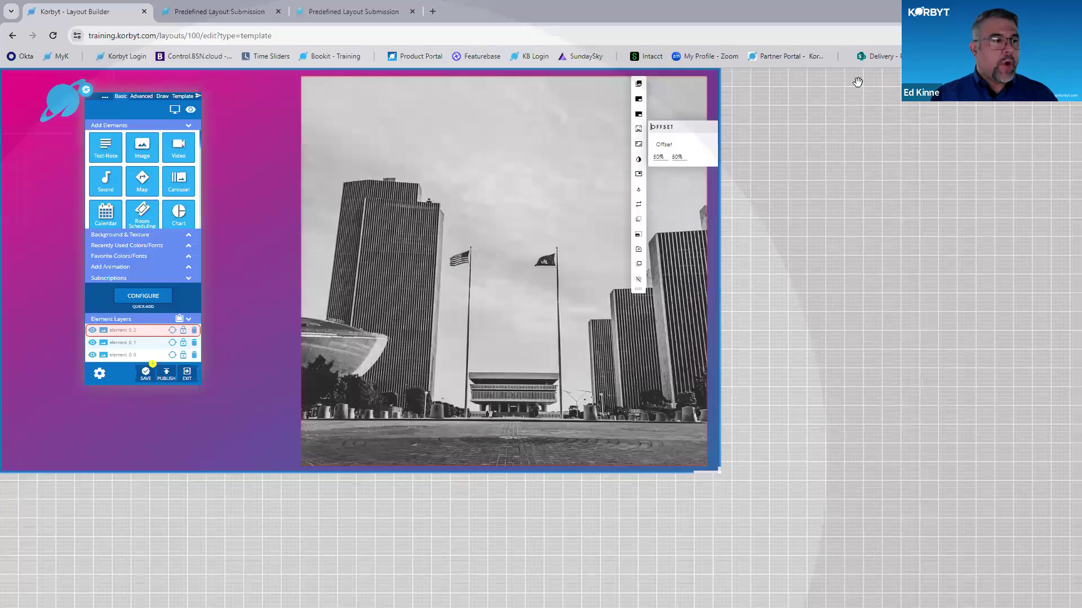
key("ctrl+plus")
key("ctrl+plus")
left_click(840, 87)
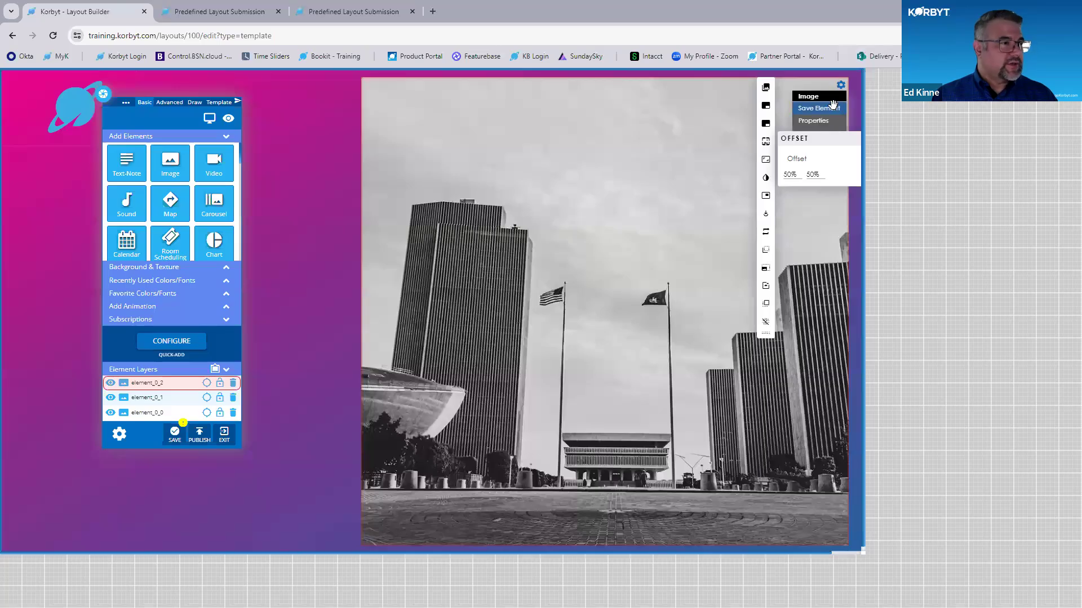
- Move the builder toolbox off the logo and add a Text-Note element in the open area below the logo
left_click_drag(121, 101, 330, 110)
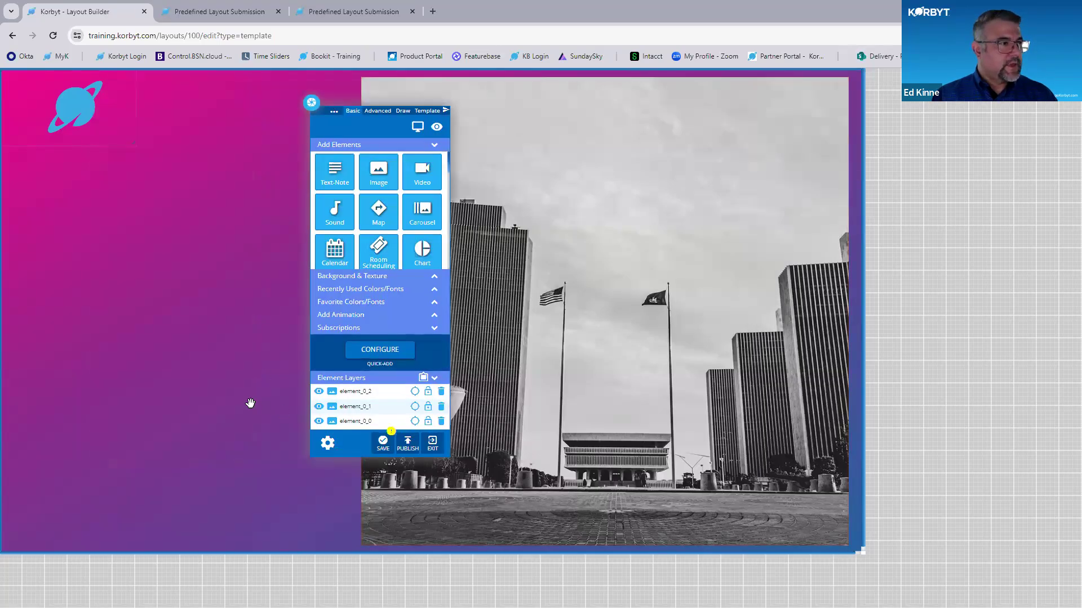
key("ctrl+plus")
key("ctrl+plus")
key("ctrl+plus")
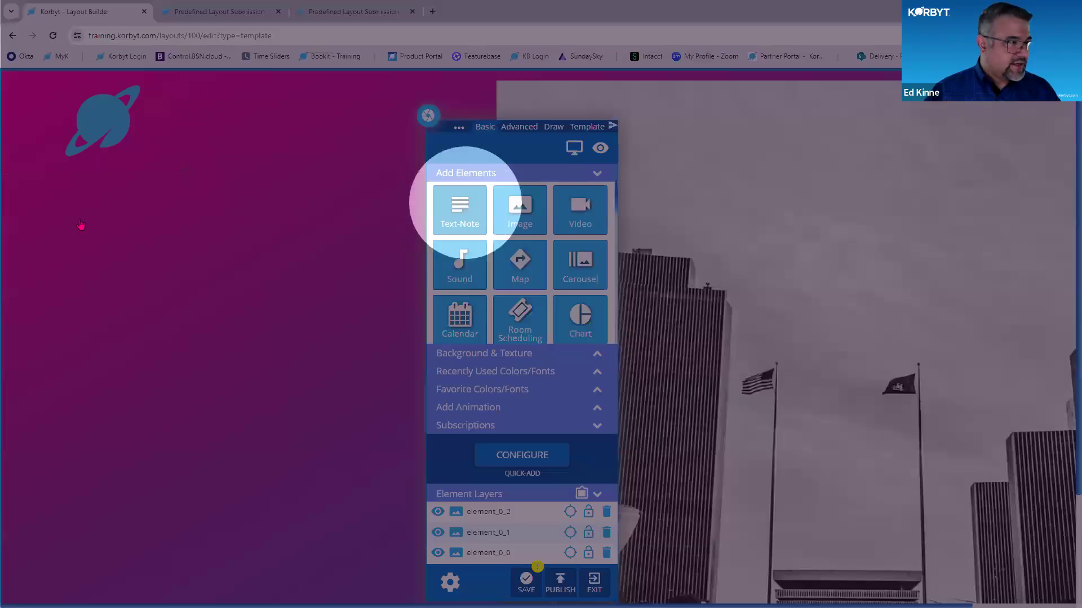
left_click_drag(79, 221, 380, 339)
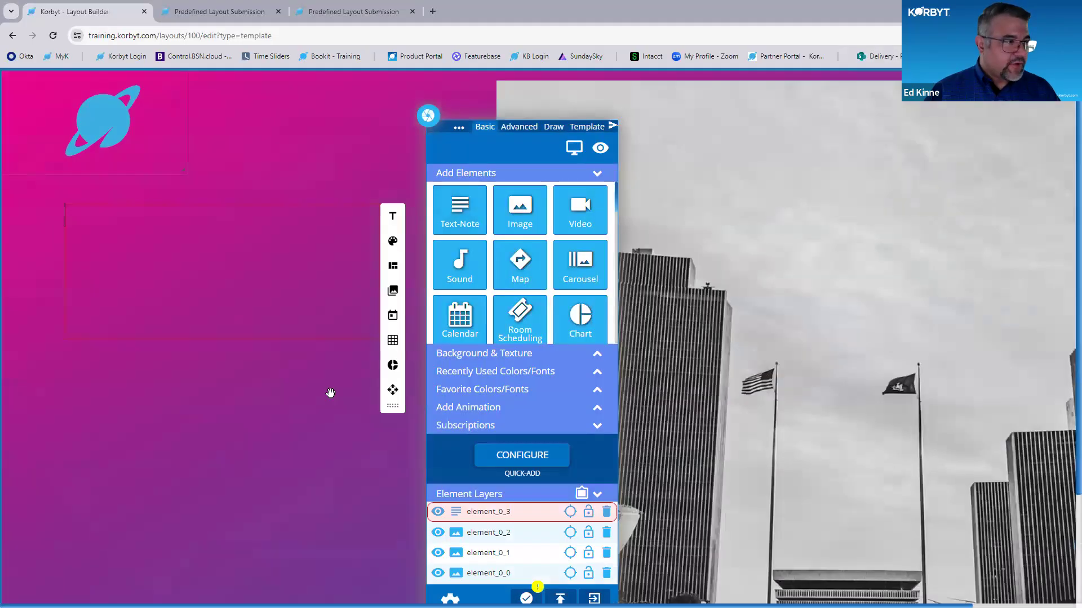
- Label the new Text-Note "Name", mark it as Templated and close its properties
left_click(369, 216)
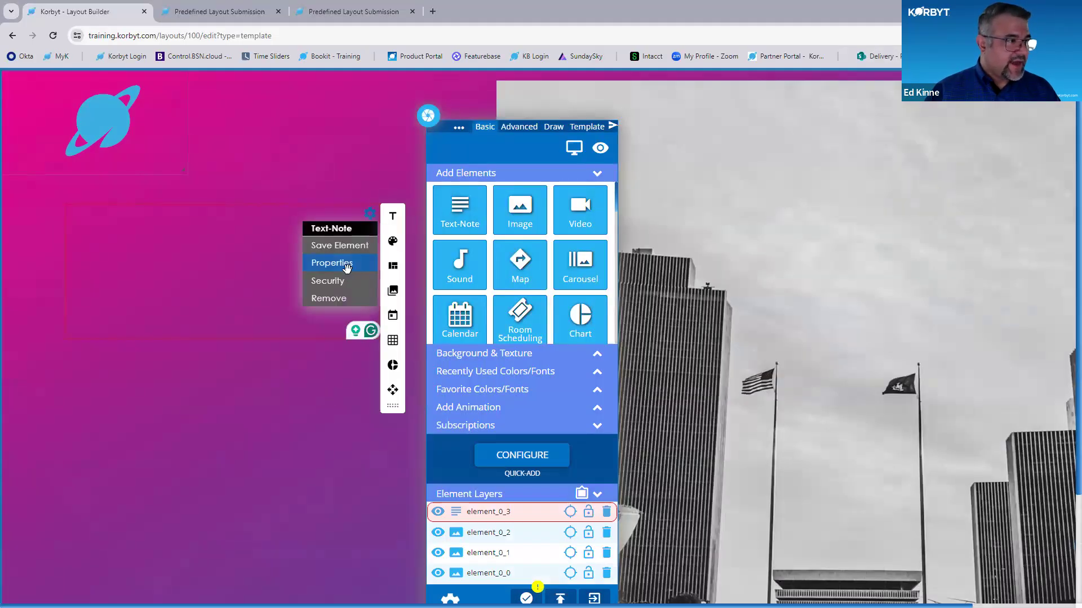
left_click(344, 263)
left_click(104, 249)
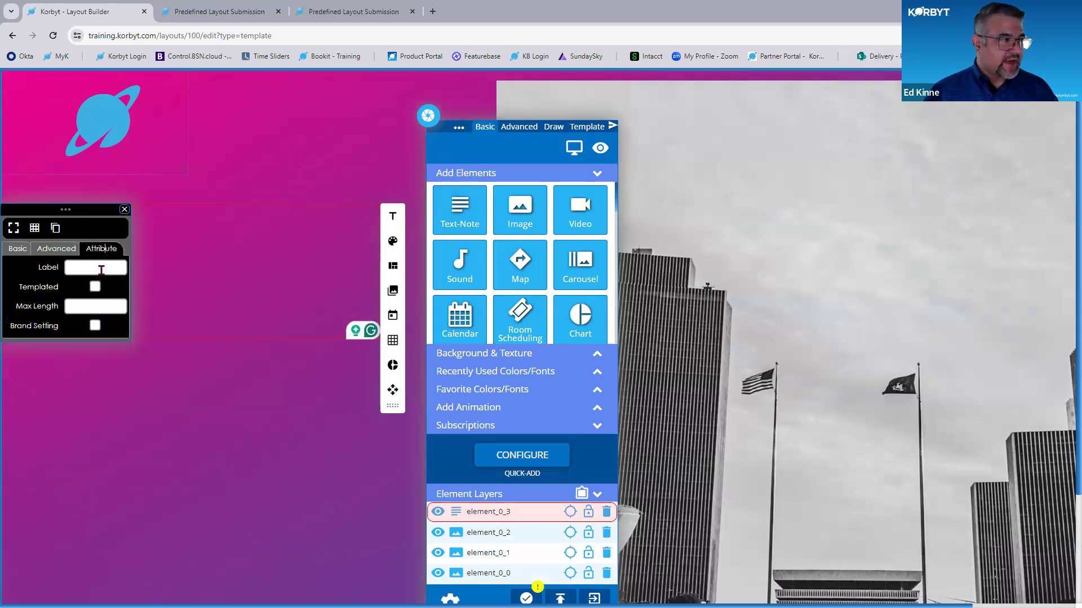
type("Name")
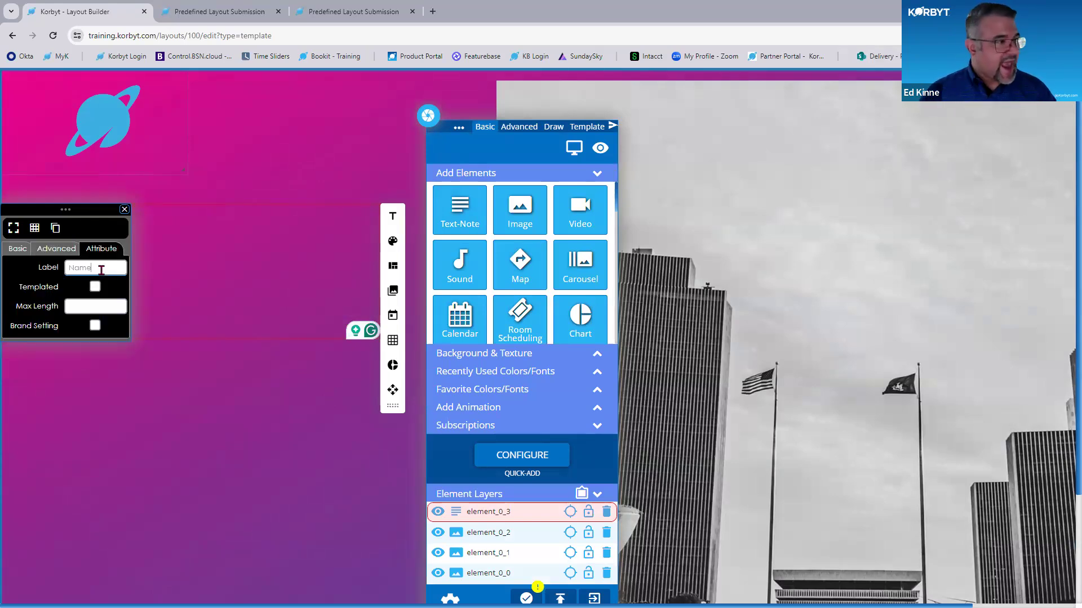
left_click(96, 287)
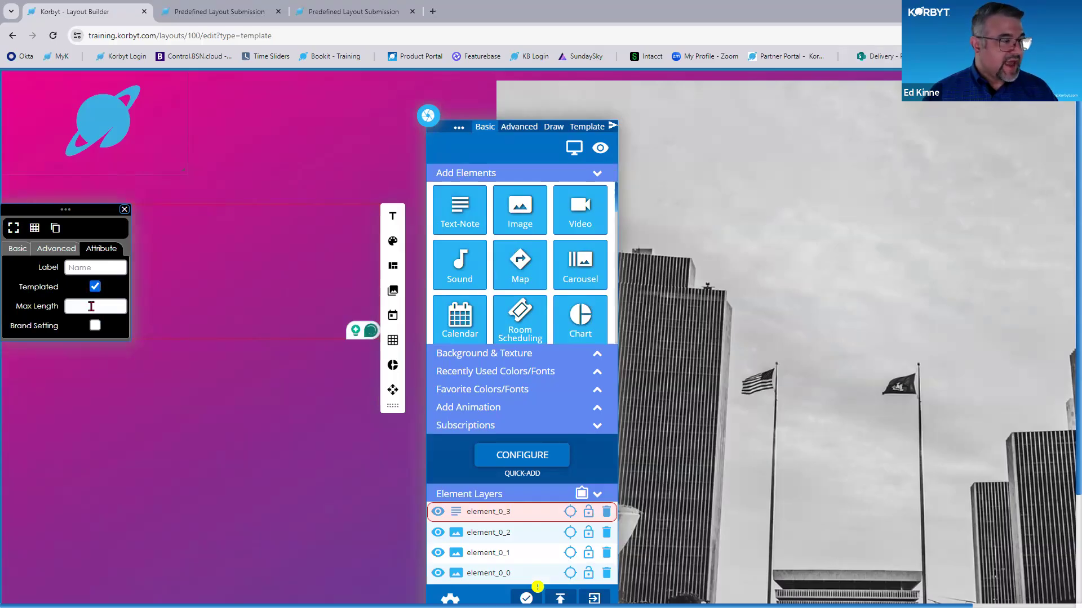
key("ctrl")
key("ctrl")
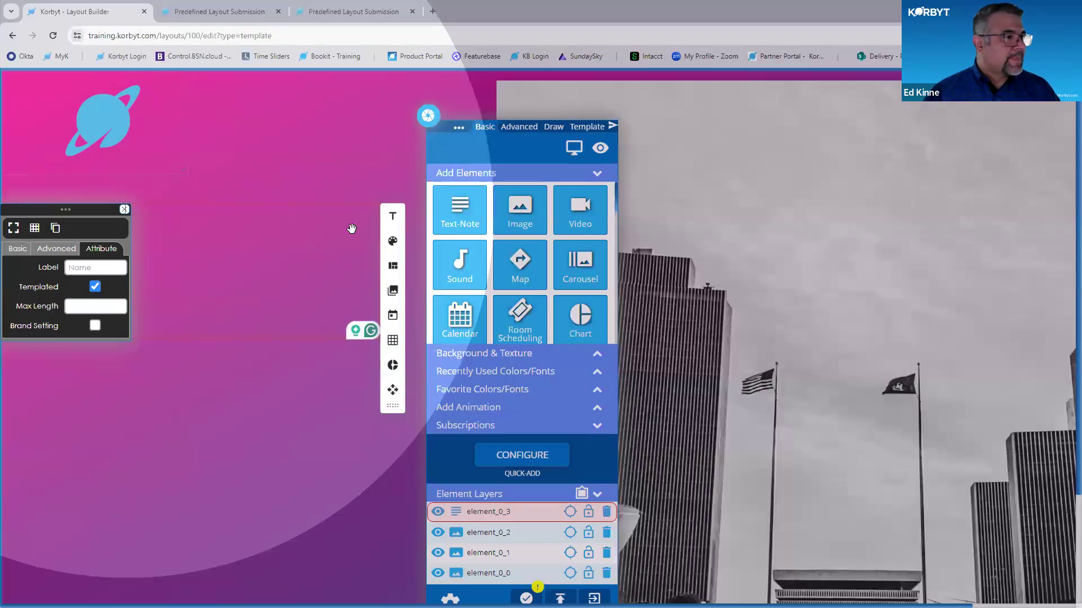
left_click(124, 210)
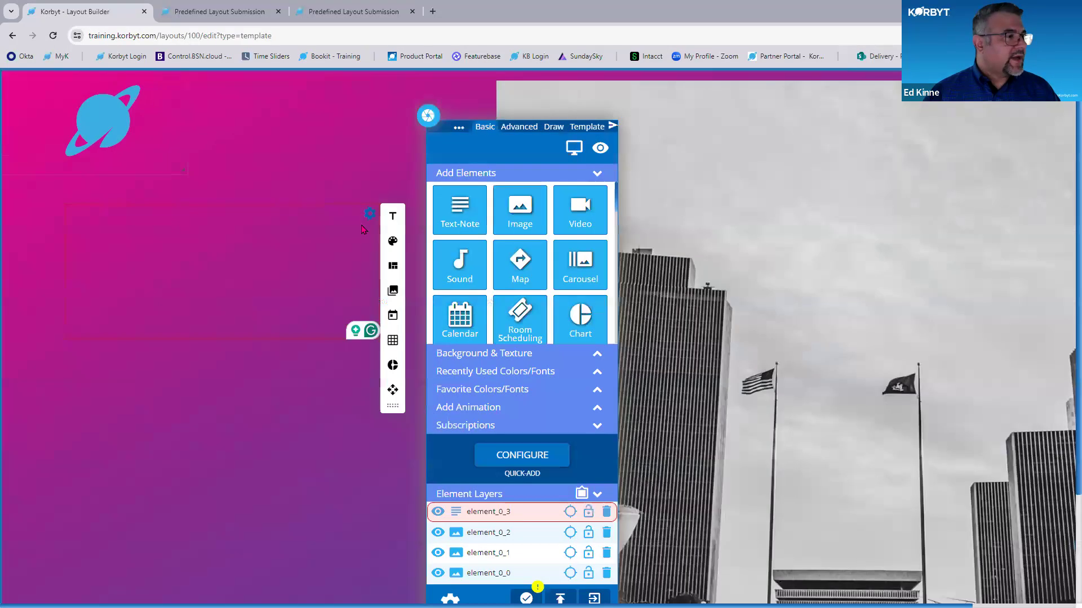
- Review the Attribute properties of the Name text note
left_click(368, 216)
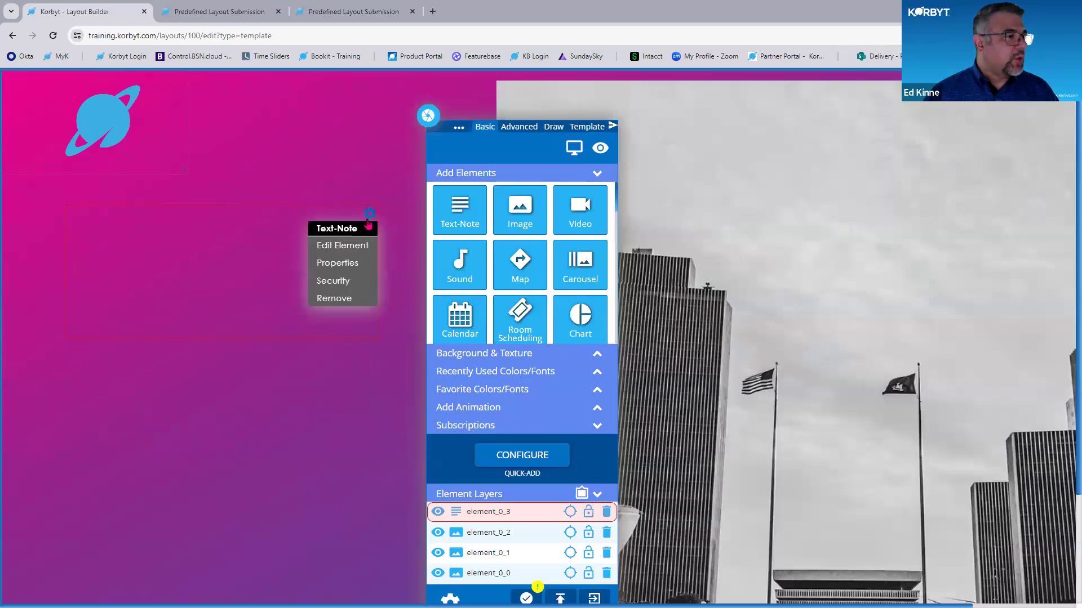
left_click(354, 264)
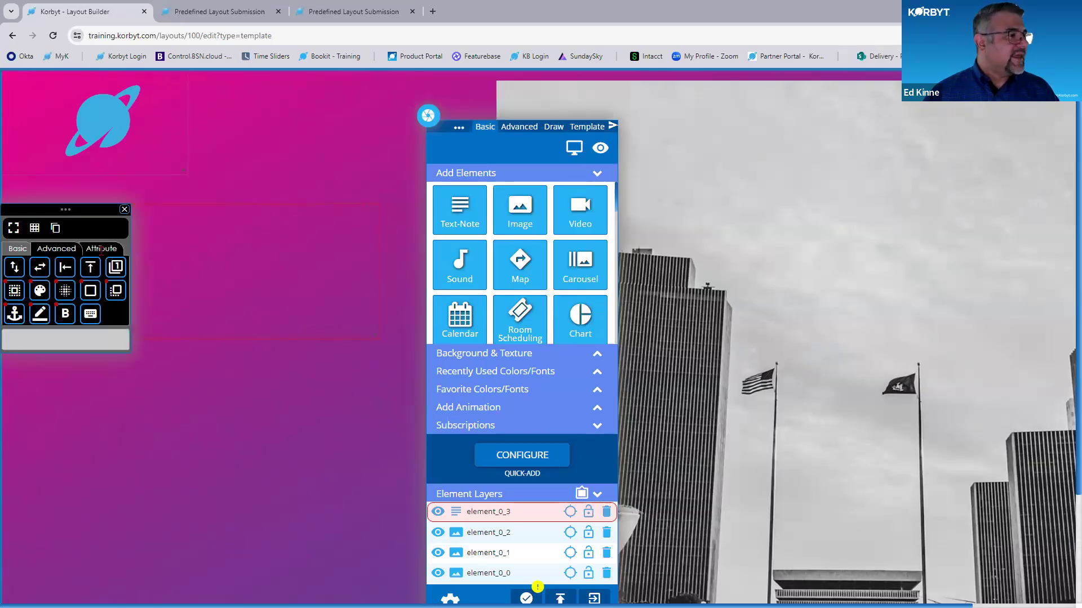
left_click(101, 249)
key("ctrl")
key("ctrl")
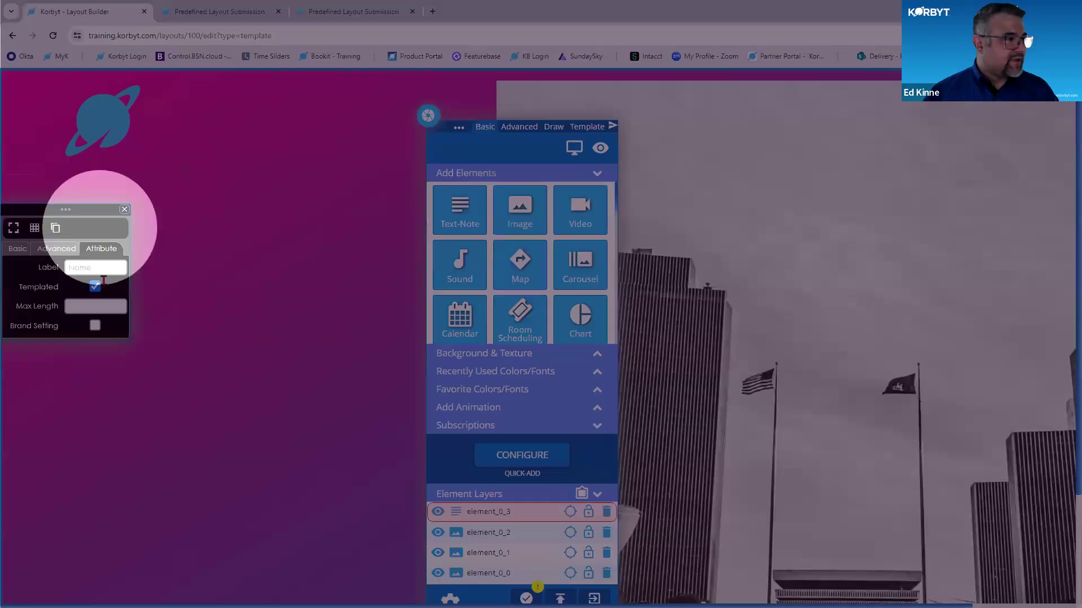
- Close the properties and enter the placeholder text "Name of Event Goes here" in the Name text note
left_click(124, 211)
left_click(369, 216)
left_click(354, 247)
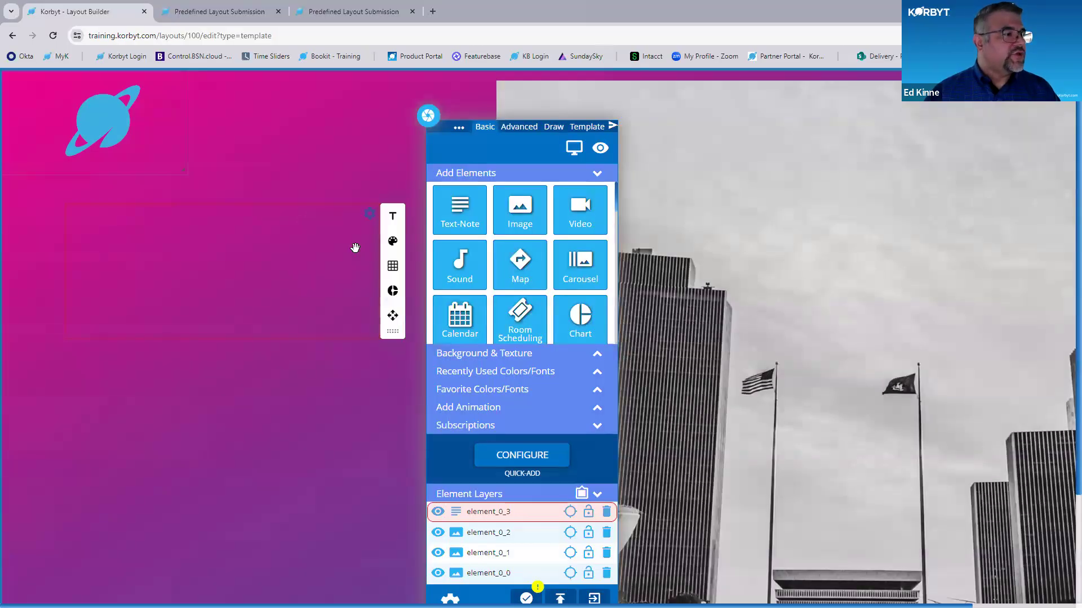
key("ctrl")
key("ctrl")
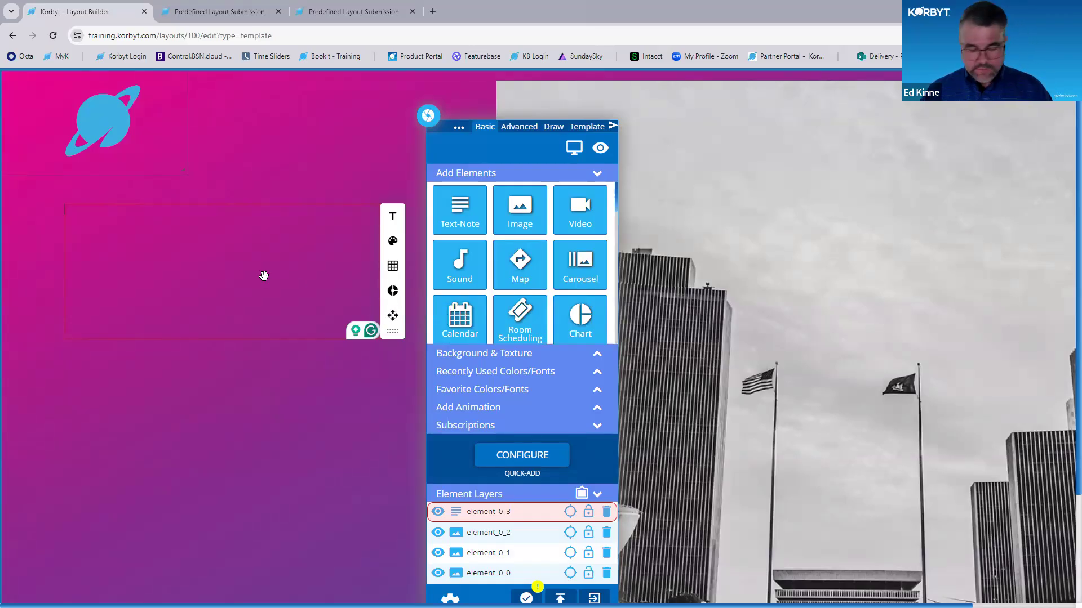
type("Name")
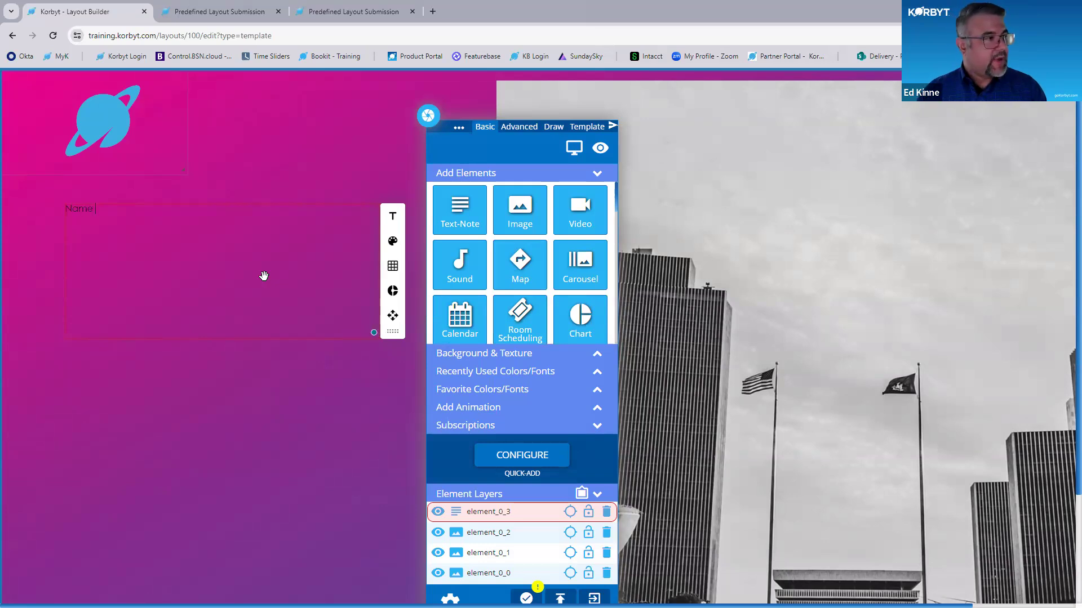
type(" of Event Goes here")
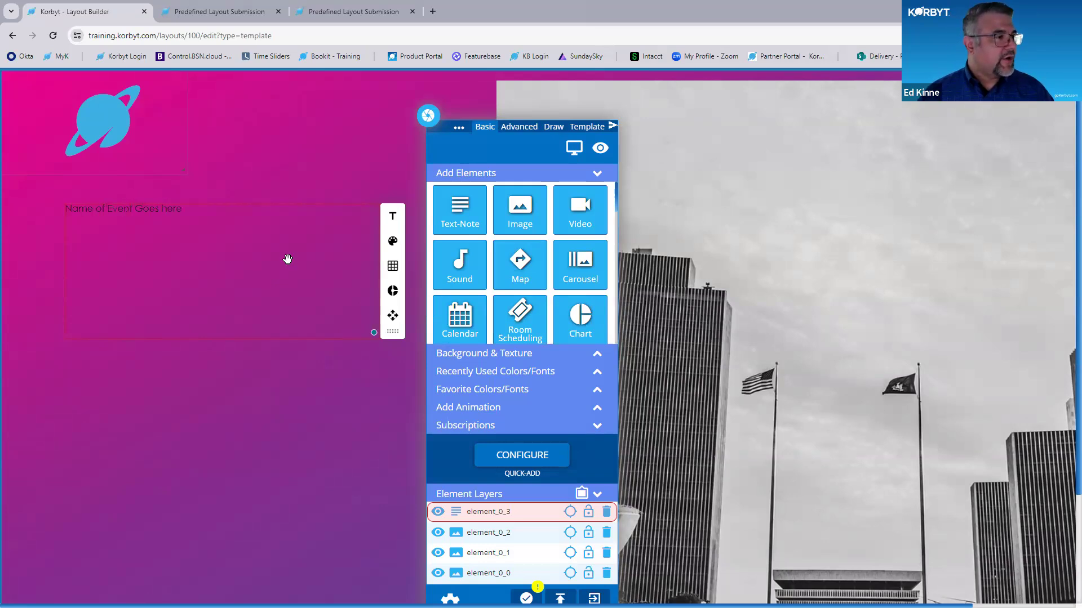
- Make the event name placeholder bold and center it vertically and horizontally, moving the builder toolbox clear of the text settings
left_click(393, 218)
left_click_drag(428, 115, 607, 98)
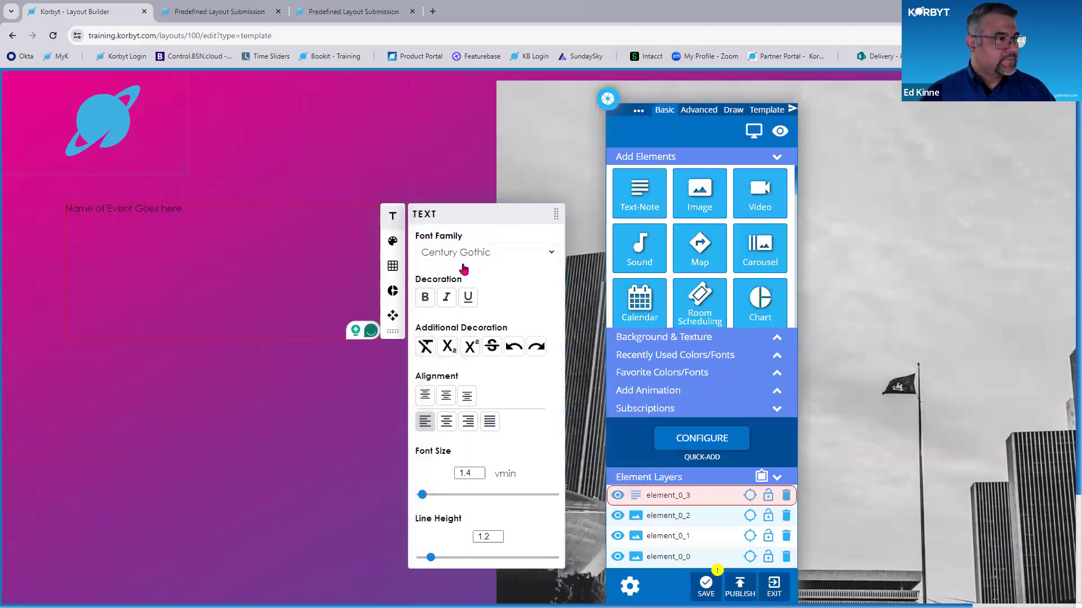
left_click(425, 297)
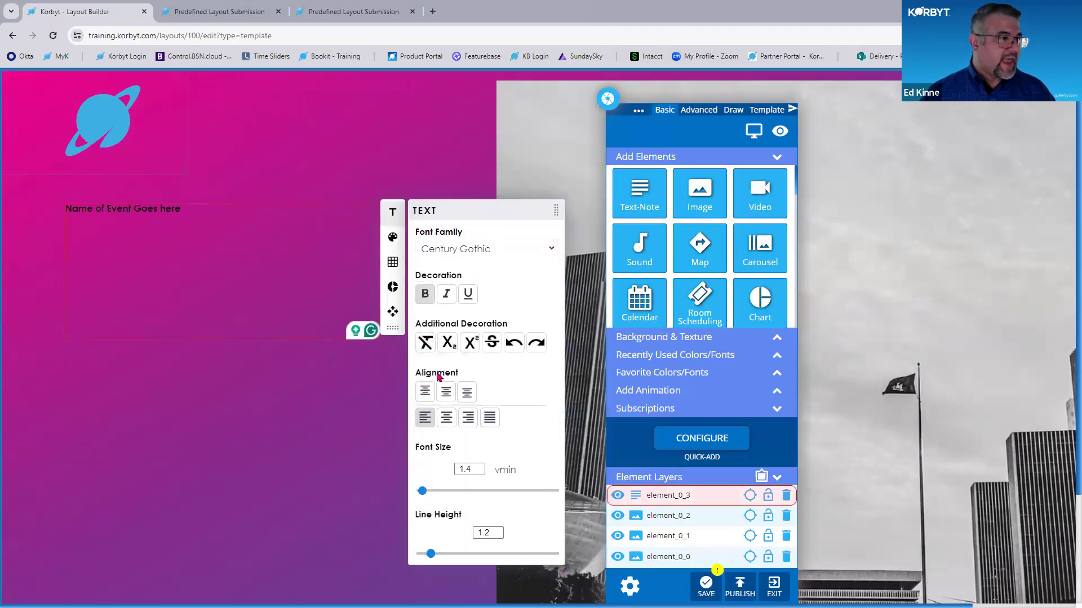
left_click(447, 394)
left_click(446, 417)
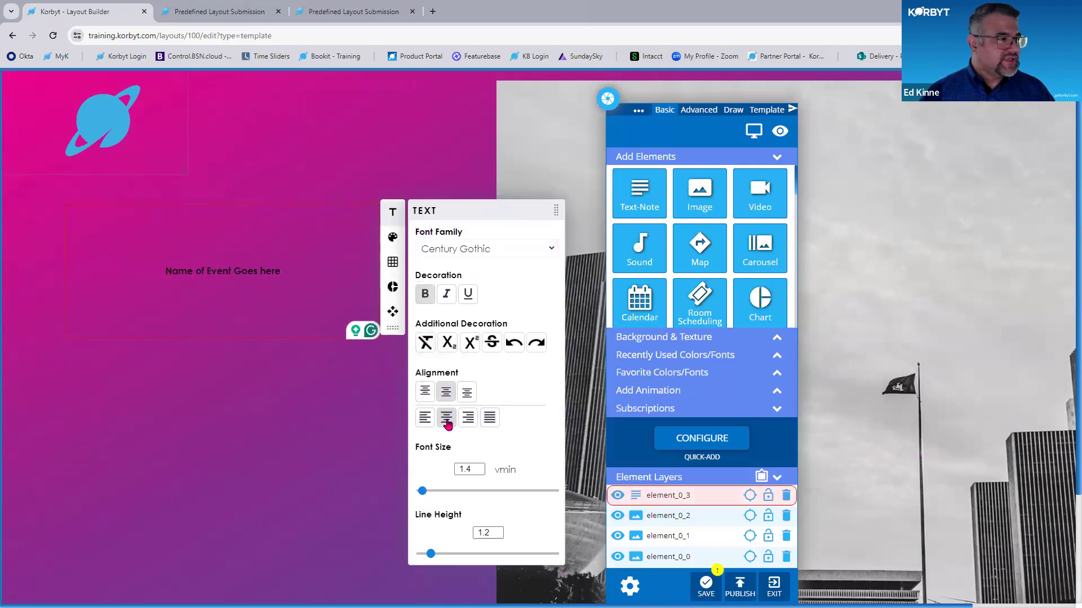
- Color the event name placeholder white and set its font to Century Gothic at size 5 vmin
left_click(393, 238)
left_click_drag(440, 298, 408, 276)
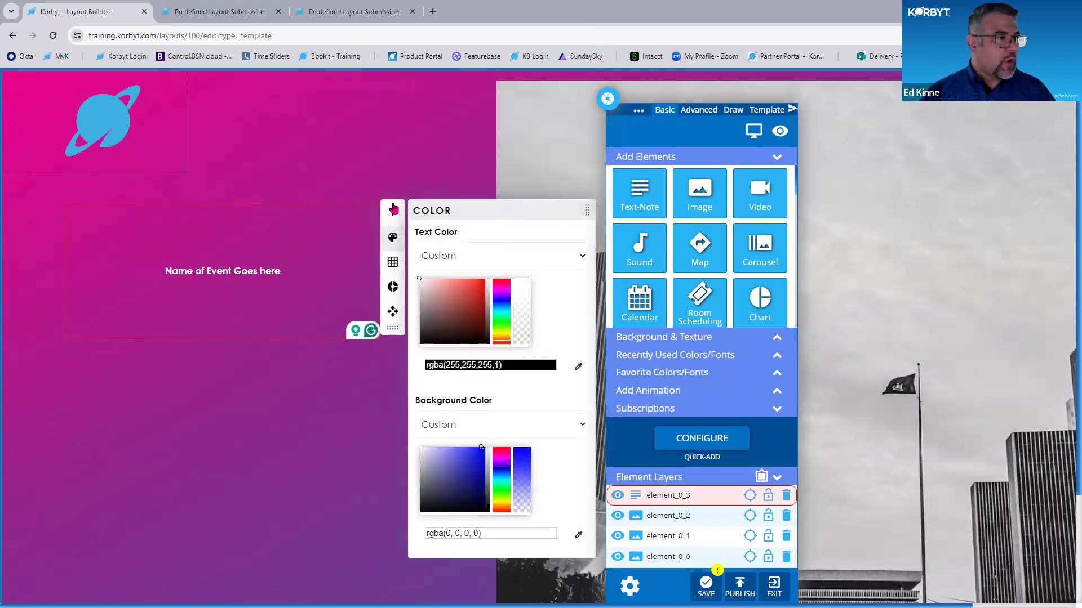
left_click(393, 212)
left_click(456, 251)
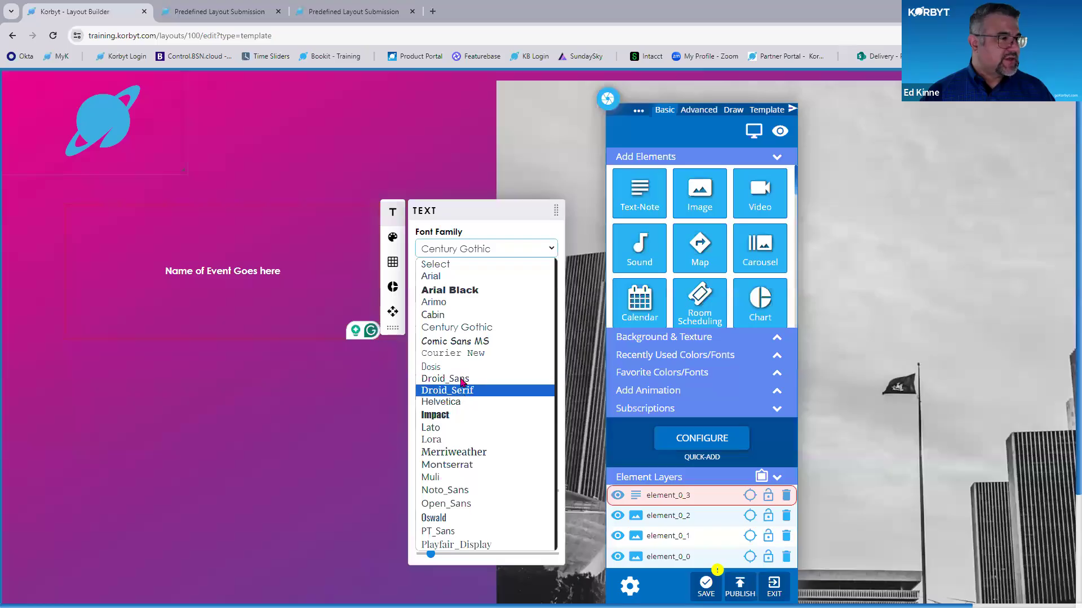
left_click(467, 327)
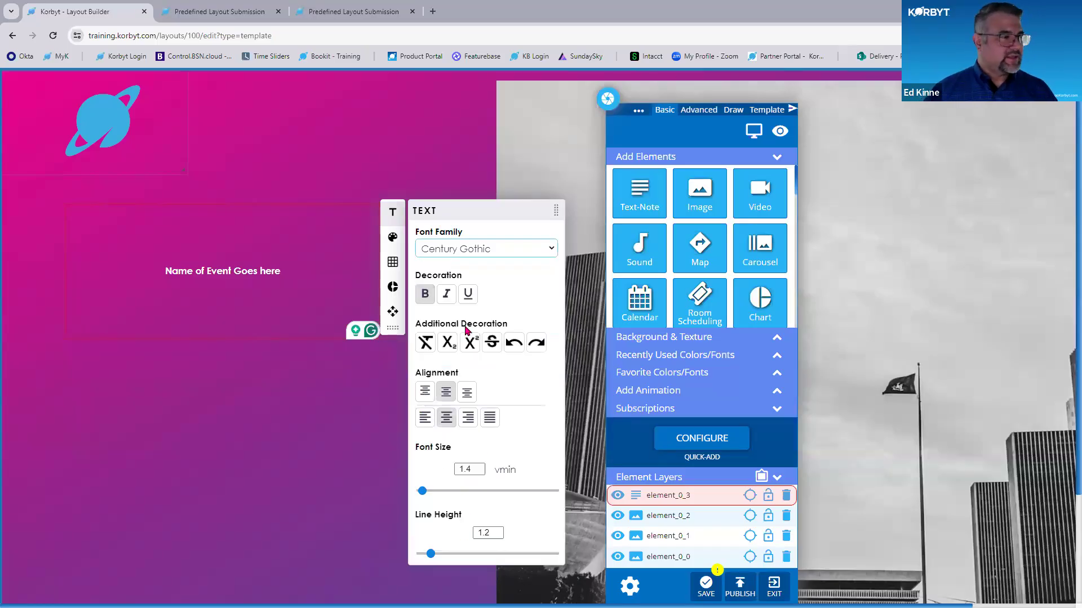
left_click(479, 468)
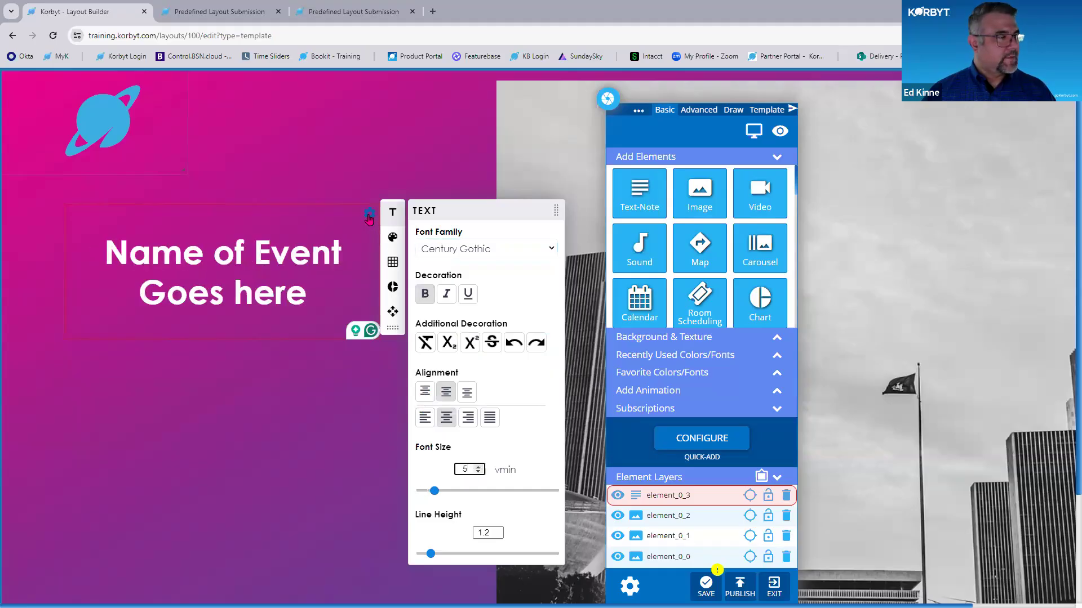
- Move the Name text note toward the canvas edge and enlarge it to span the open area beside the main image
left_click(370, 214)
left_click_drag(280, 260, 237, 249)
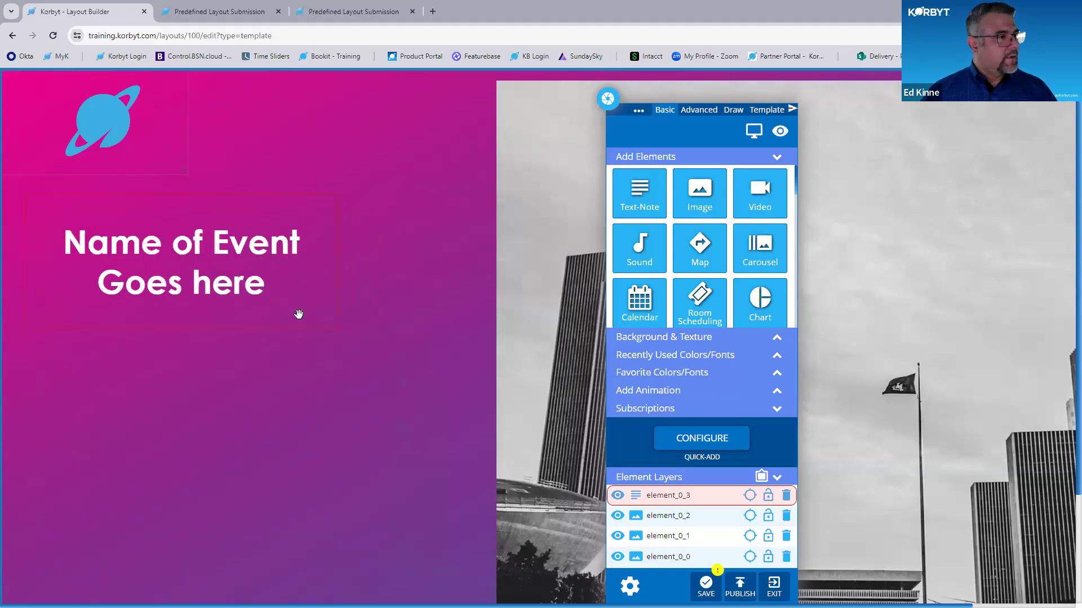
left_click_drag(331, 319, 484, 355)
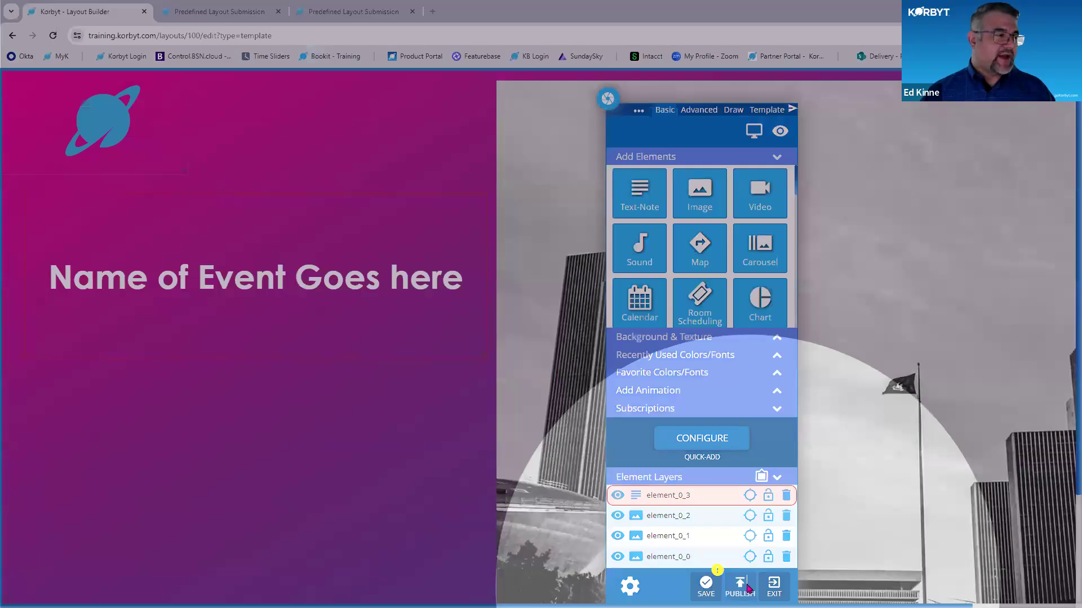
- Publish the layout and exit the builder to the Trainign Tuesday Example entry in the predefined layouts list
left_click(744, 587)
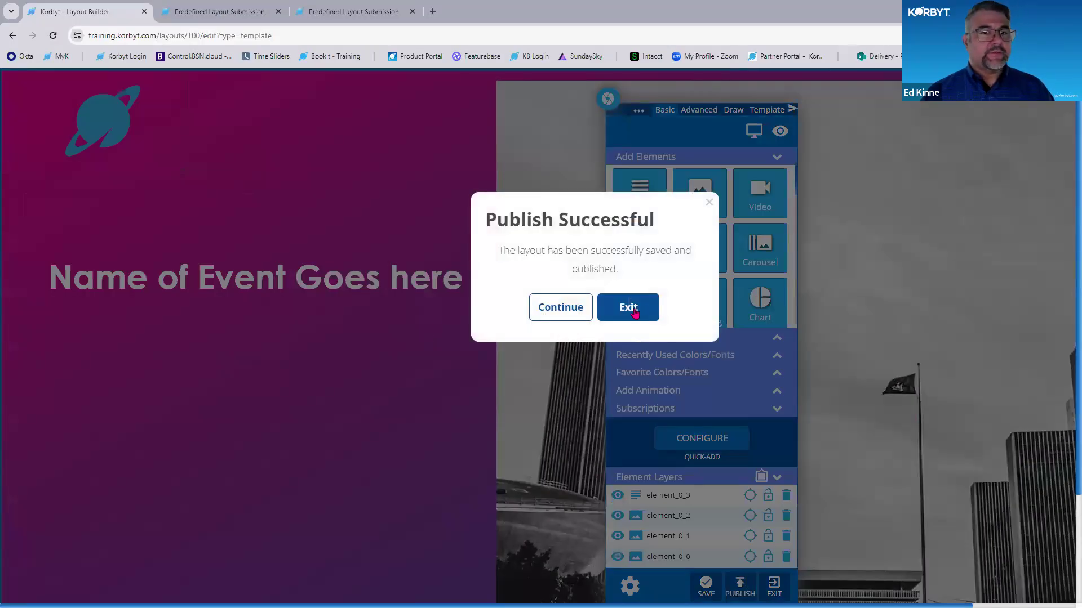
scroll(635, 314, "down", 2)
scroll(635, 313, "down", 3)
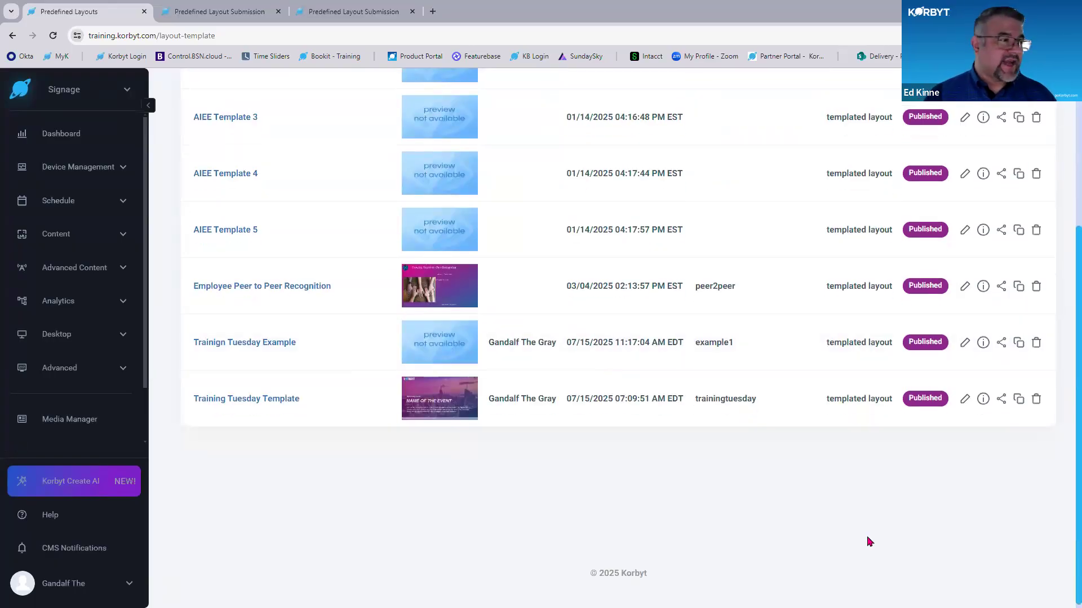
- Look over the two open submission forms and the templates in the Predefined Layouts list
left_click(237, 10)
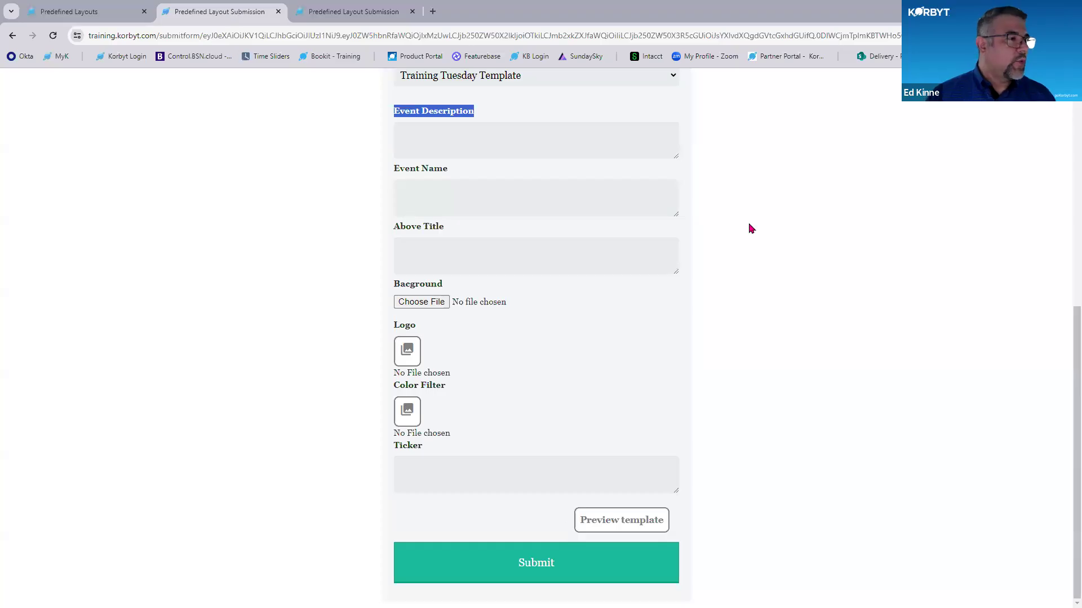
left_click(355, 11)
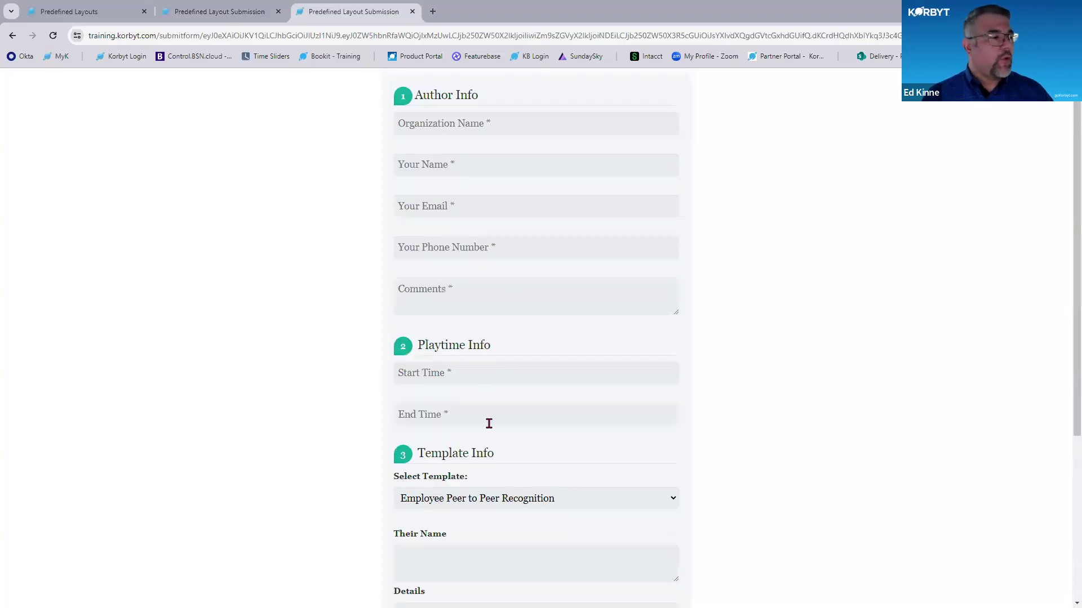
left_click(134, 16)
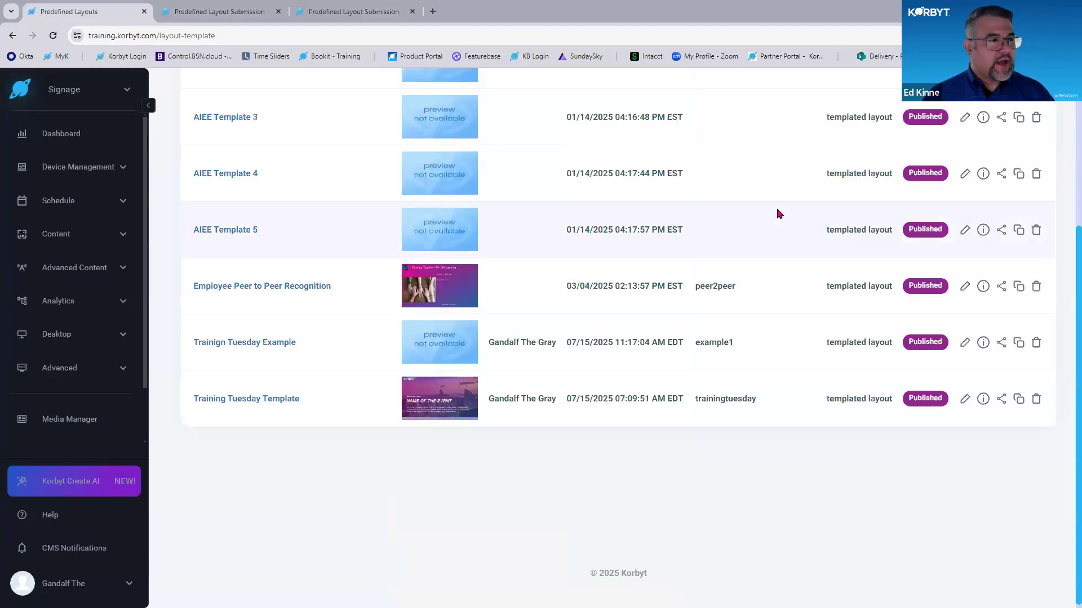
scroll(801, 421, "up", 1)
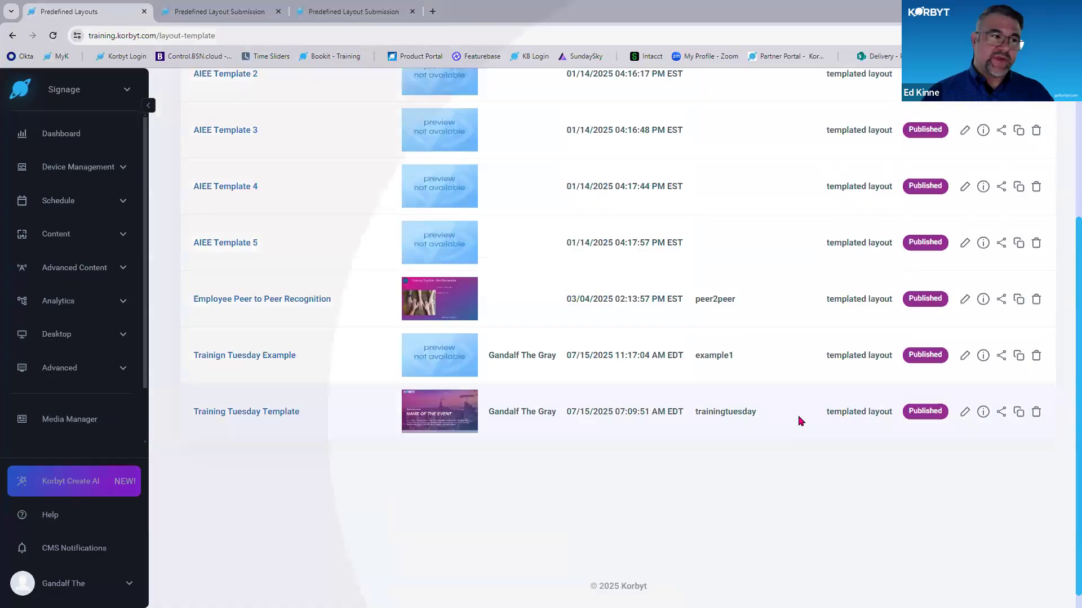
scroll(800, 421, "up", 4)
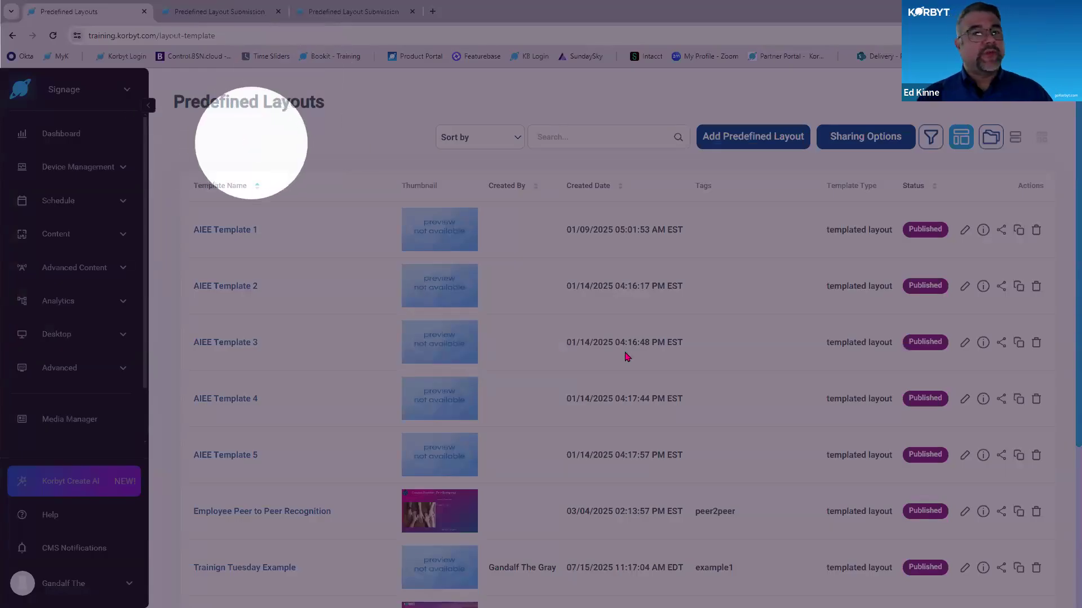
scroll(645, 369, "down", 1)
scroll(231, 304, "down", 4)
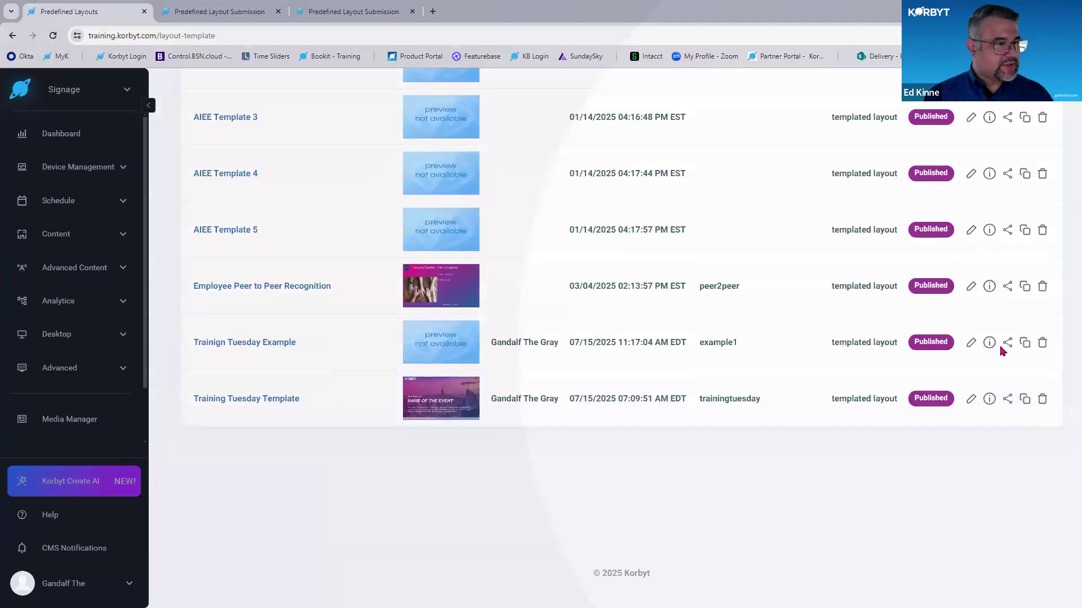
- Examine the sharing link and iframe embed code of Trainign Tuesday Example, check the single-template submission form, and close the sharing options
left_click(1002, 346)
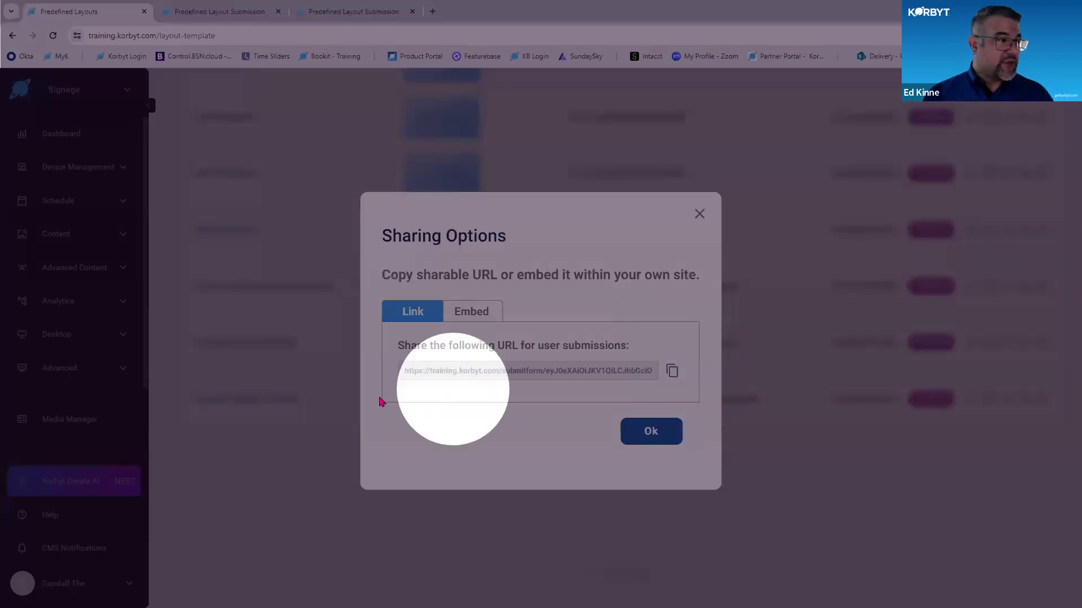
left_click(471, 312)
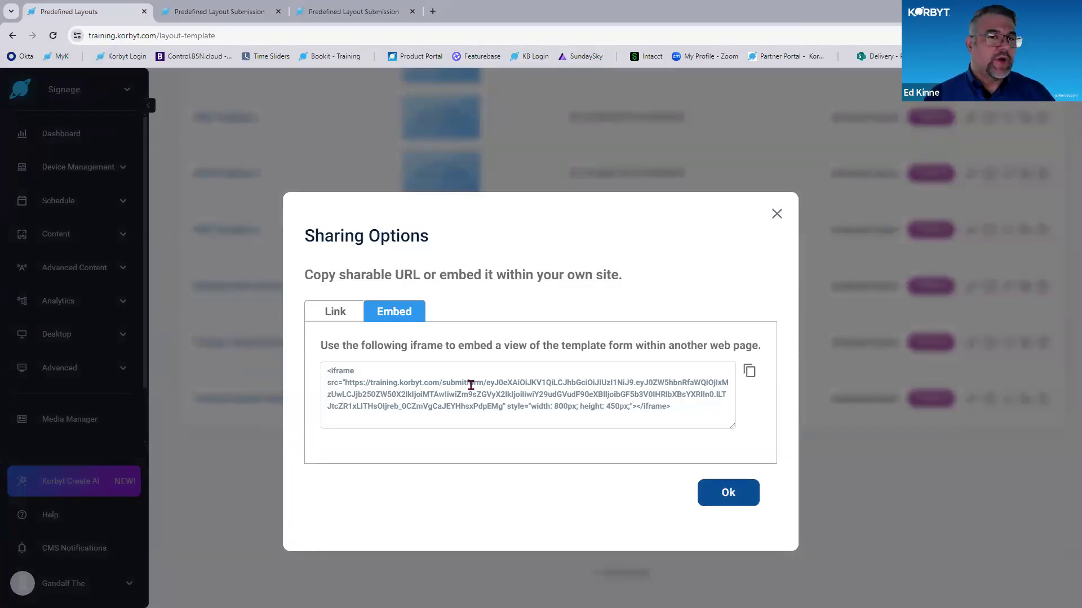
left_click(275, 5)
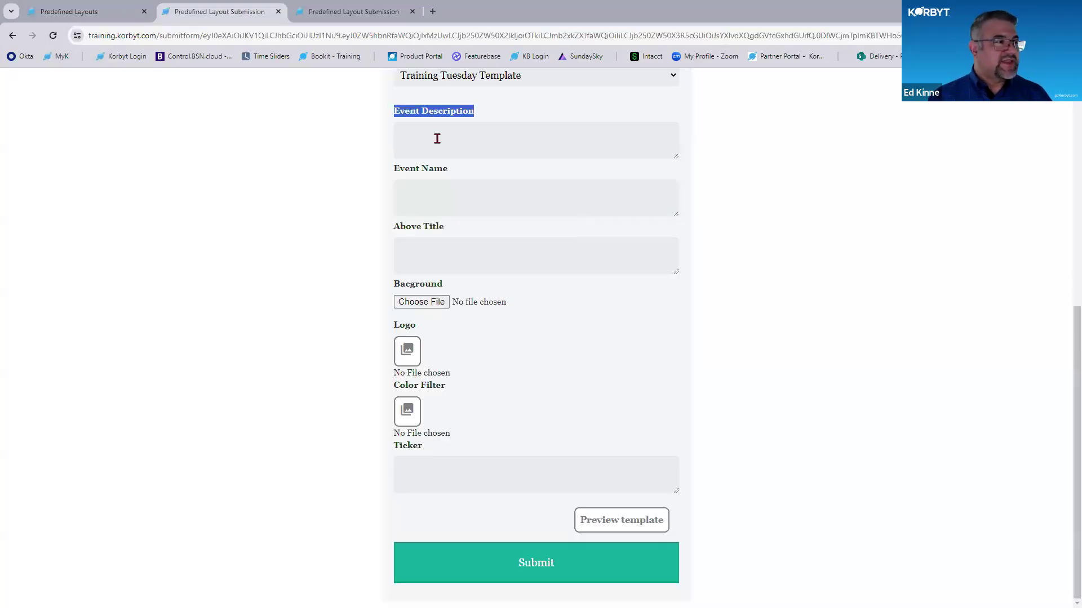
scroll(641, 274, "up", 8)
left_click(91, 12)
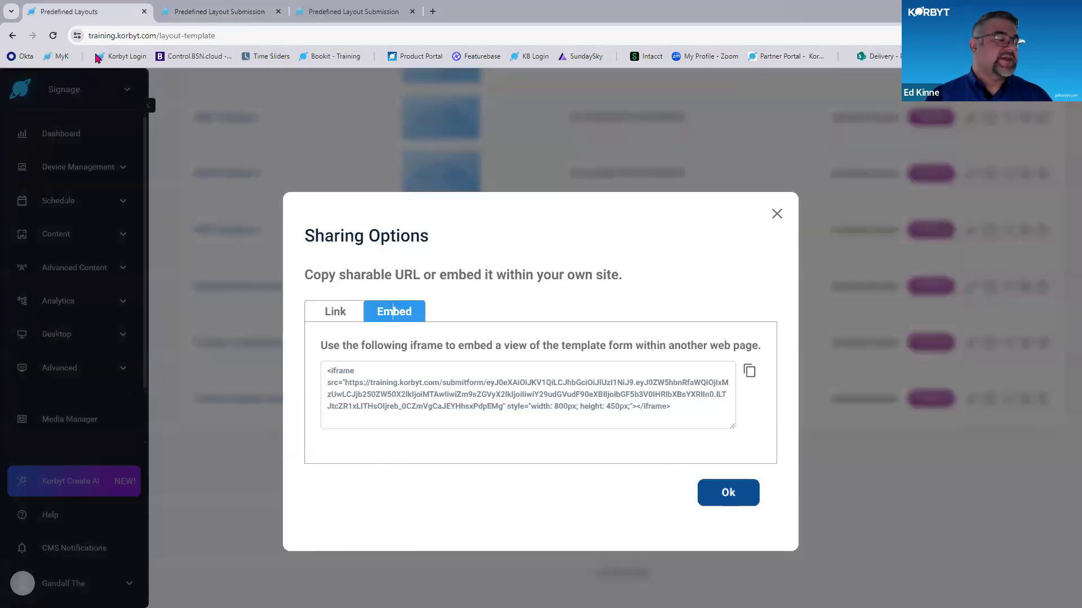
left_click(777, 213)
- Show the predefined layouts by folder and compare the contents of Root and Web Submission - Employee Messages
scroll(881, 493, "up", 3)
scroll(882, 494, "up", 1)
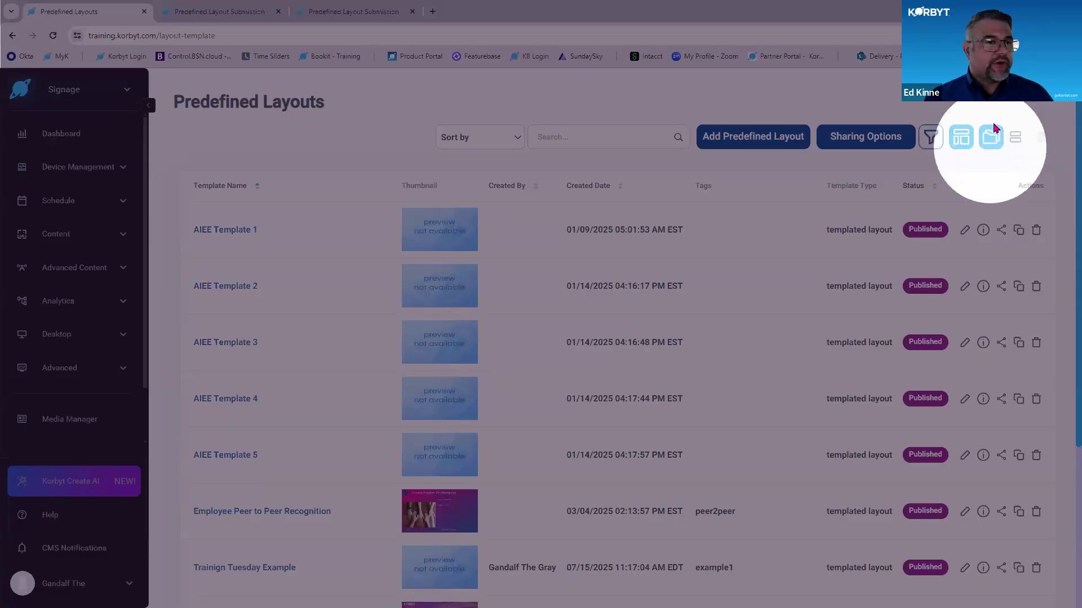
left_click(993, 139)
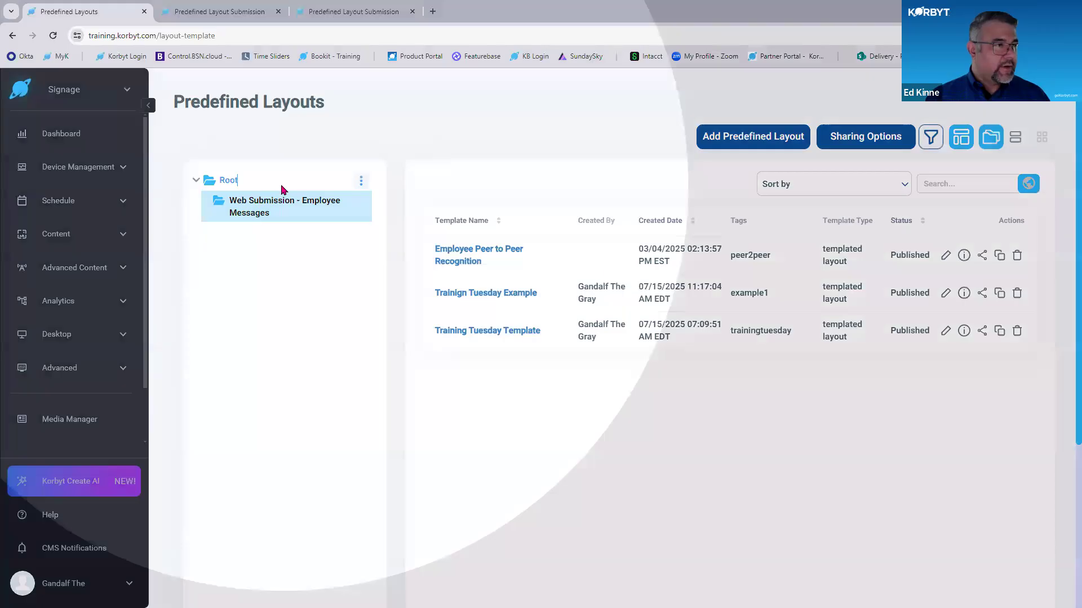
left_click(283, 188)
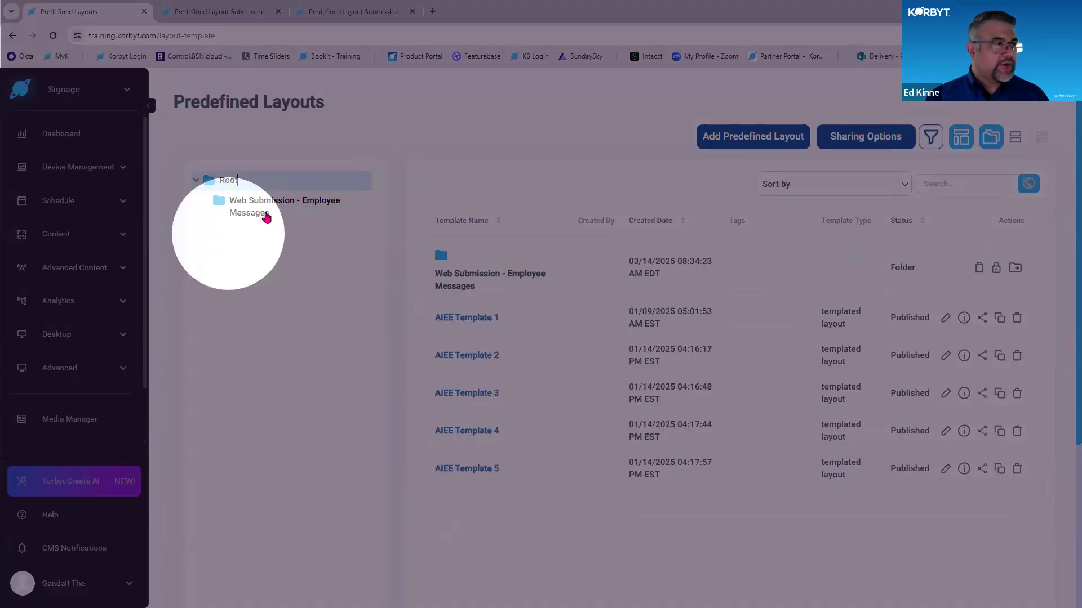
left_click(266, 216)
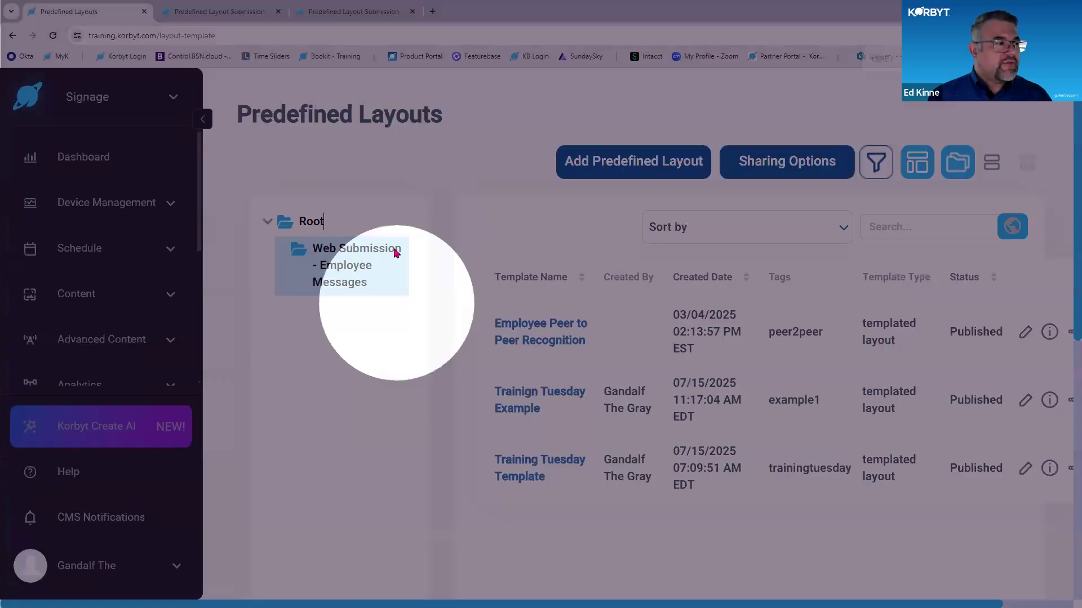
- Open the sharing options of the Web Submission - Employee Messages folder and examine its embed code
key("ctrl+minus")
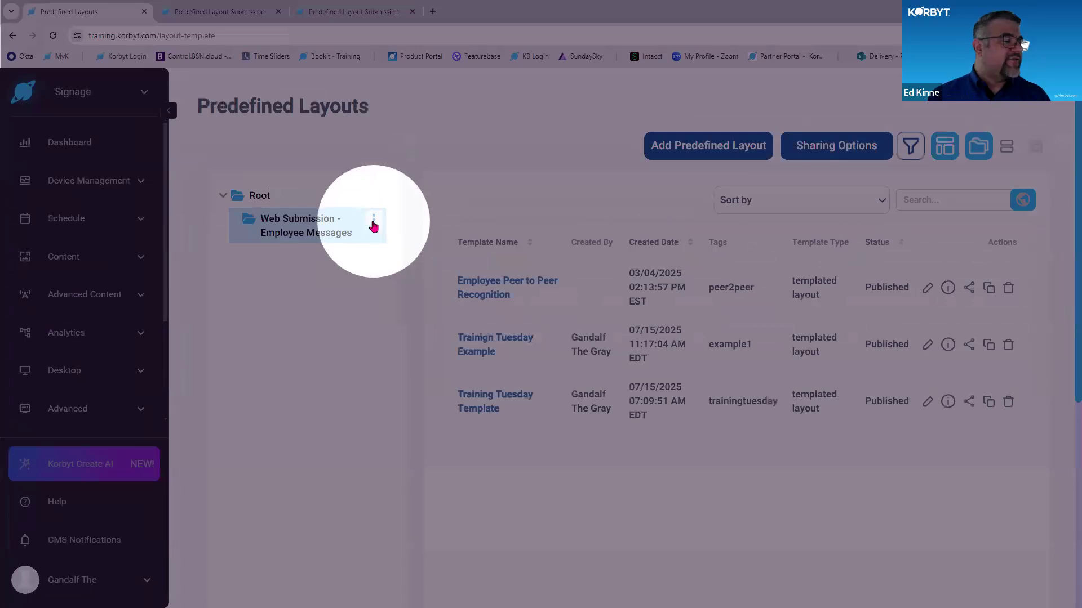
left_click(373, 224)
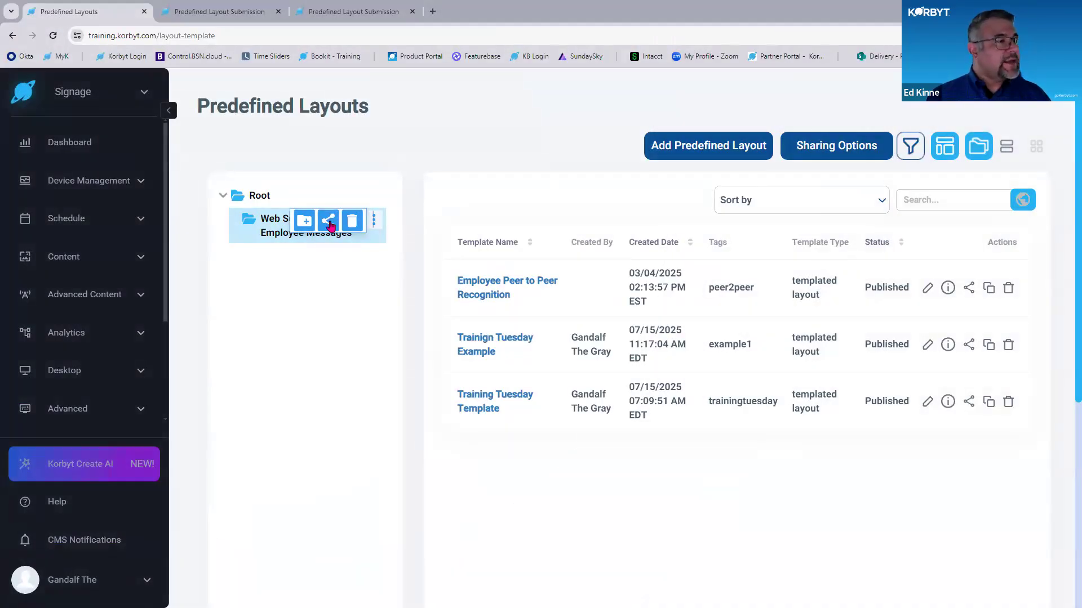
left_click(328, 221)
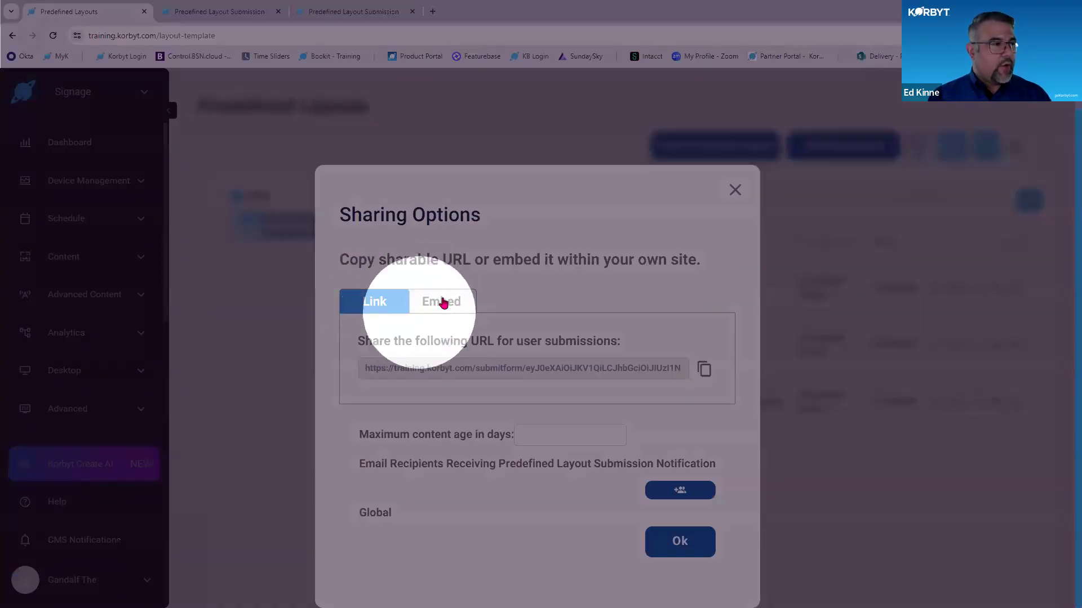
left_click(443, 303)
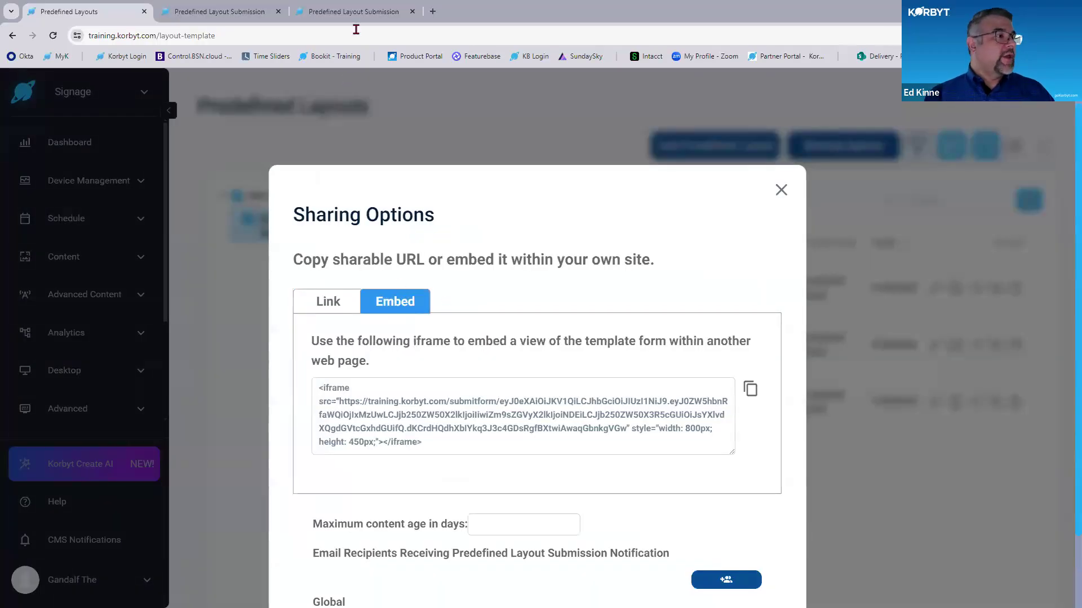
- Switch to the folder's submission form and examine the choices in its template selection
left_click(353, 12)
scroll(579, 370, "down", 4)
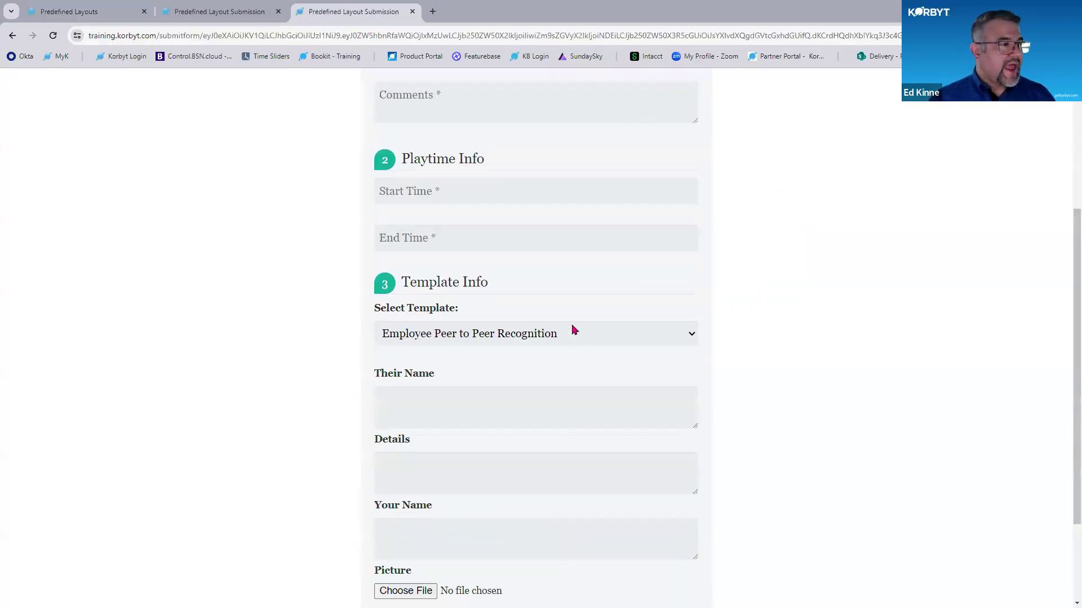
left_click(571, 339)
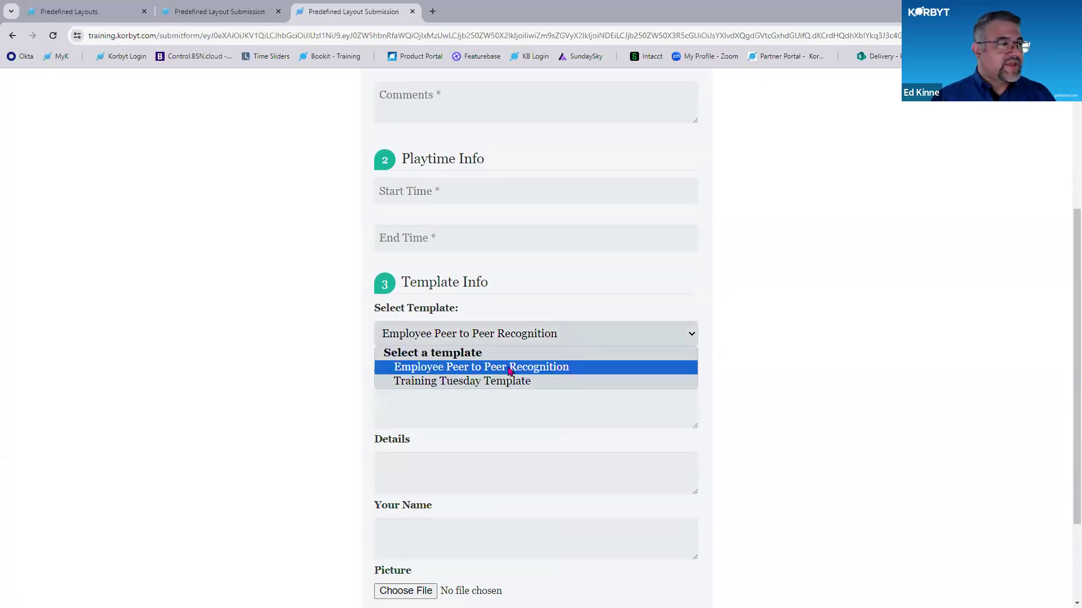
- Reload the folder's submission form and check the choices in its template selection again
left_click(52, 37)
left_click(644, 337)
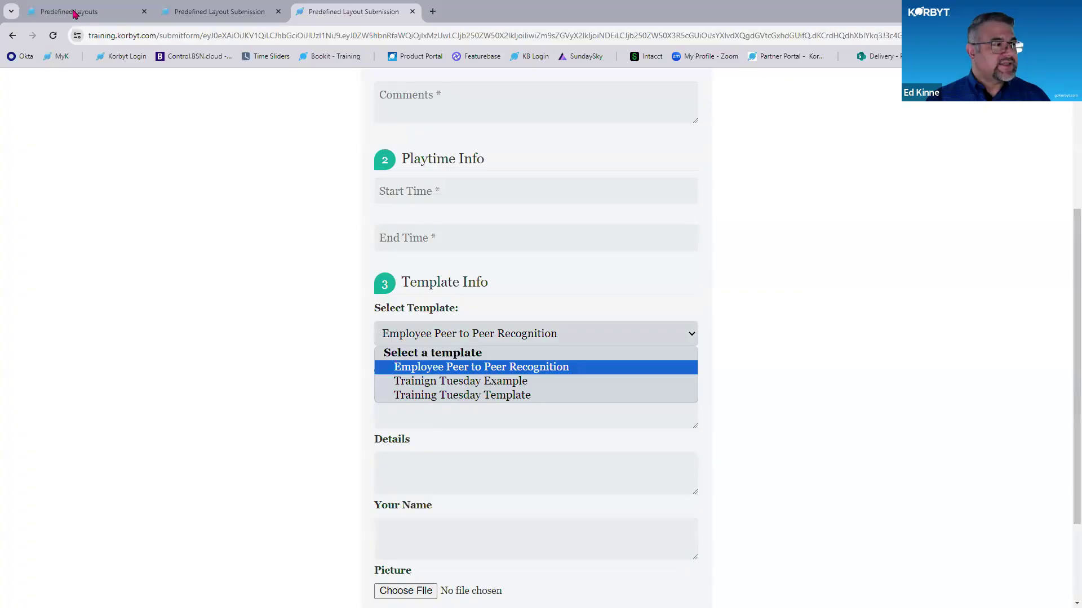
- Add two training users as email recipients of submission notifications in the folder's sharing options and confirm
left_click(74, 11)
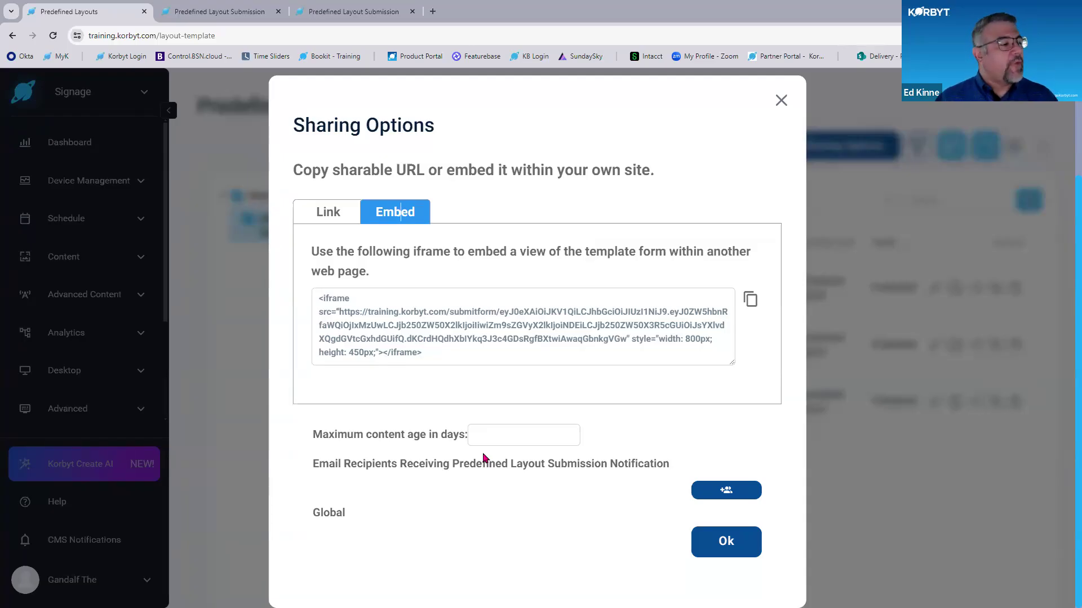
left_click(724, 494)
scroll(584, 456, "down", 4)
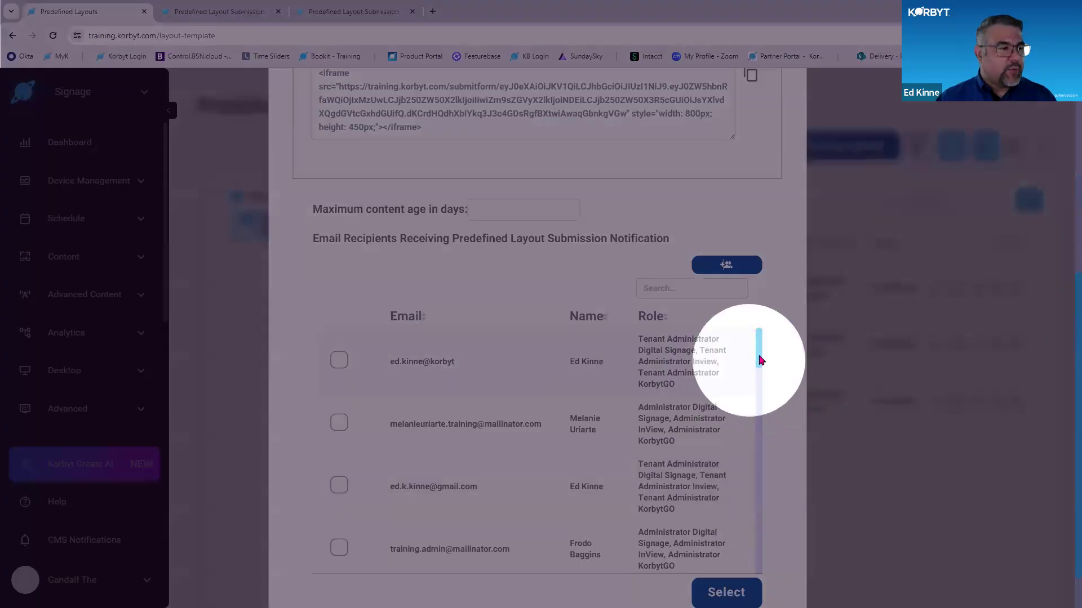
left_click_drag(759, 350, 772, 504)
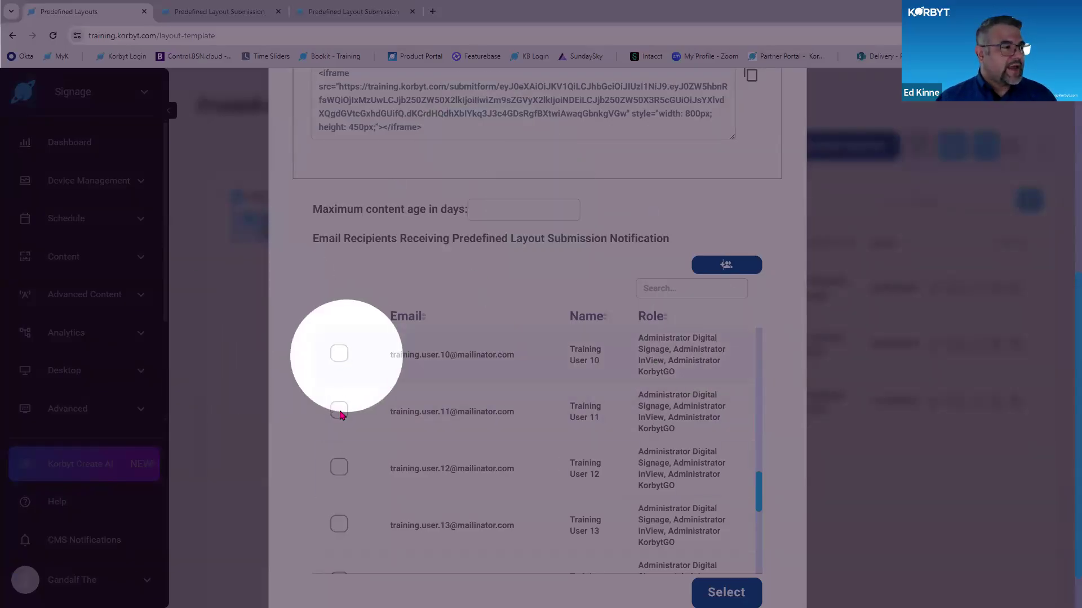
left_click(339, 353)
left_click(339, 410)
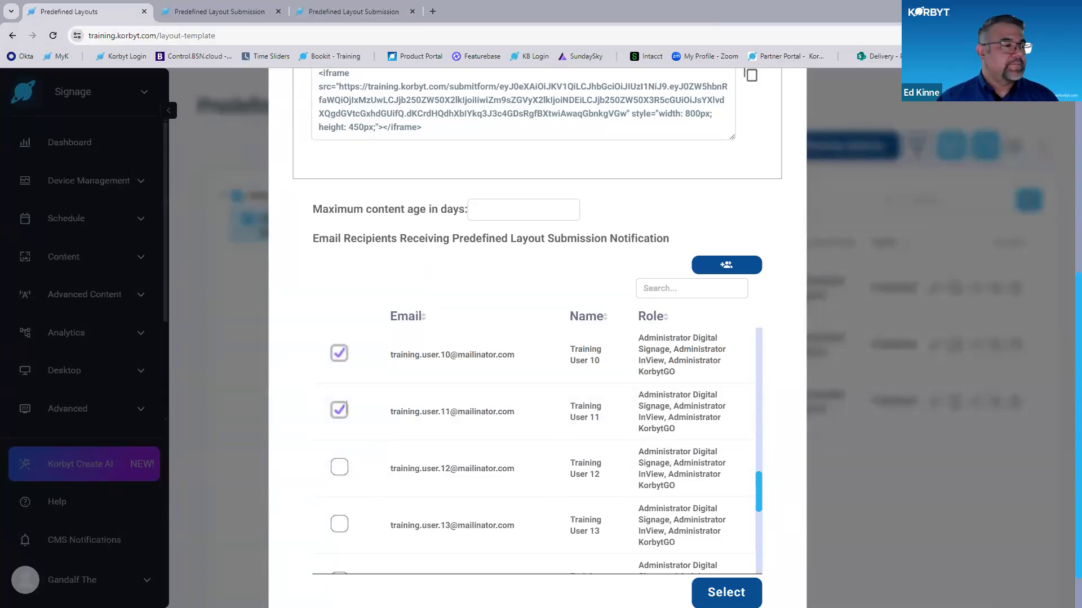
left_click(726, 593)
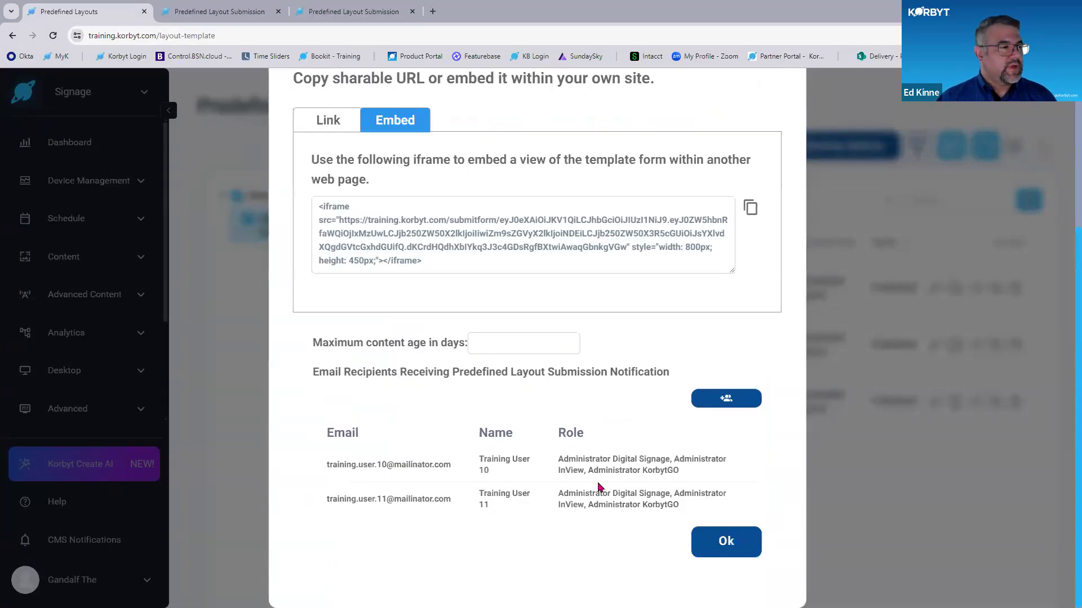
scroll(603, 477, "up", 5)
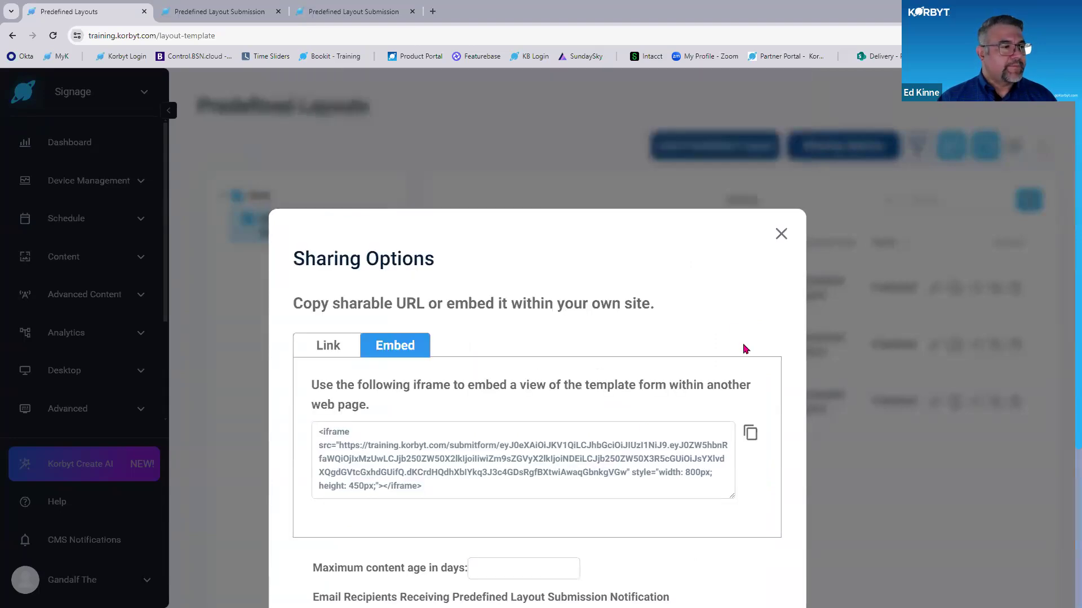
scroll(747, 355, "down", 5)
left_click(724, 542)
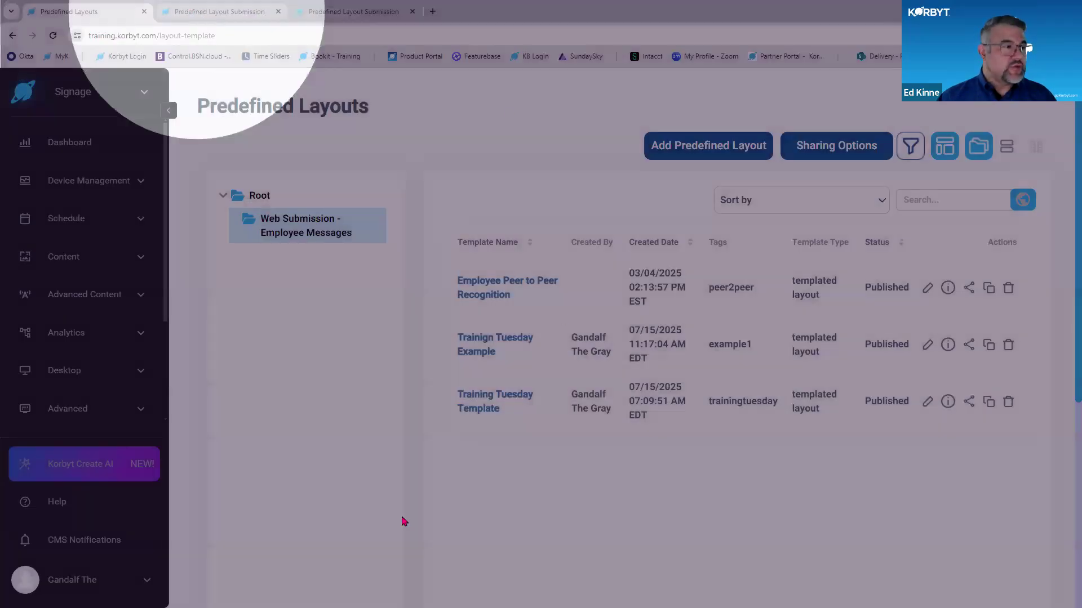
- Examine the author, playtime and template fields of the single-template submission form and compare it with the predefined layouts list
left_click(219, 12)
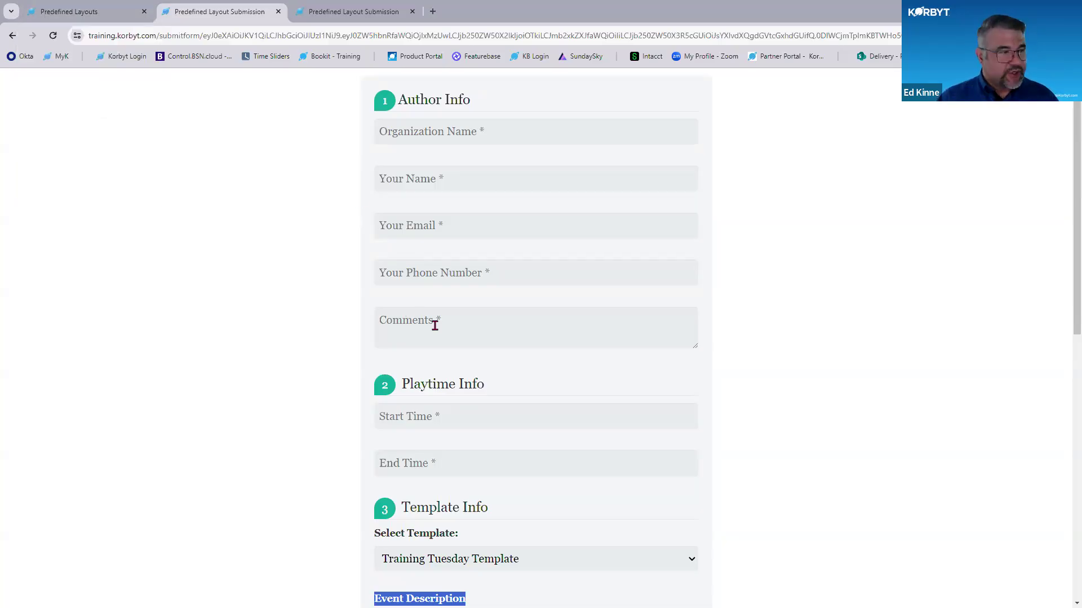
key("ctrl")
key("ctrl")
key("ctrl")
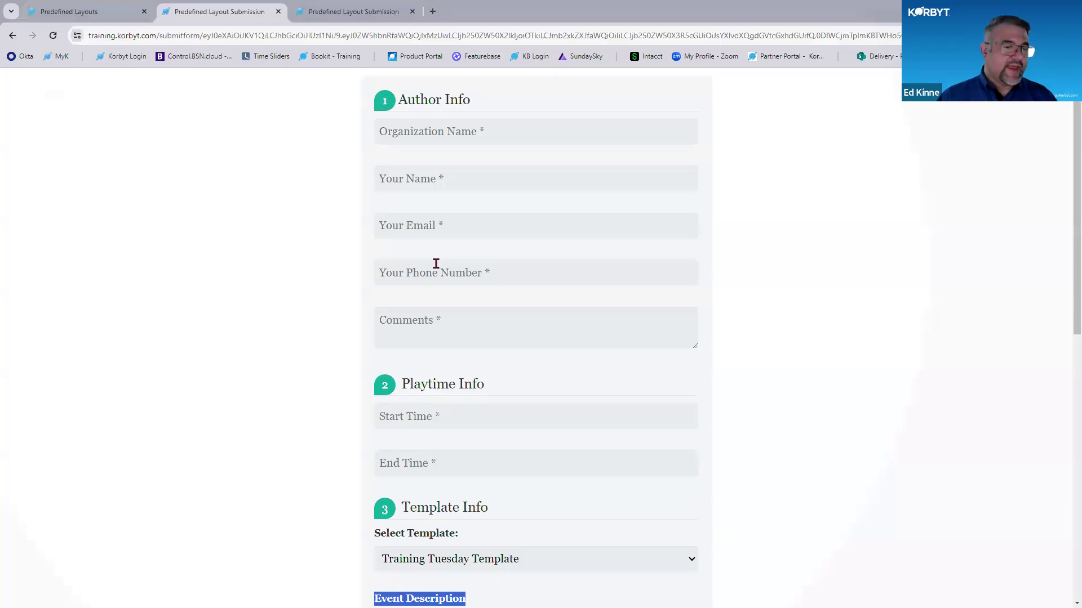
scroll(321, 271, "down", 2)
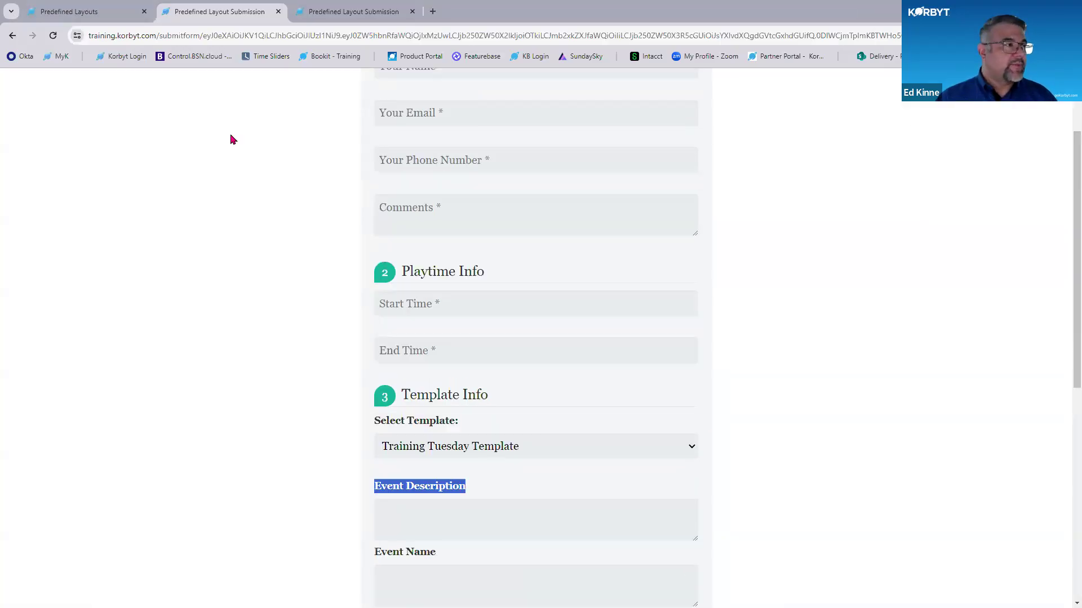
left_click(85, 11)
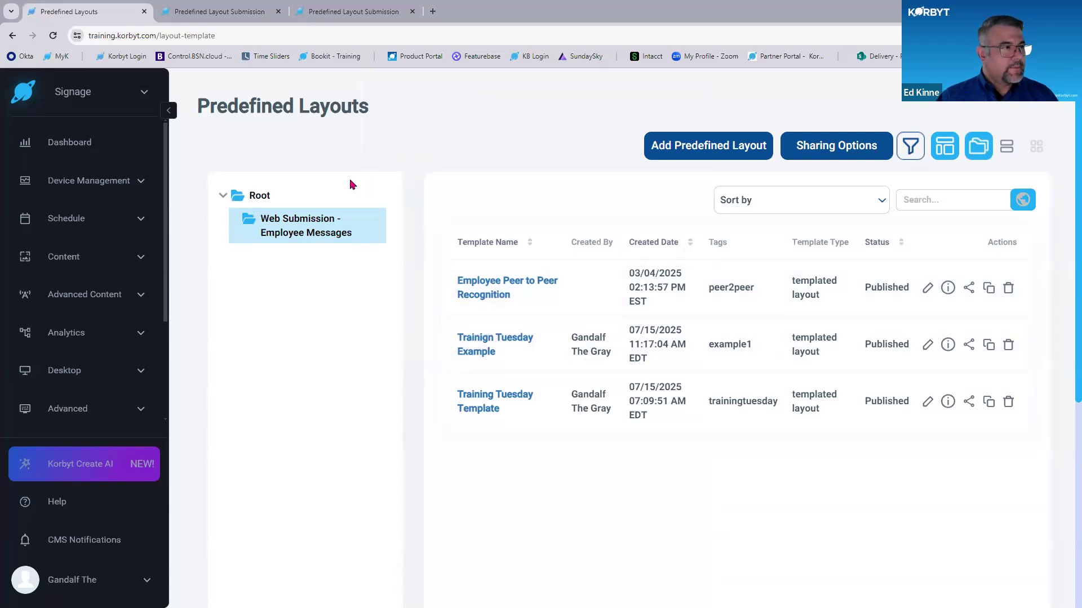
left_click(217, 8)
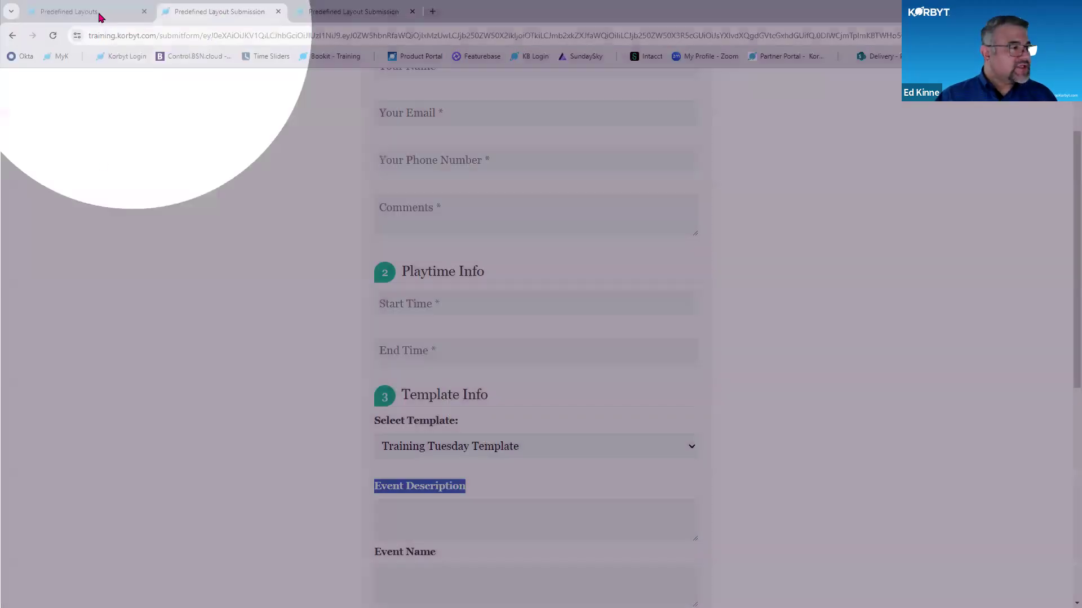
- Open the Predefined Layouts section of the Korbyt settings and enable email notifications for submissions
left_click(99, 17)
scroll(619, 338, "down", 4)
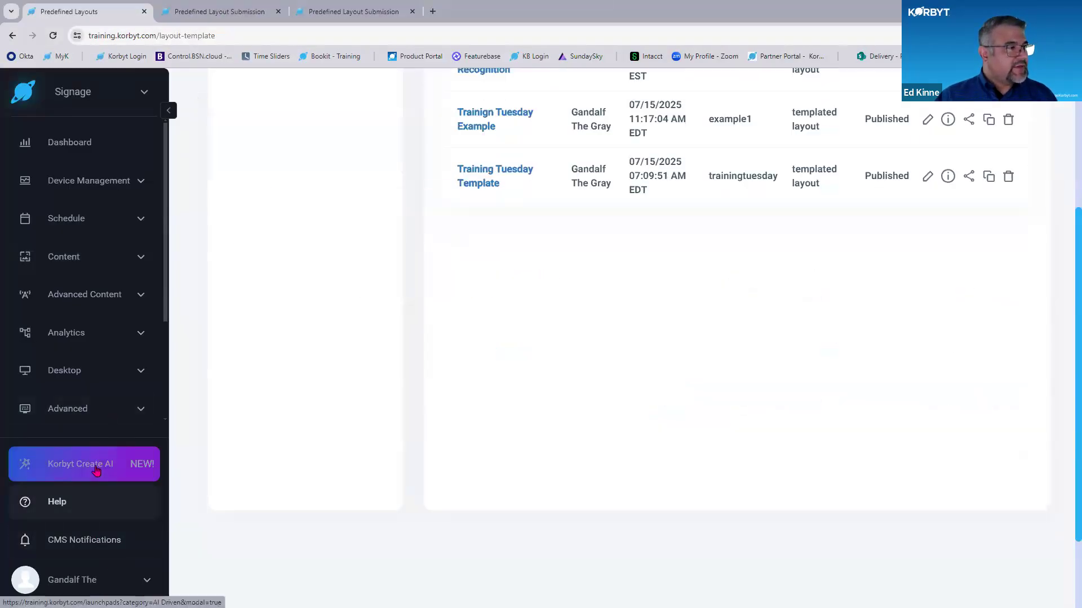
key("ctrl+minus")
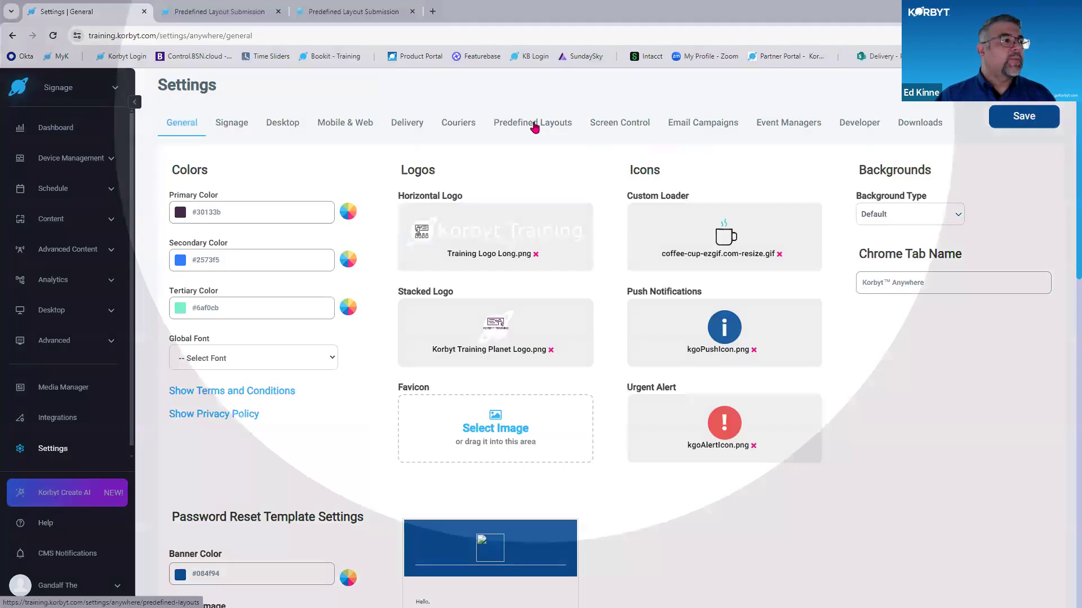
left_click(533, 122)
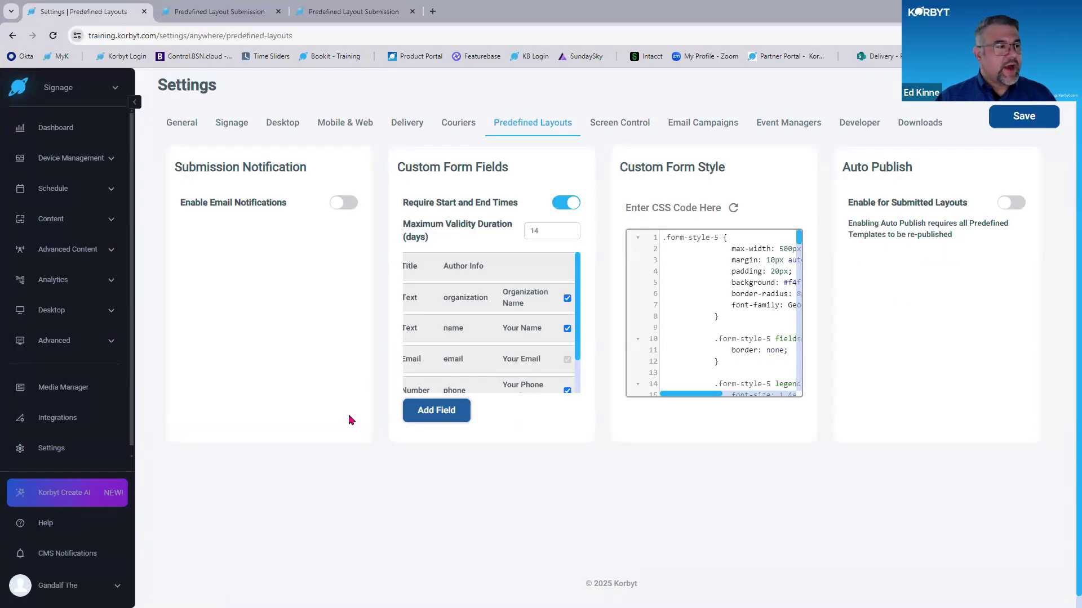
key("ctrl+plus")
key("ctrl+plus")
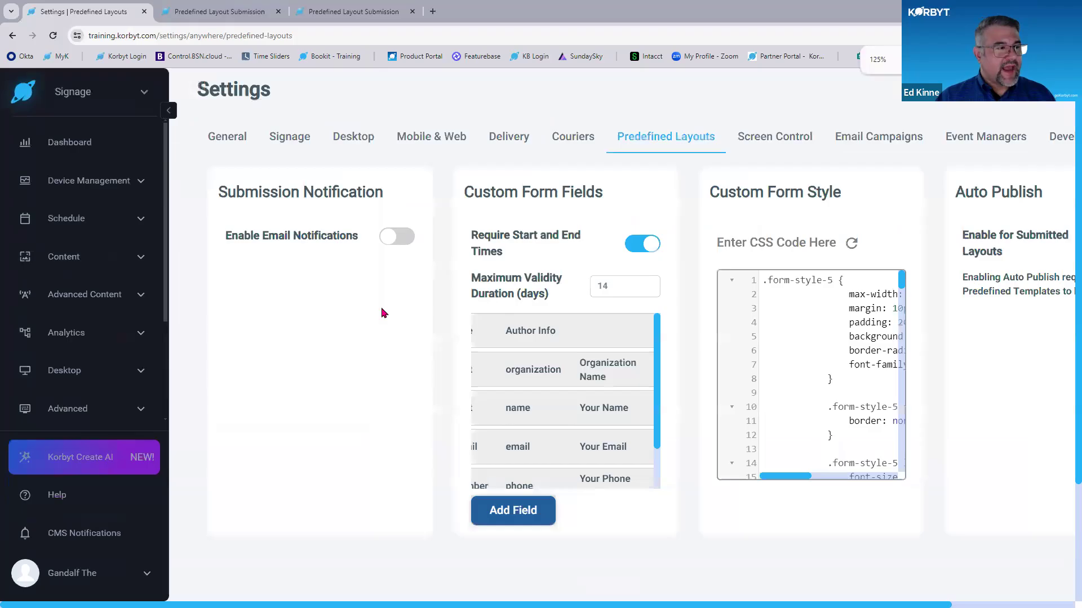
left_click(391, 247)
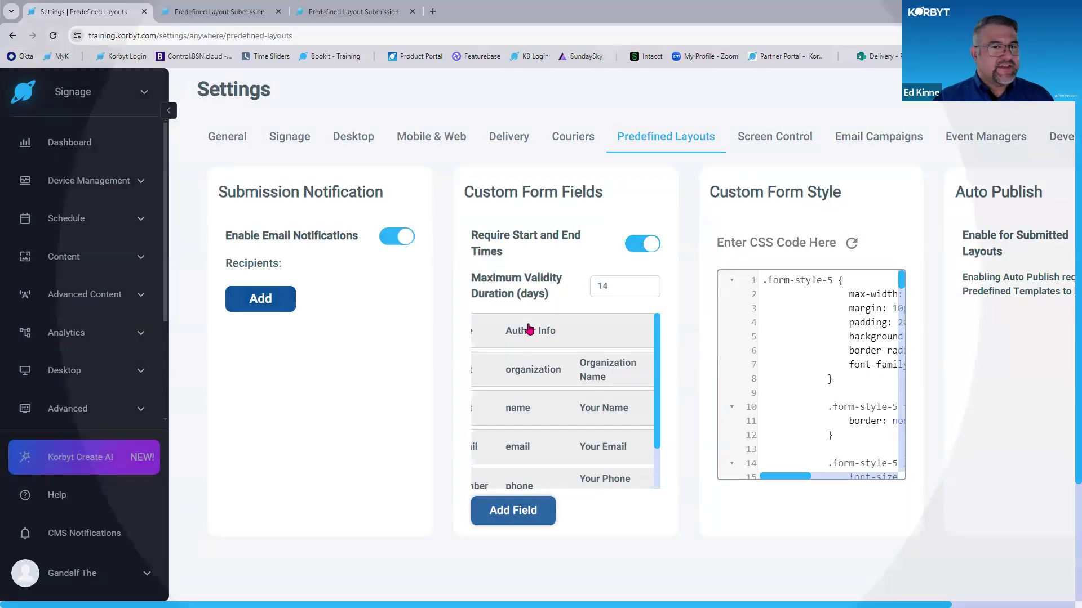
- Examine the custom form fields and the start and end time requirement in the Predefined Layouts settings
key("ctrl+minus")
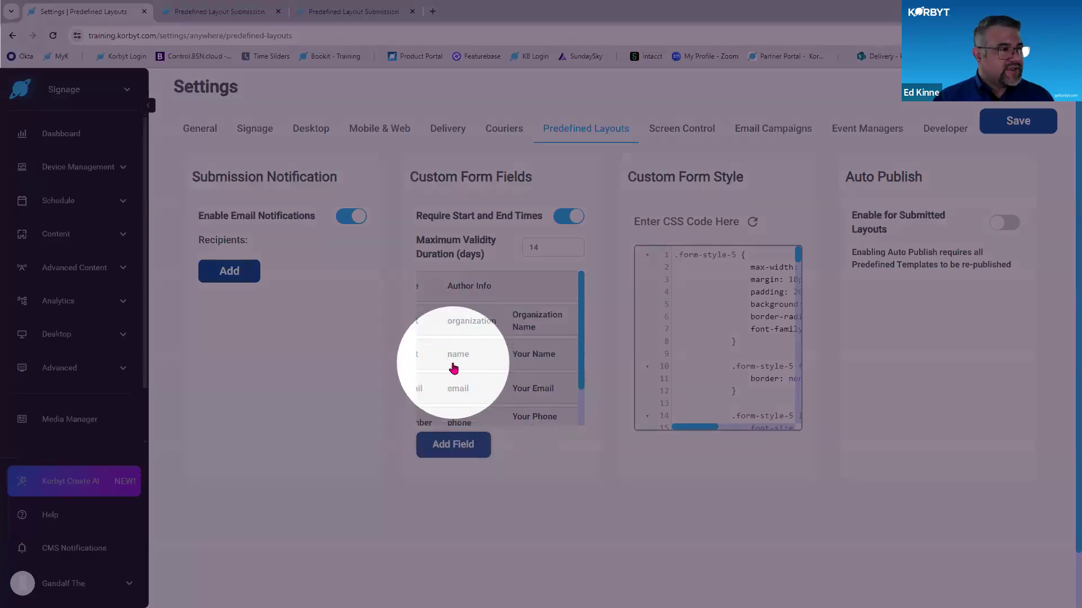
key("ctrl+minus")
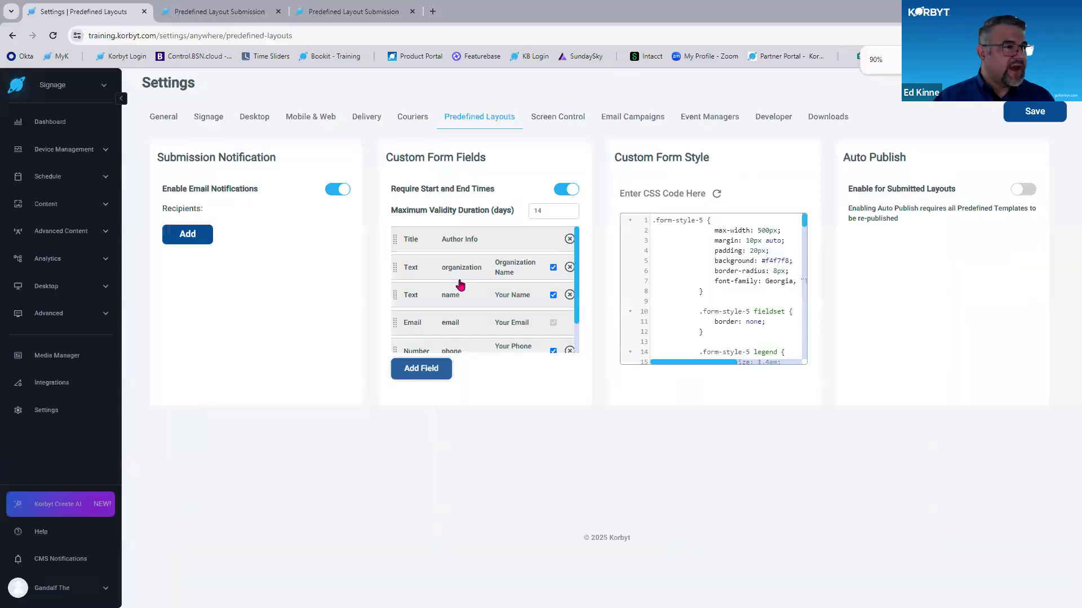
key("ctrl+plus")
key("ctrl+minus")
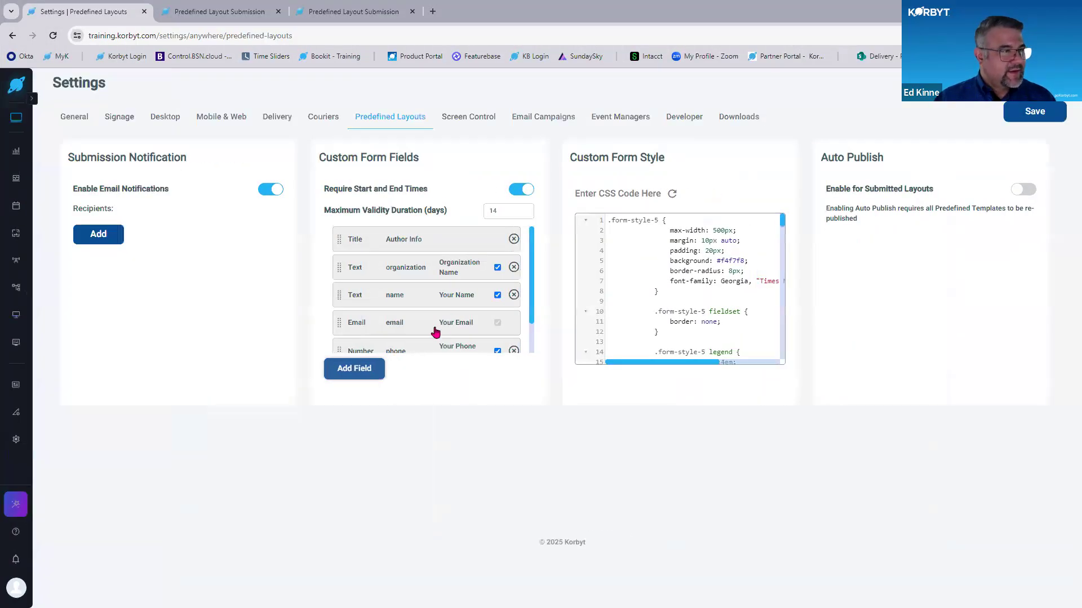
key("ctrl+plus")
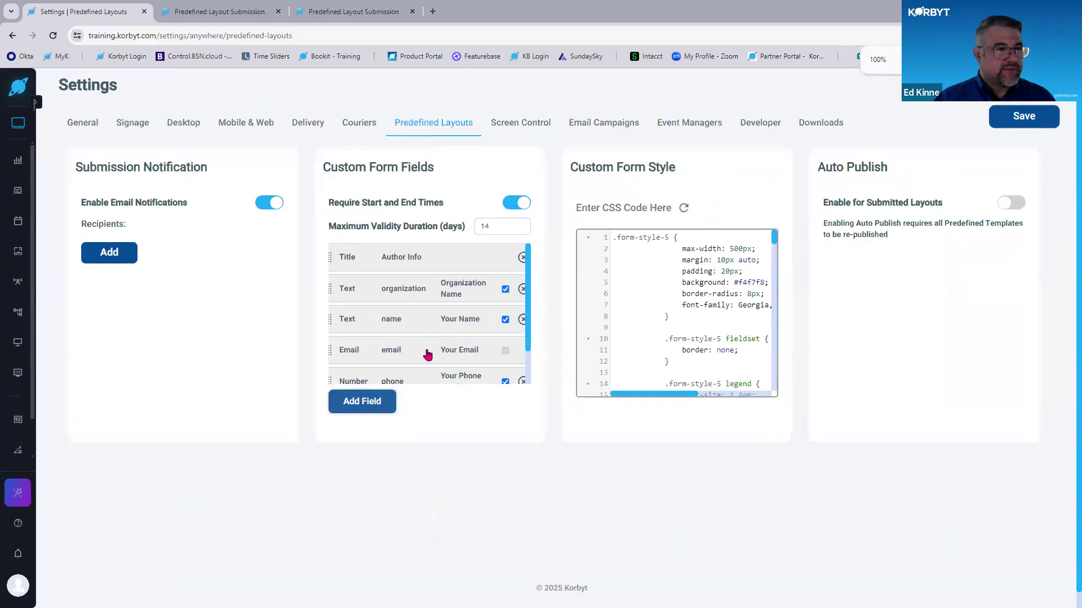
key("ctrl")
key("ctrl")
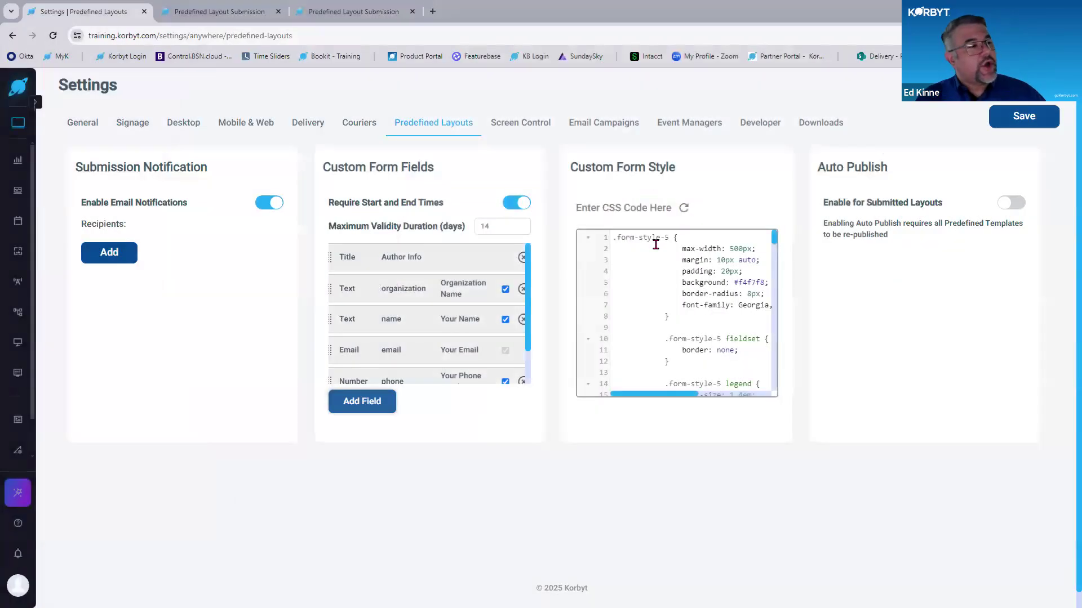
- Look through the custom form style CSS and compare it with the appearance of the single-template submission form
left_click_drag(654, 247, 686, 385)
left_click(490, 169)
left_click(219, 12)
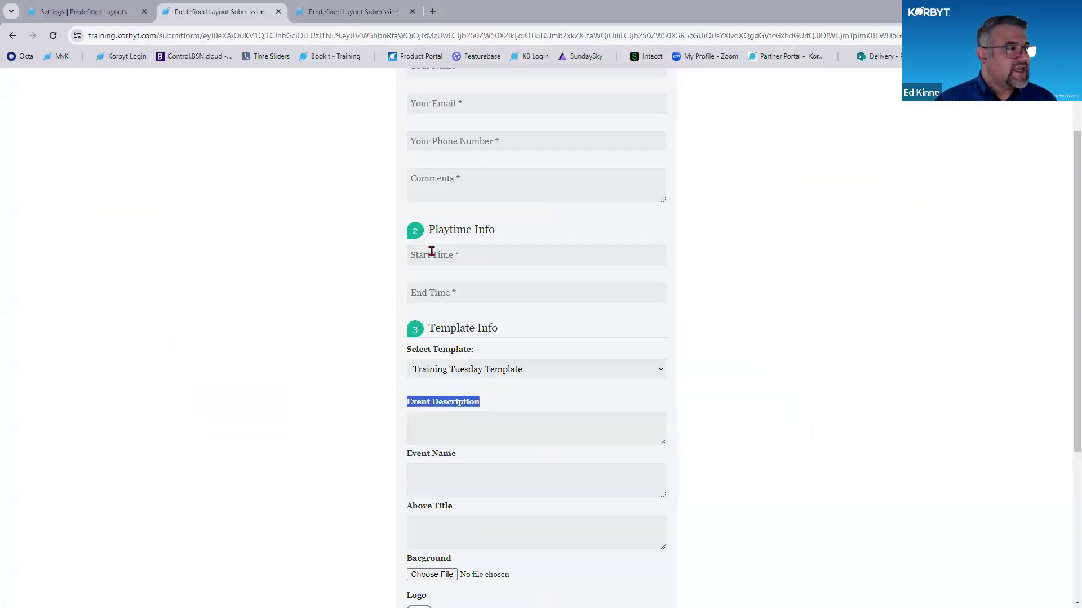
scroll(555, 325, "up", 2)
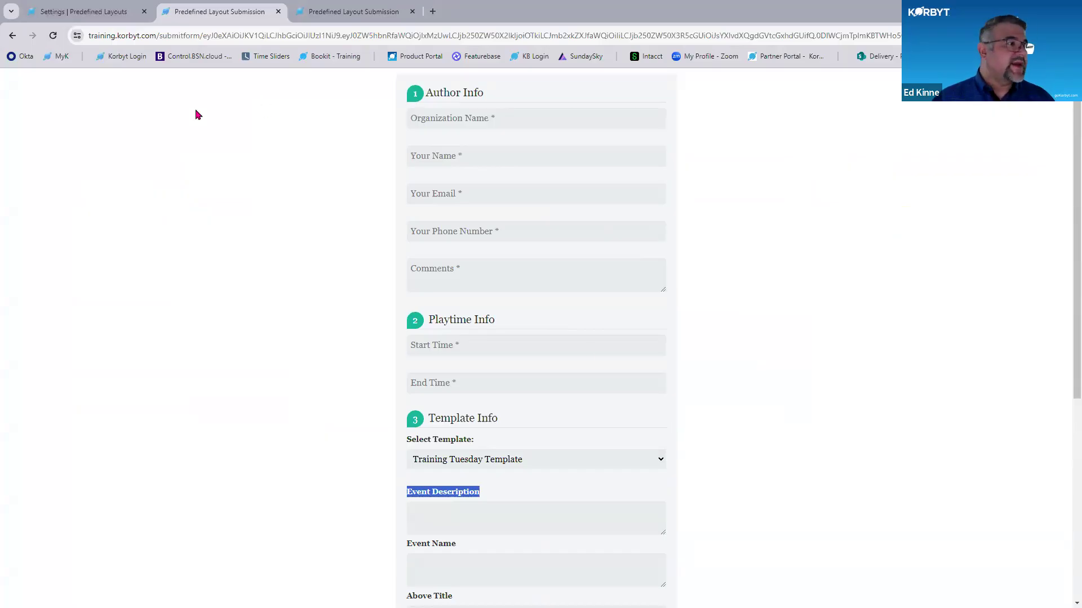
- Try enabling Auto Publish for submitted layouts, review the submission form, and switch Auto Publish back off
left_click(95, 14)
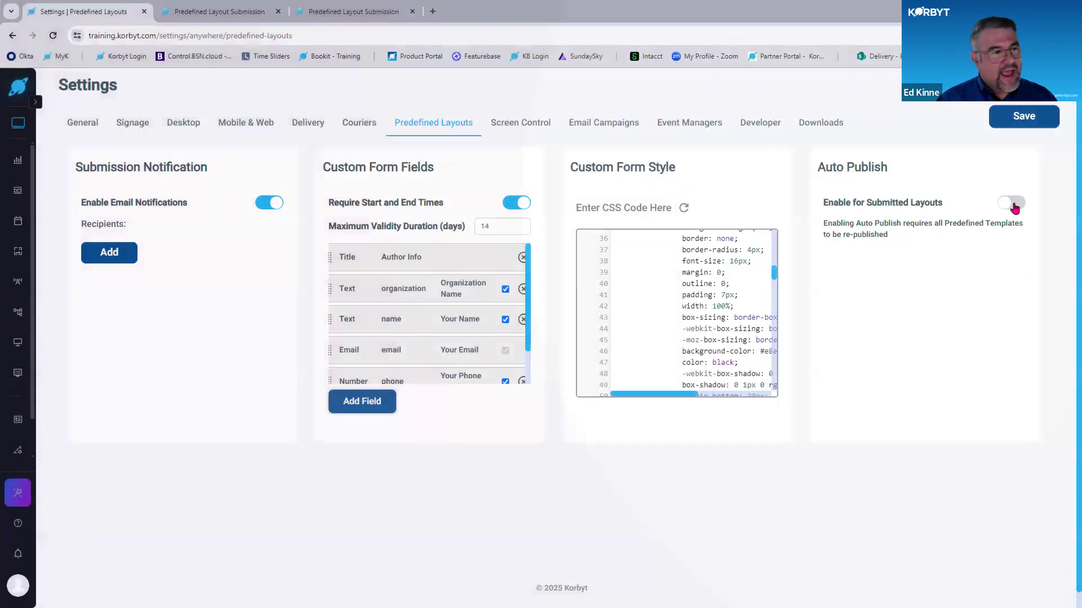
left_click(1013, 204)
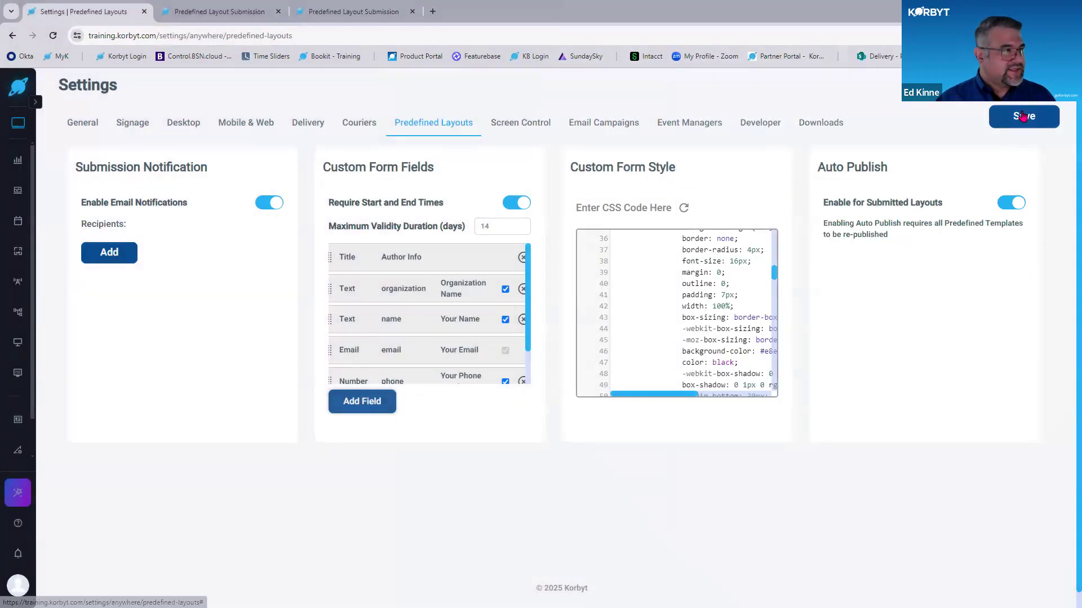
left_click(241, 11)
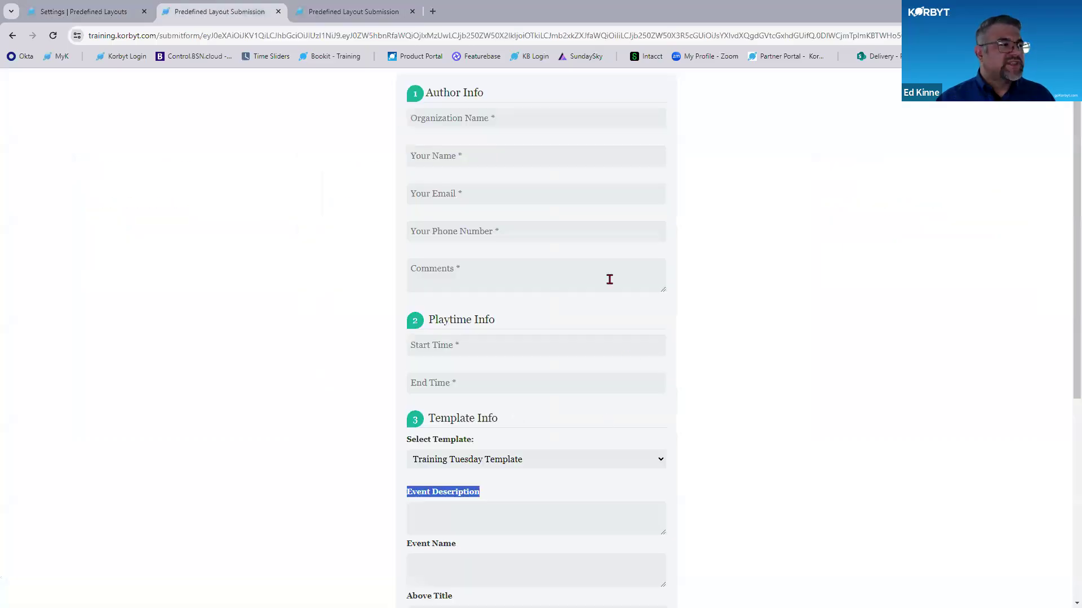
scroll(565, 216, "down", 5)
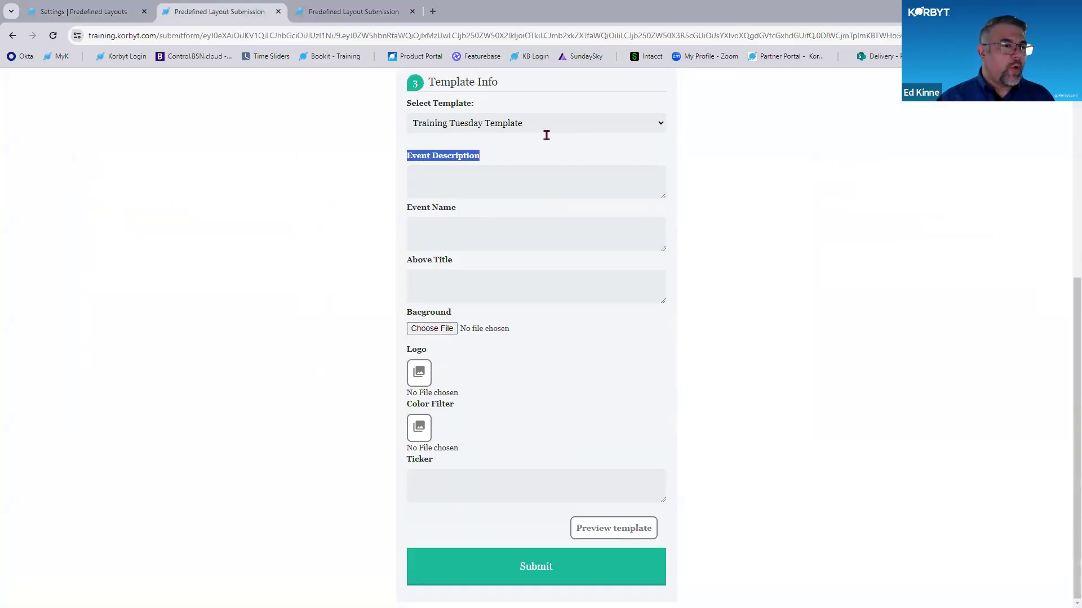
scroll(590, 333, "up", 5)
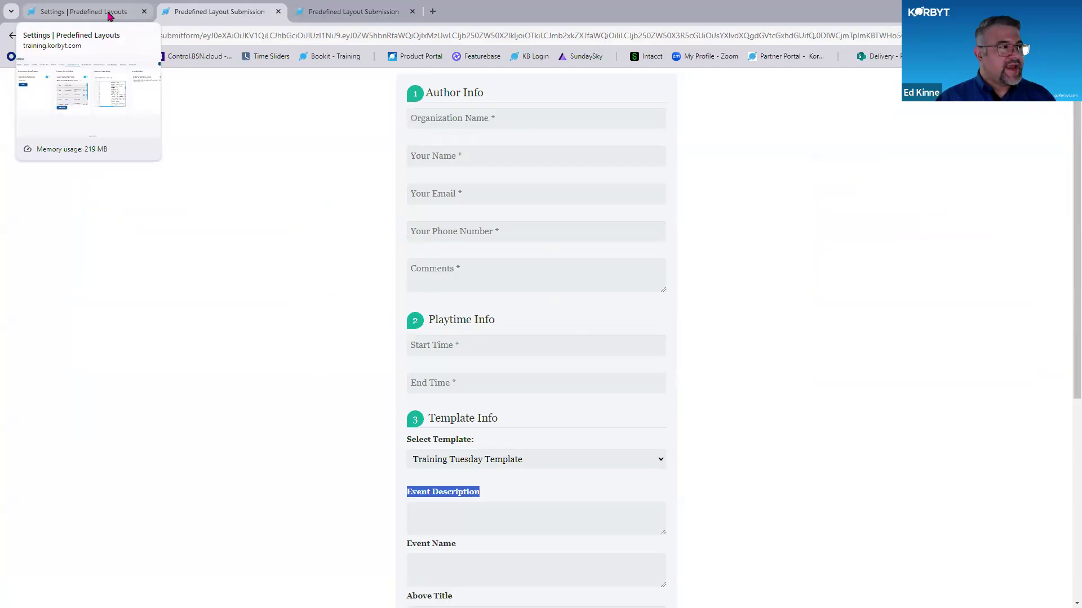
left_click(110, 16)
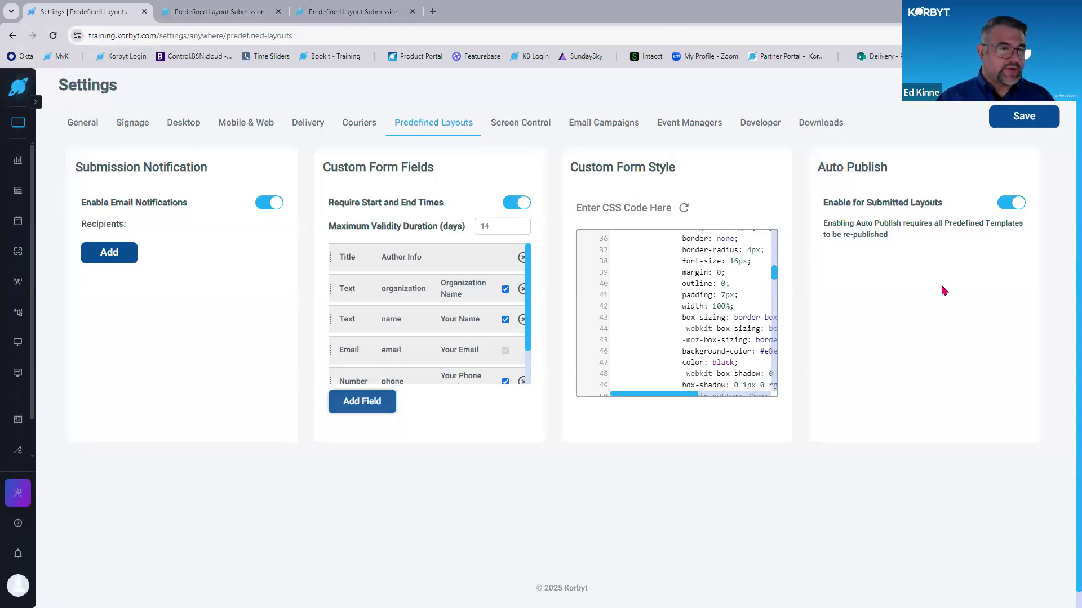
left_click(1008, 202)
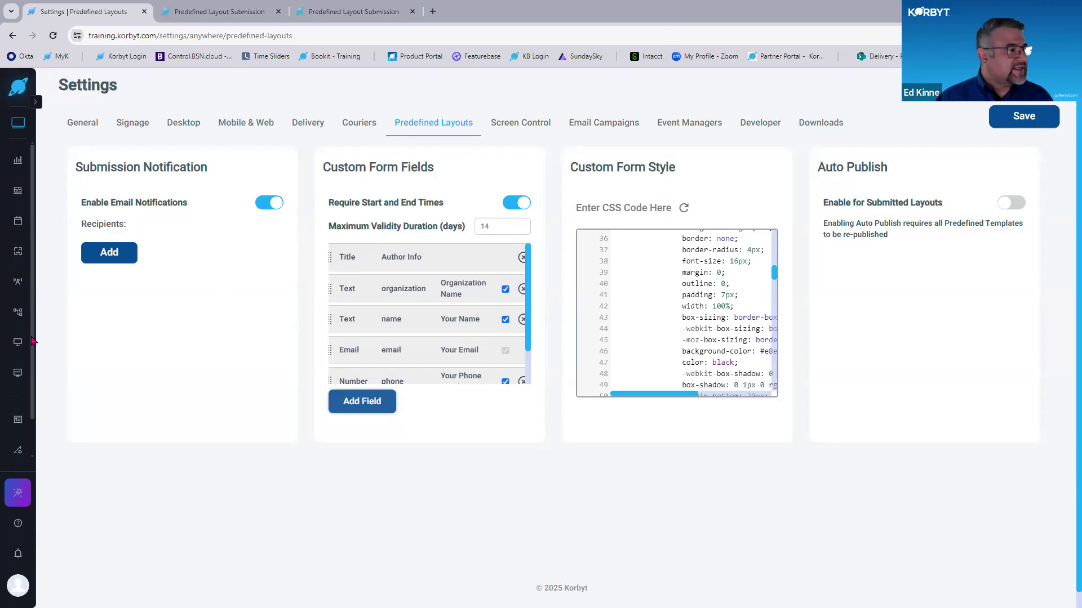
- Return to the predefined layouts from the Layouts page and open the layout settings of Trainign Tuesday Example
mouse_move(21, 255)
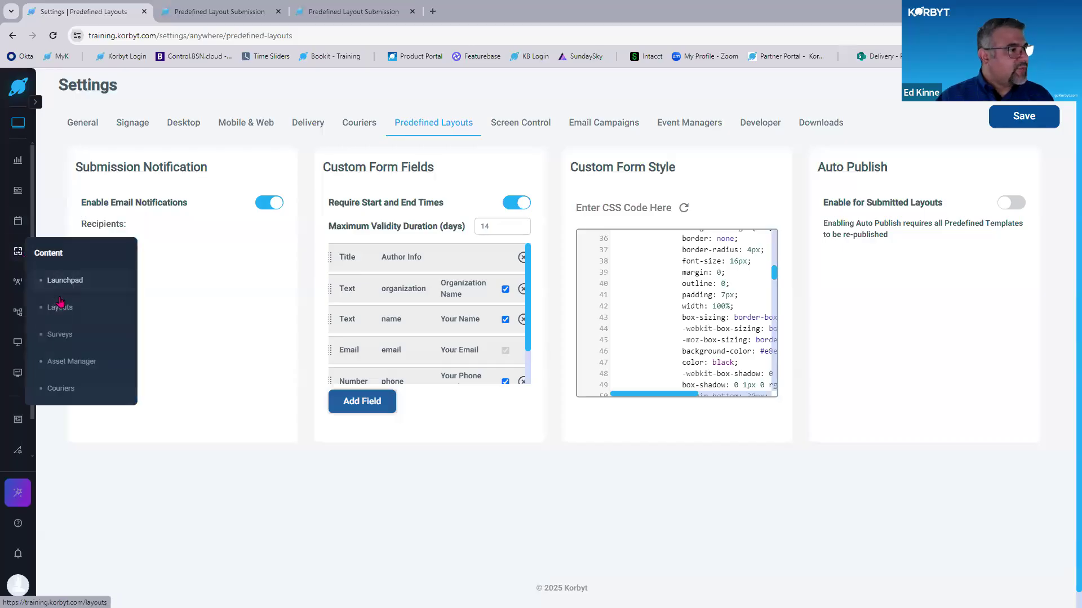
left_click(59, 317)
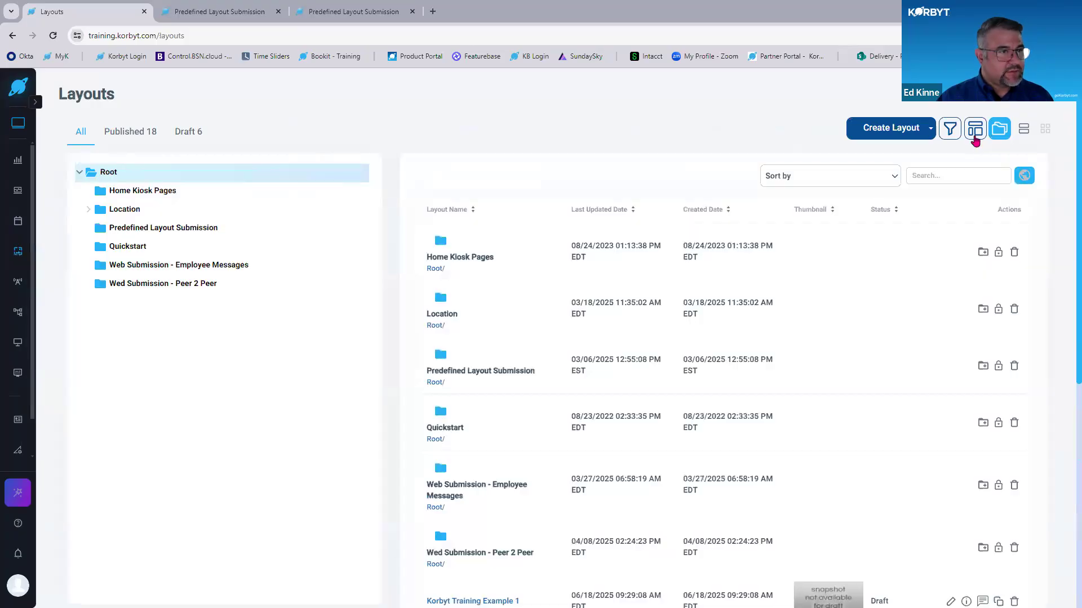
left_click(975, 138)
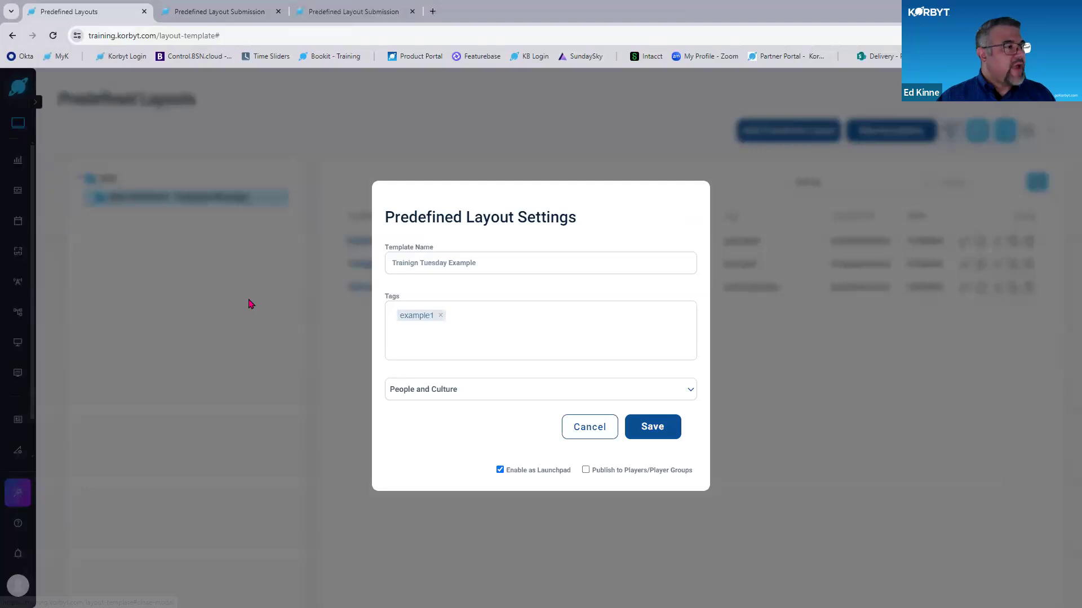
- Close the layout settings and open the Trainign Tuesday Example template from the People and Culture launchpads
left_click(251, 304)
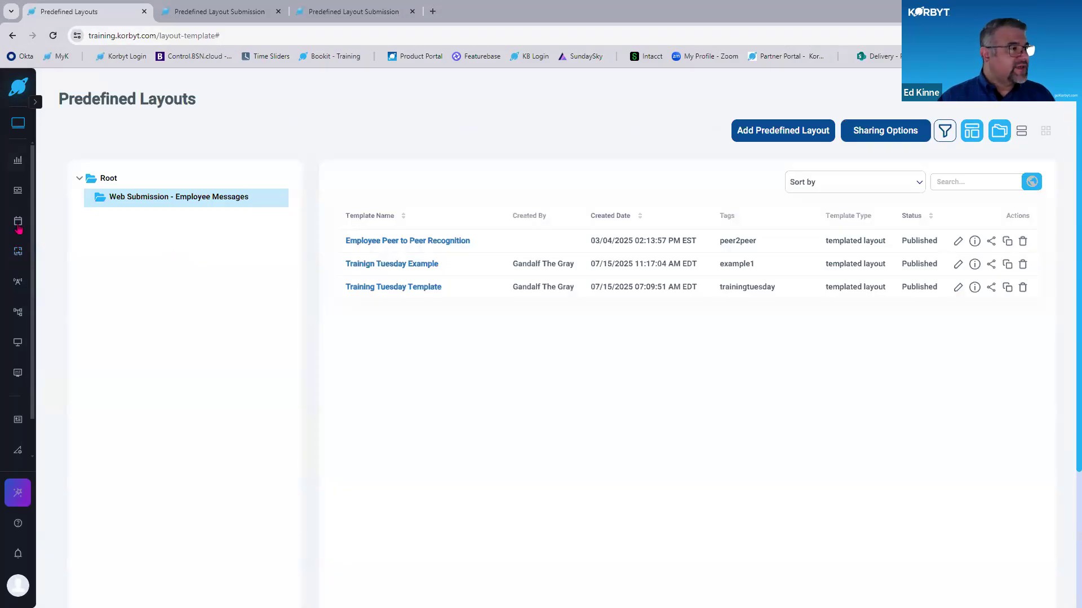
mouse_move(18, 252)
left_click(49, 286)
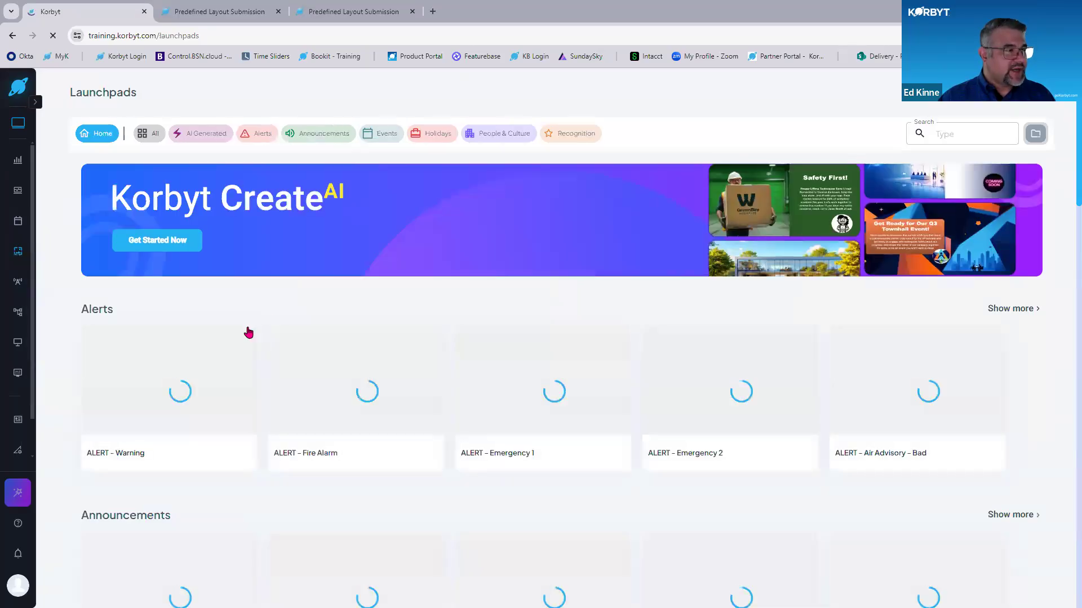
scroll(248, 332, "down", 8)
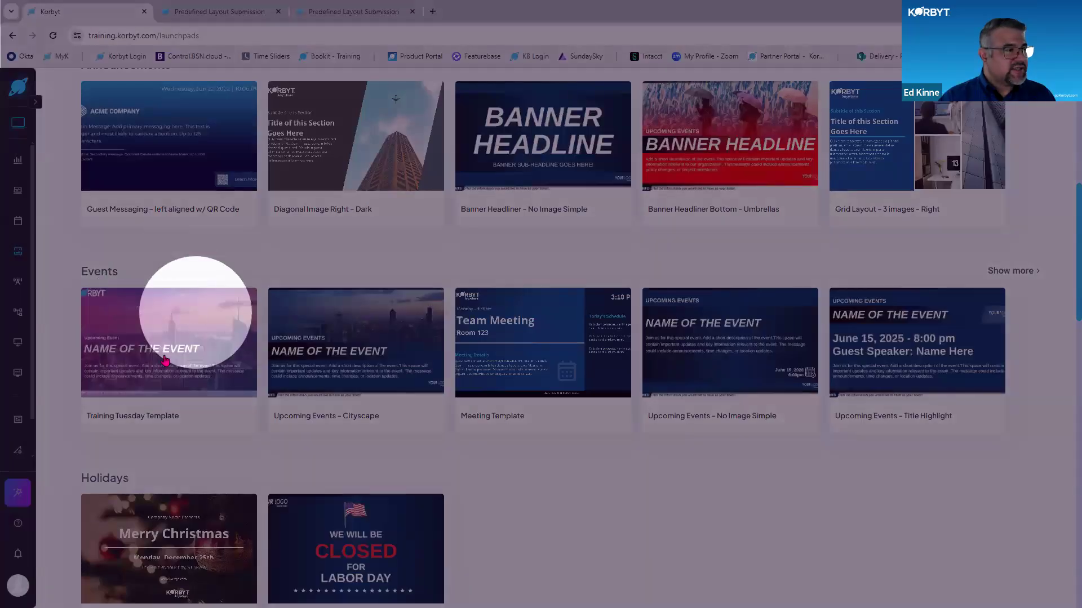
scroll(160, 361, "down", 8)
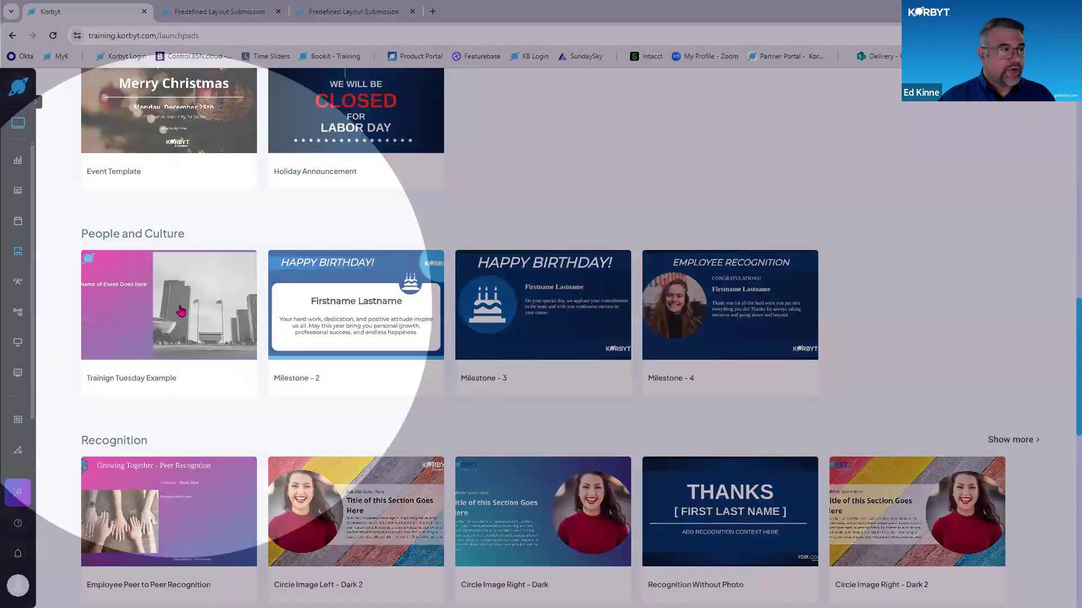
left_click(182, 309)
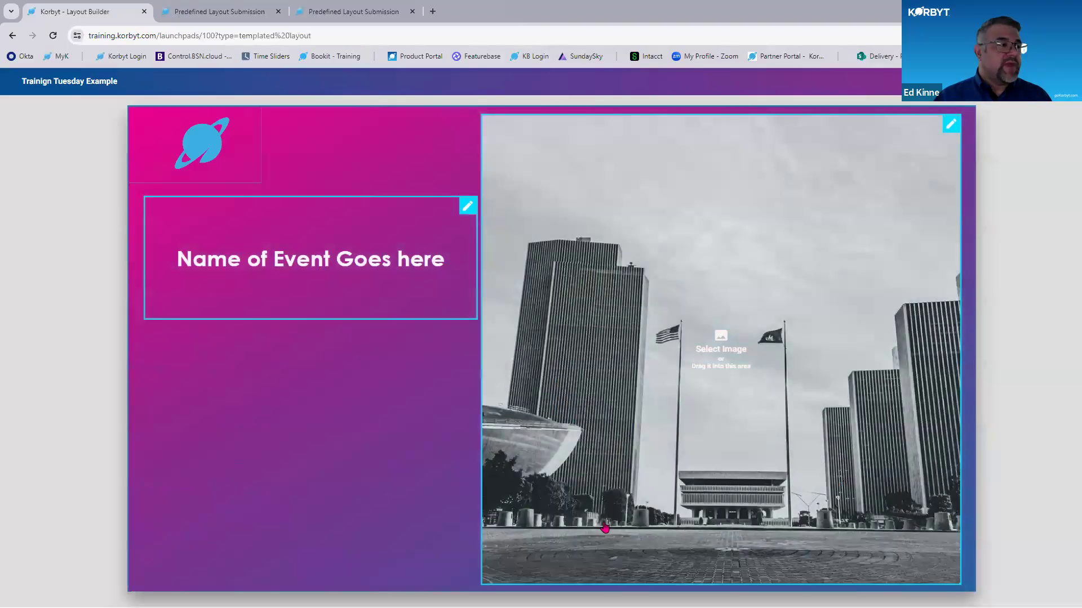
- Replace the event name text in the layout with "Happy Tuesday"
left_click(628, 121)
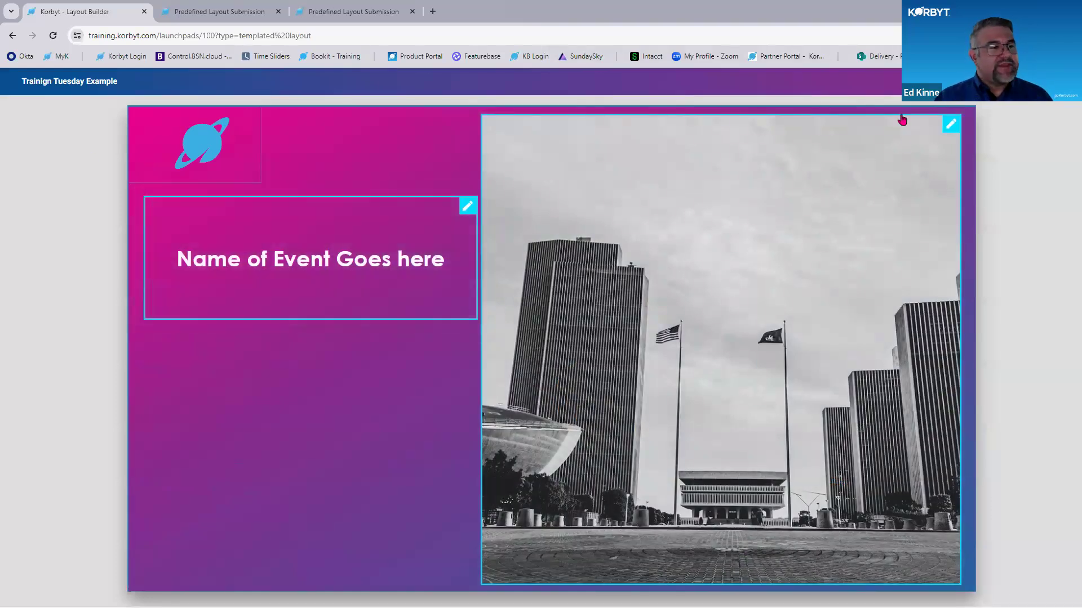
left_click(951, 124)
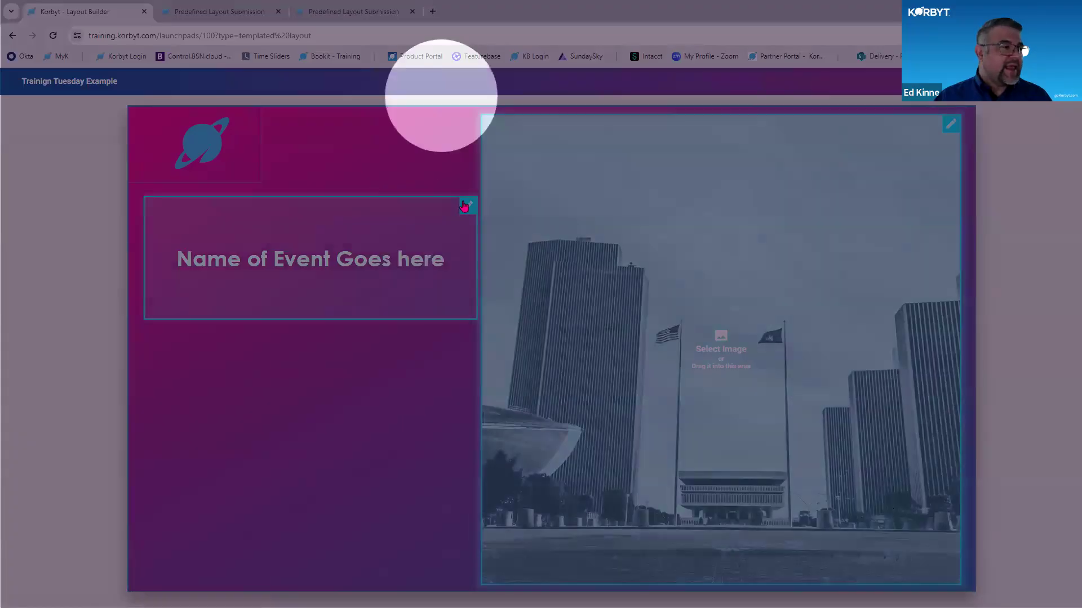
left_click(465, 205)
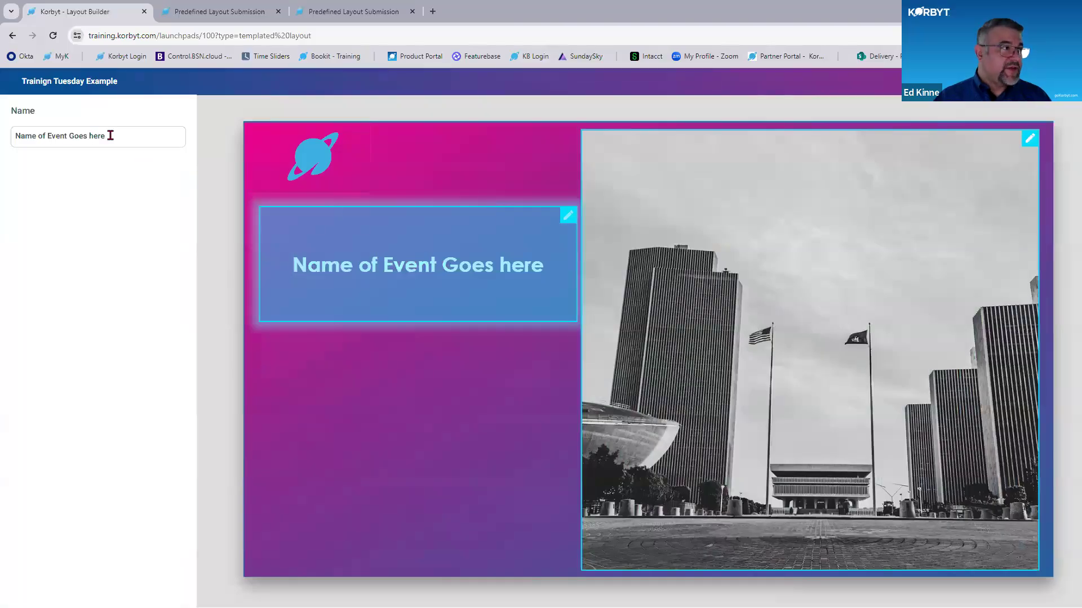
left_click(111, 135)
key("shift+Left")
key("shift+Left")
key("shift+Left")
key("shift+Left")
key("shift+Left")
key("shift+Left")
key("shift+Left")
key("shift+Left")
key("shift+Left")
key("shift+Left")
key("shift+Left")
key("shift+Left")
key("shift+Left")
key("shift+Left")
key("shift+Left")
key("shift+Left")
key("shift+Left")
key("shift+Left")
key("shift+Left")
key("shift+Left")
key("BackSpace")
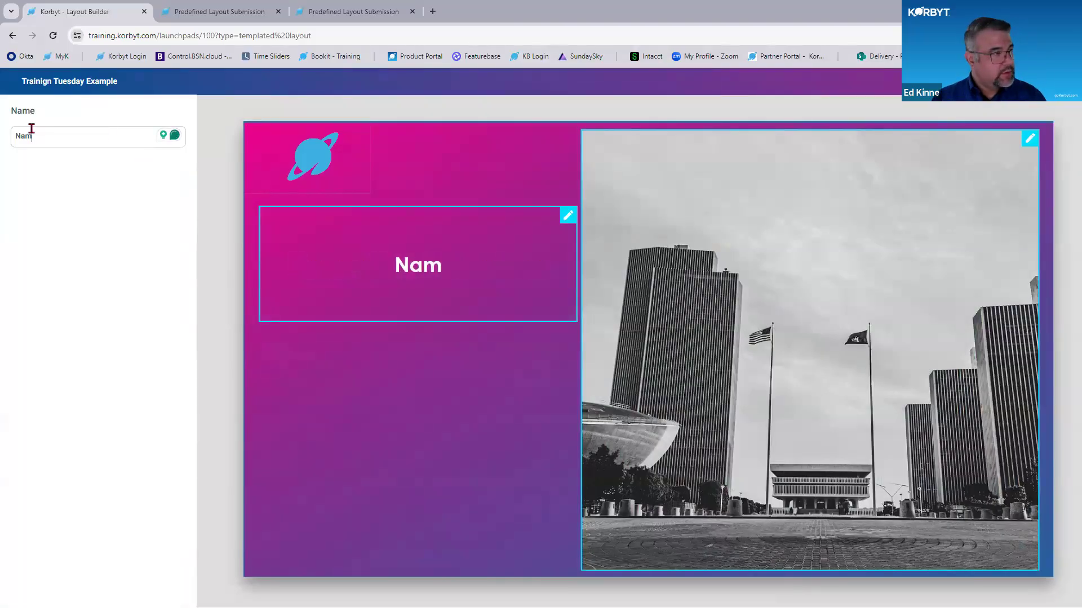
key("BackSpace")
key("BackSpace")
key("BackSpace")
type("Happy ")
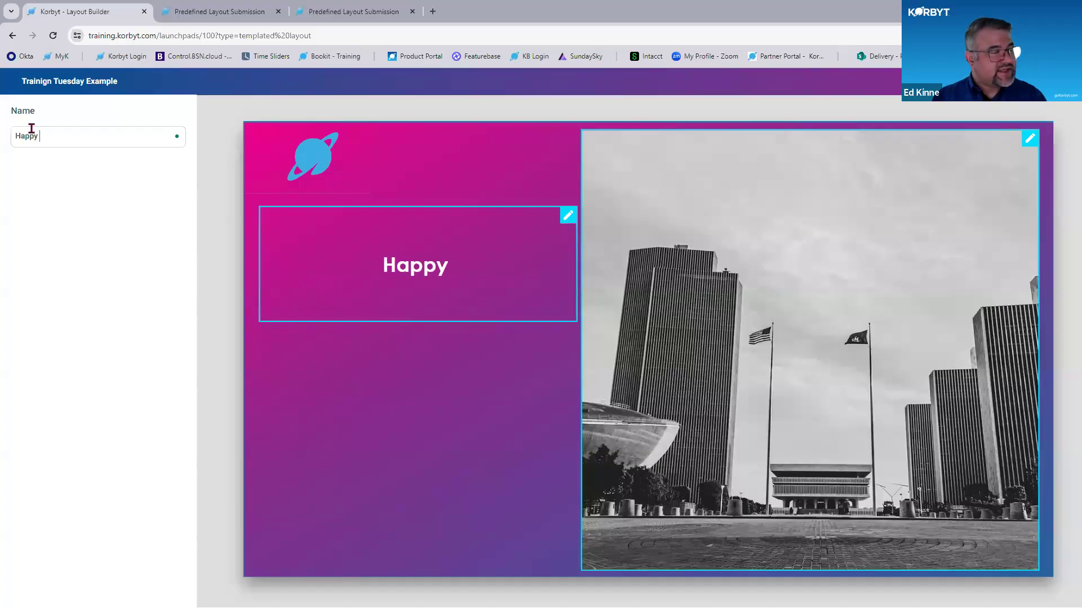
type("Tuesday")
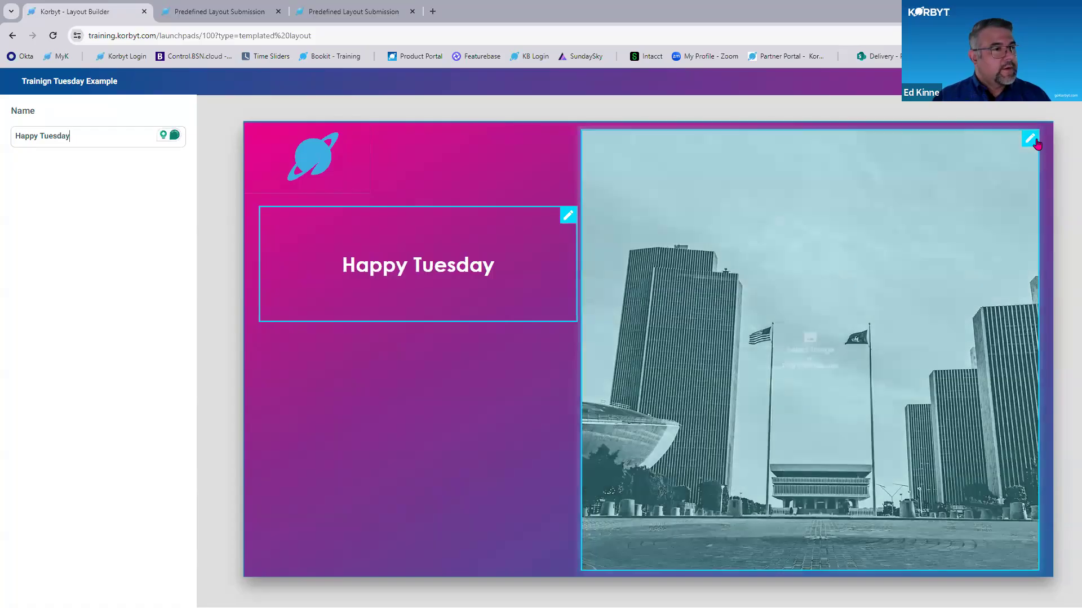
- Replace the main image with the photo of the ornate stone building with pointed dormers from the media library
left_click(1032, 140)
scroll(135, 462, "down", 2)
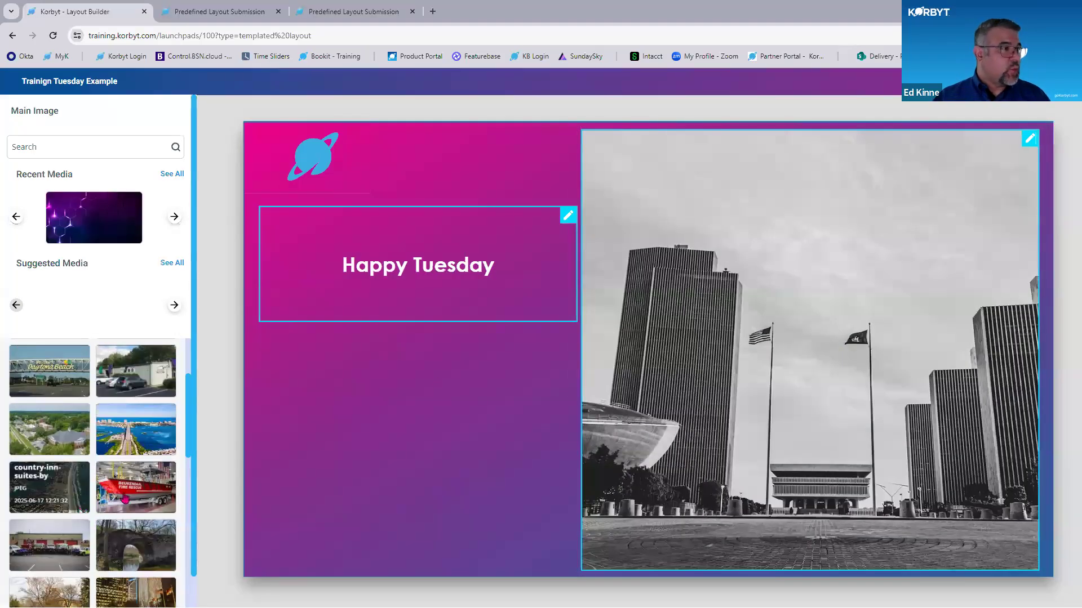
scroll(141, 535, "down", 3)
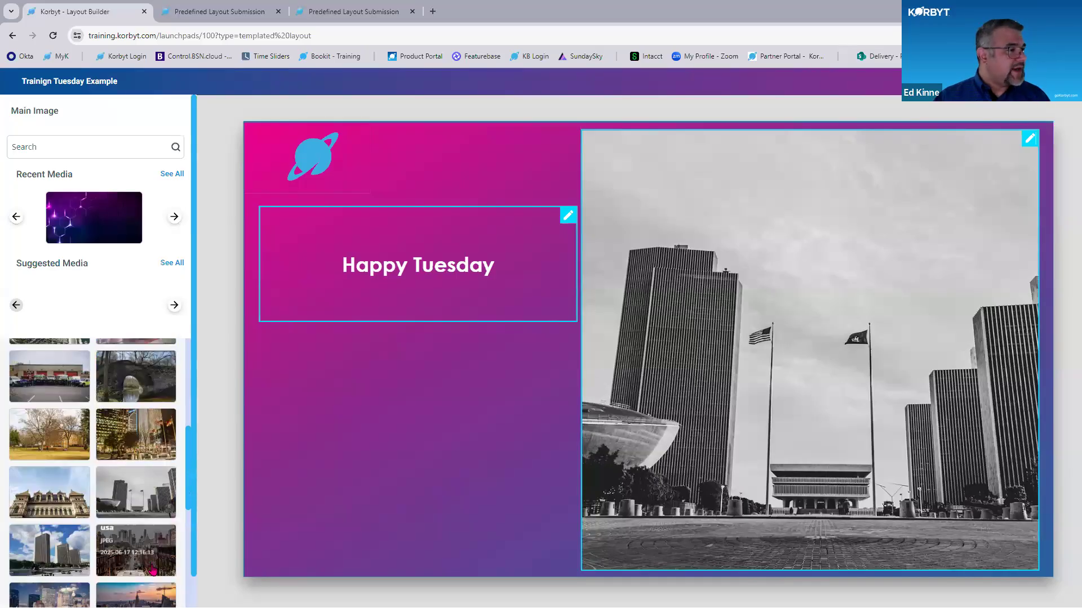
left_click(73, 500)
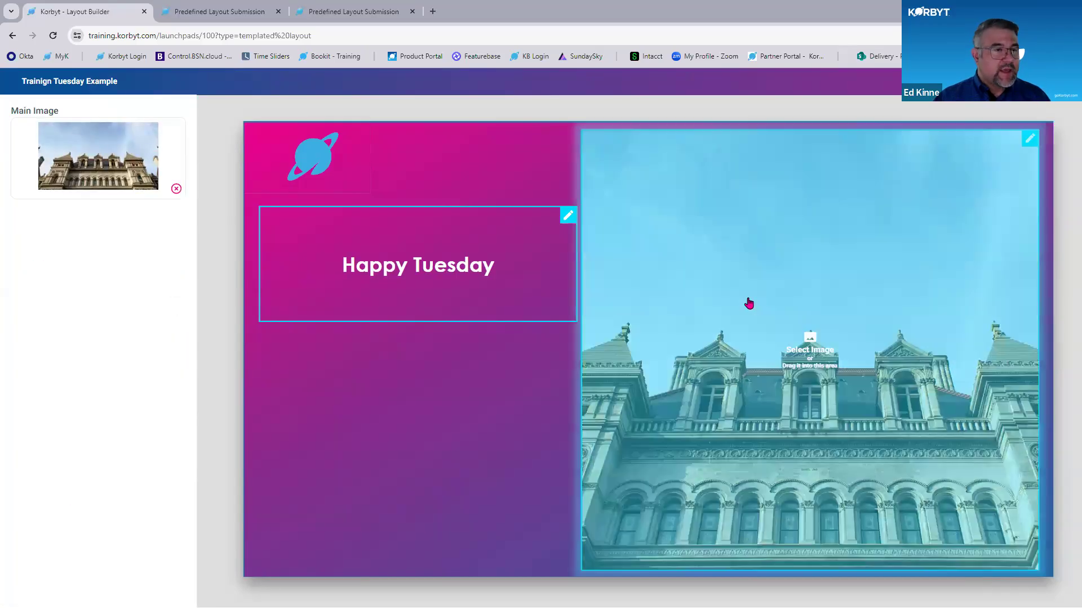
key("ctrl")
key("ctrl")
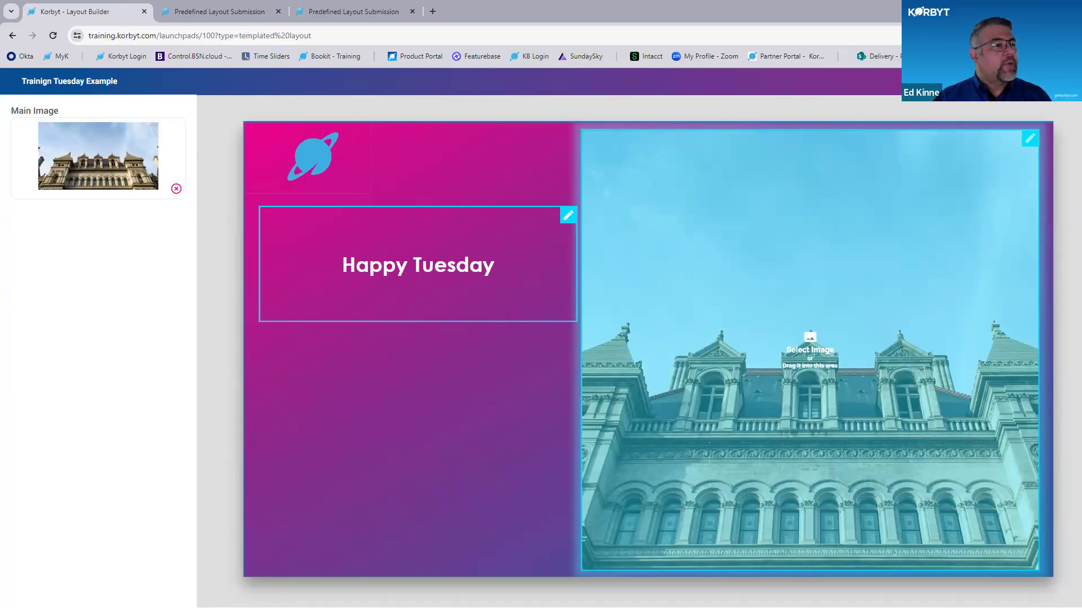
- Start publishing the launchpad and name it "Training Tuesday Launchpad"
left_click(1043, 82)
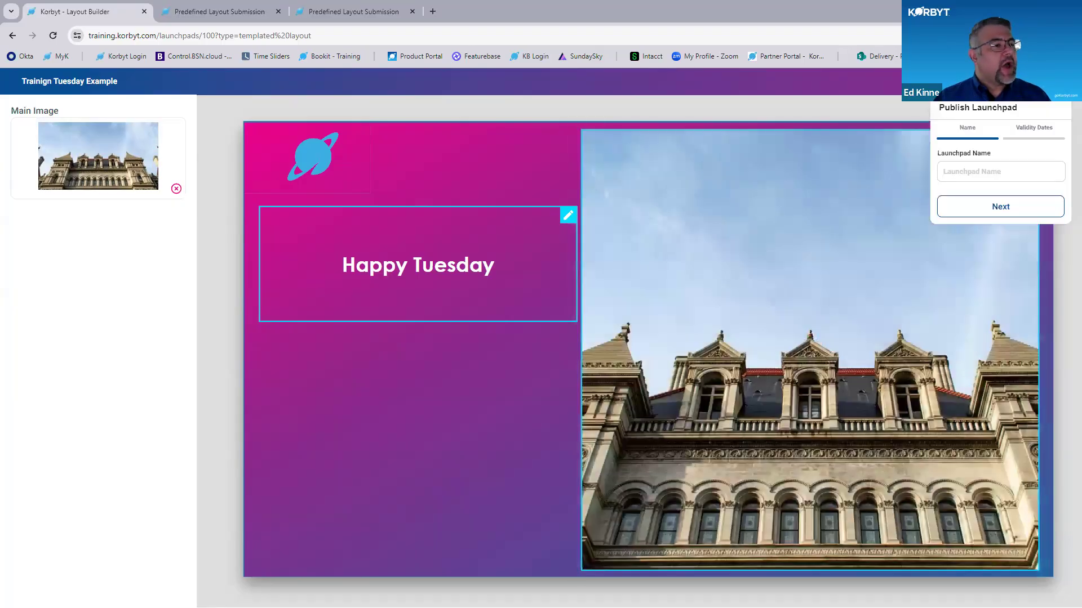
left_click(1002, 163)
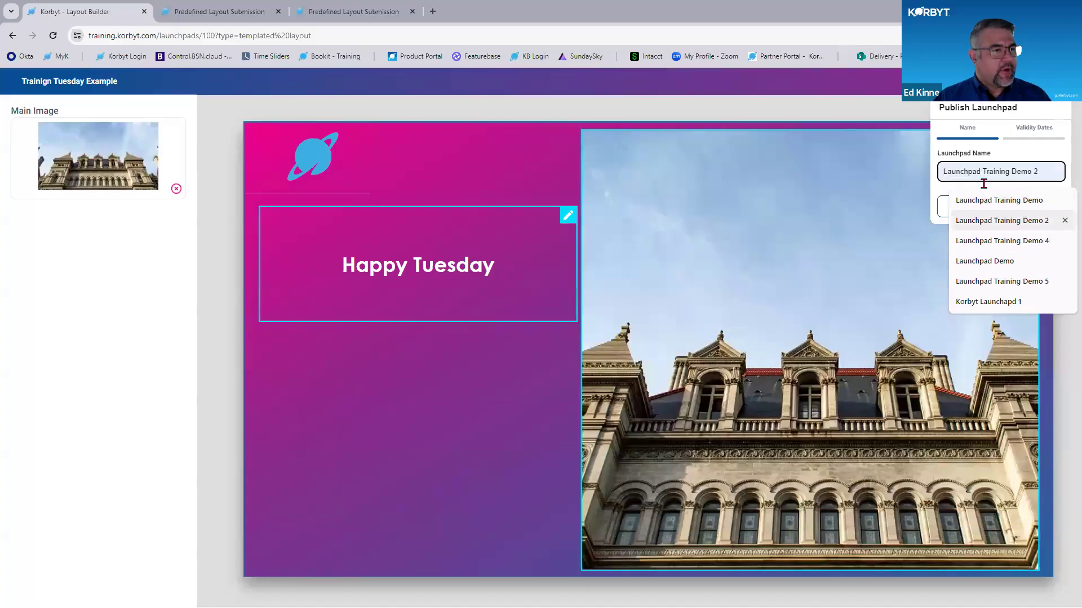
type("Training Tuesday Launchpad")
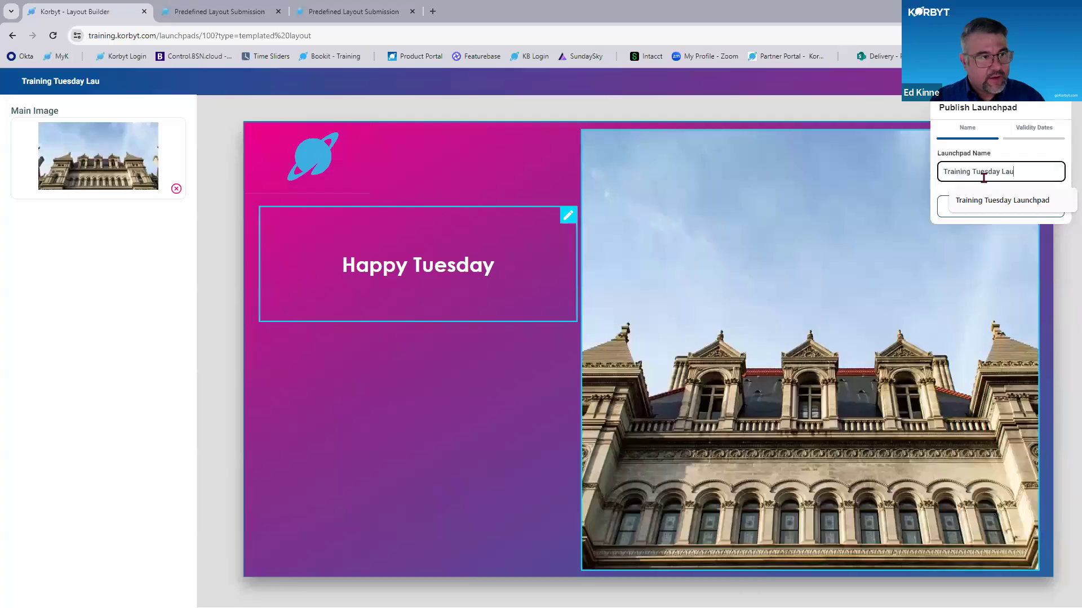
- Set the validity dates from 07/21/2025 11:31 AM to 07/25/2025 11:31 AM and publish the launchpad
left_click(1049, 129)
left_click(1058, 192)
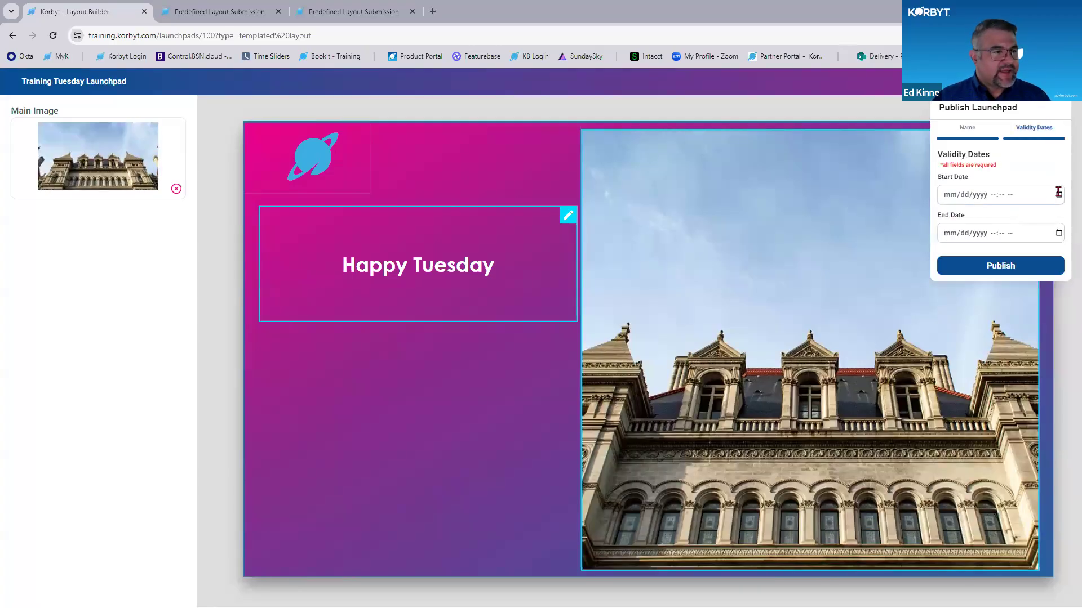
left_click(875, 302)
left_click(1045, 160)
left_click(1055, 232)
left_click(1057, 233)
left_click(936, 340)
left_click(1046, 162)
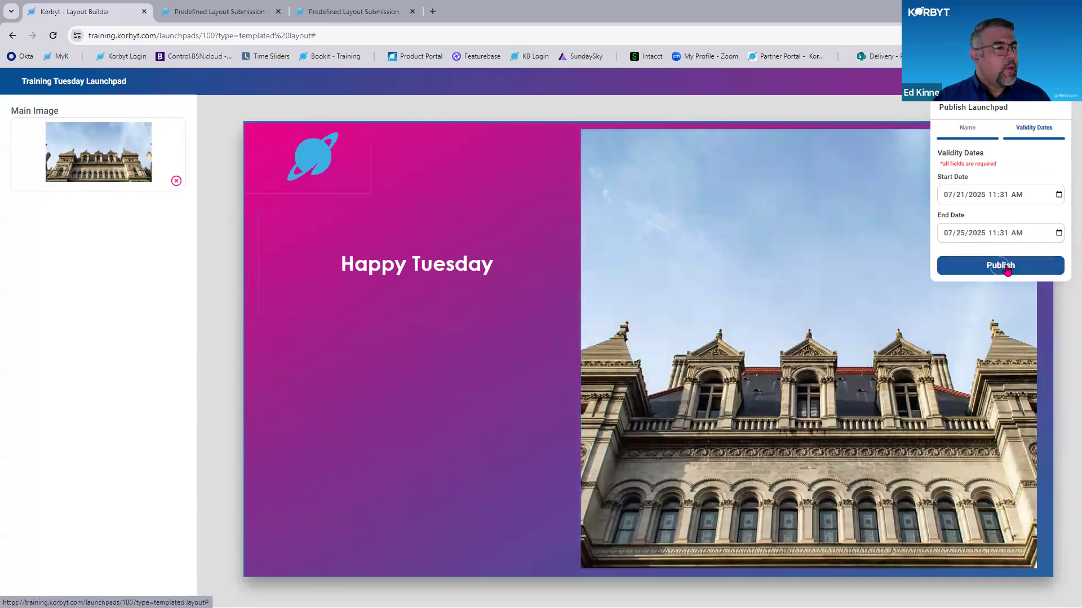
left_click(1000, 266)
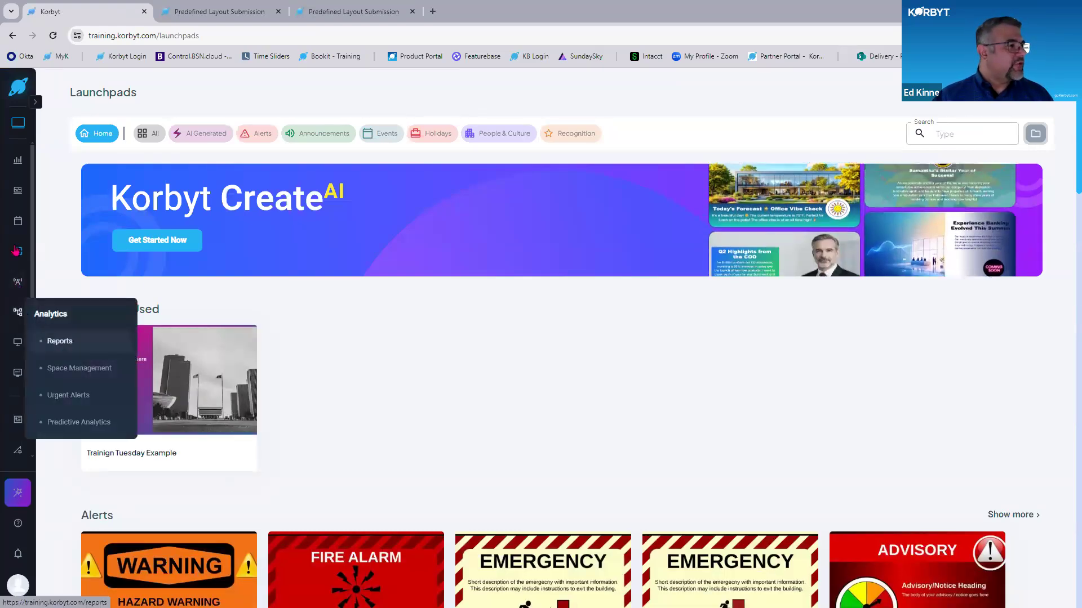
- Open the Layouts page, list the layouts without folders, and enlarge the page to view the Training Tuesday Launchpad entry
mouse_move(17, 254)
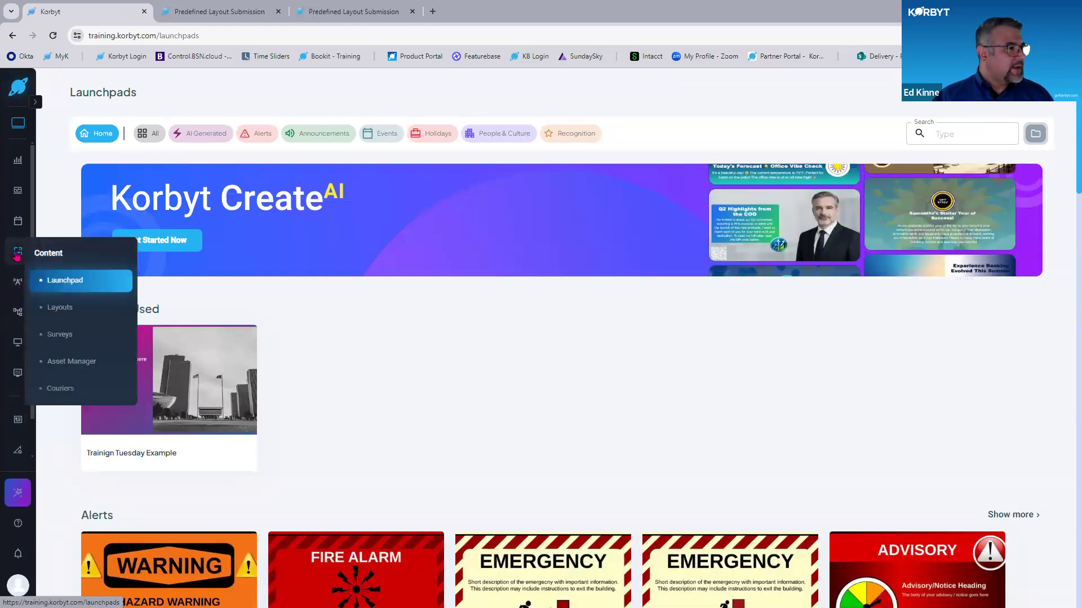
left_click(74, 307)
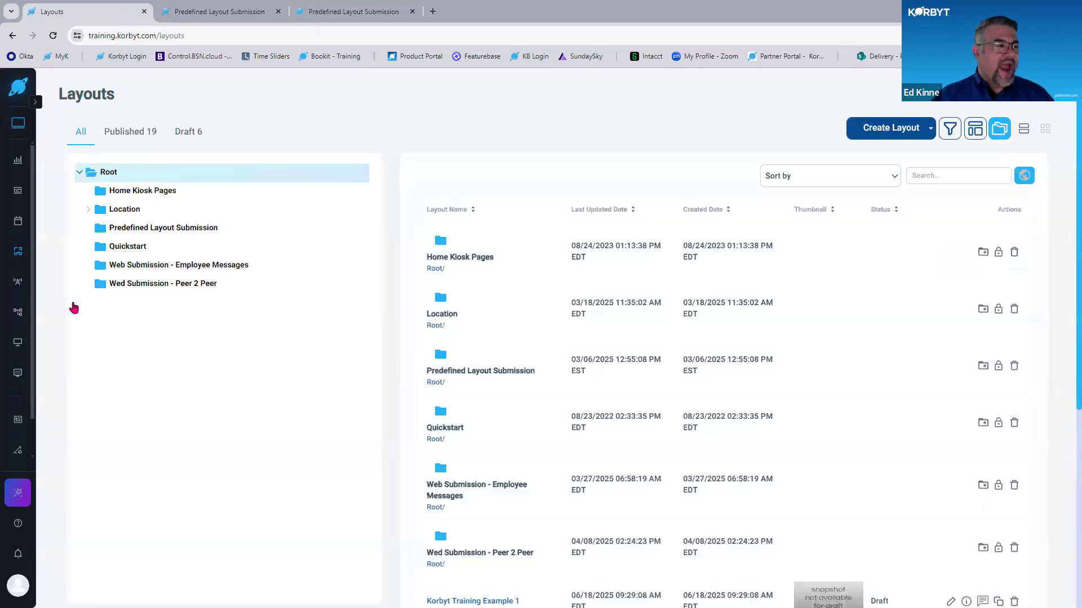
left_click(999, 129)
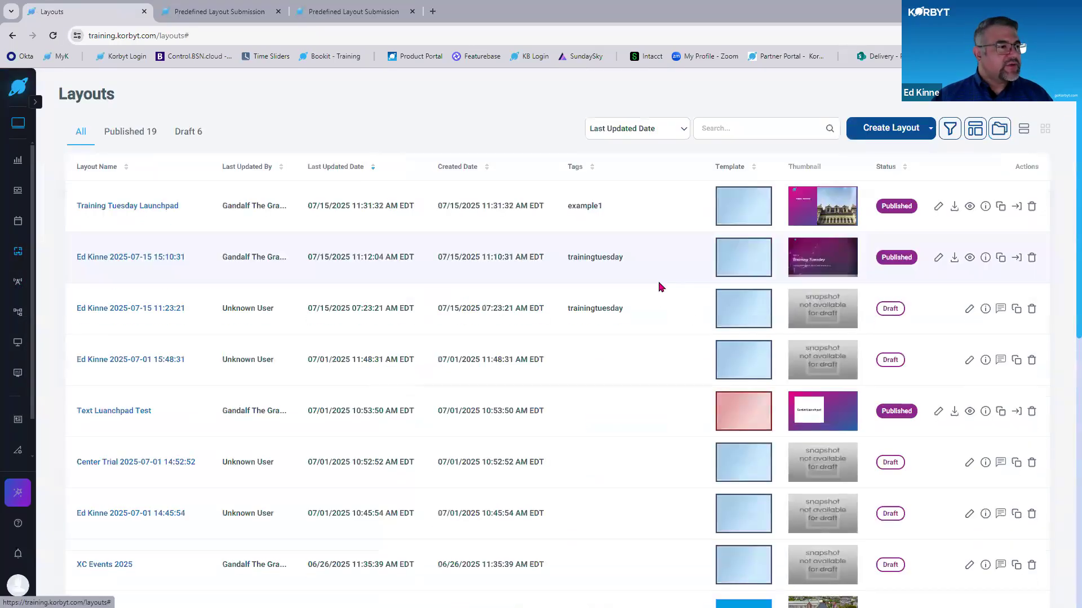
key("ctrl+plus")
key("ctrl+plus")
key("ctrl+plus")
key("ctrl+plus")
key("ctrl+plus")
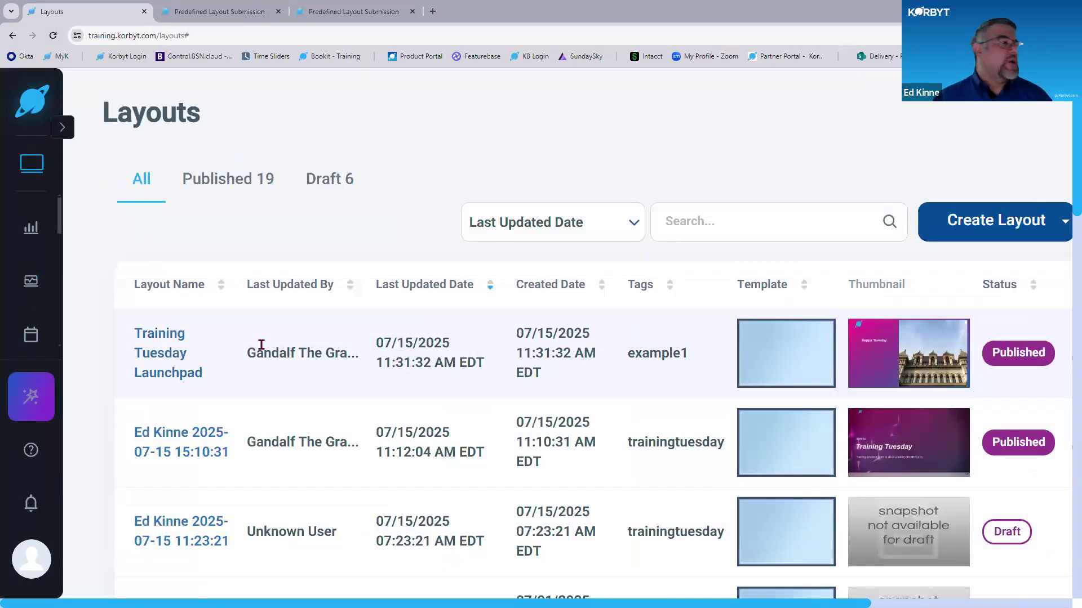
- Glance at the submission form, return to the layouts list, and highlight the Training Tuesday Launchpad layout's tag
left_click(186, 7)
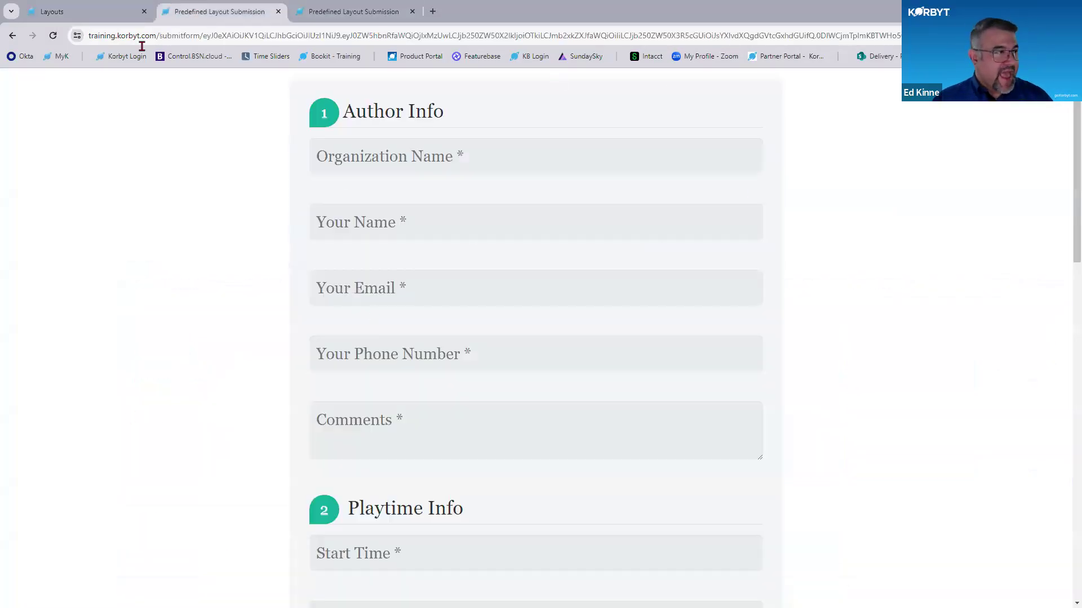
left_click(114, 13)
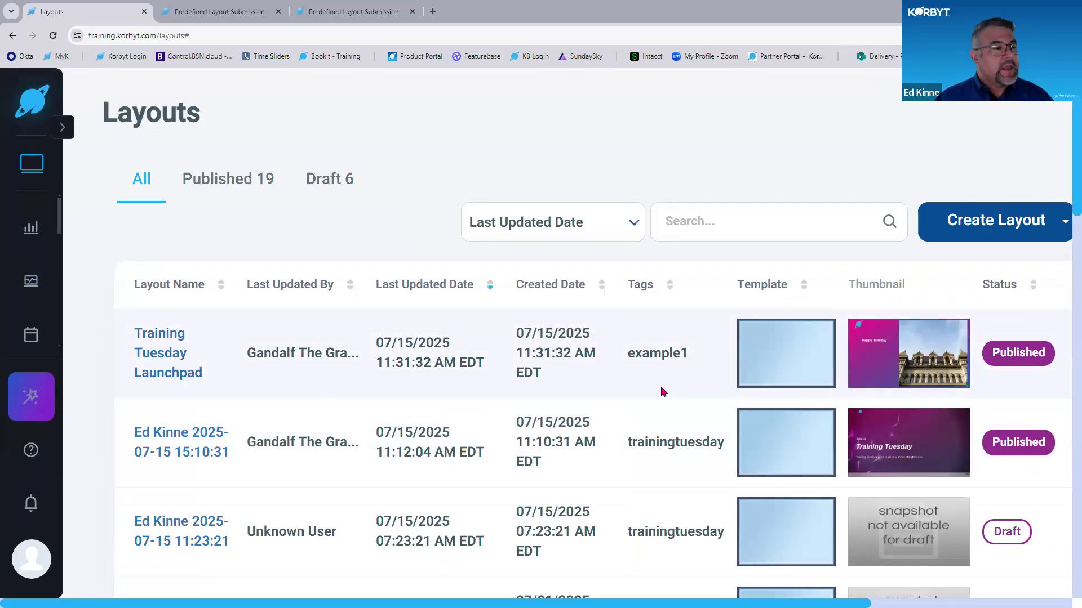
double_click(671, 355)
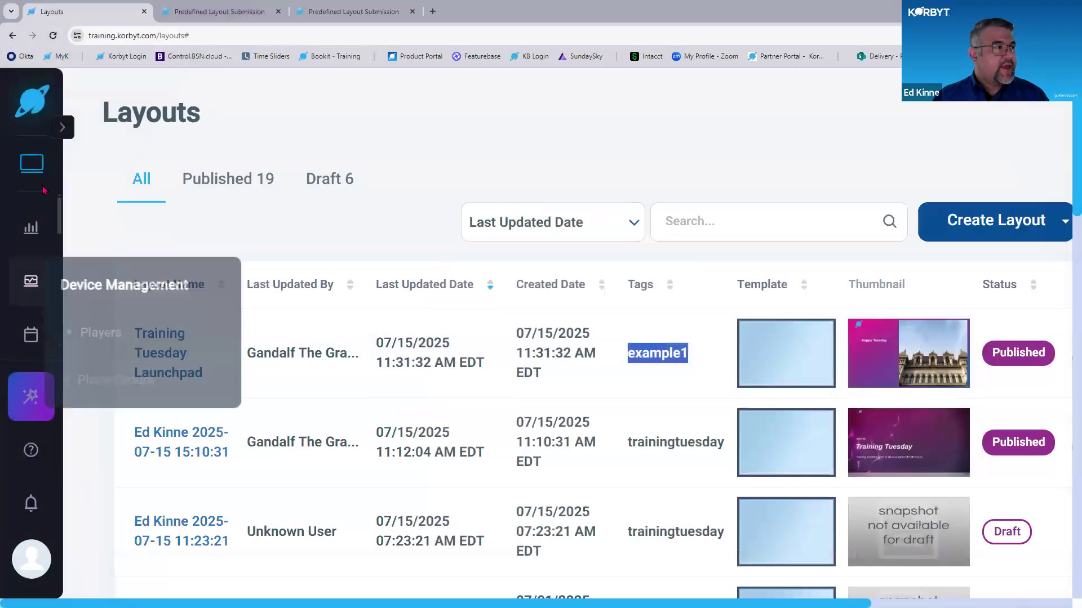
- Go to the signage playlists and open Training Tuesday Clever 1 for editing
mouse_move(31, 280)
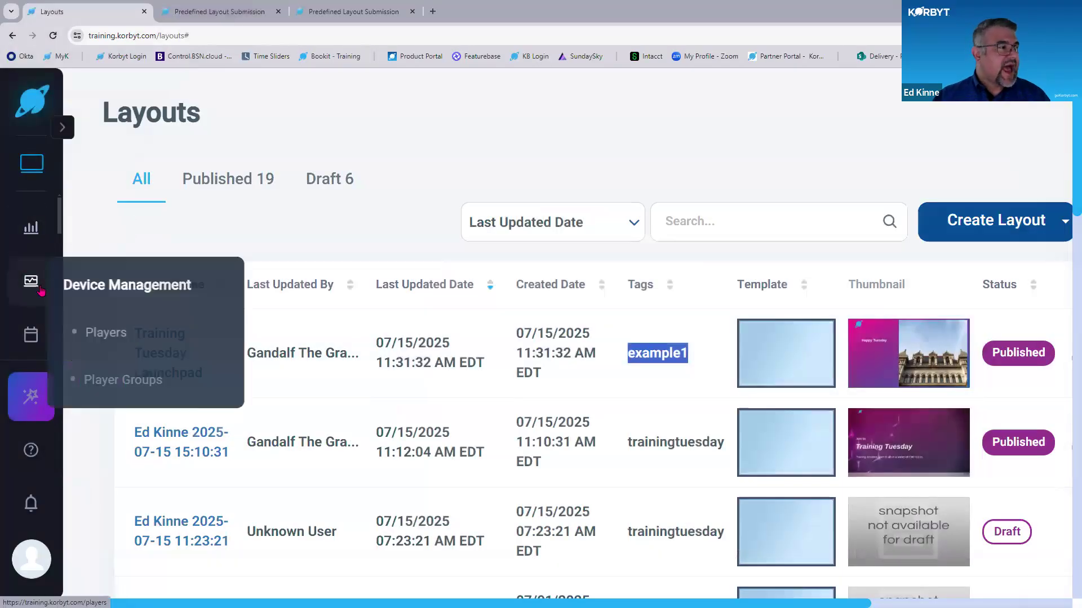
mouse_move(31, 335)
left_click(99, 389)
key("ctrl+minus")
key("ctrl+minus")
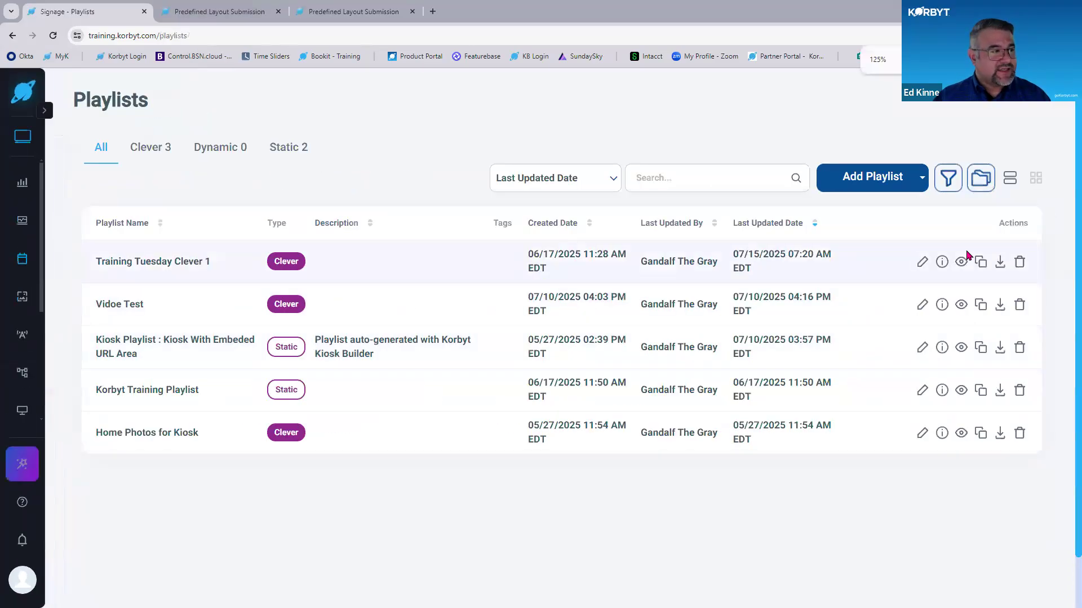
left_click(922, 264)
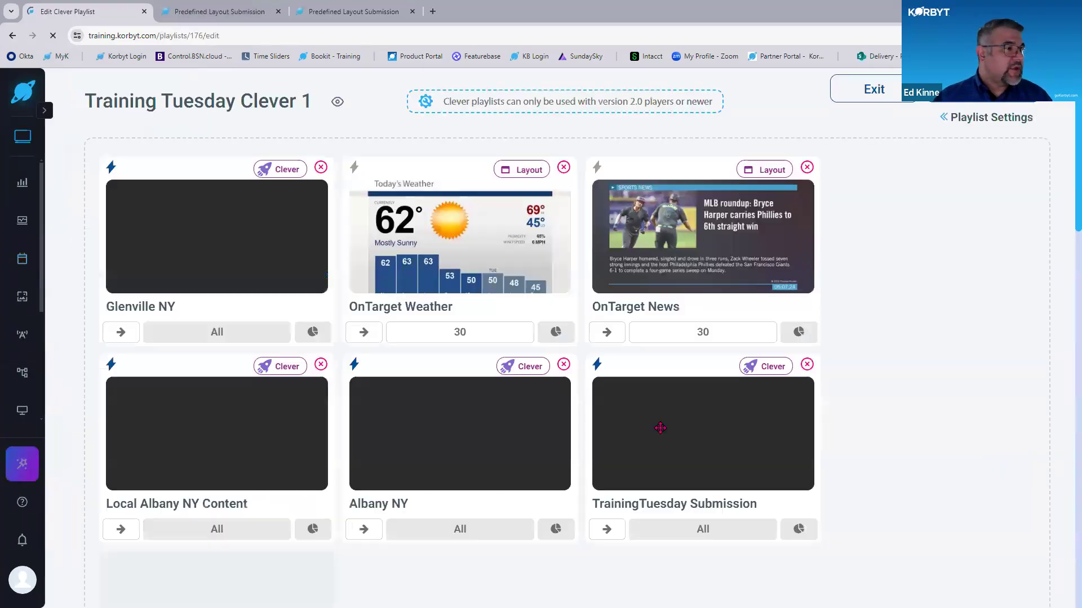
- Start a new Clever content trigger in the playlist and set its condition to Tag Is example1
scroll(503, 483, "down", 10)
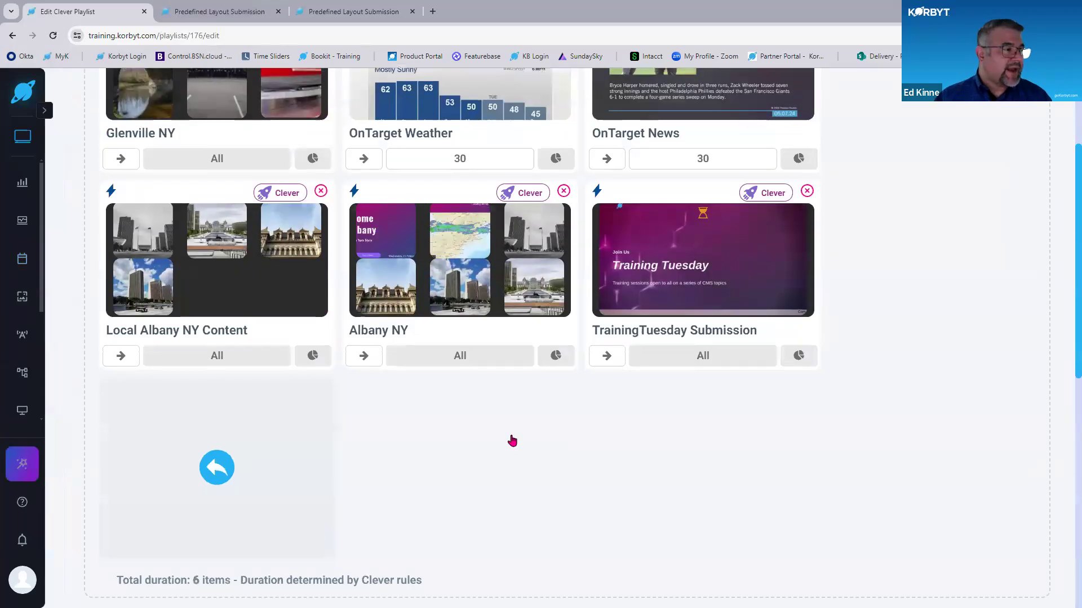
left_click(626, 254)
type("example1")
key("Return")
- Name the content trigger Example 3 and add it to the Clever playlist
left_click(395, 190)
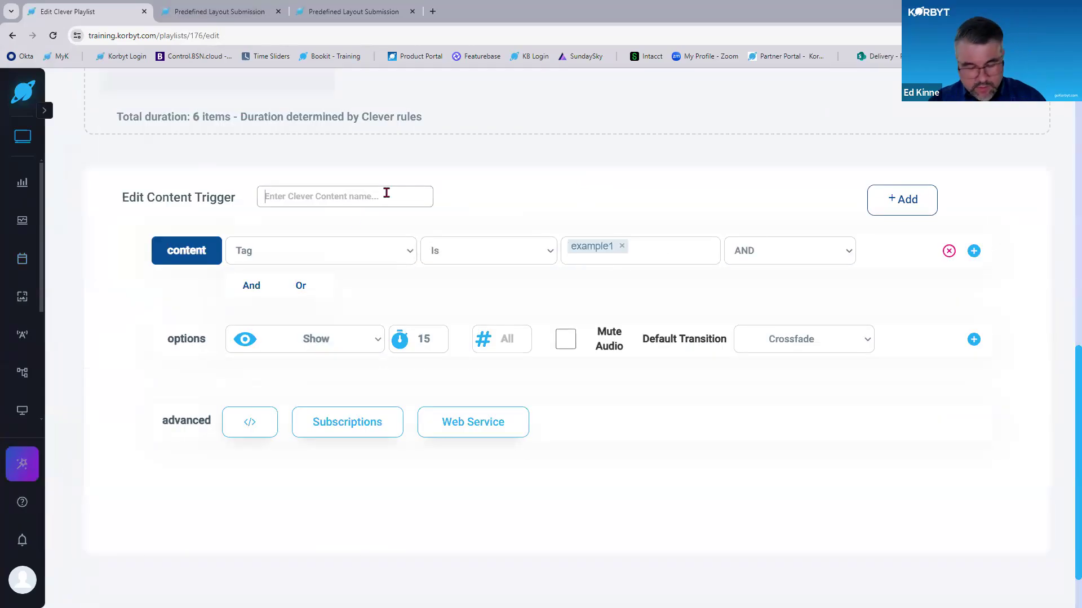
type("Lauynchp")
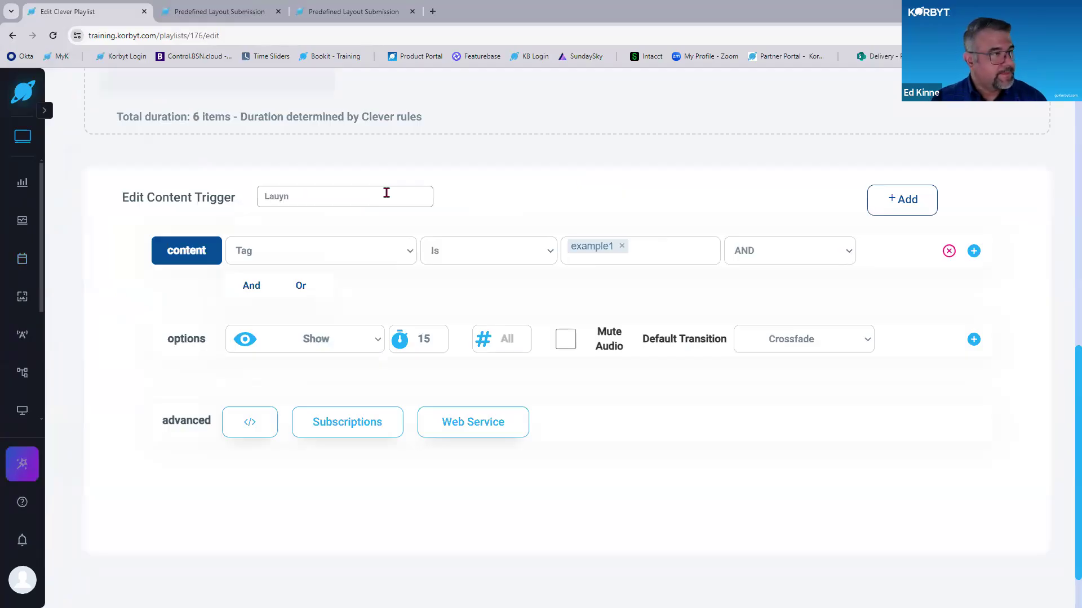
key("BackSpace")
key("BackSpace")
type("Example 3")
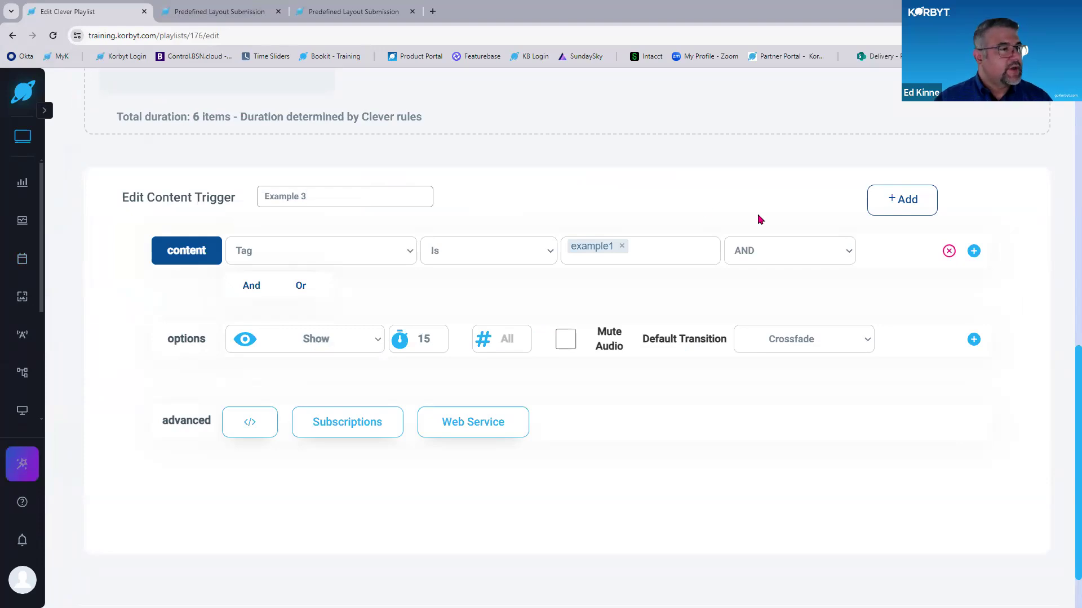
left_click(904, 200)
scroll(296, 422, "down", 5)
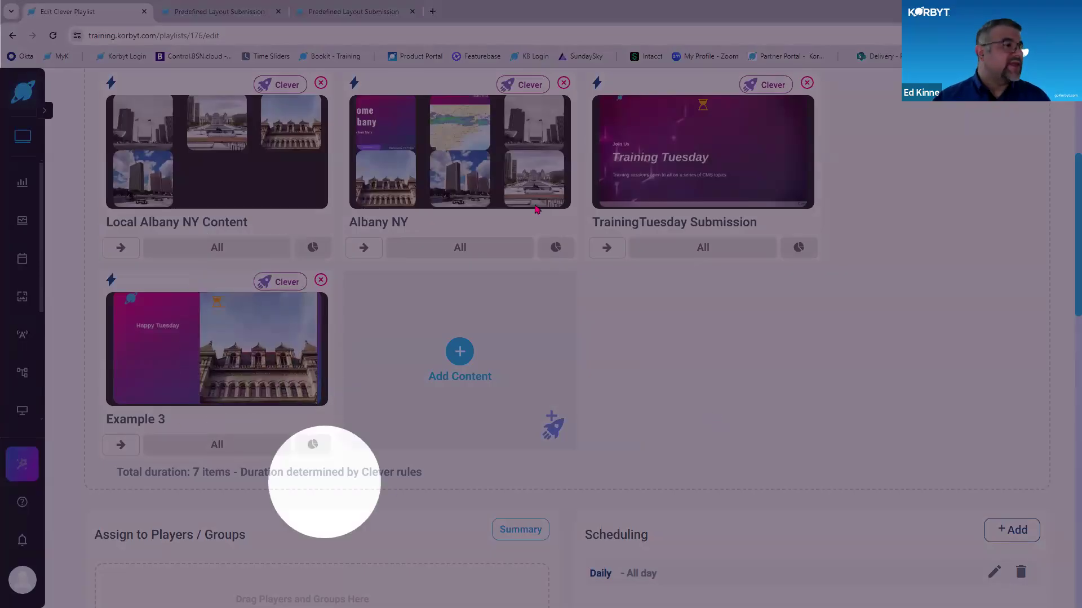
middle_click(812, 370)
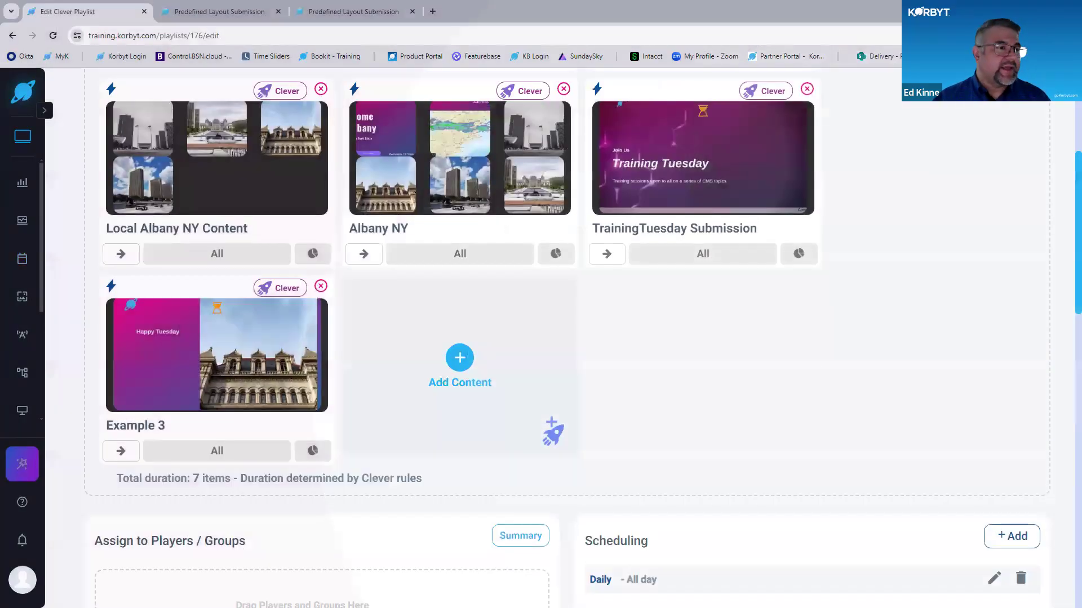
left_click(553, 432)
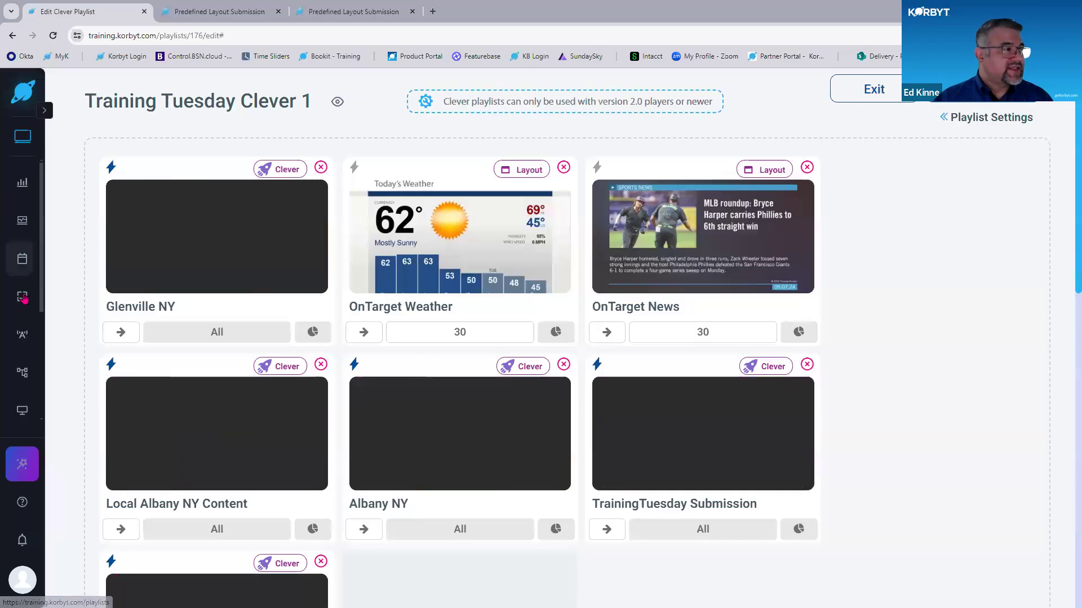
- Leave the playlist for the Layouts page and review the layouts listed there
mouse_move(23, 299)
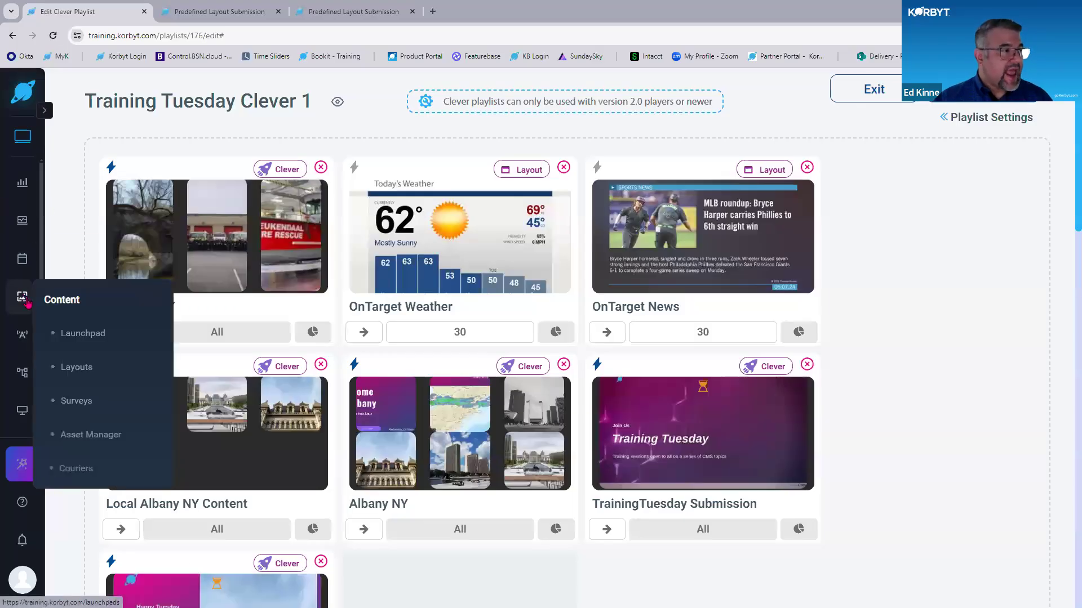
left_click(77, 367)
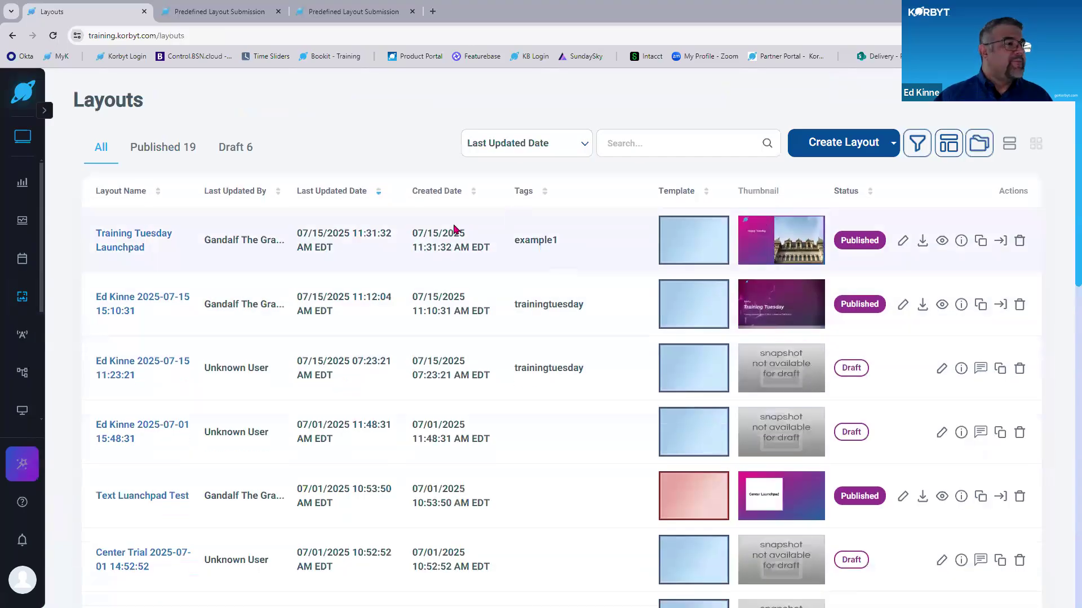
key("ctrl")
key("ctrl")
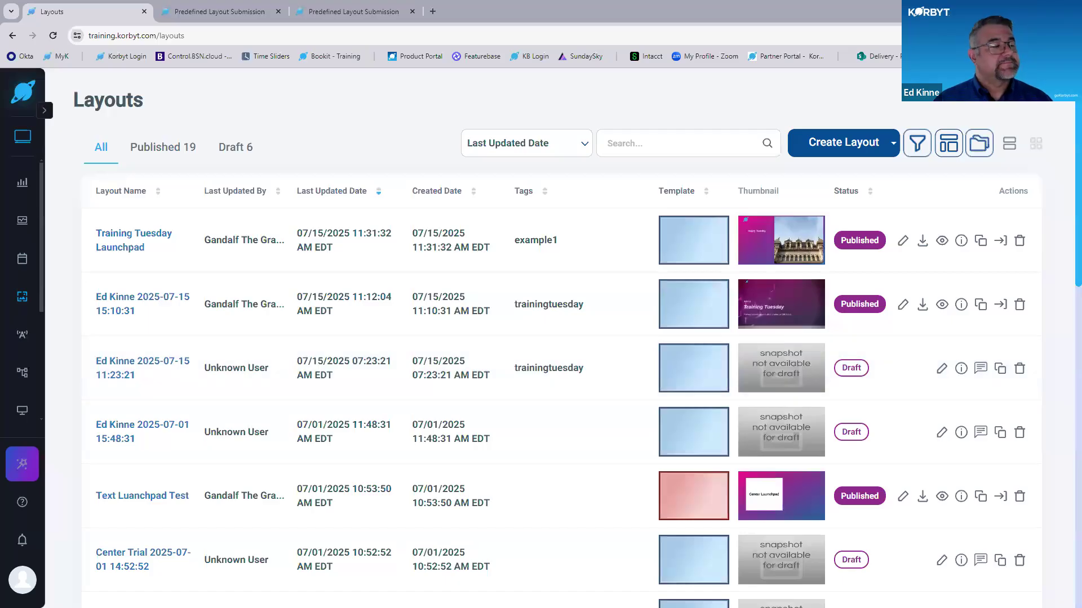
- Glance at the first predefined layout submission form and return to the layouts list
left_click(223, 111)
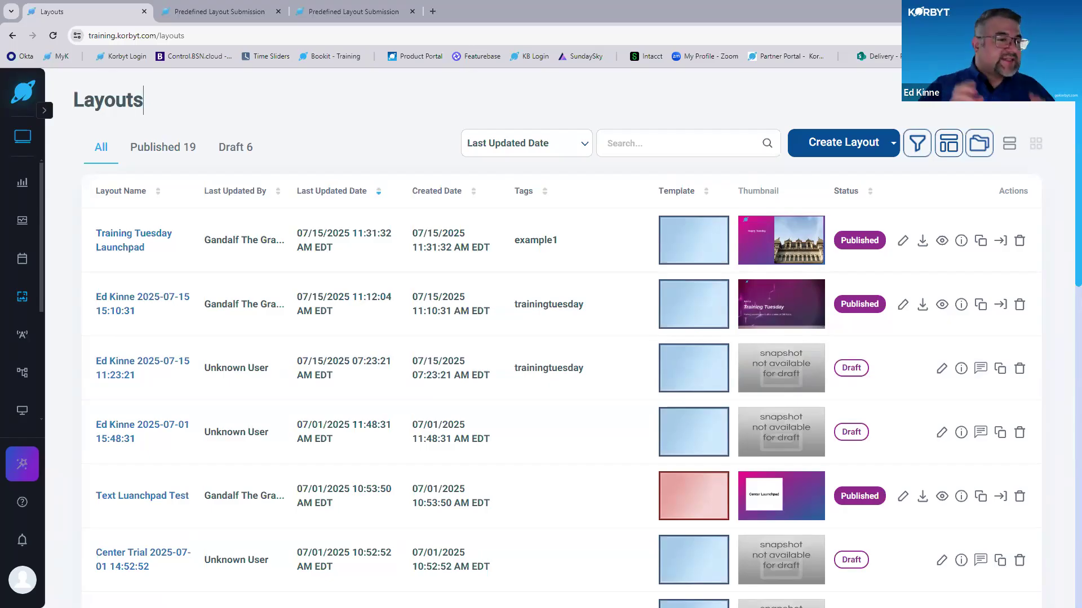
left_click(228, 13)
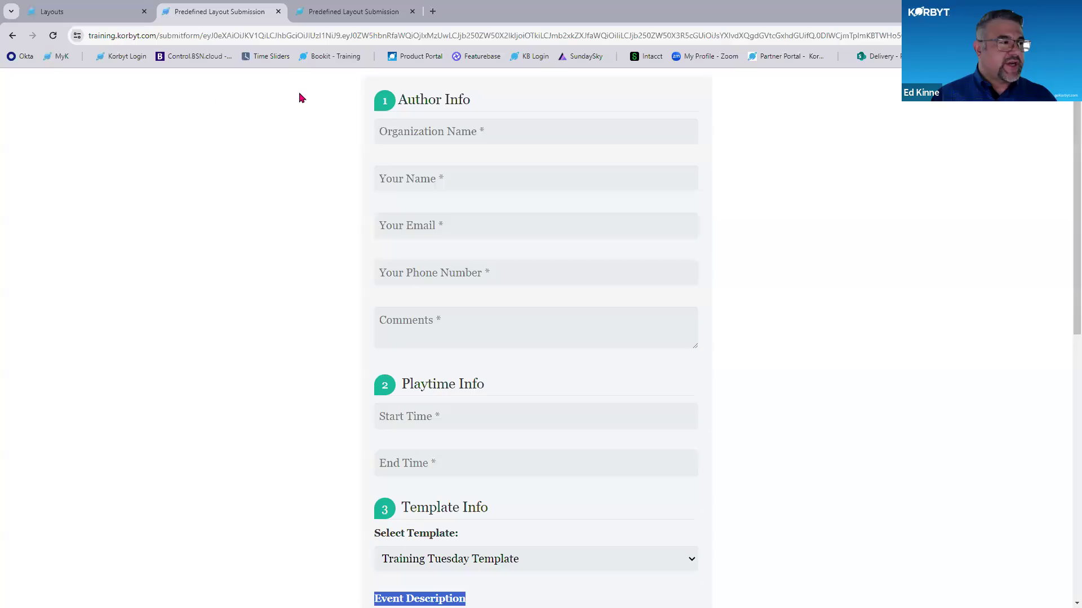
left_click(62, 14)
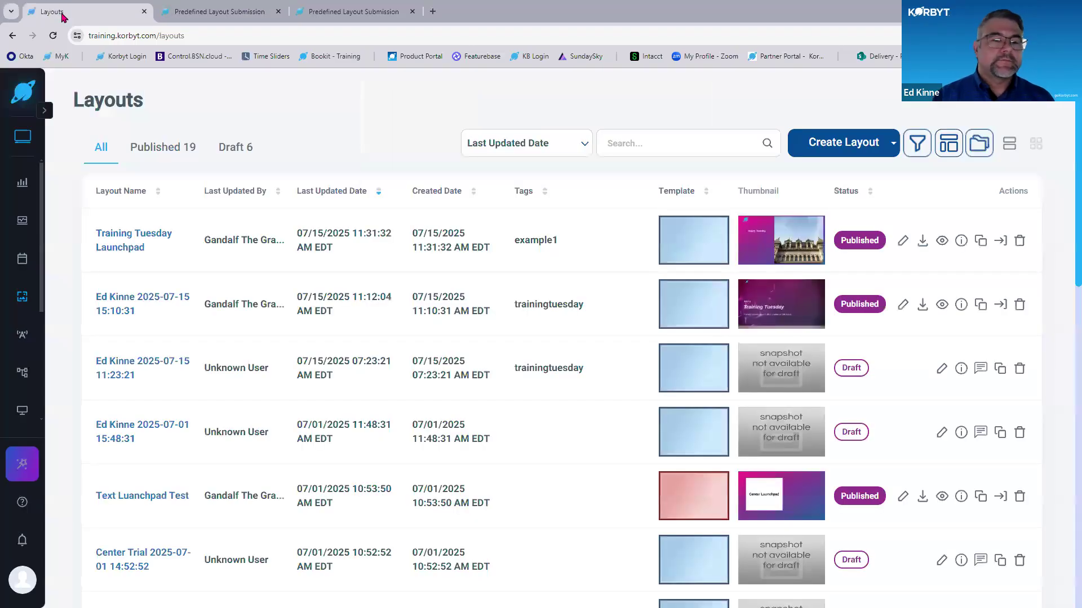
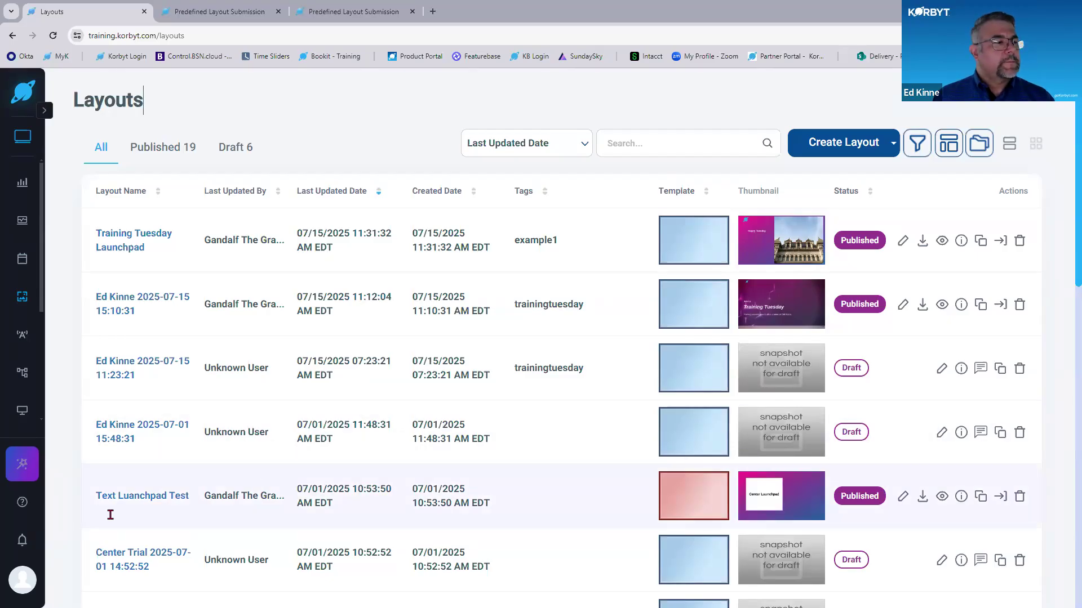
- Search the help center for templates, look over the suggested articles, and return to the layouts list
left_click(23, 503)
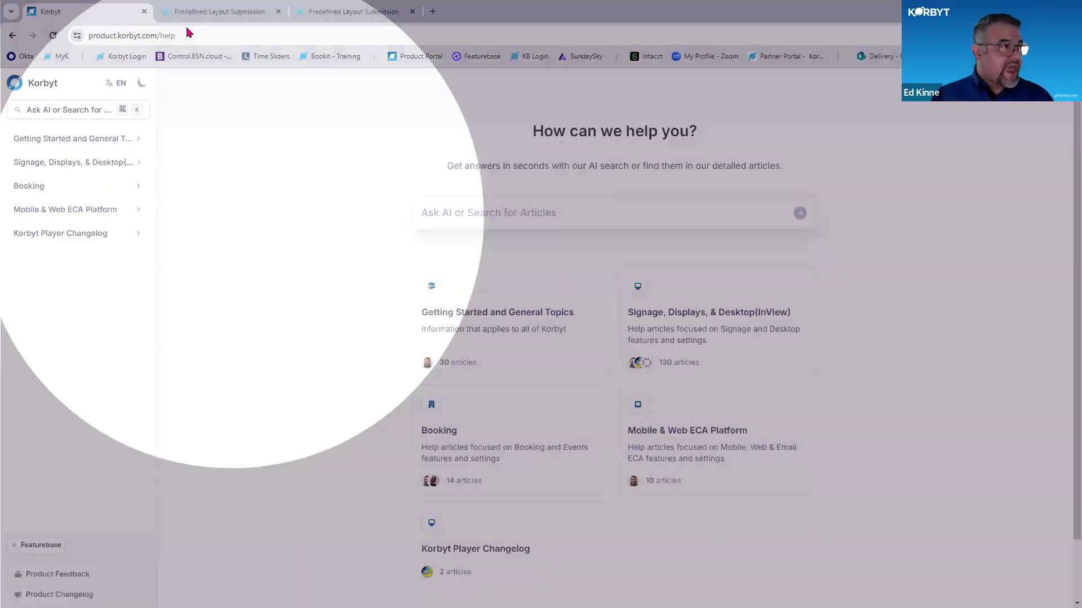
left_click(187, 35)
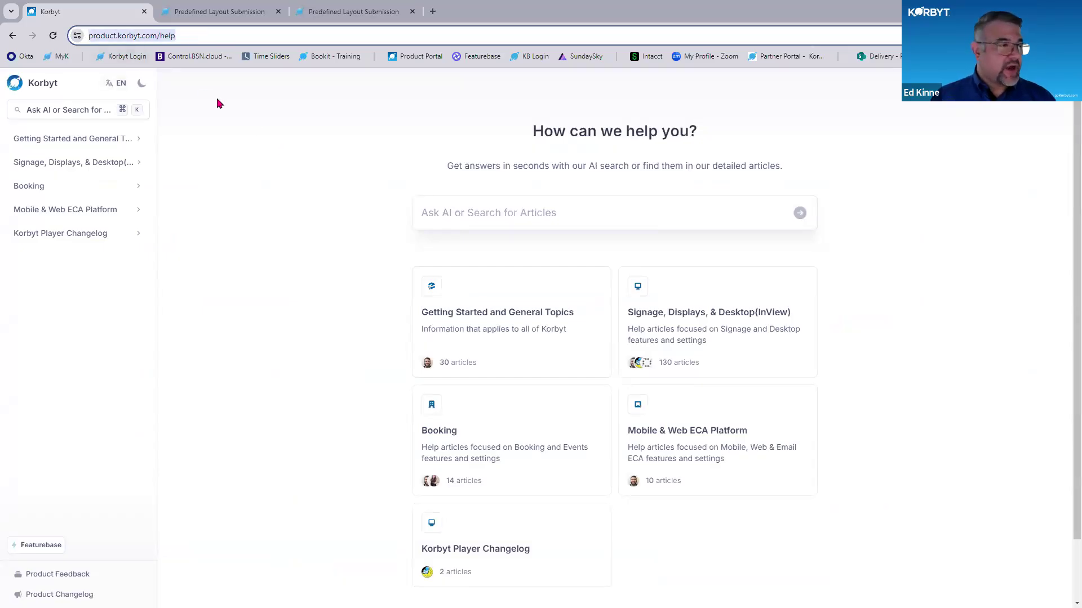
left_click(575, 205)
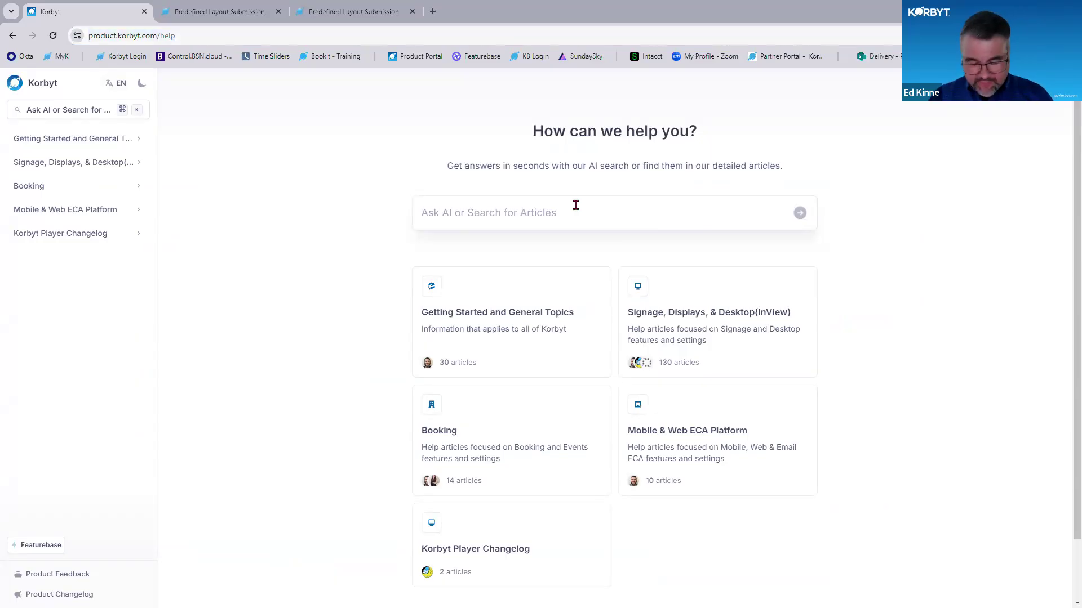
type("templates")
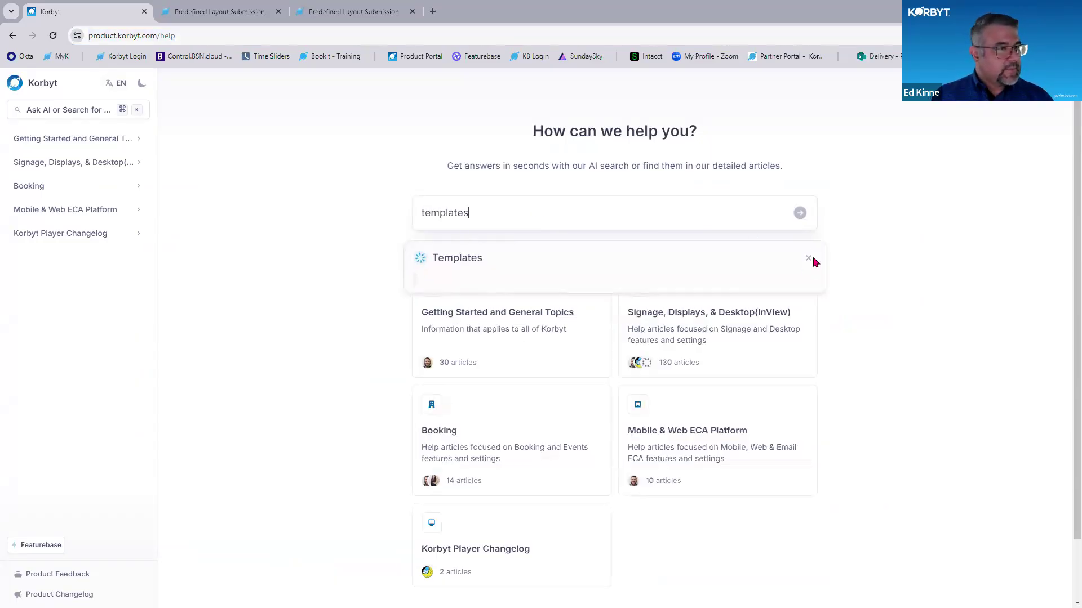
left_click(813, 259)
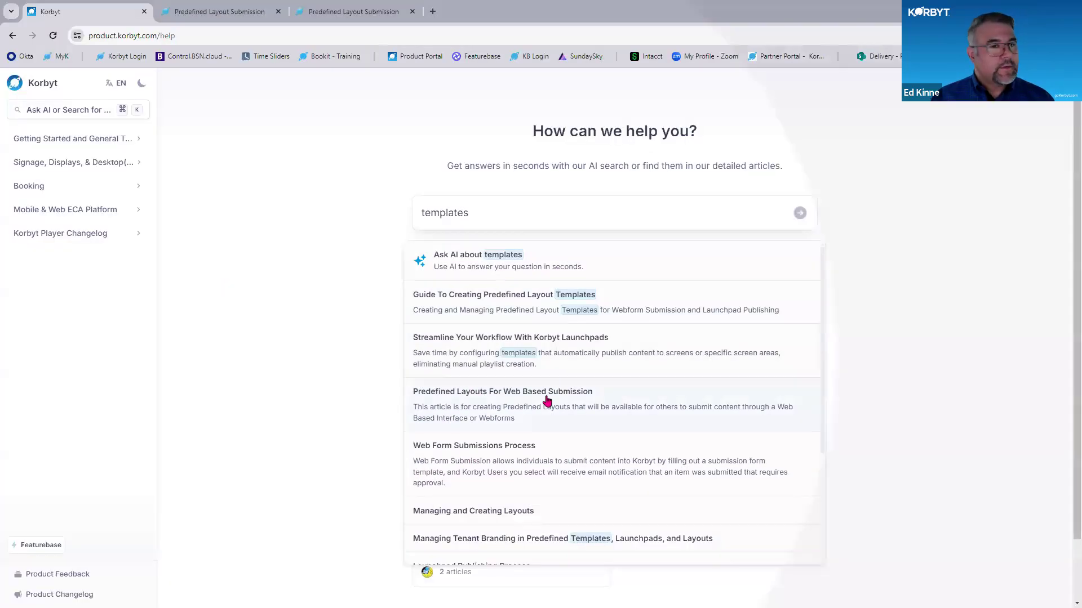
key("ctrl+plus")
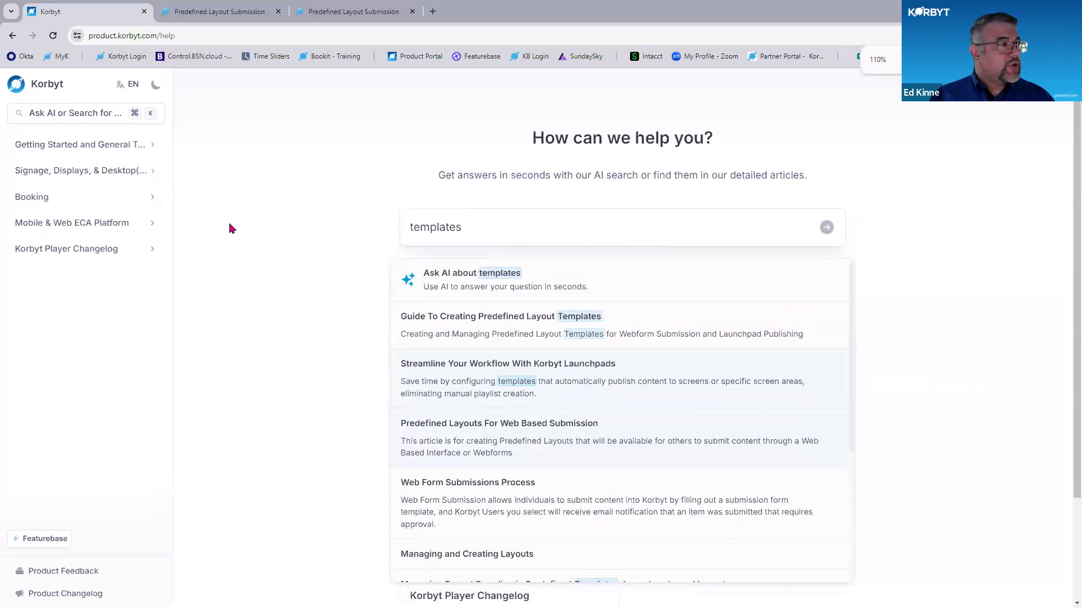
left_click(12, 37)
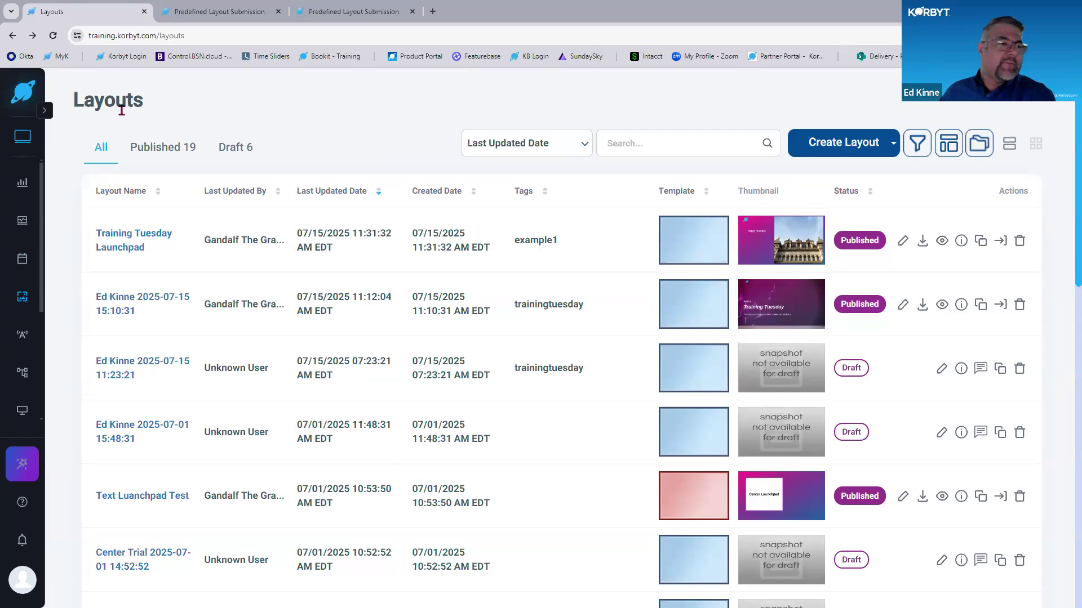
- Glance at the first submission form, and review the templates listed on the Predefined Layouts page
left_click(259, 11)
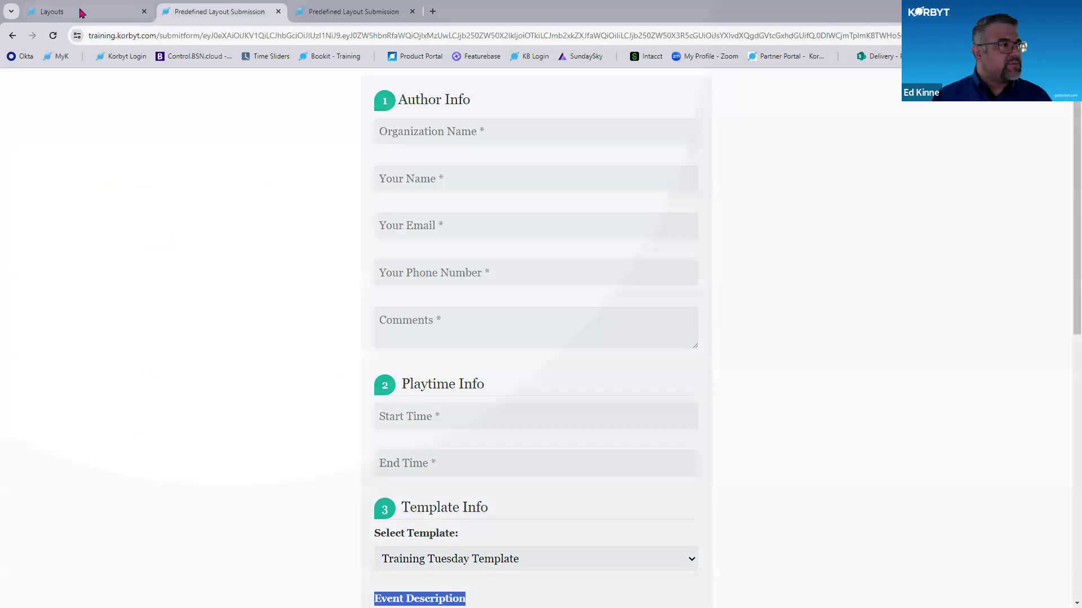
left_click(80, 12)
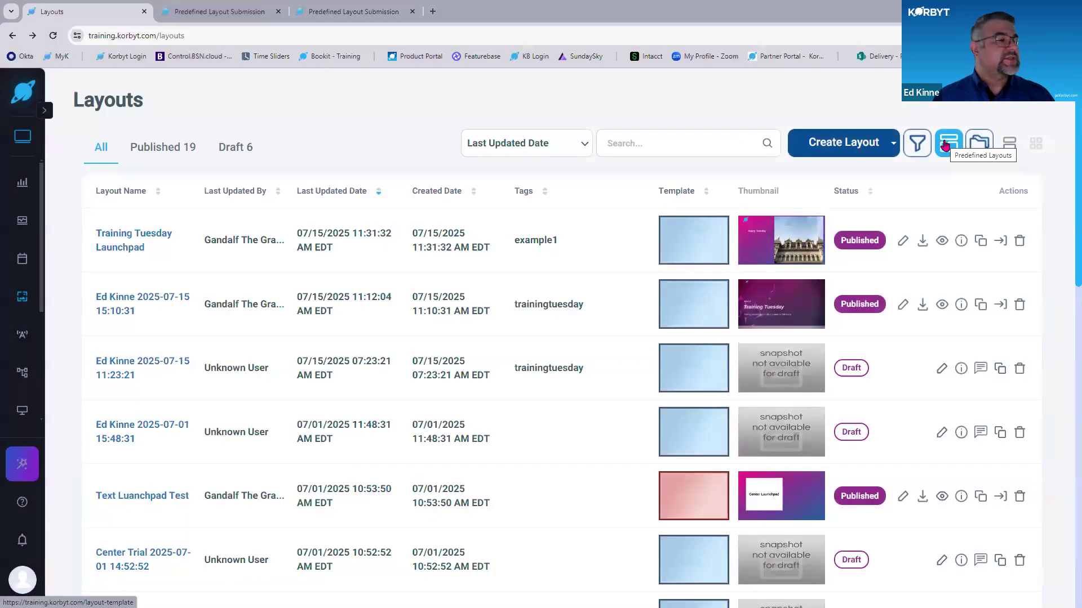
left_click(945, 146)
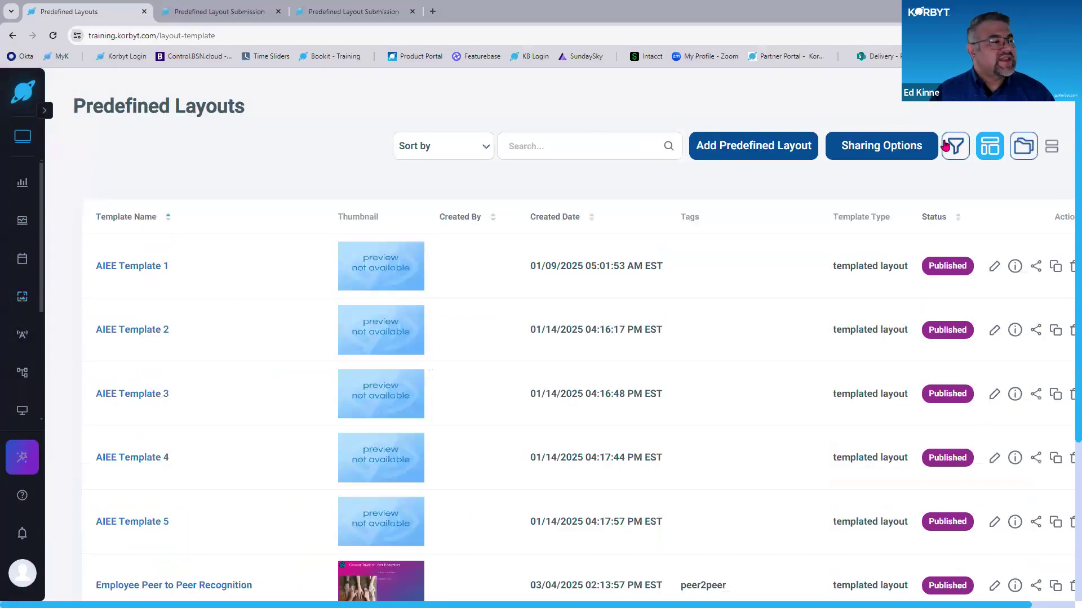
scroll(834, 290, "down", 5)
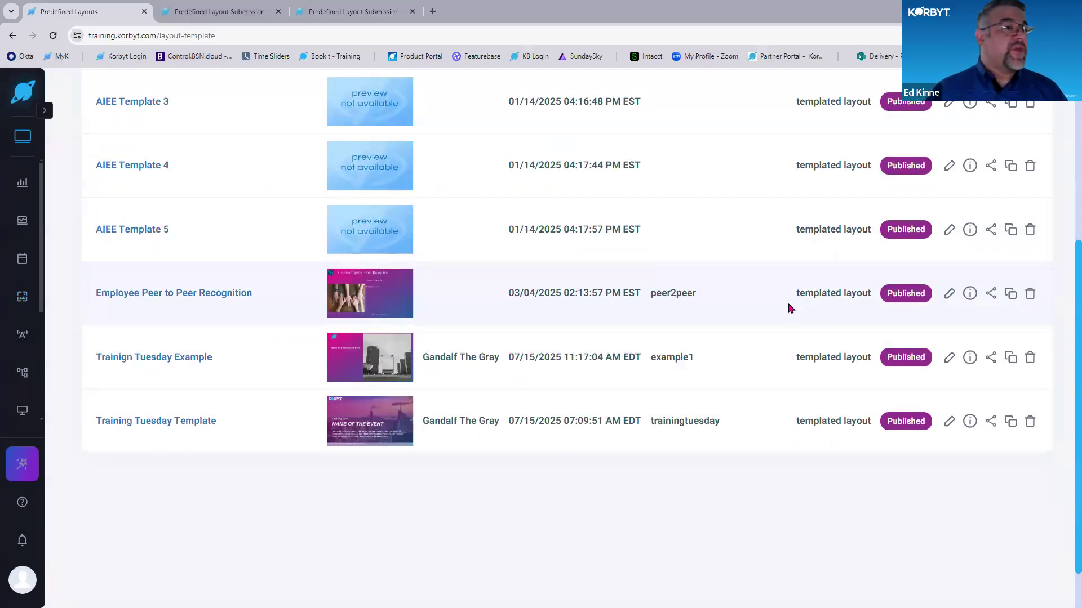
scroll(751, 428, "up", 4)
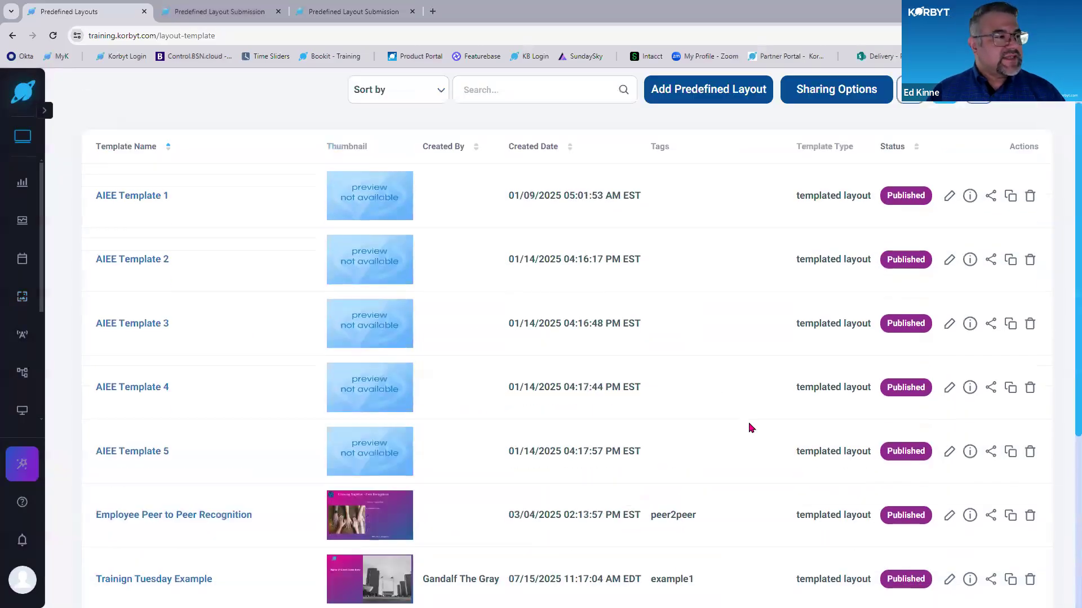
scroll(751, 428, "down", 3)
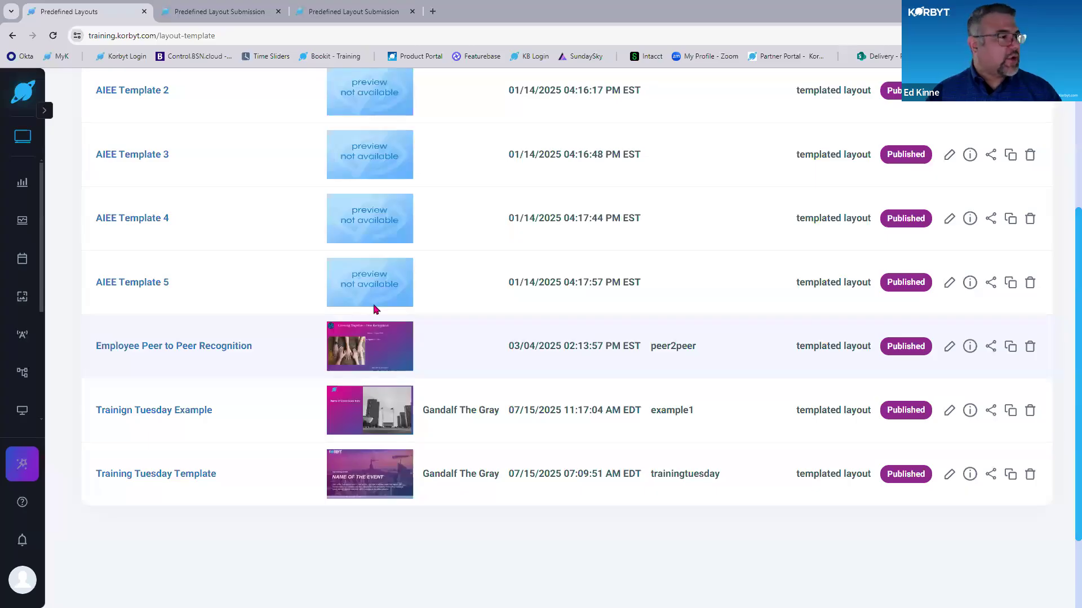
scroll(374, 306, "up", 4)
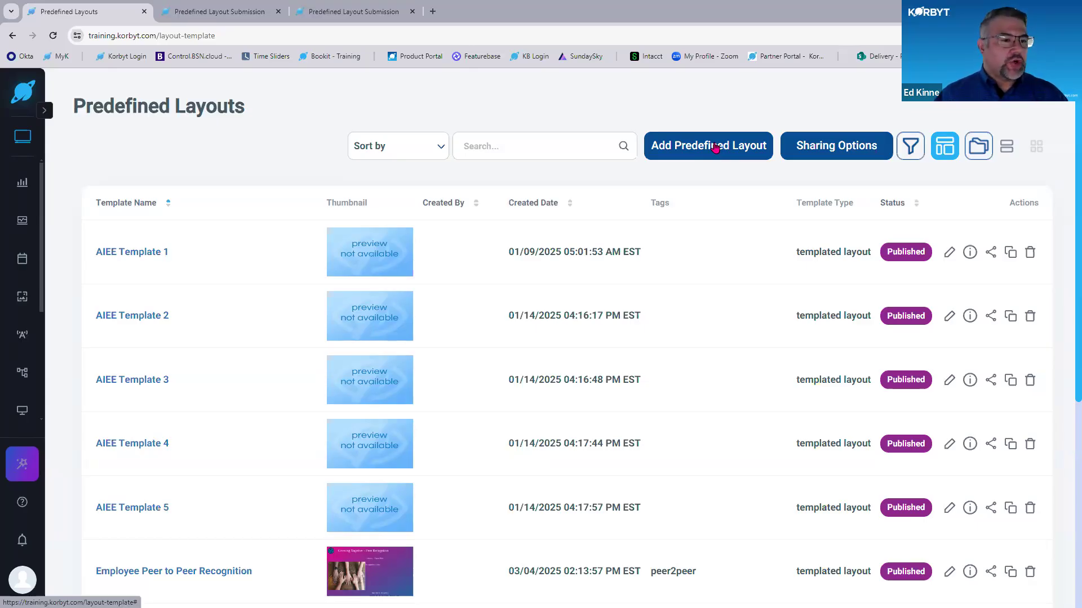
scroll(733, 276, "down", 5)
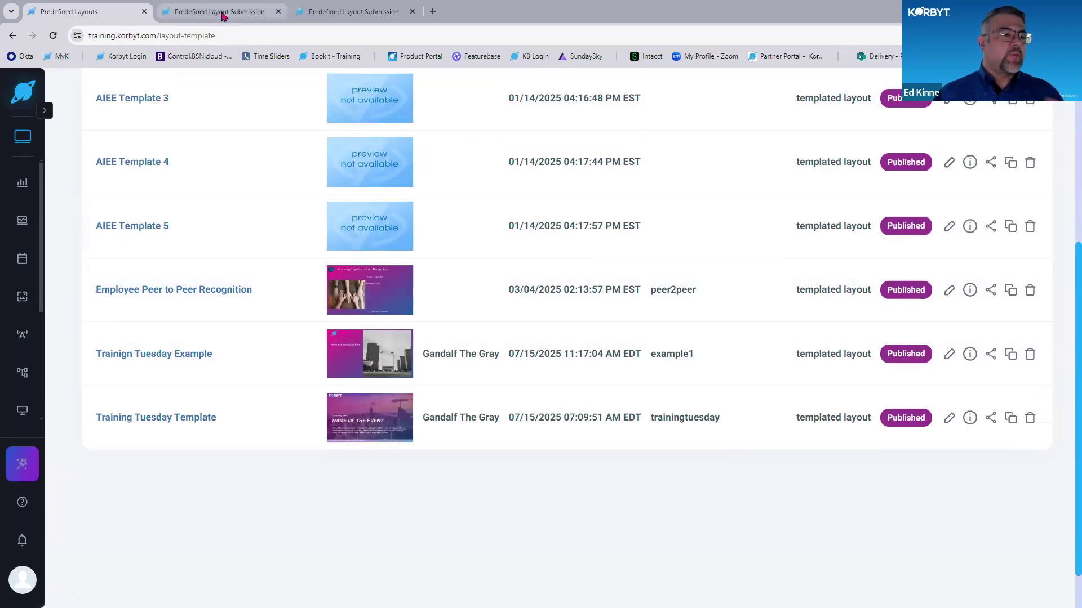
mouse_move(223, 16)
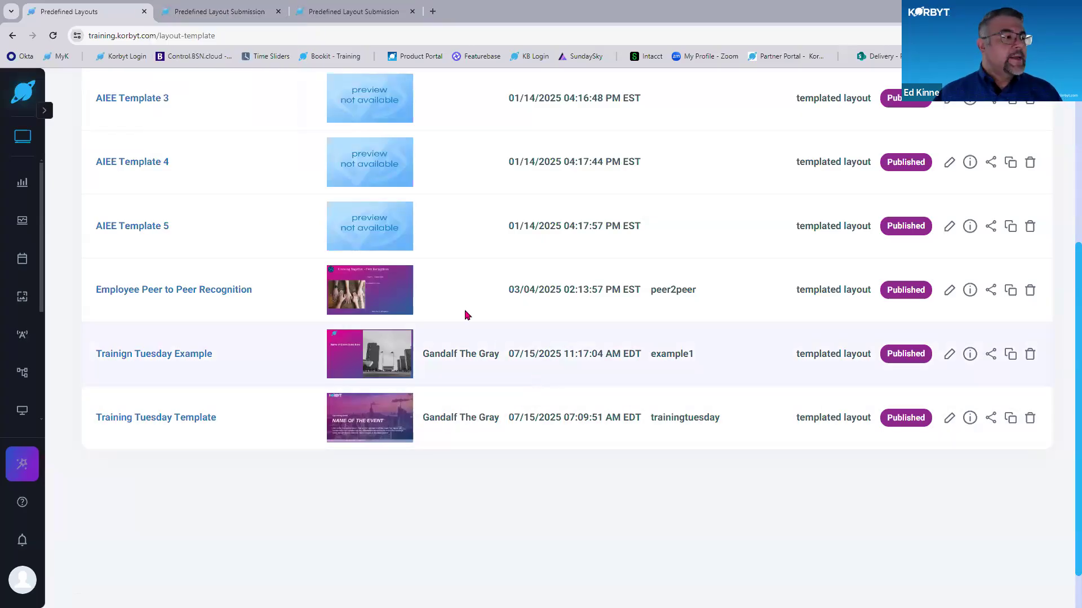
key("ctrl")
key("ctrl")
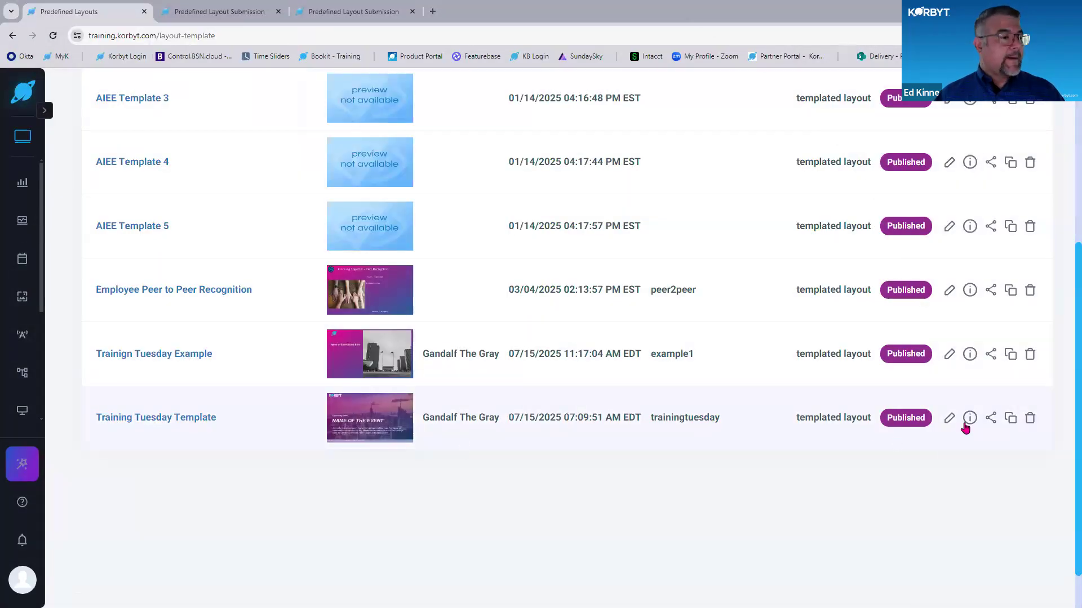
- Open Training Tuesday Template for editing and hide its Background, element_0_3 and Filter layers
left_click(947, 422)
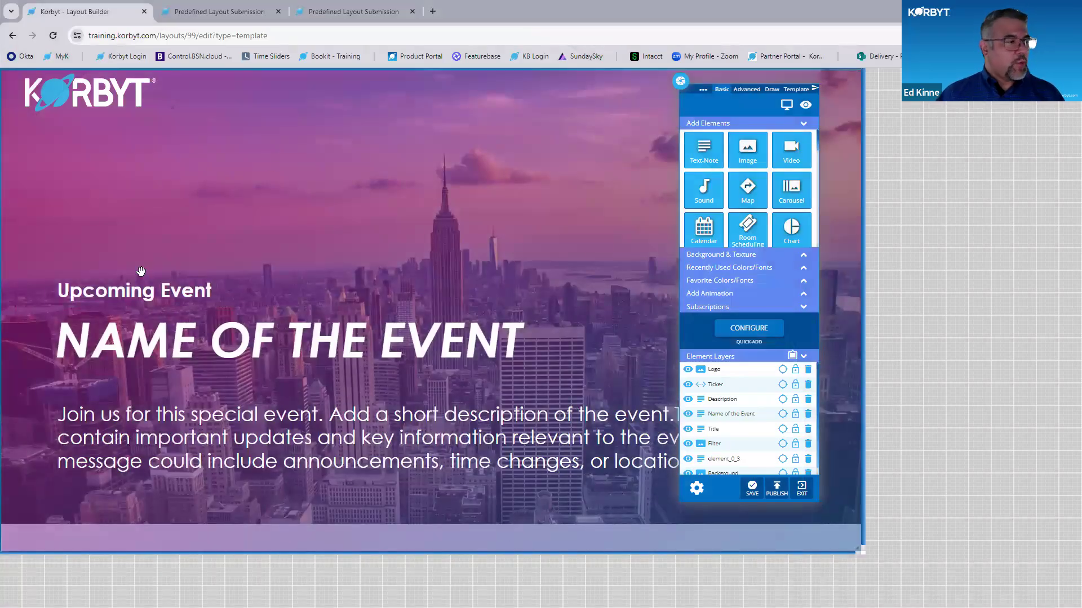
left_click(151, 284)
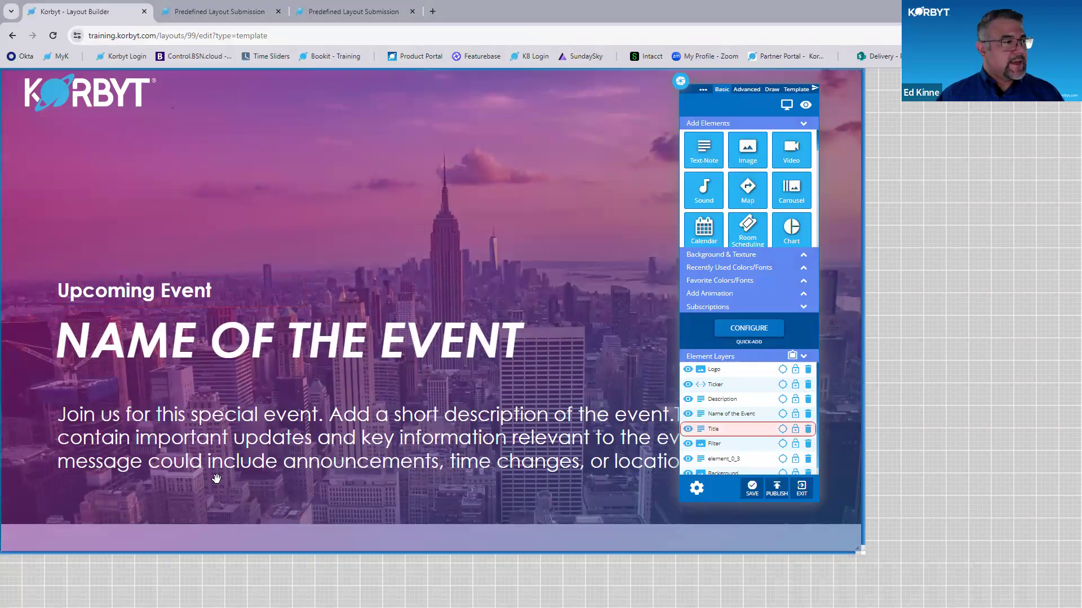
scroll(378, 394, "up", 3)
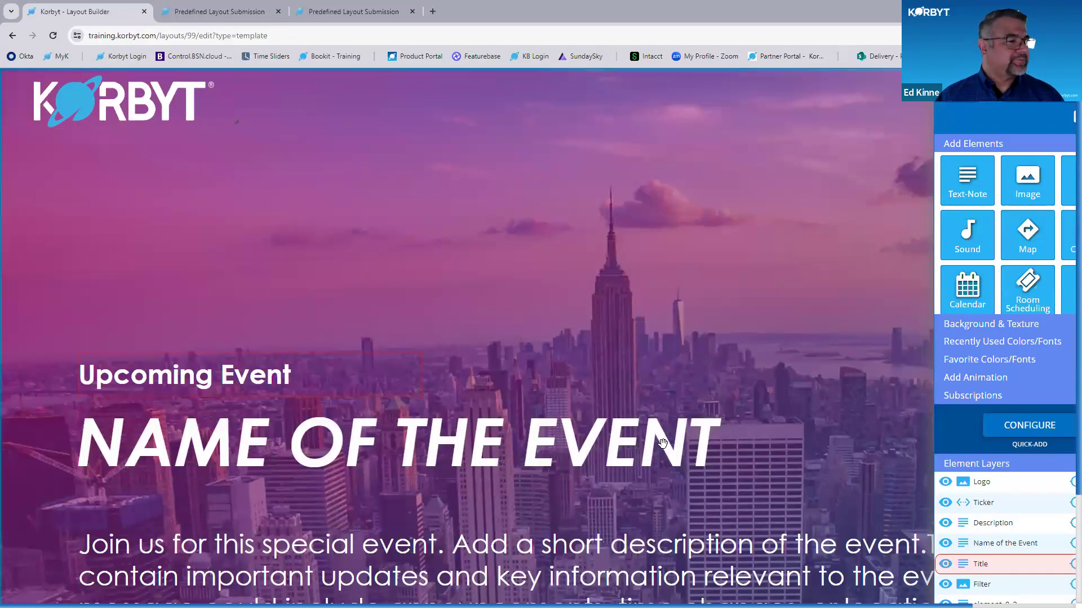
scroll(987, 544, "down", 1)
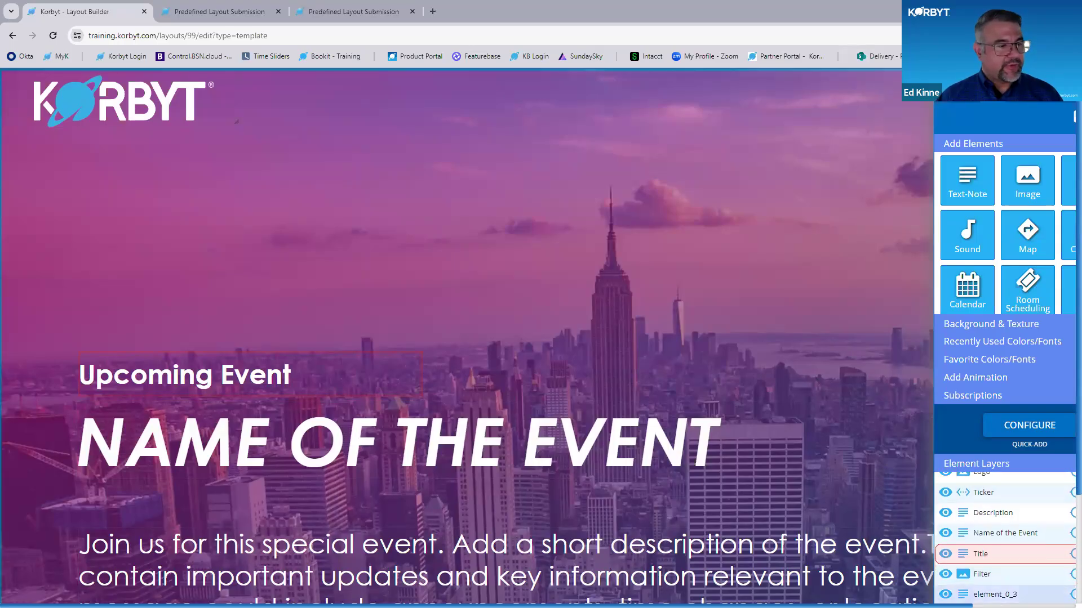
key("ctrl+minus")
key("ctrl+minus")
key("ctrl+minus")
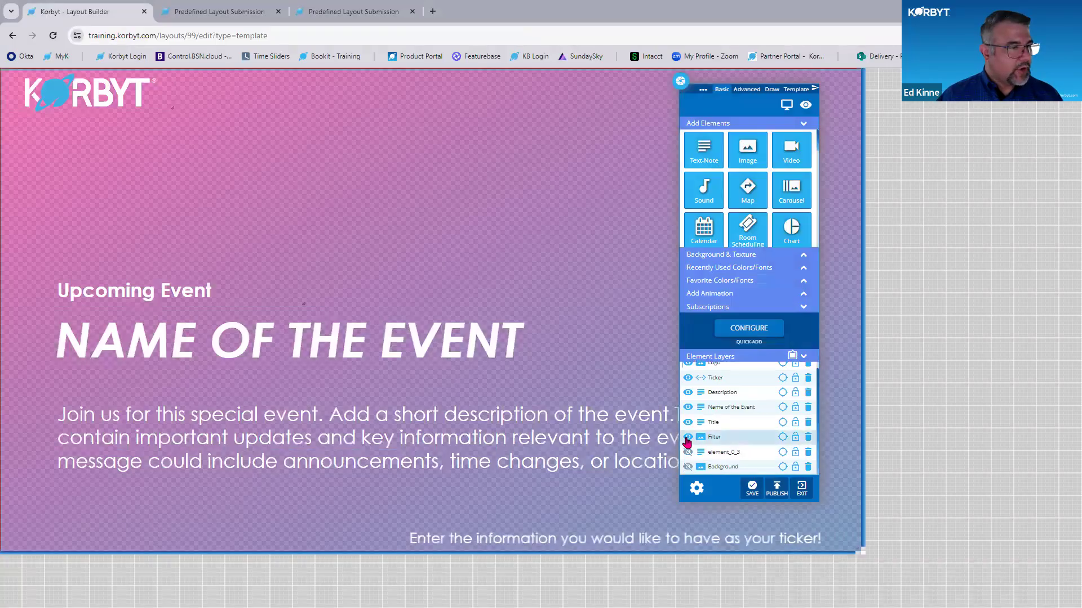
left_click(688, 438)
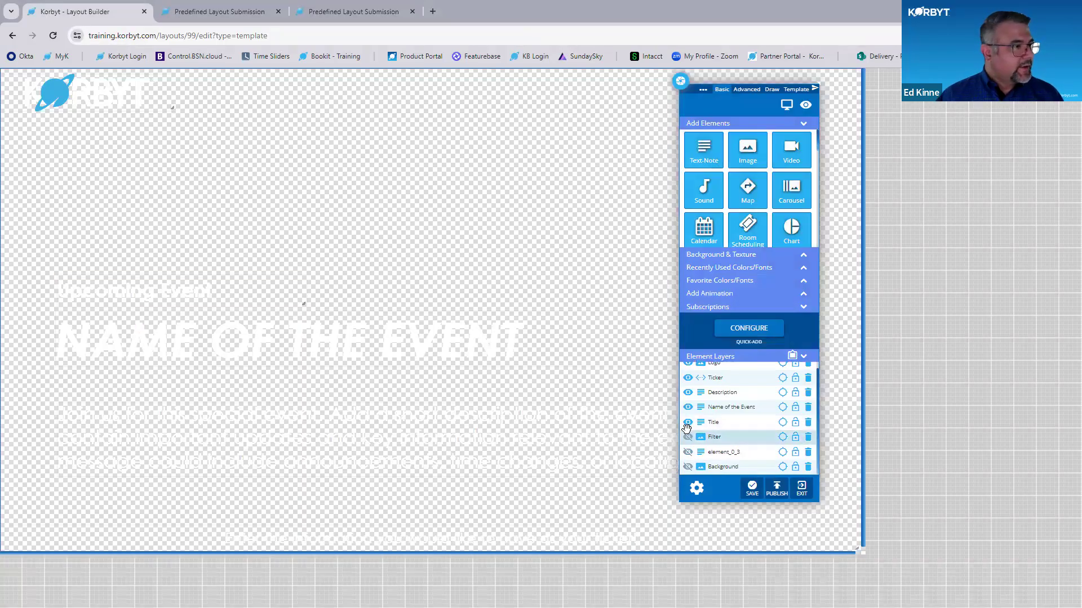
- Examine the attribute properties of the Upcoming Event text note, including its label, templated and maximum length settings
key("ctrl+plus")
left_click(201, 384)
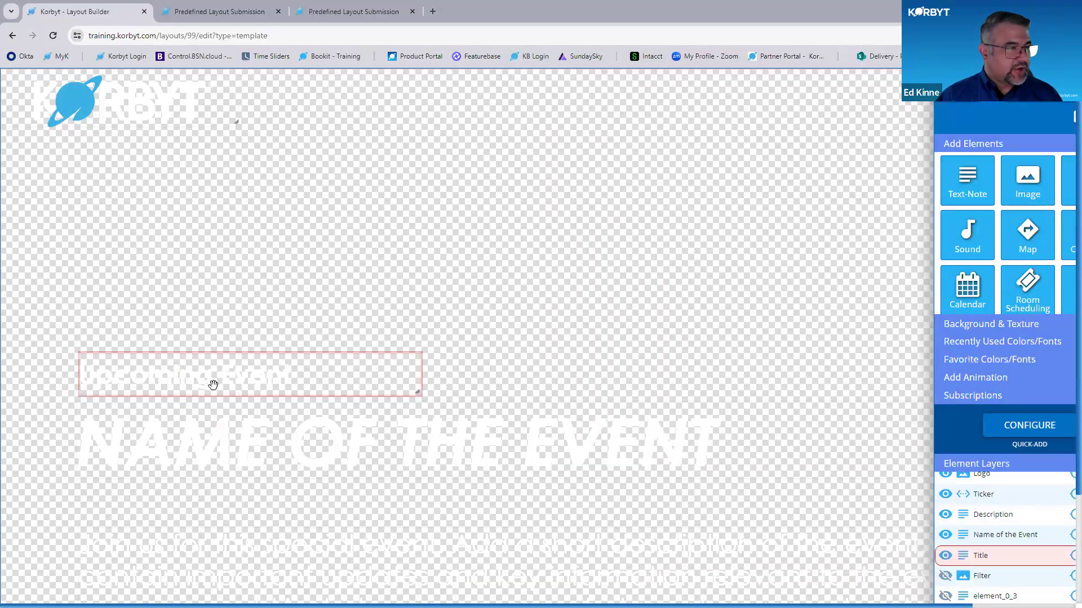
mouse_move(416, 370)
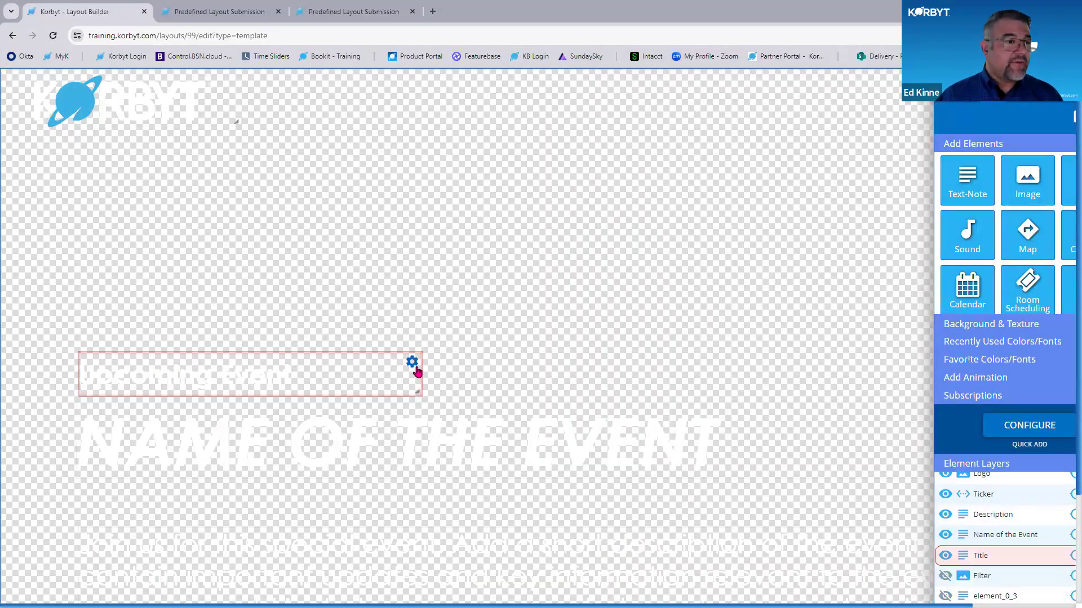
left_click(414, 365)
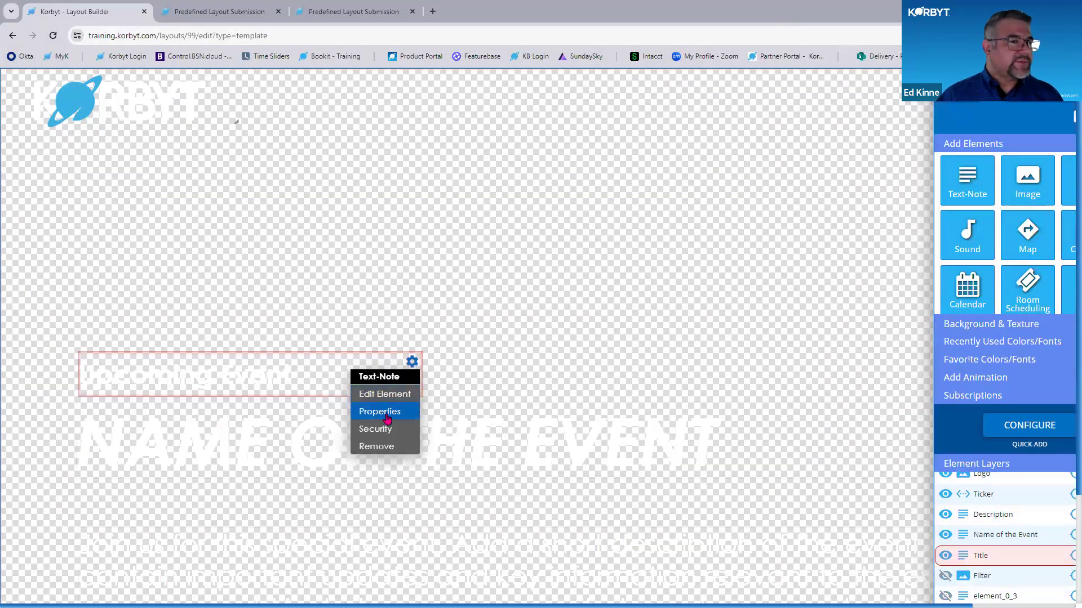
left_click(387, 410)
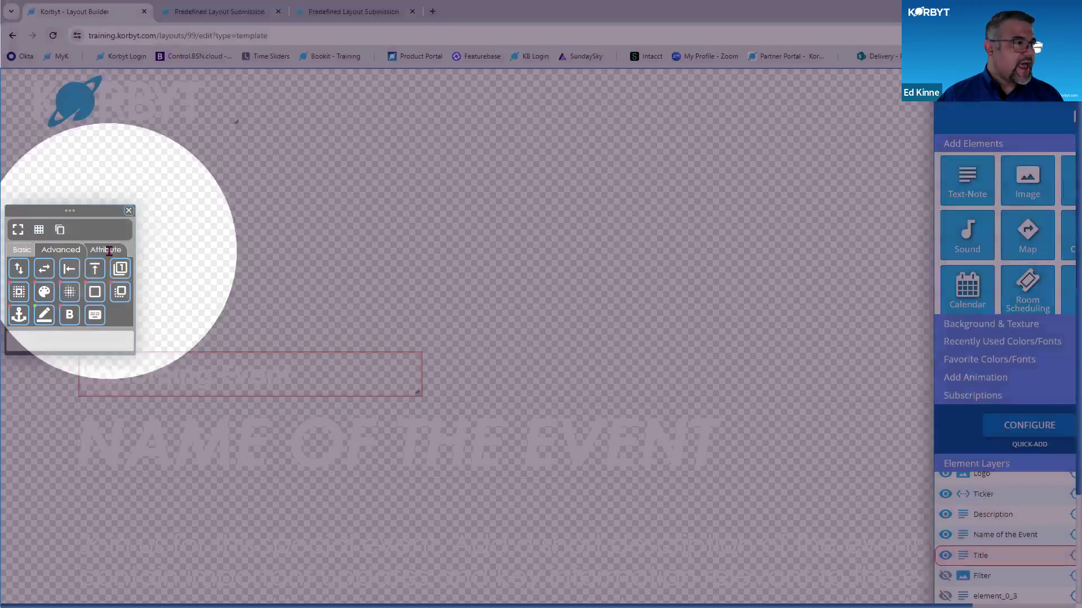
left_click(109, 251)
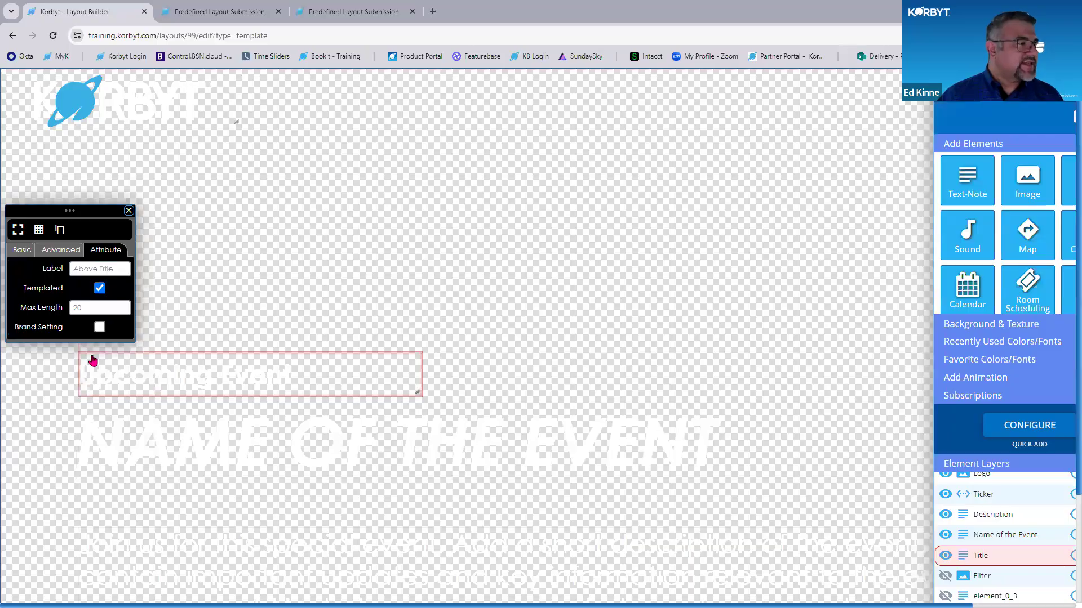
key("ctrl+plus")
key("ctrl+plus")
key("ctrl+plus")
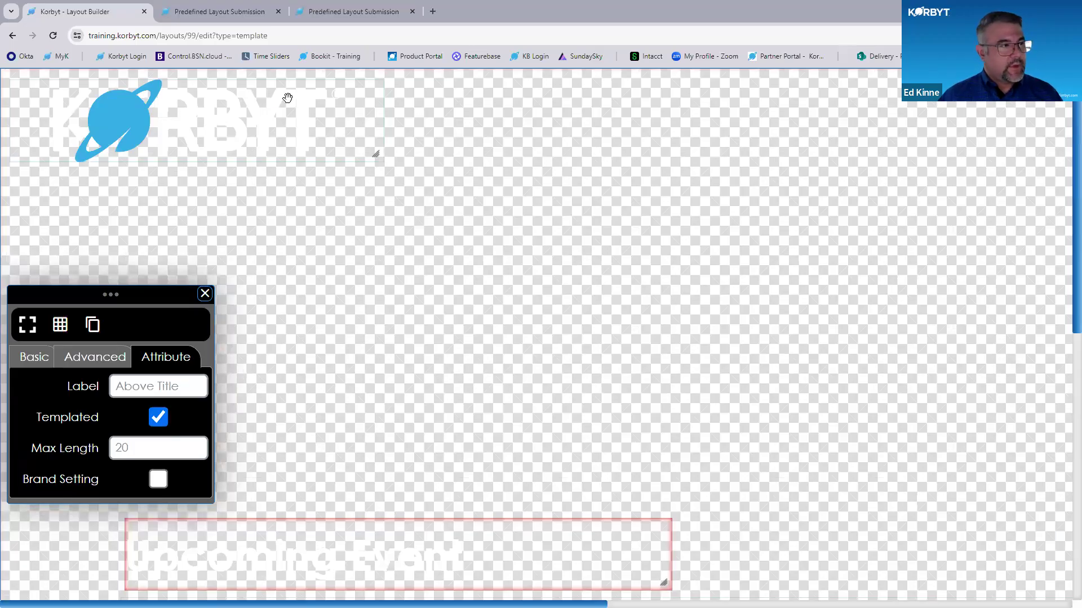
- Toggle the Templated option in the logo image's attributes and close its properties
mouse_move(373, 97)
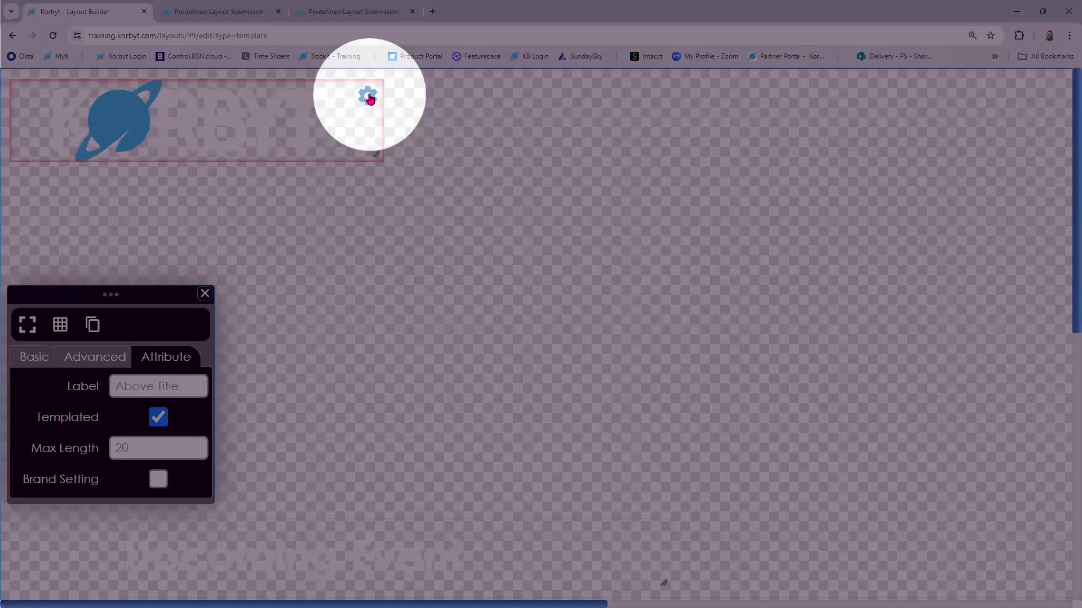
left_click(369, 97)
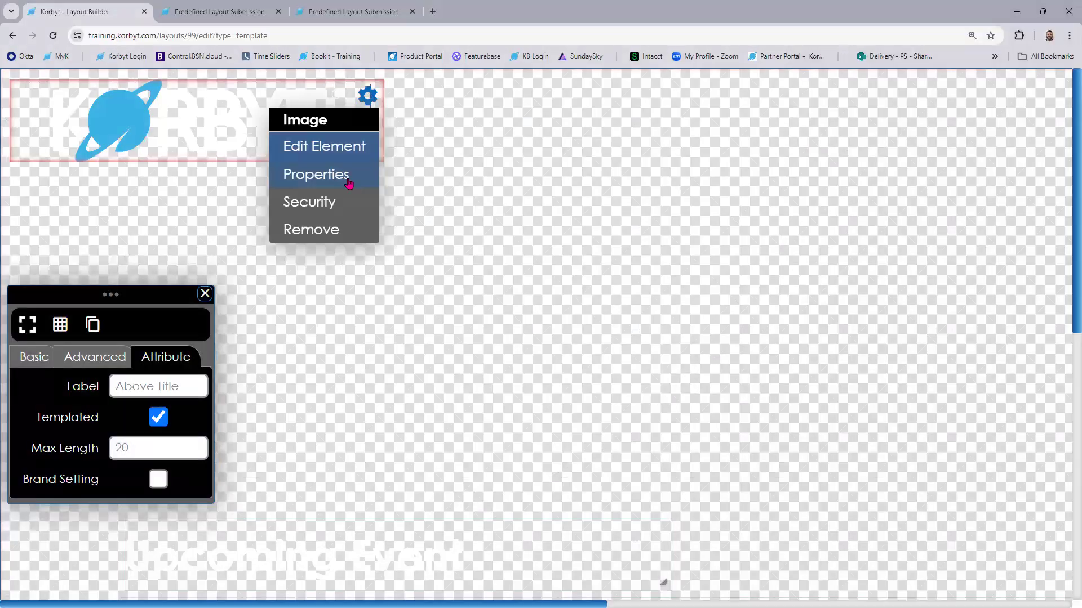
left_click(348, 178)
left_click(169, 150)
left_click(156, 211)
left_click(197, 88)
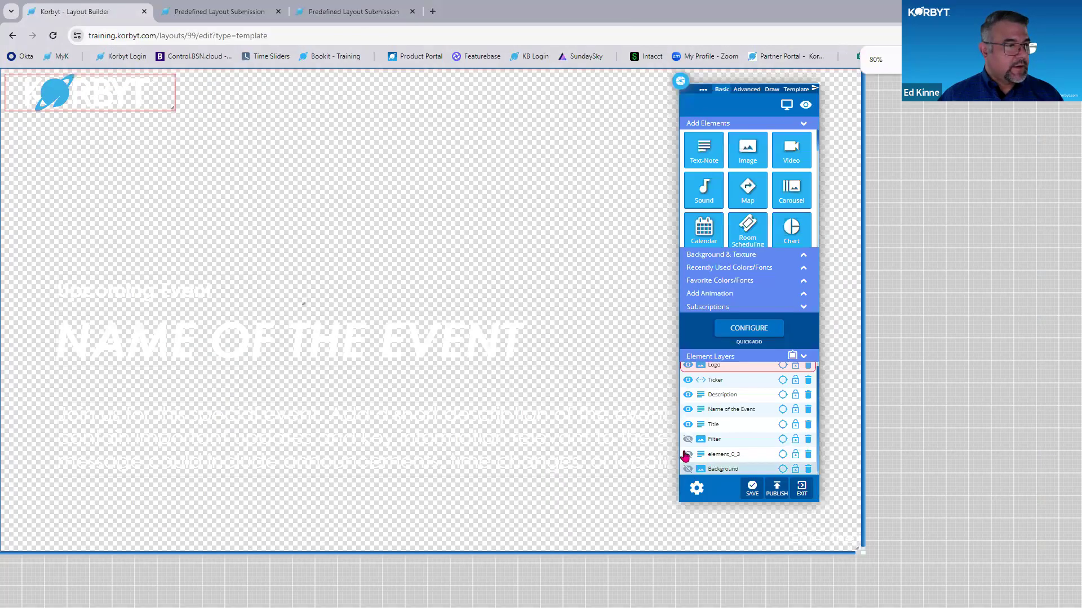
- Show the Background and element_0_3 layers again, leaving Filter hidden, and publish the template and exit the layout builder
left_click(688, 455)
left_click(688, 439)
left_click(688, 454)
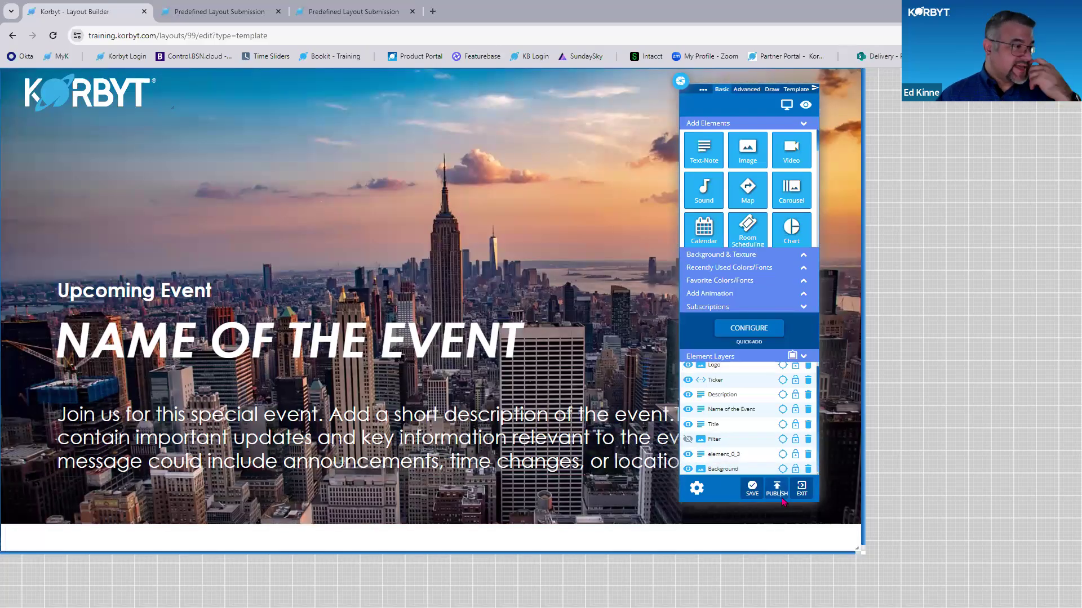
left_click(781, 497)
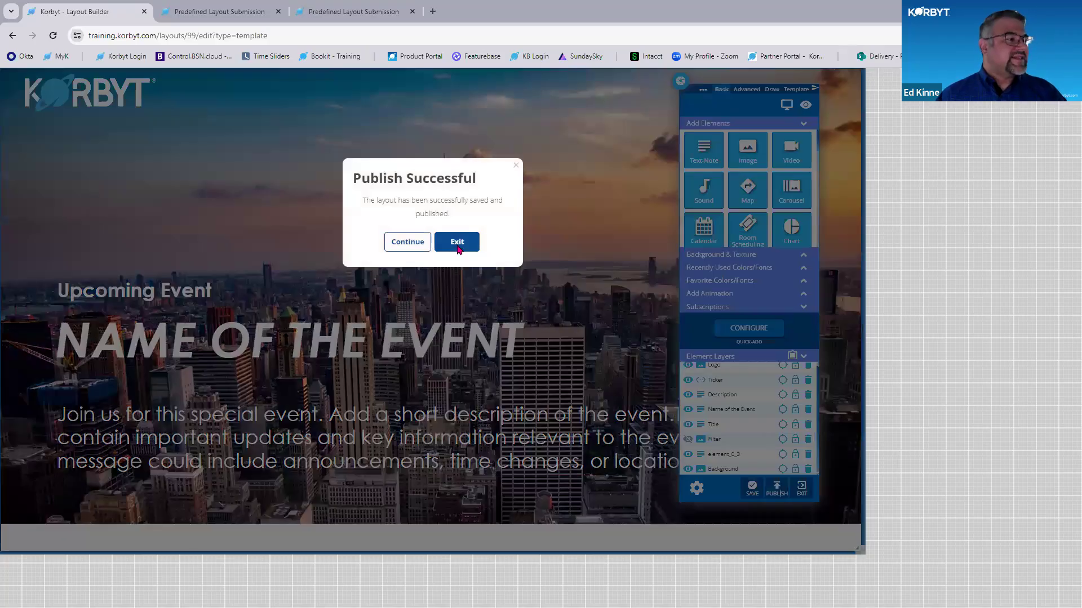
left_click(457, 248)
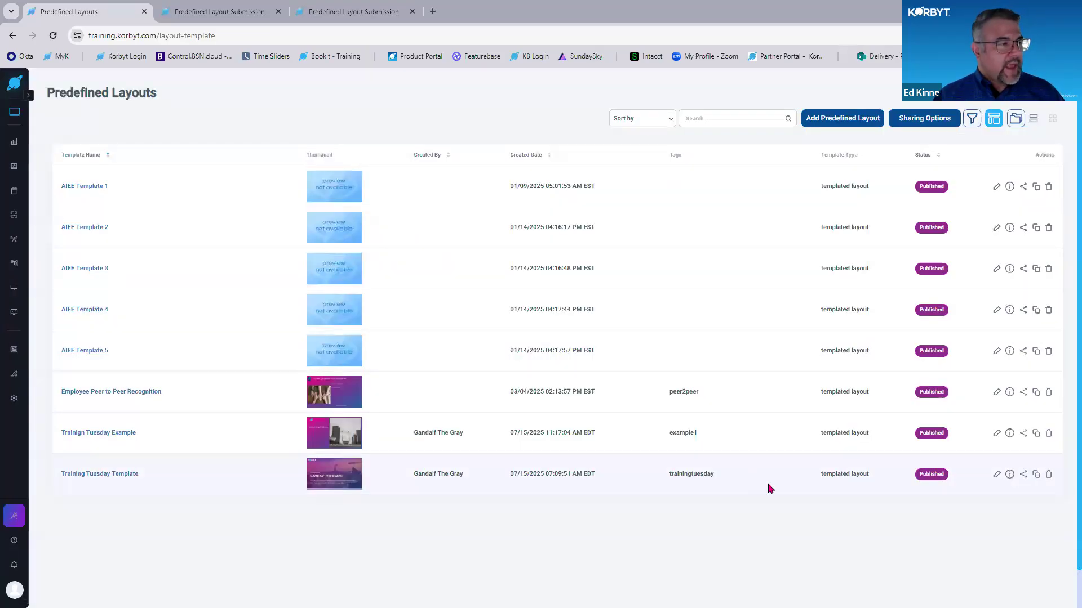
- Open the sharing options for Training Tuesday Template, view its embed code, and copy the shareable submission link
left_click(1023, 475)
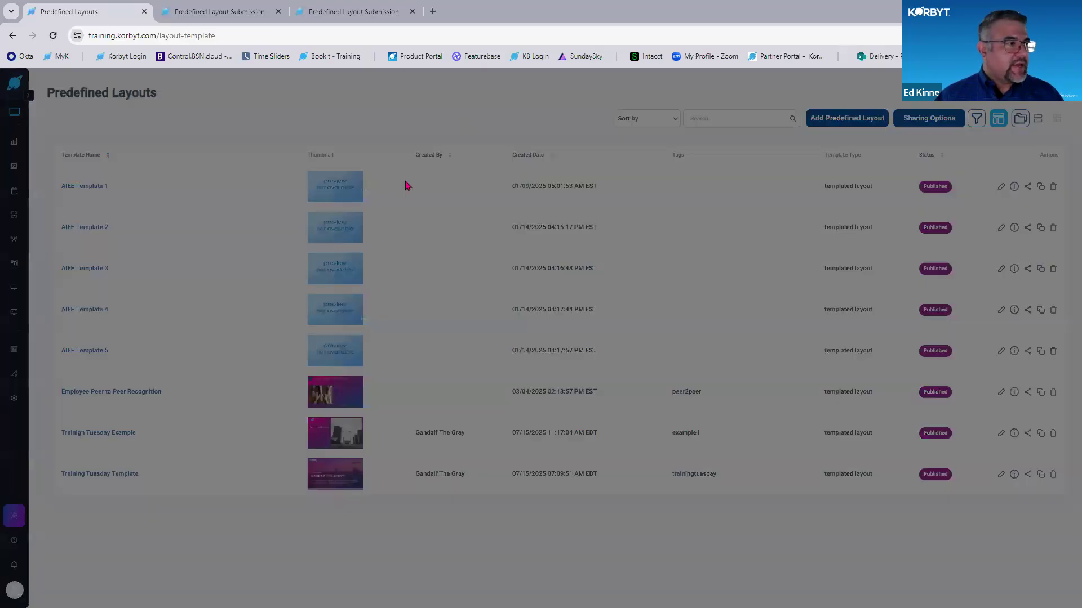
key("ctrl")
key("ctrl")
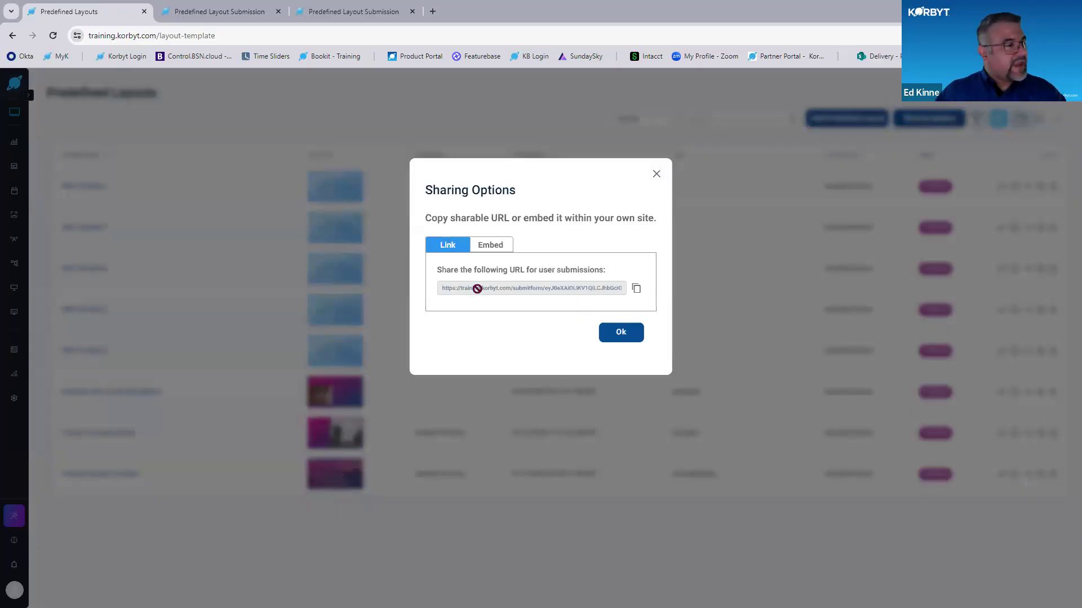
left_click(490, 245)
key("ctrl")
key("ctrl")
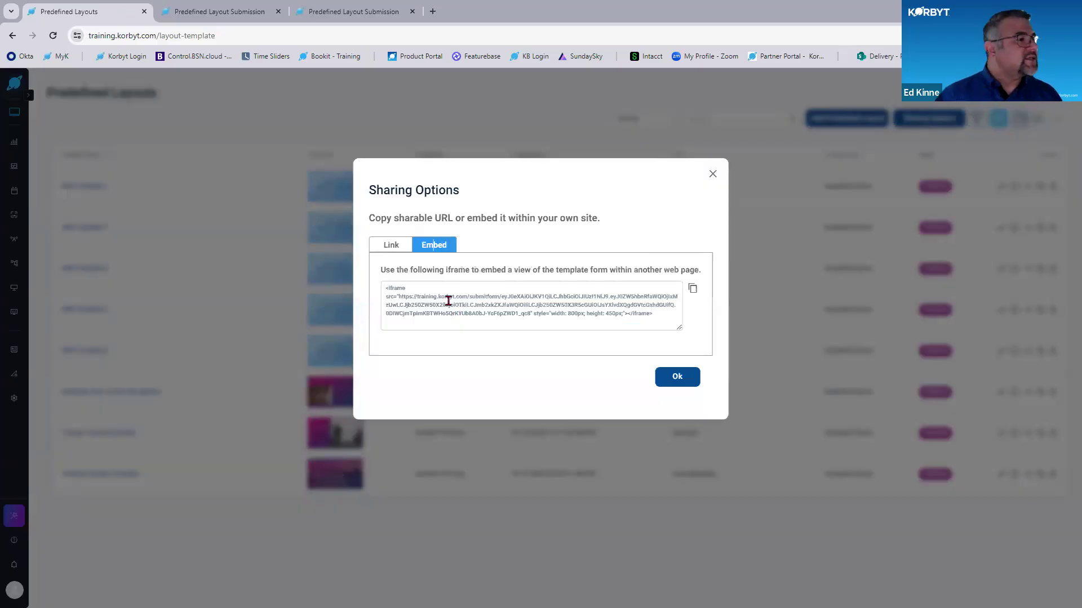
left_click(392, 246)
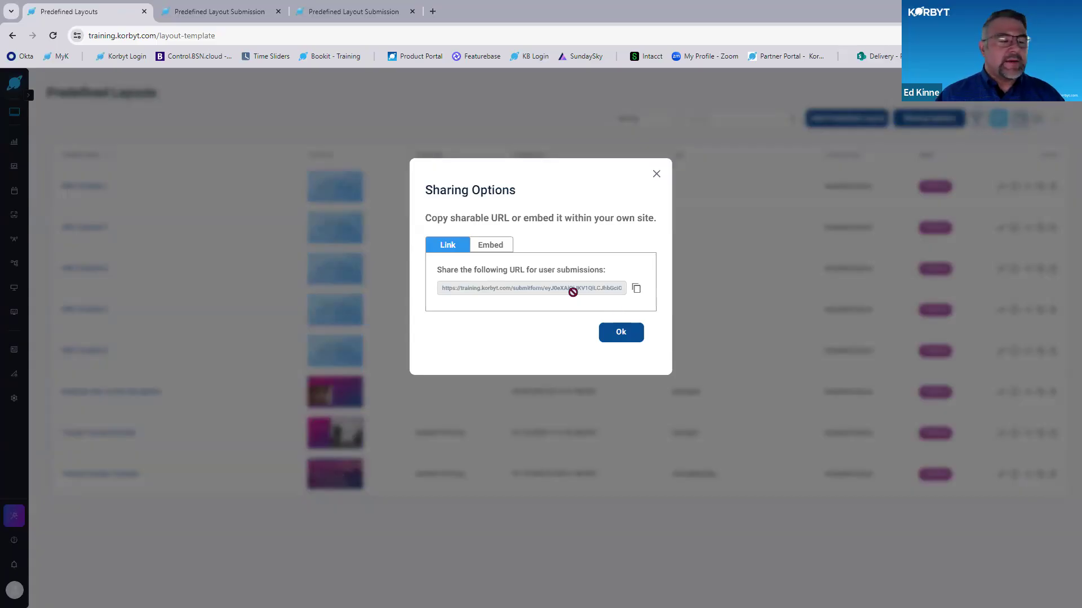
left_click(638, 289)
- Load the copied link in the first Predefined Layout Submission browser tab
left_click(241, 12)
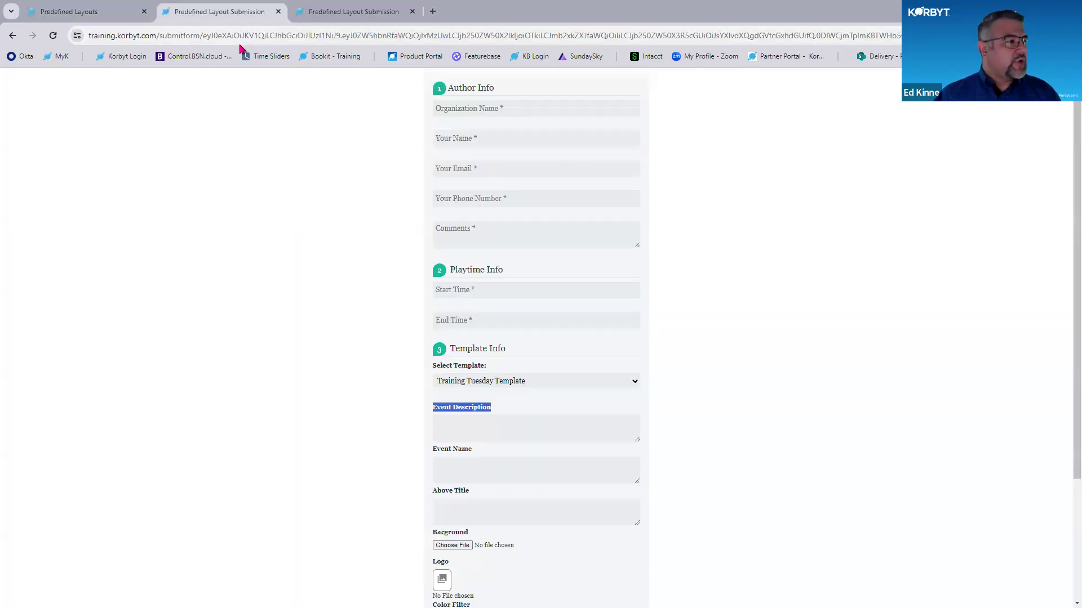
key("ctrl+v")
key("Return")
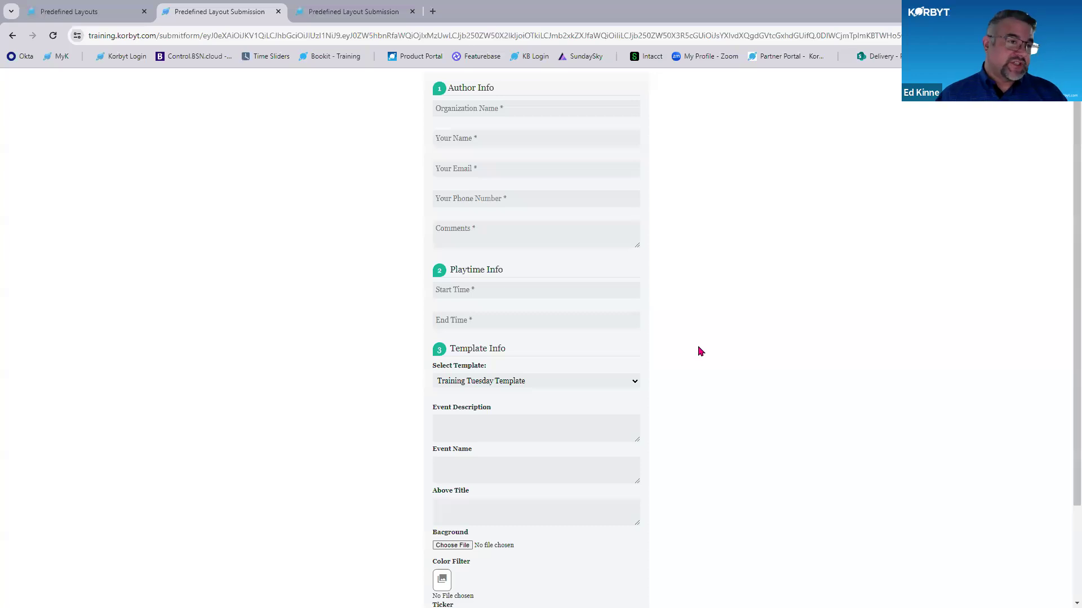
- Fill in the Author Info with organization Korbyt, the author's name, email and phone number, and "comments" as the comment
left_click(499, 110)
left_click(519, 158)
left_click(495, 138)
left_click(508, 167)
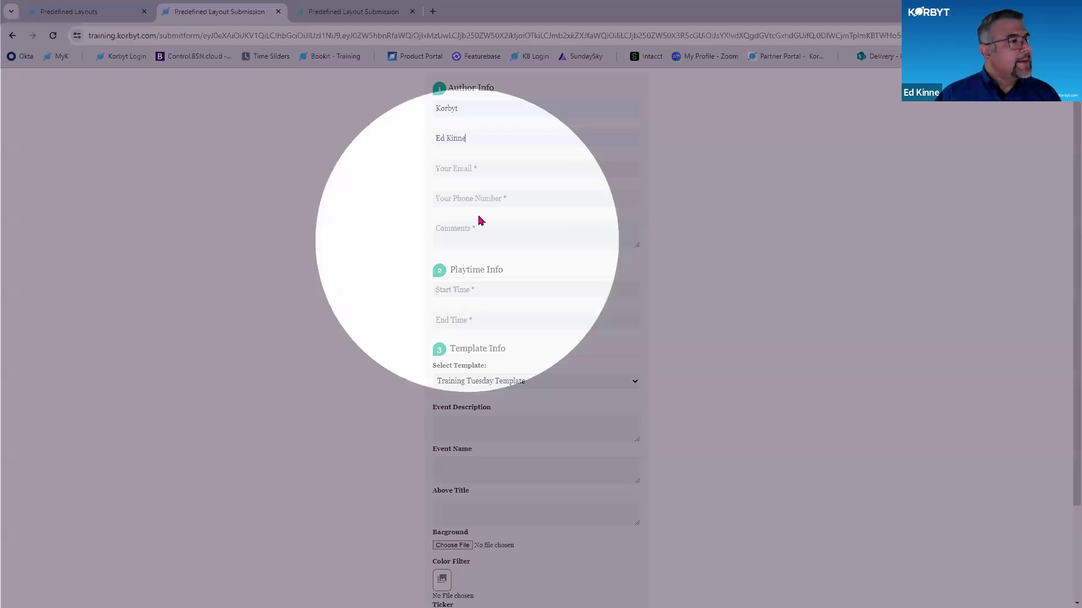
left_click(473, 167)
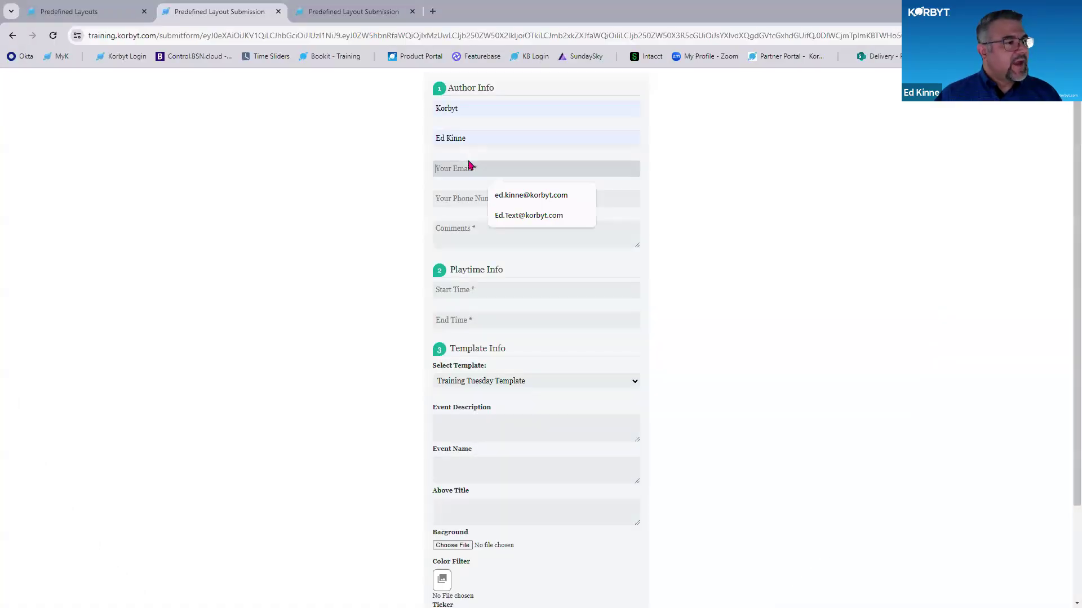
left_click(511, 194)
left_click(448, 197)
left_click(504, 225)
left_click(468, 232)
type("comments")
- Set the playtime to start 07/21/2025 12:00 AM and end 07/21/2025 11:59 PM
left_click(488, 293)
left_click(467, 370)
left_click(534, 327)
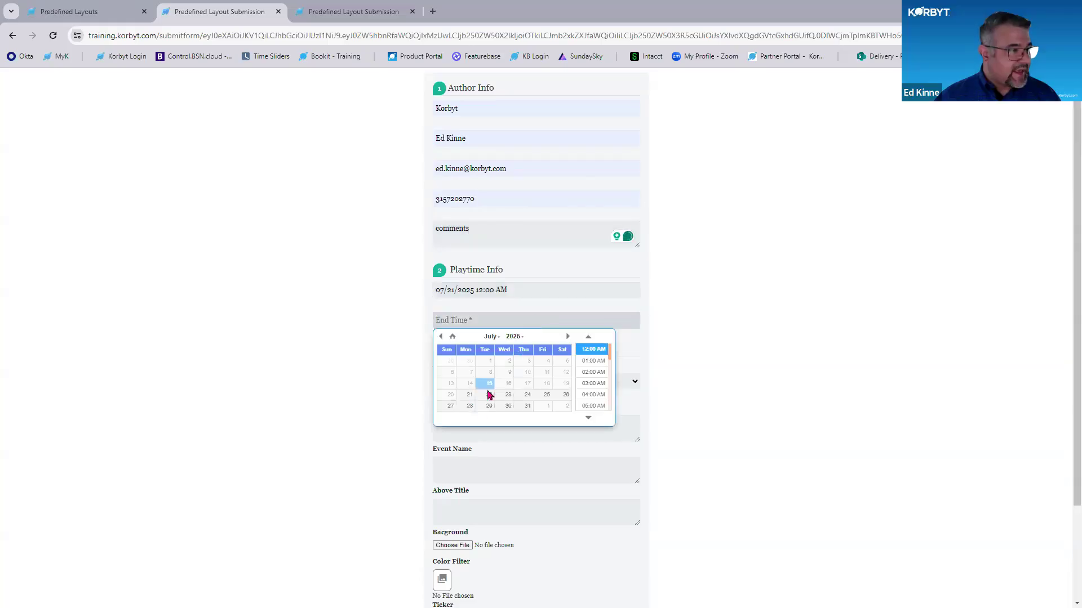
left_click(467, 397)
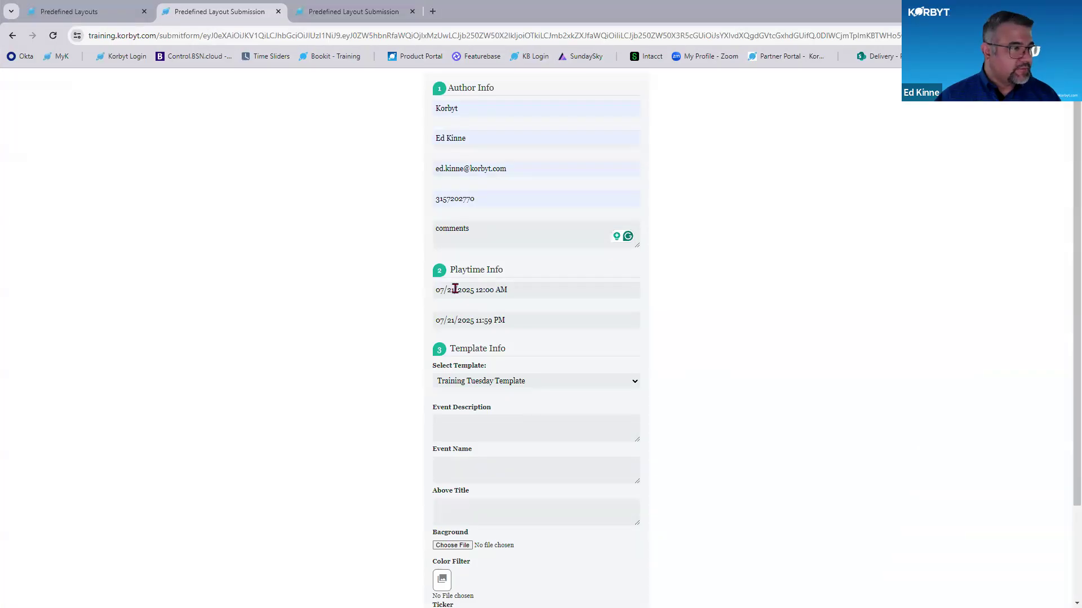
- Keep Training Tuesday Template as the template and enter the Event Description "Cool Event where we will learn and have fun"
scroll(434, 374, "down", 2)
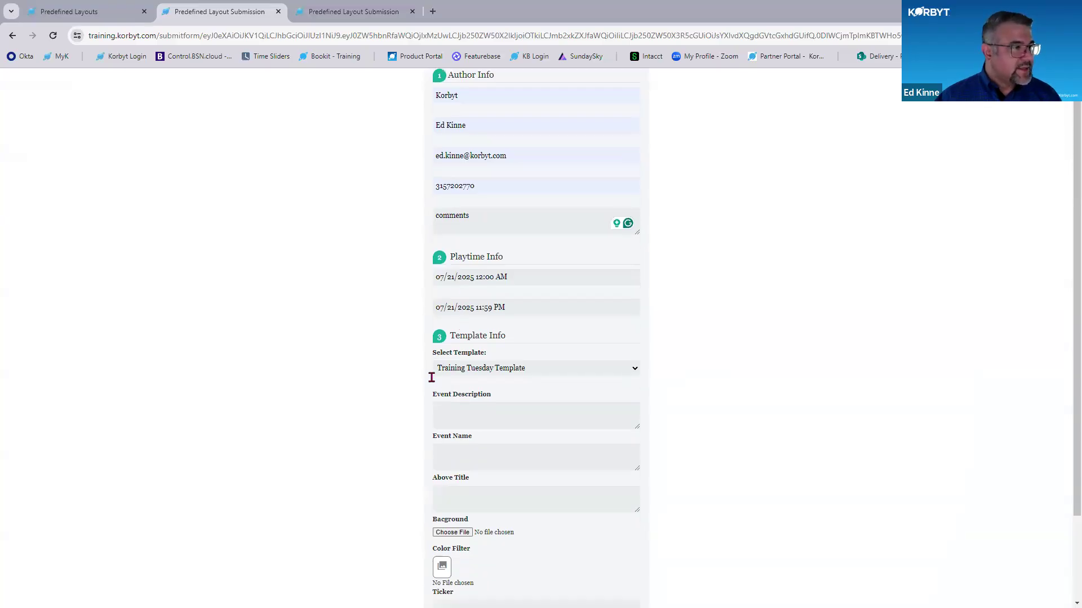
left_click(524, 265)
left_click(499, 284)
left_click(471, 308)
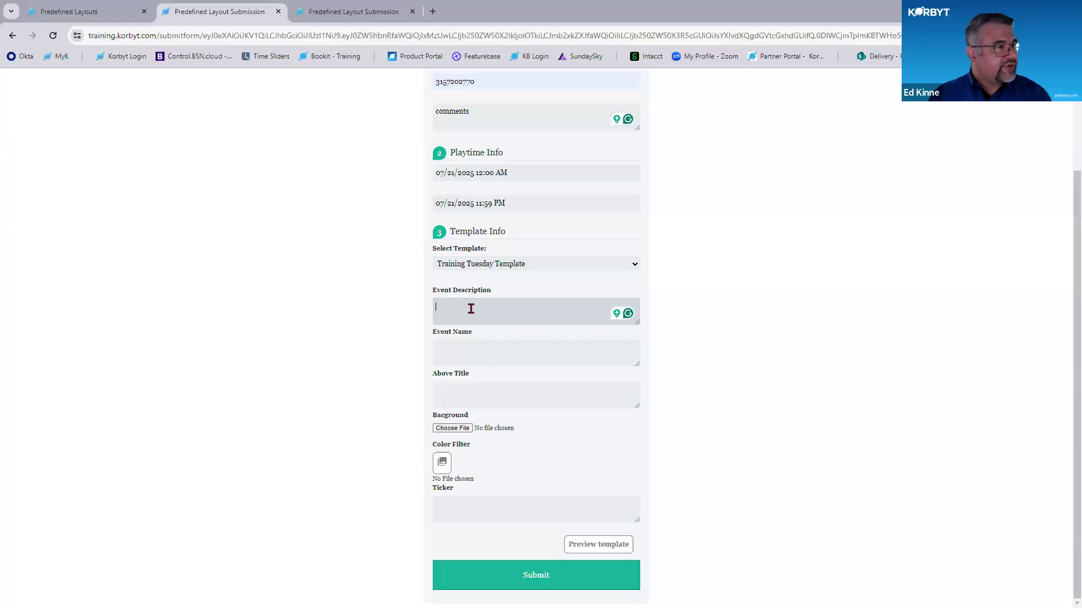
type("Cool Event where we will lea")
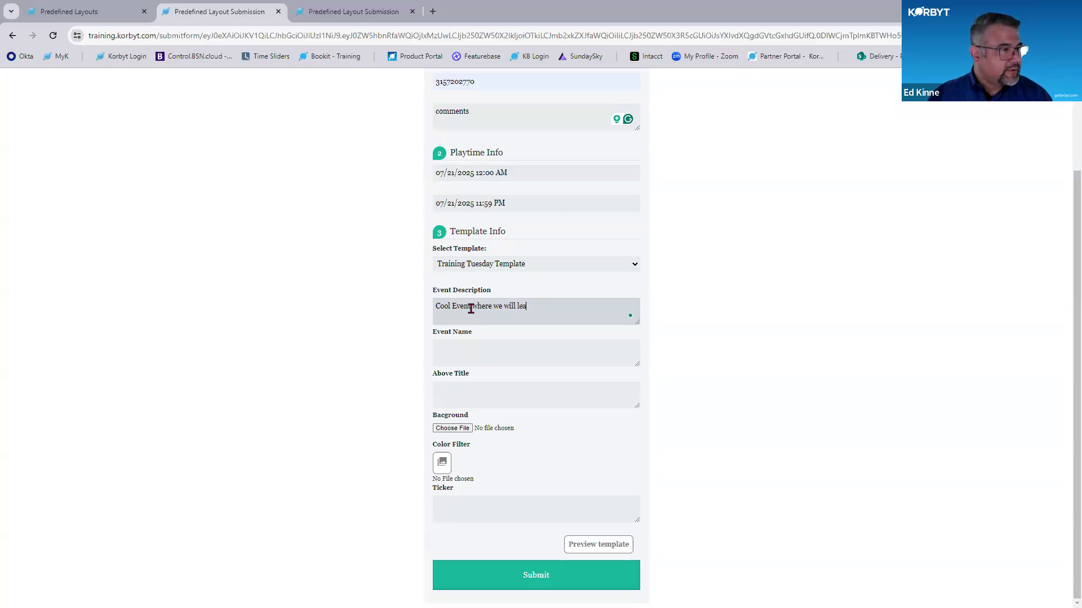
type("n and have fun")
- Enter "Trianing" as the Event Name and "Join Us" as the Above Title text
left_click(471, 348)
type("Trianing")
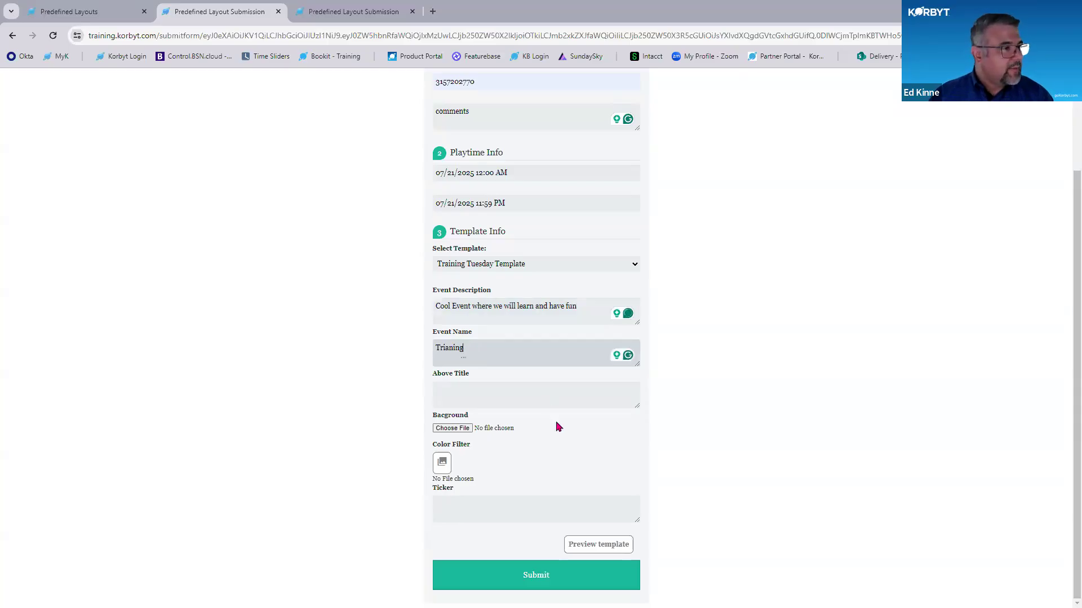
left_click(532, 391)
type("Jo")
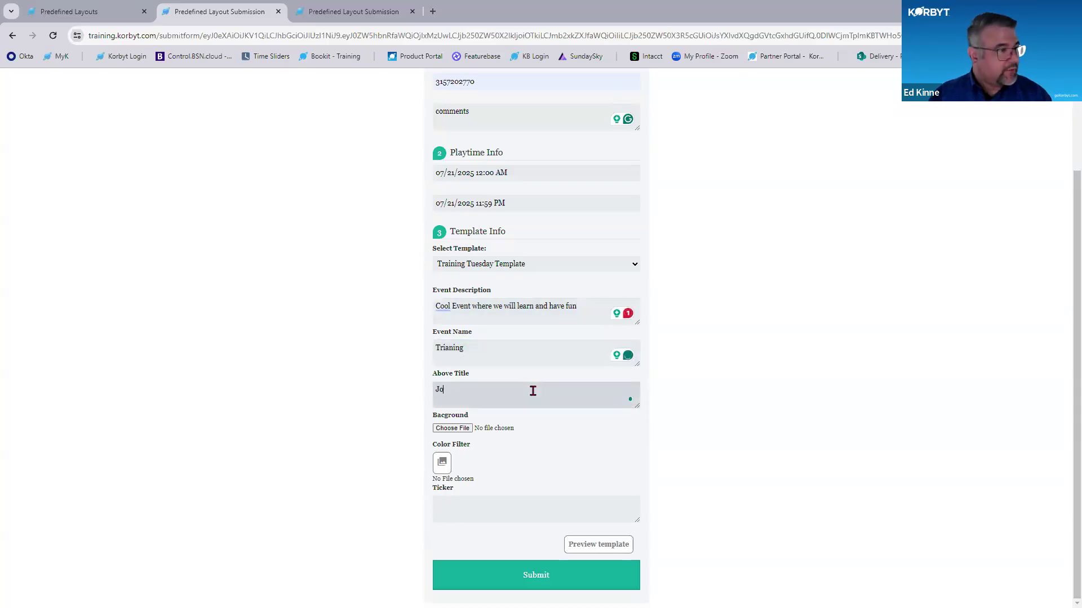
type("in Un")
key("BackSpace")
type("s")
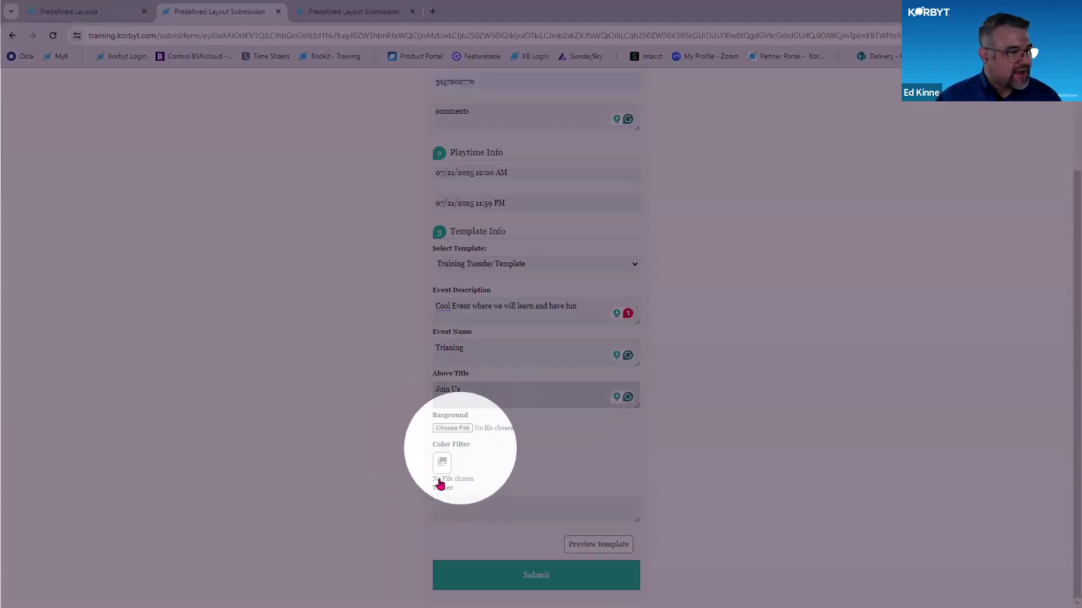
- Enter the Ticker text "A great event to increase your knowledge and comform" and preview the template
left_click(450, 508)
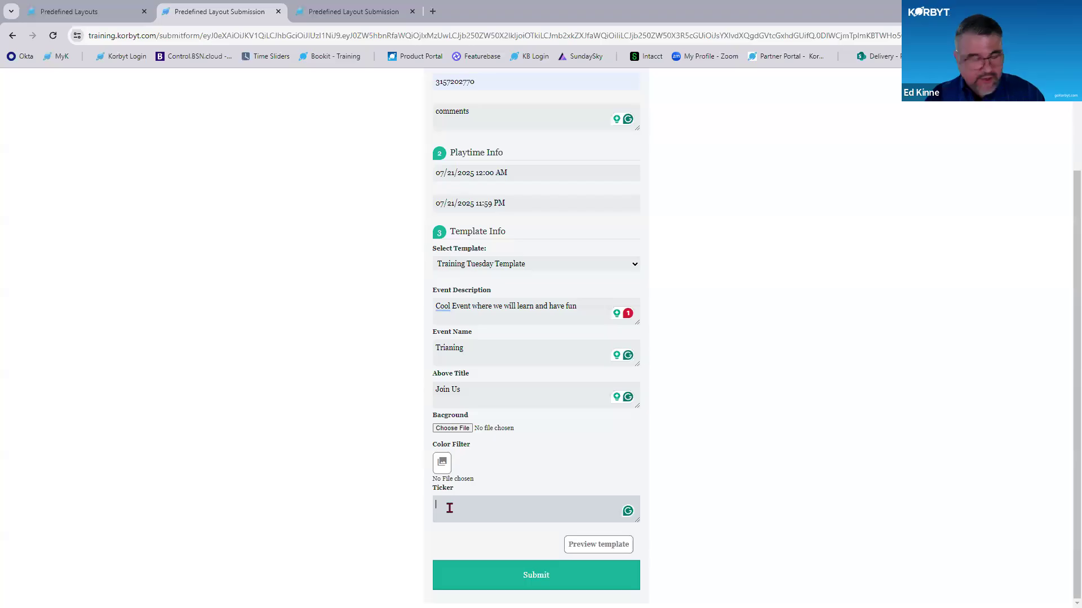
type("A")
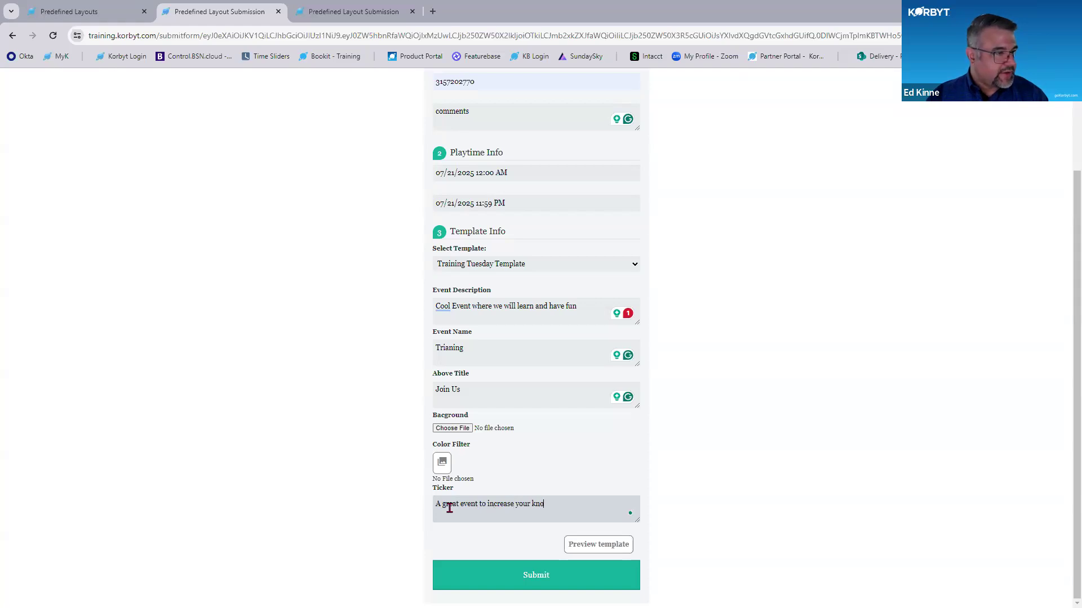
type("great event to increase your knowledg")
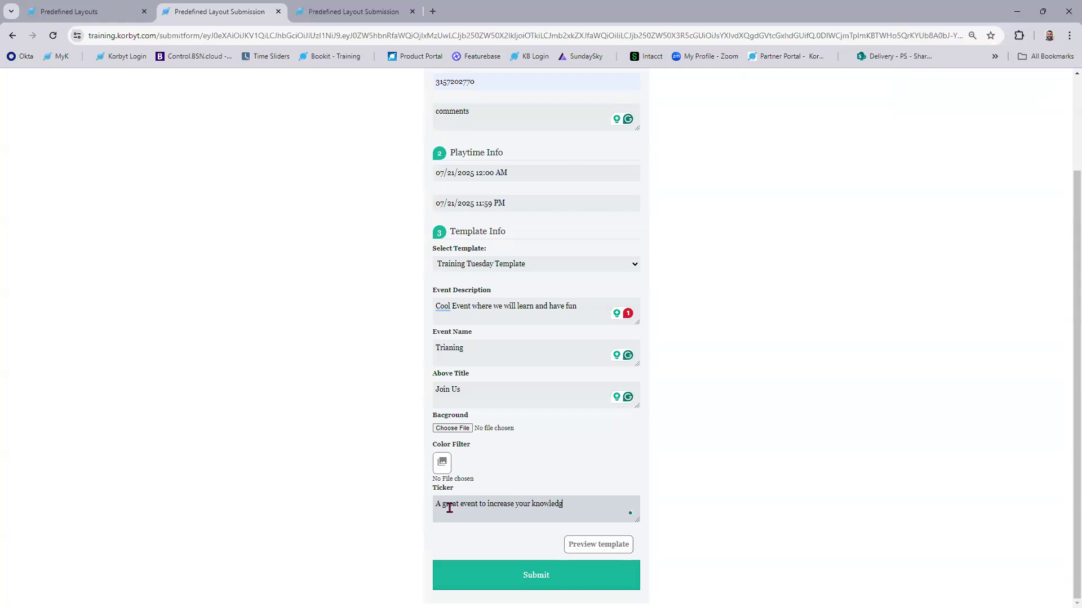
type("e and comform")
left_click(593, 544)
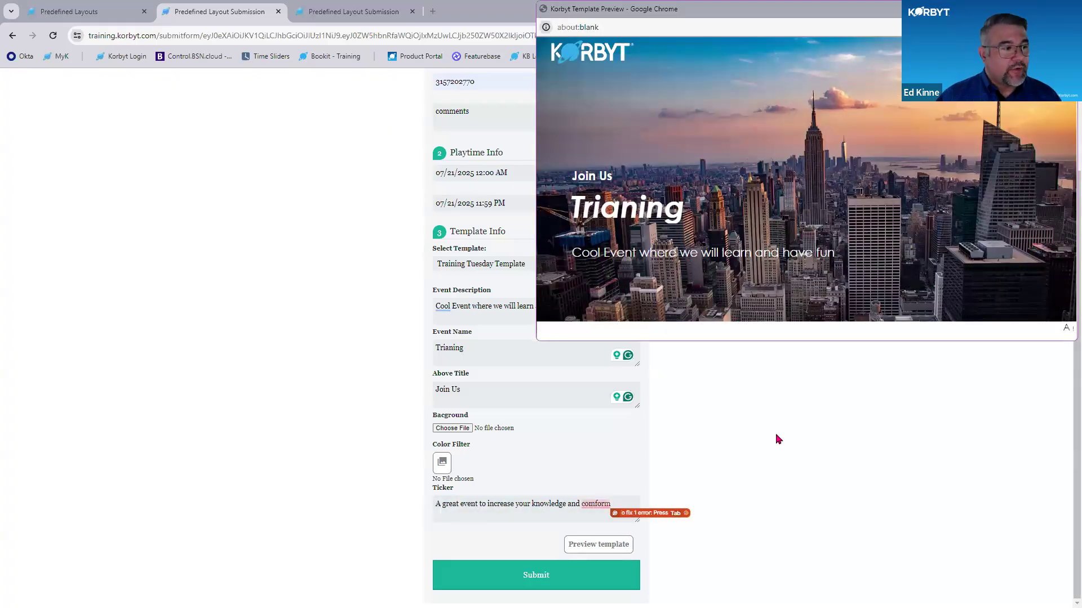
- Reconfirm the start time, set the End Time to 07/22/2025 11:59 PM, and submit the form
left_click(569, 581)
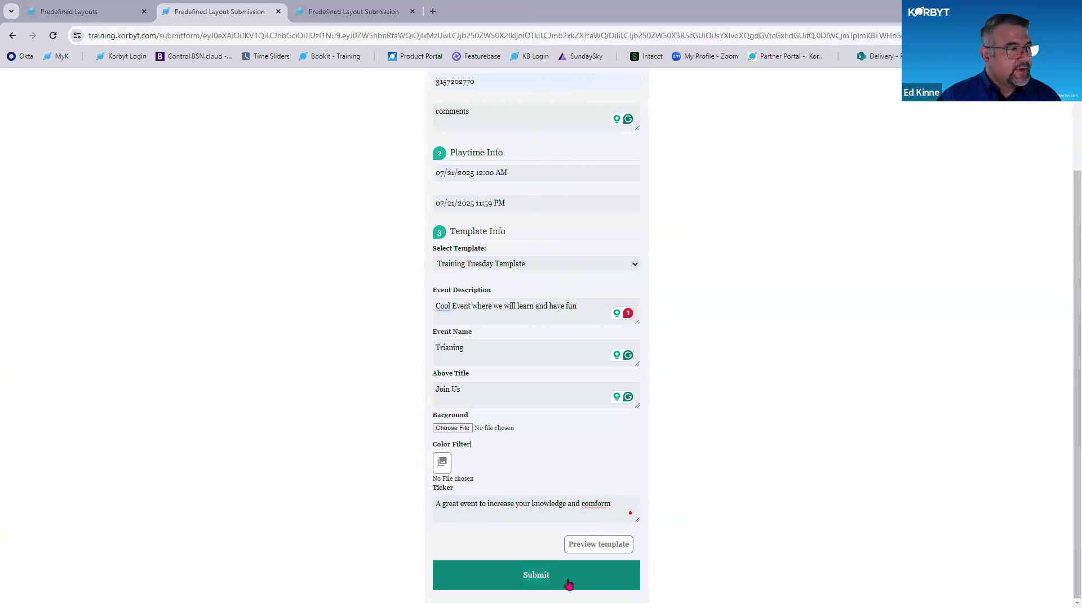
left_click(479, 173)
left_click(578, 200)
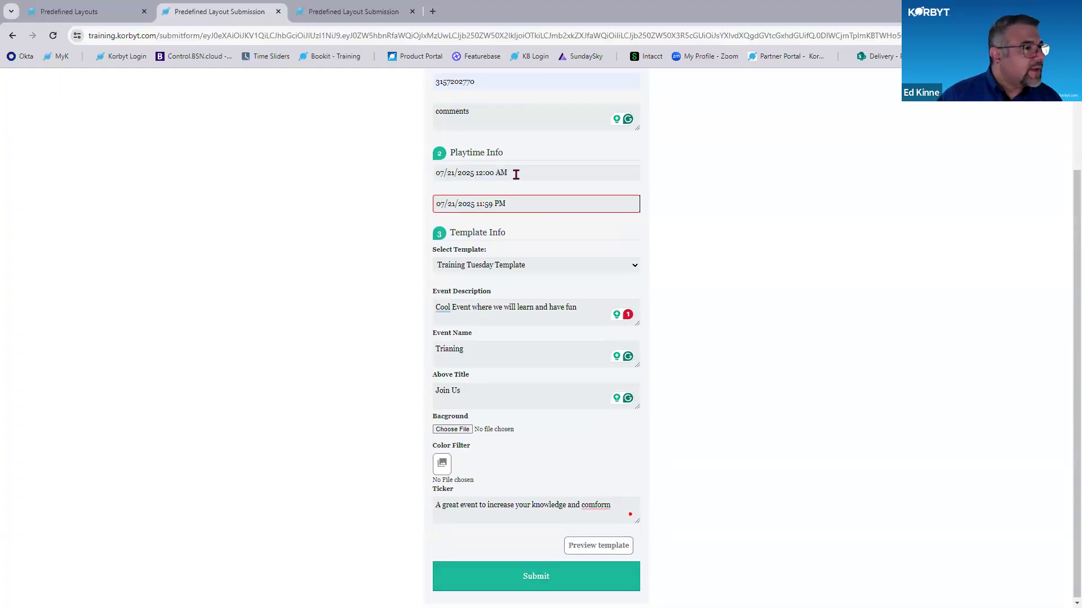
left_click(485, 173)
left_click(659, 207)
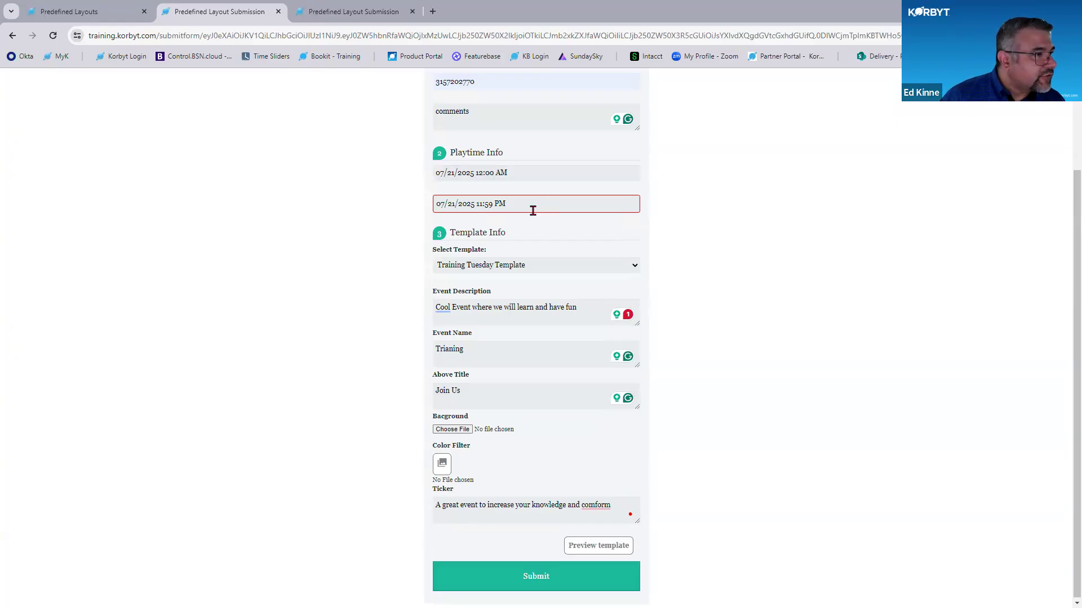
left_click(527, 211)
left_click(490, 282)
left_click(586, 285)
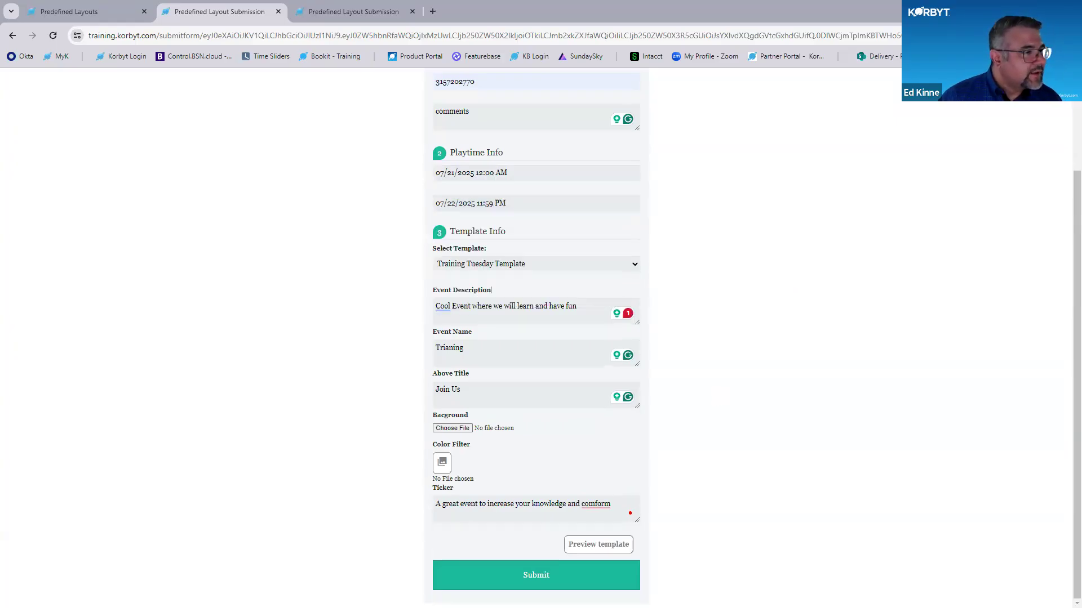
left_click(549, 576)
left_click(533, 370)
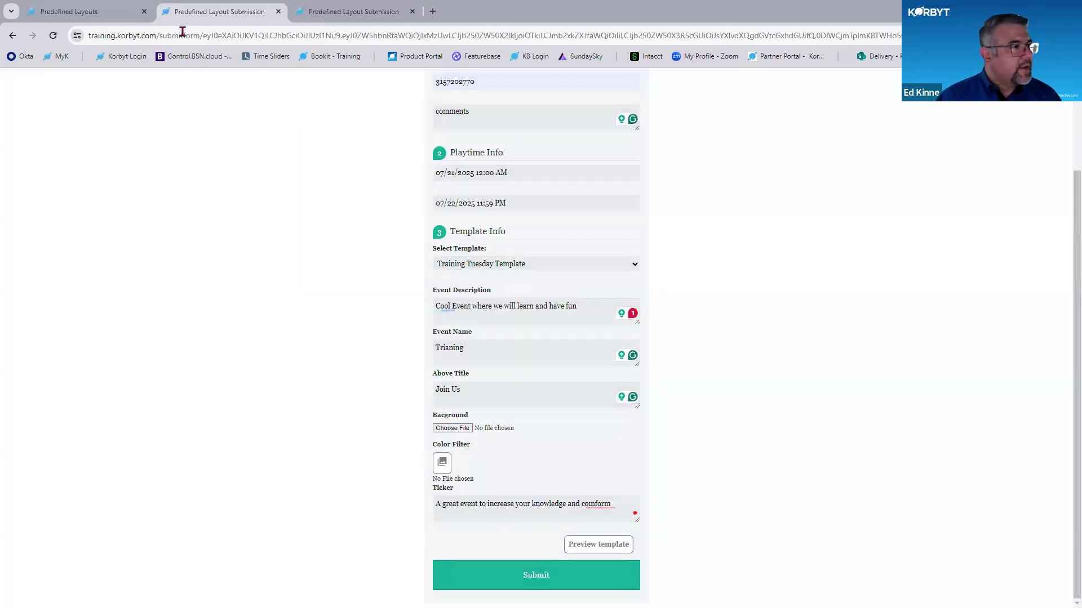
- Return to the Predefined Layouts page, close the sharing options, and go to the Layouts list
mouse_move(77, 11)
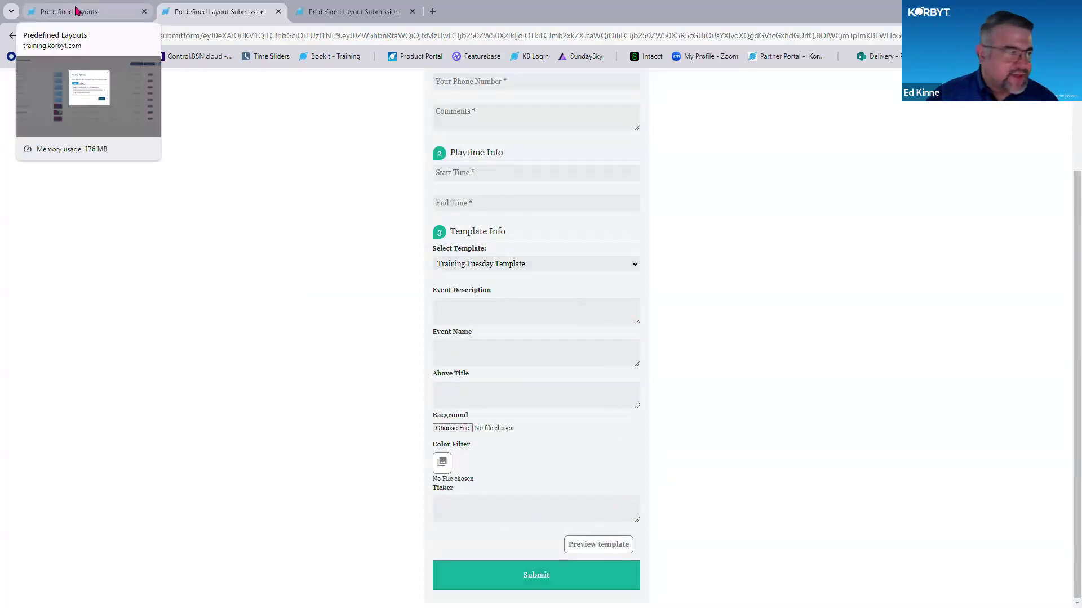
left_click(77, 11)
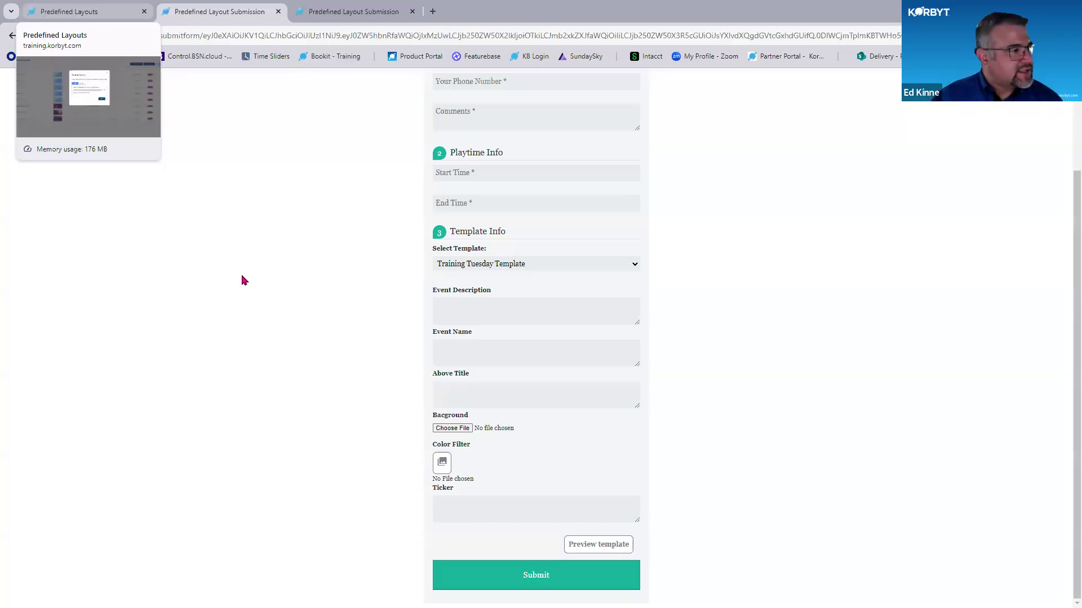
left_click(655, 174)
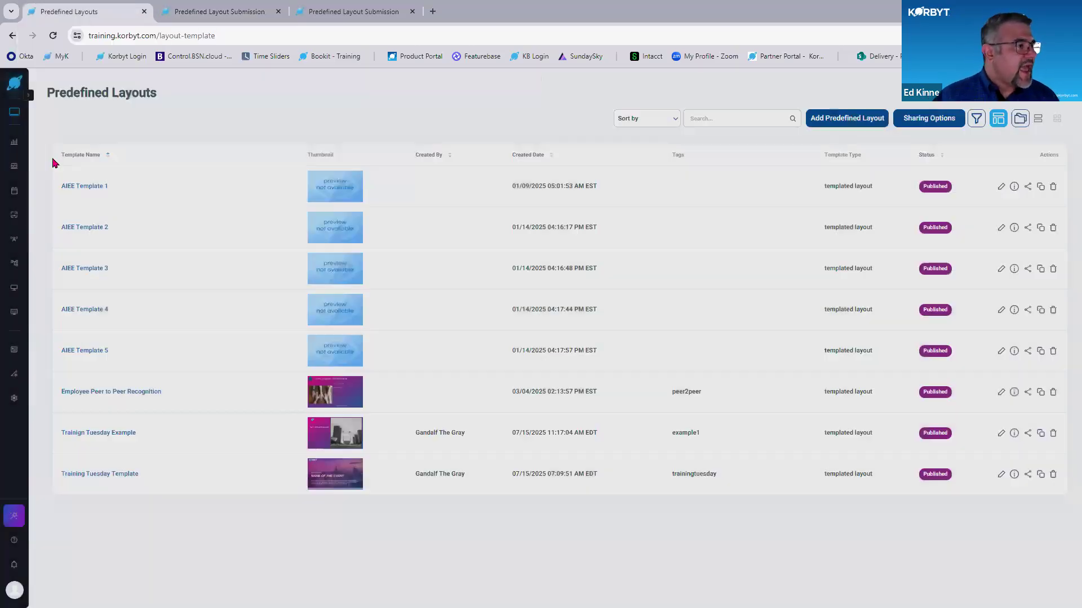
mouse_move(14, 214)
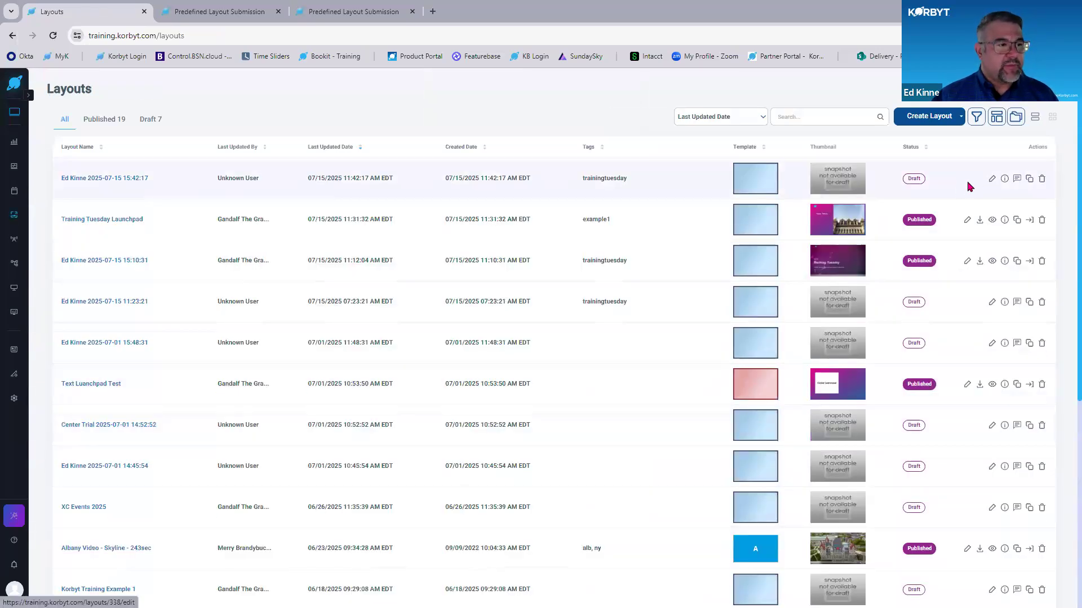
- Inspect the newly submitted draft layout in the layout builder, return to the Layouts list, and check the draft's tag
key("ctrl")
key("ctrl")
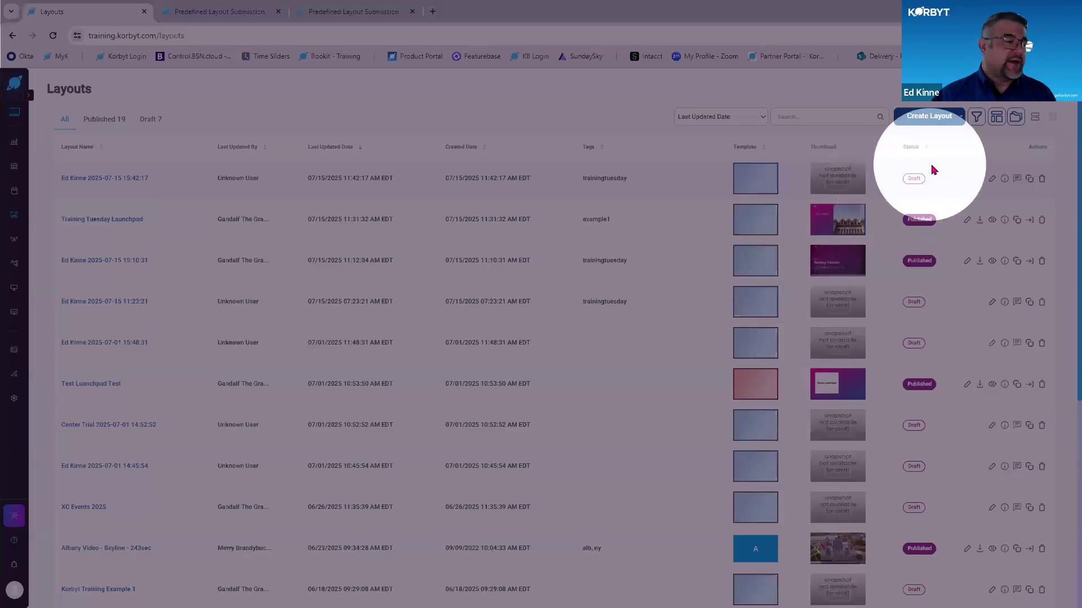
left_click(991, 180)
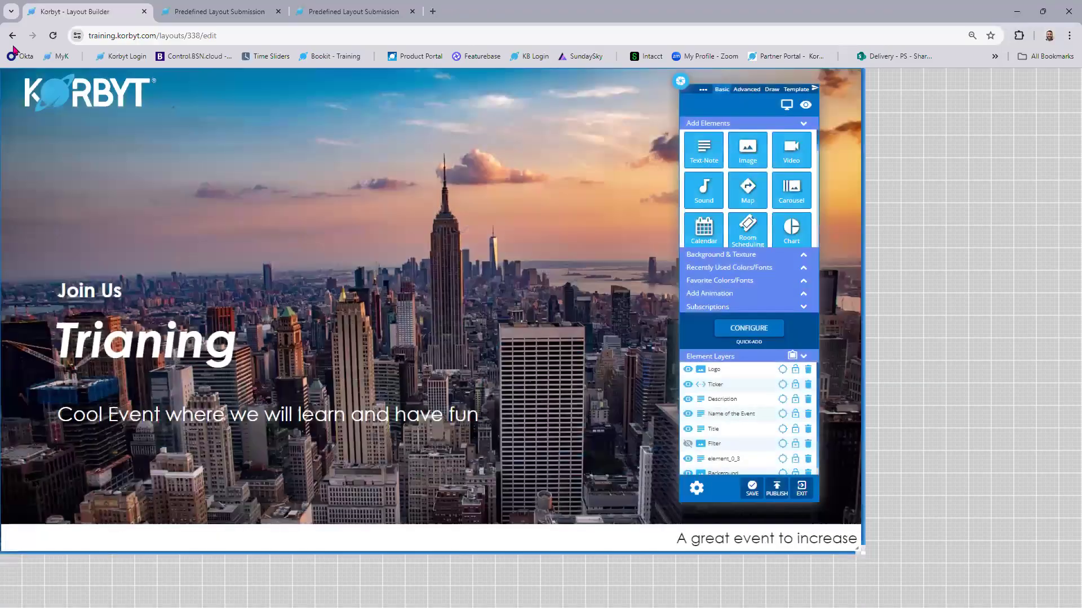
left_click(12, 35)
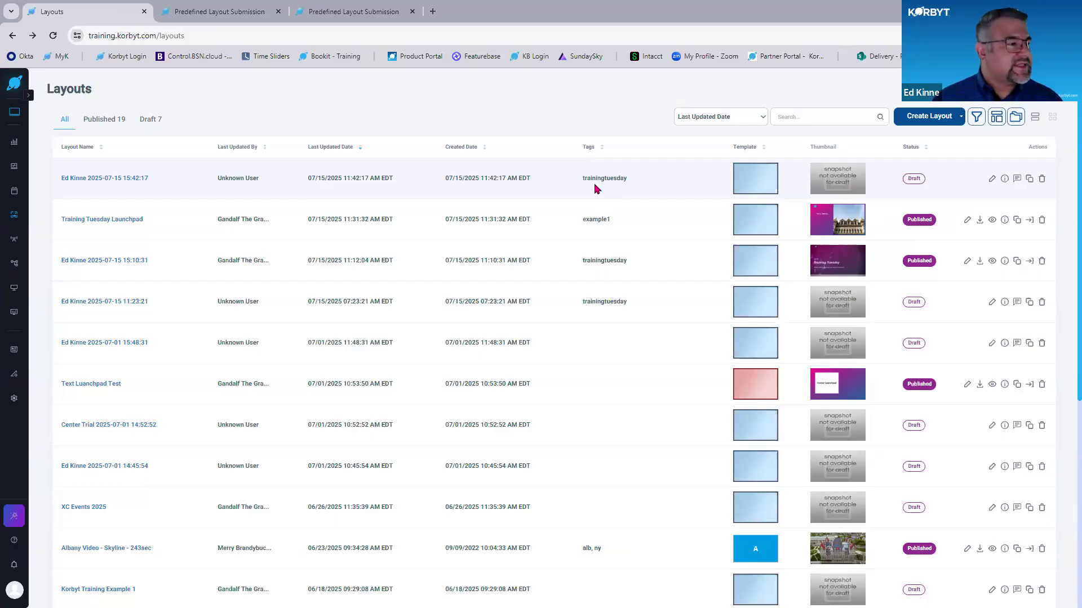
double_click(596, 178)
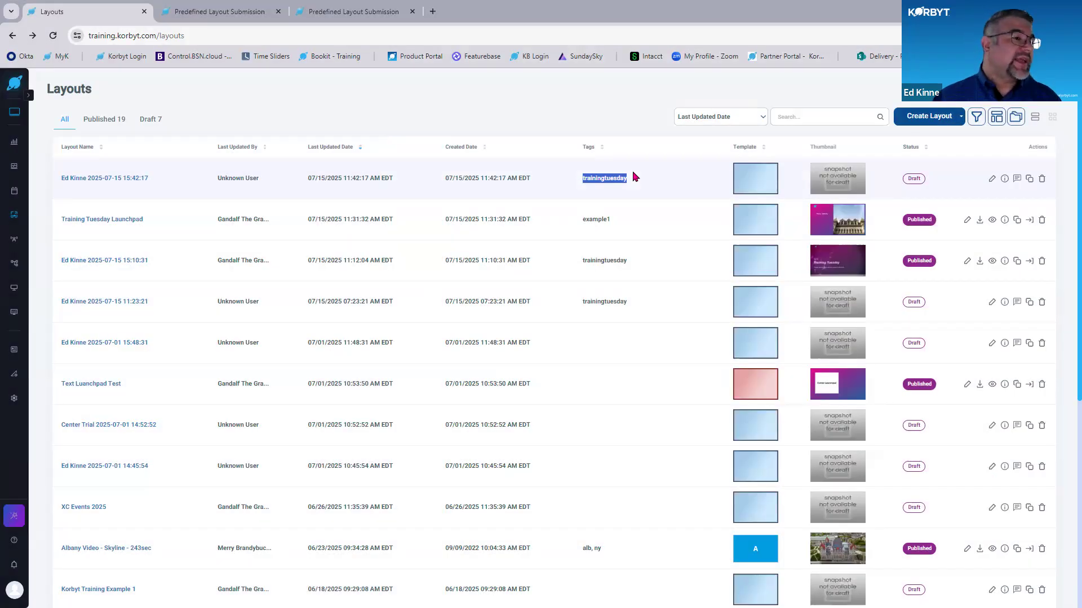
- Open the newest draft layout, check its page settings, publish it, and return to the Layouts list
left_click(929, 194)
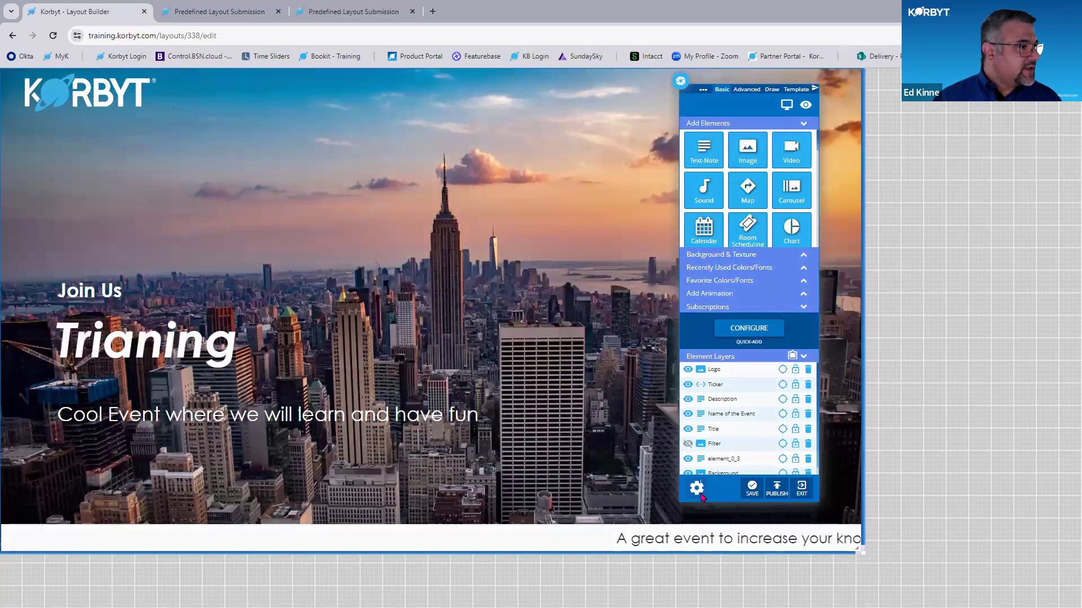
left_click(698, 489)
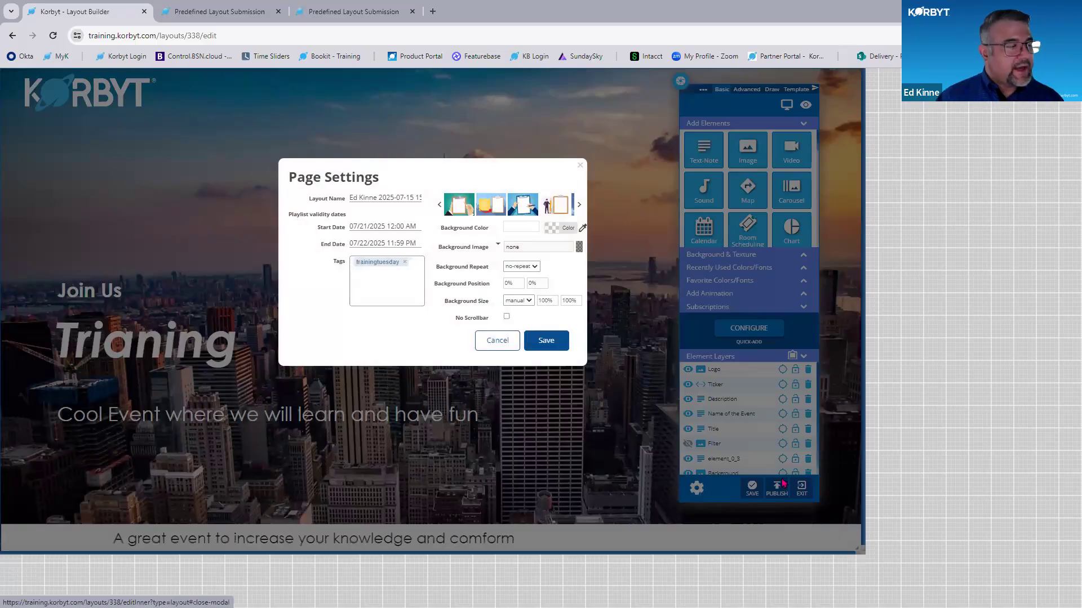
left_click(783, 483)
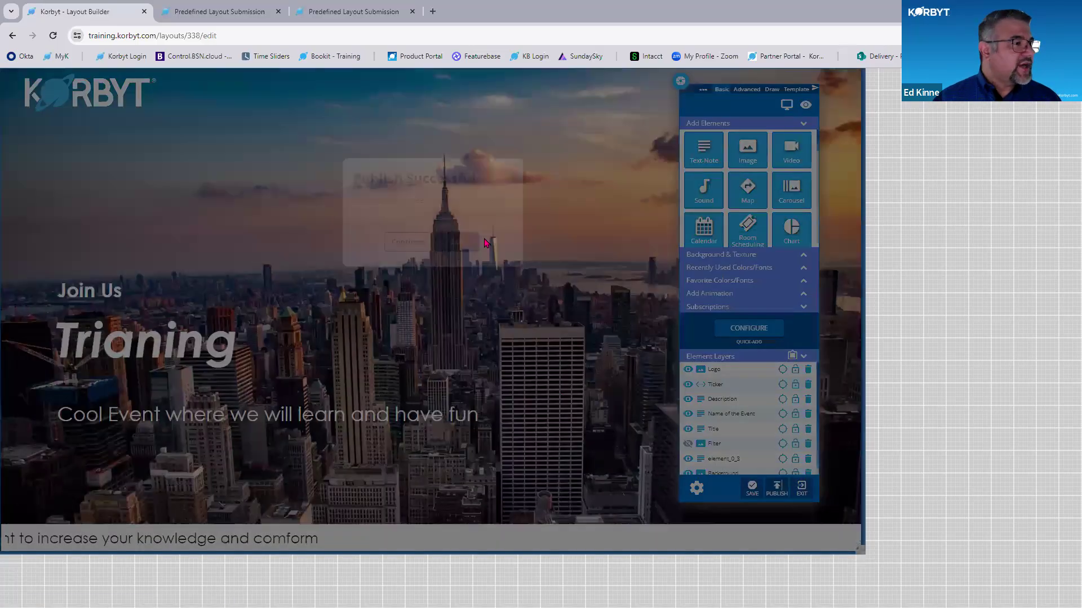
left_click(456, 242)
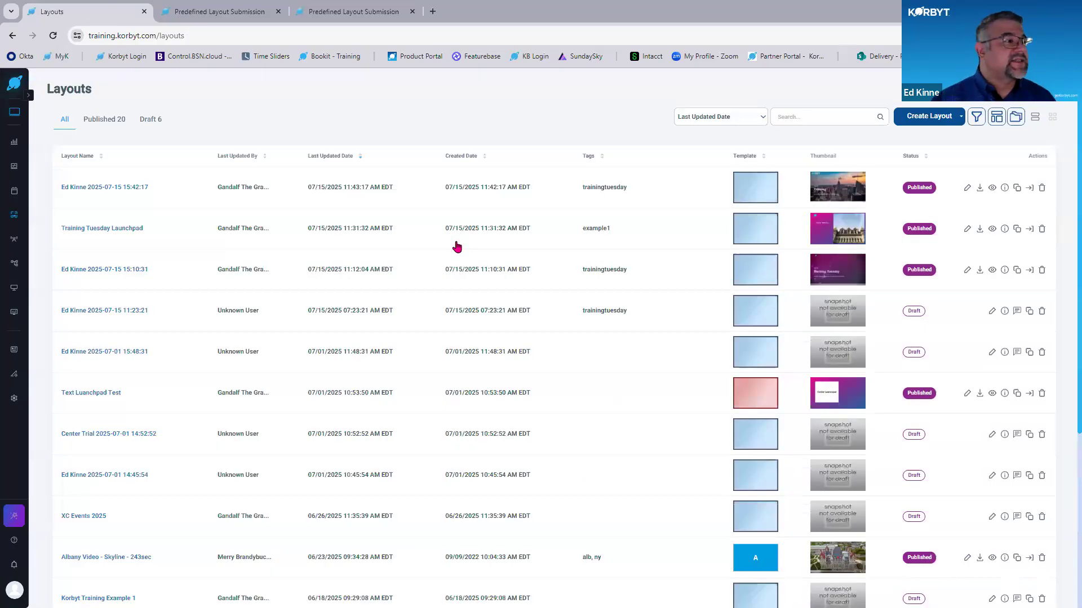
- Check the published layout's tag, reopen the layout in the builder, and look at the blank submission form
double_click(606, 178)
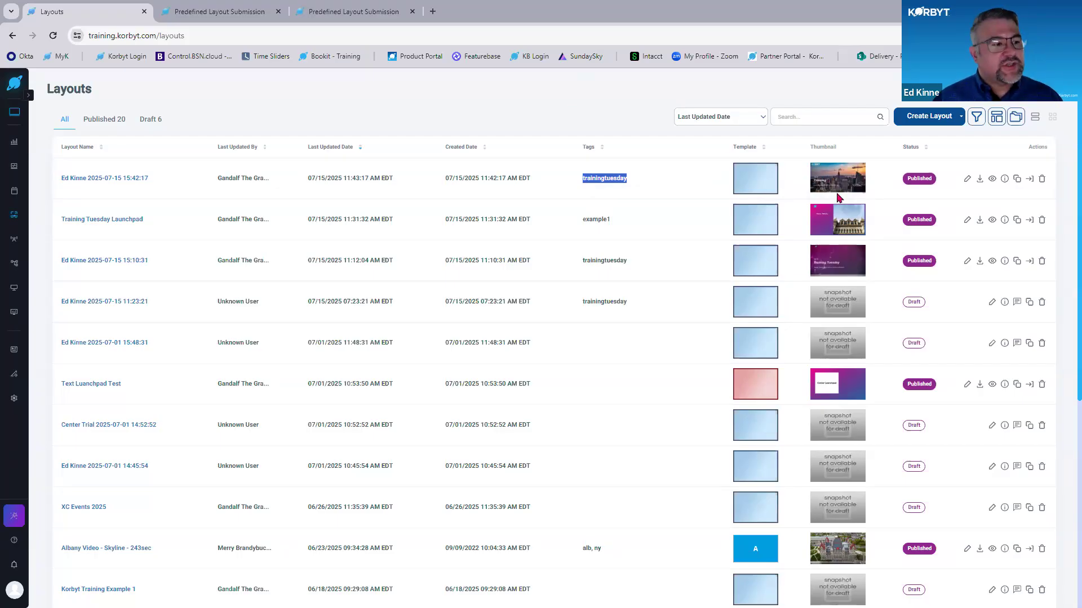
left_click(969, 181)
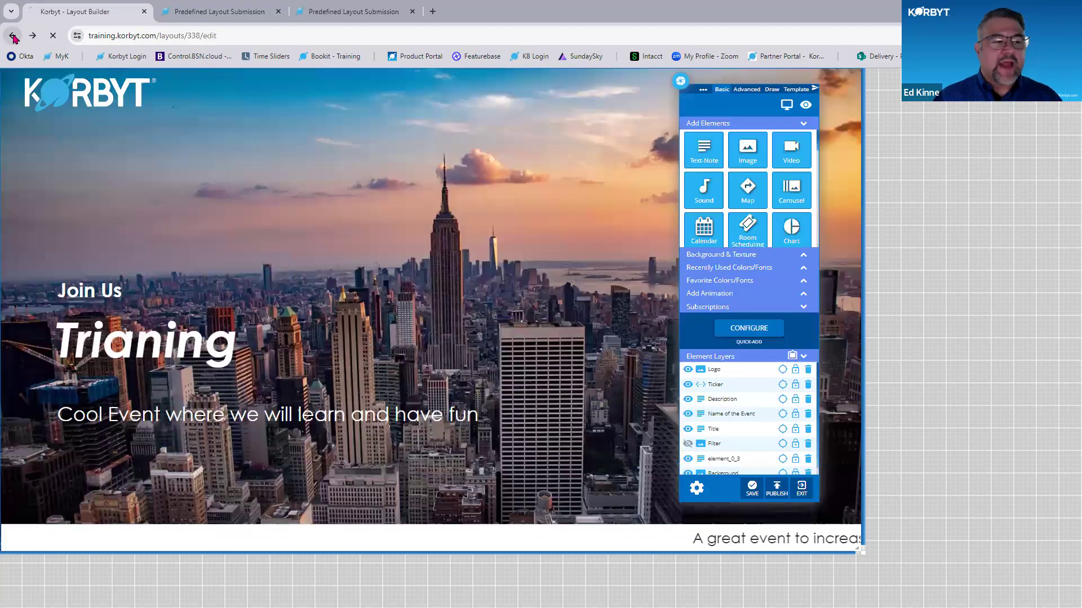
left_click(12, 35)
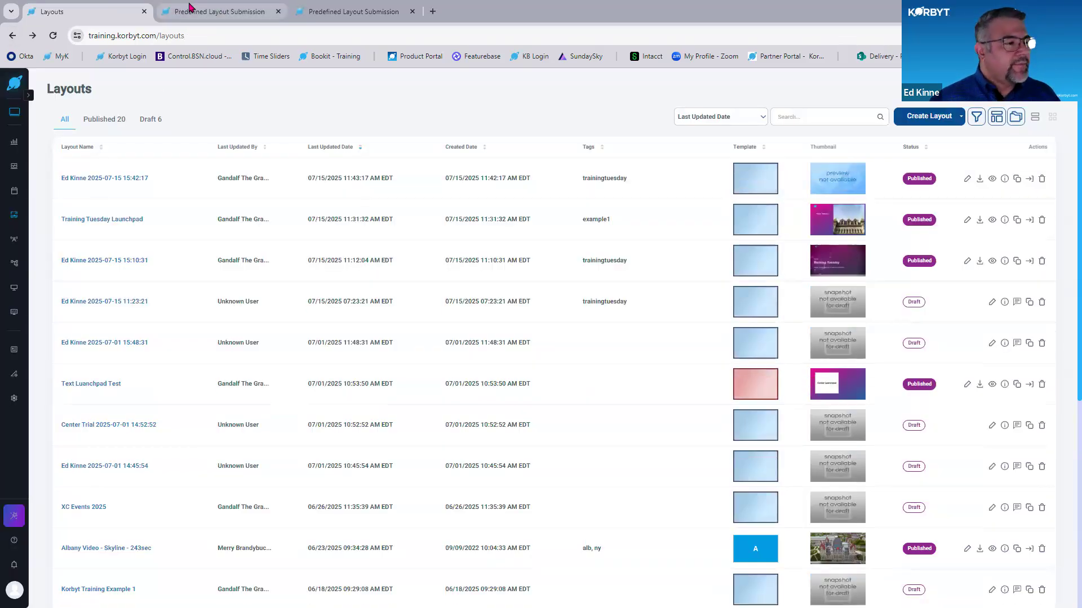
left_click(192, 10)
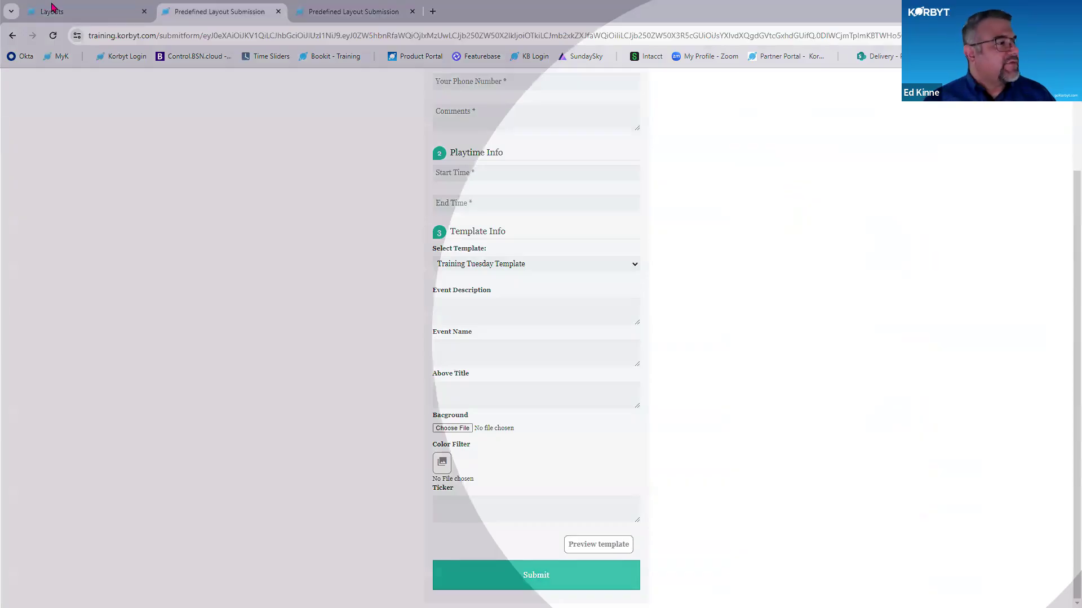
- Return to the Layouts list and delete the newest published layout
left_click(52, 9)
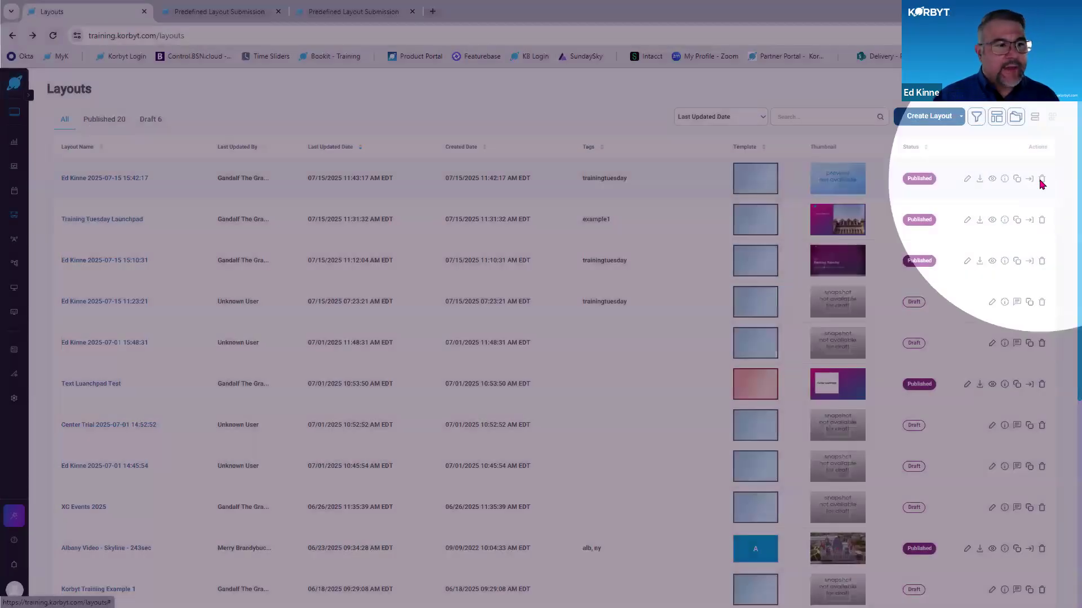
left_click(1041, 180)
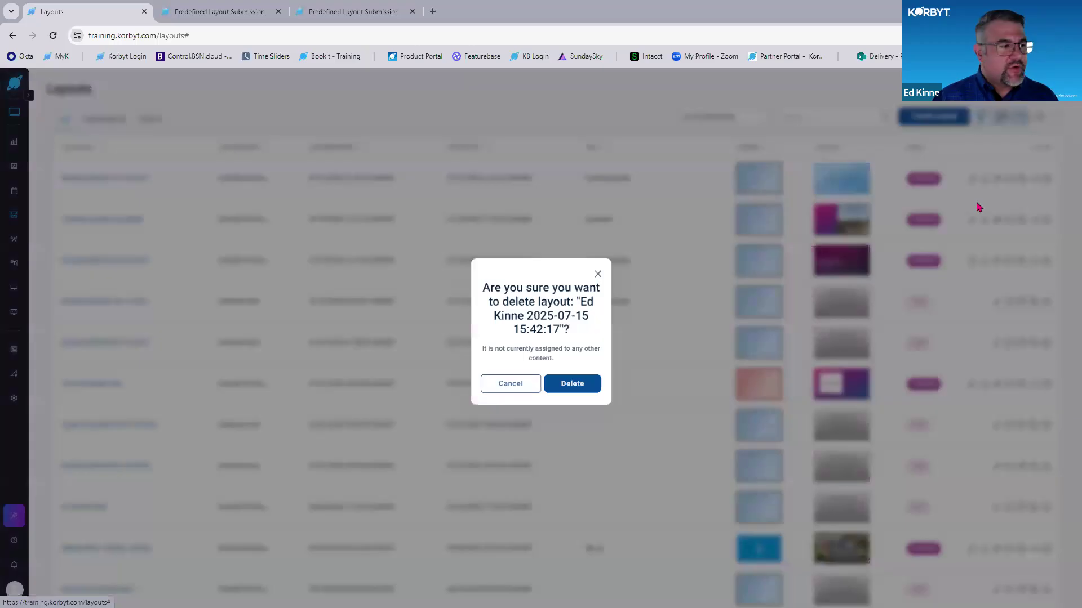
left_click(597, 389)
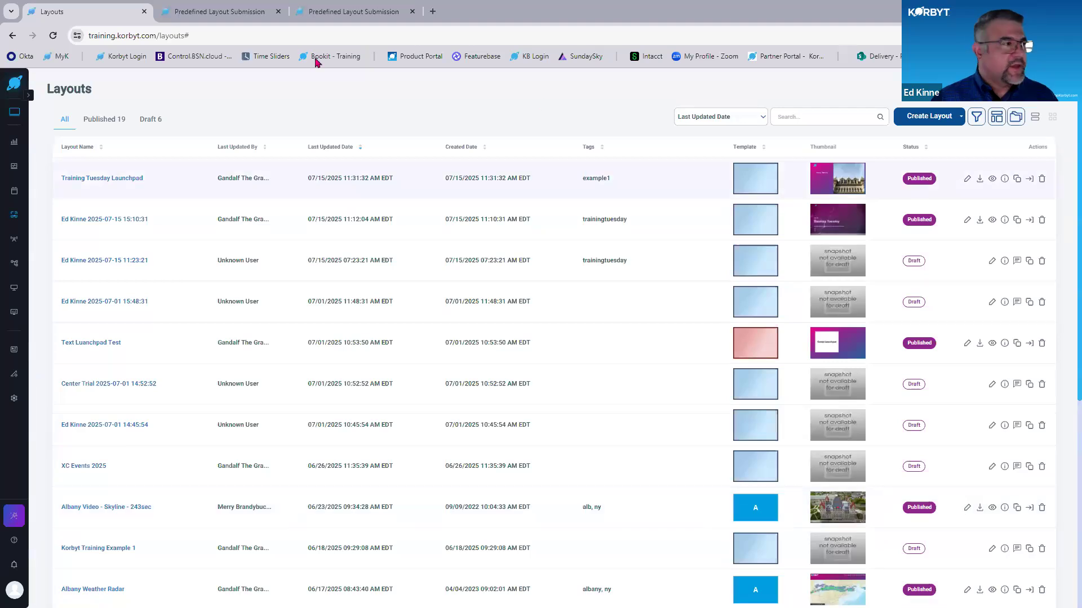
- Review the author, playtime and template fields of the blank submission form, and return to the Layouts list
left_click(248, 13)
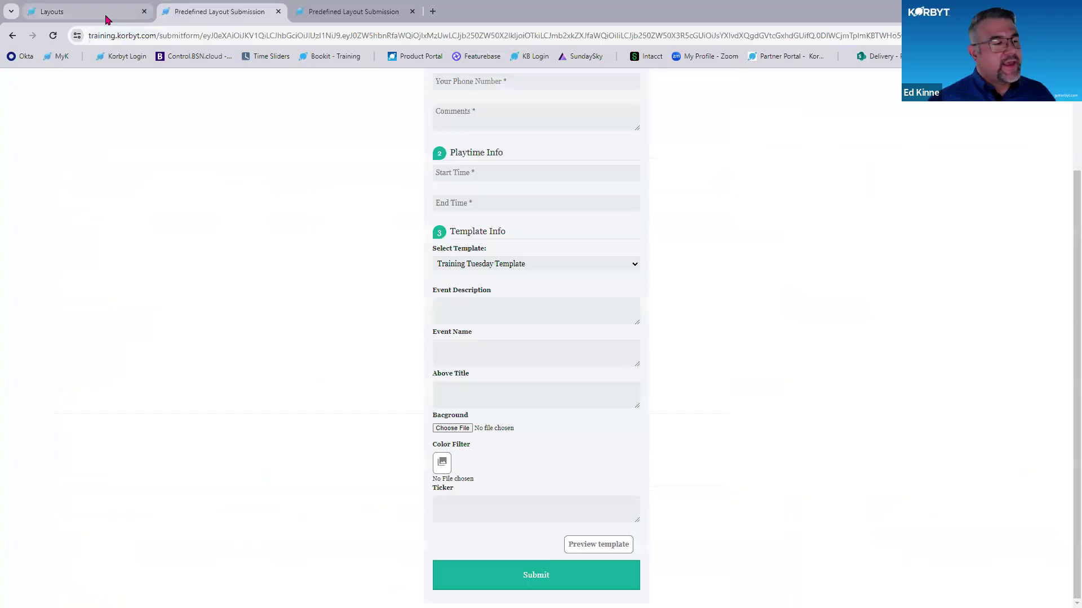
scroll(545, 205, "up", 2)
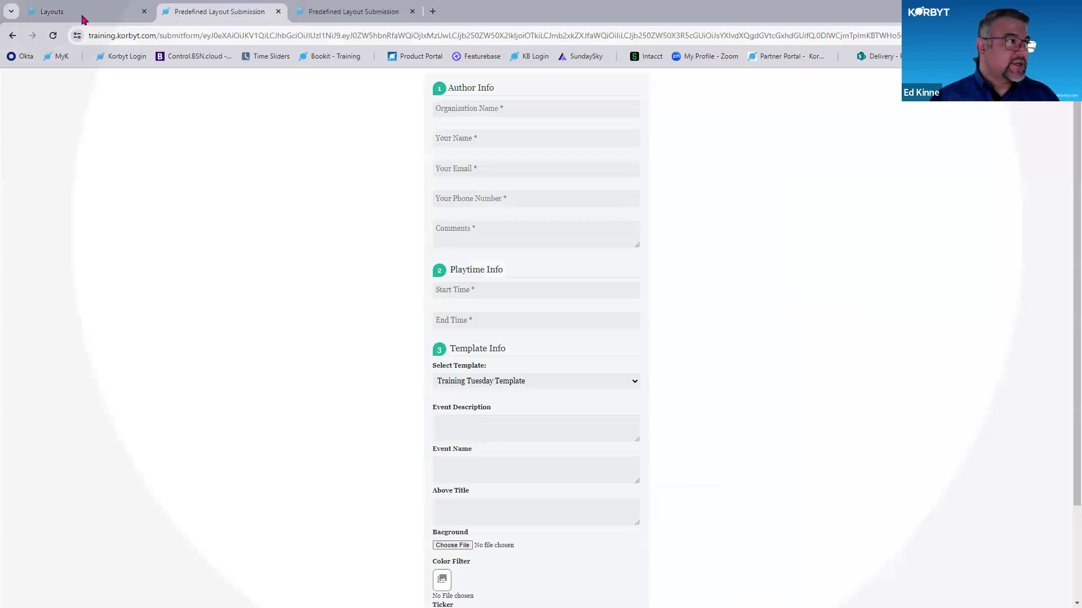
left_click(82, 13)
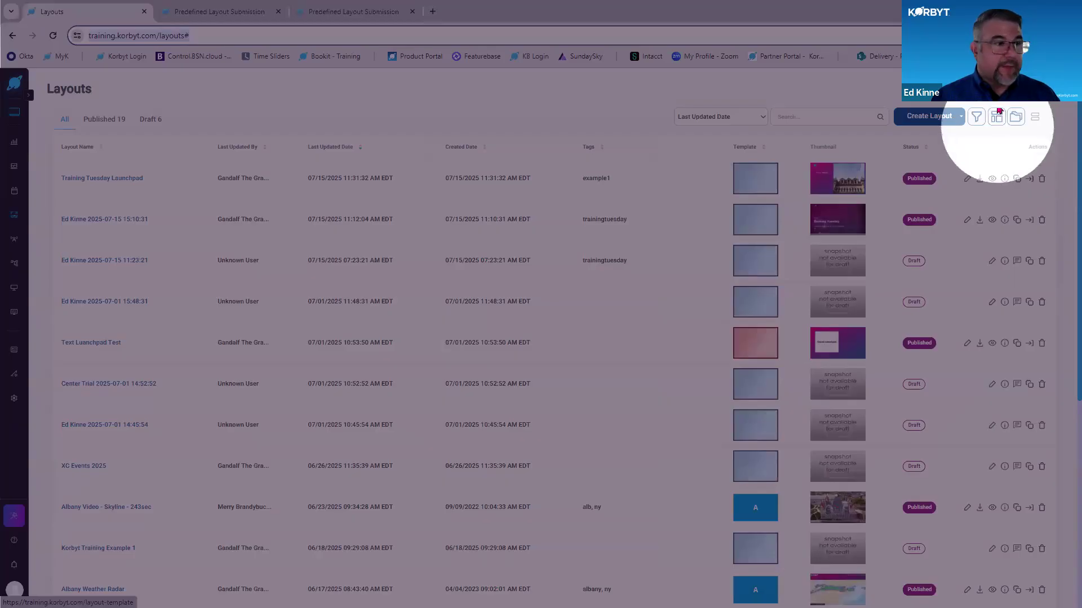
- Create a new predefined layout named "Korbyt Training Template"
left_click(998, 120)
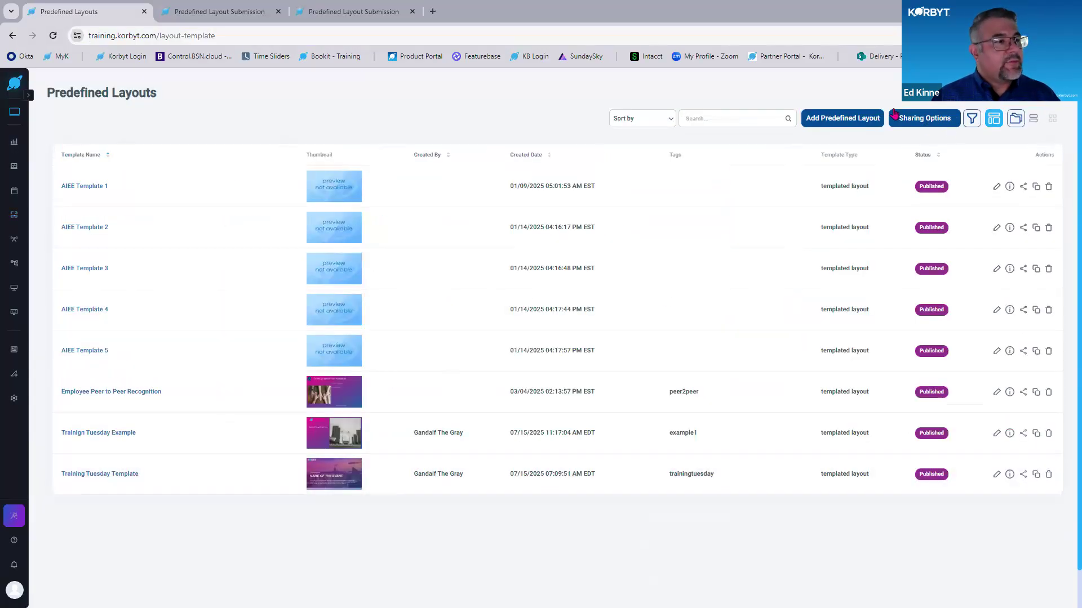
left_click(834, 116)
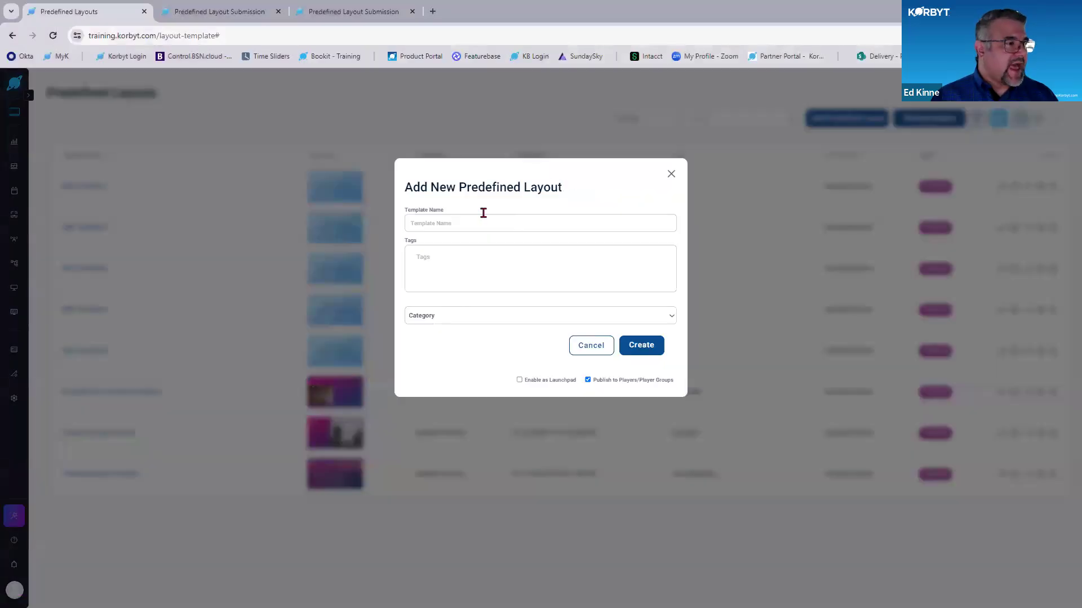
left_click(486, 223)
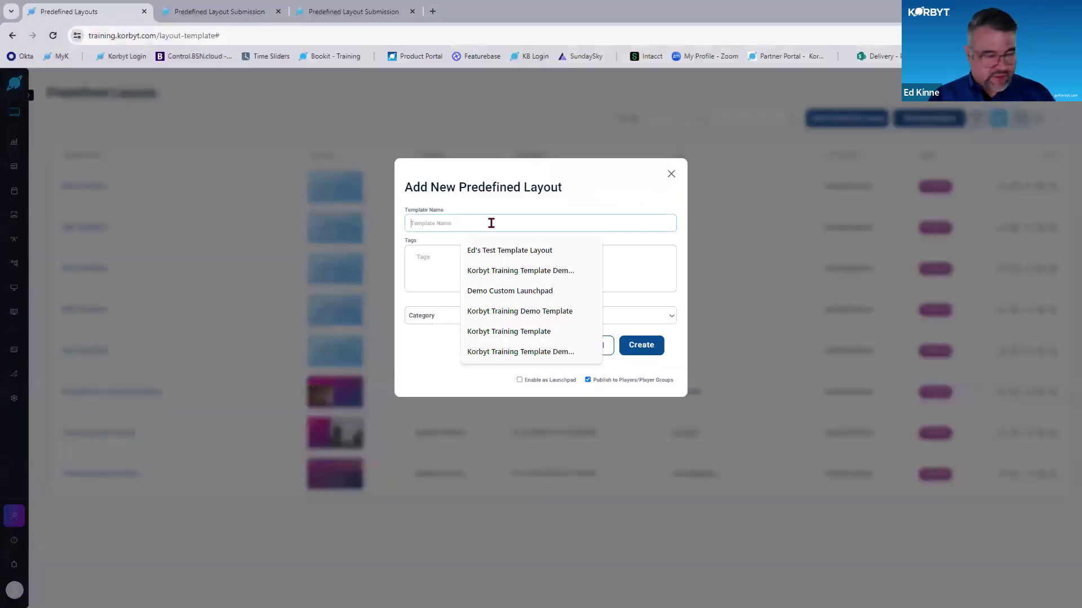
left_click(509, 332)
left_click(646, 345)
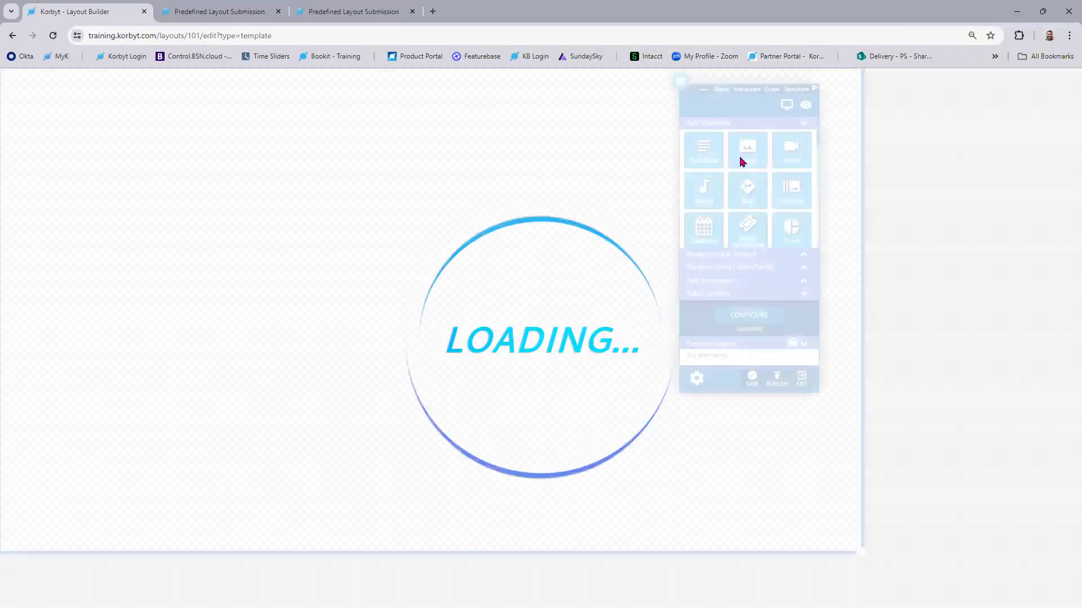
- Add an image element to the blank template using the "Background Gradiant" picture from the image library
key("ctrl+plus")
key("ctrl+plus")
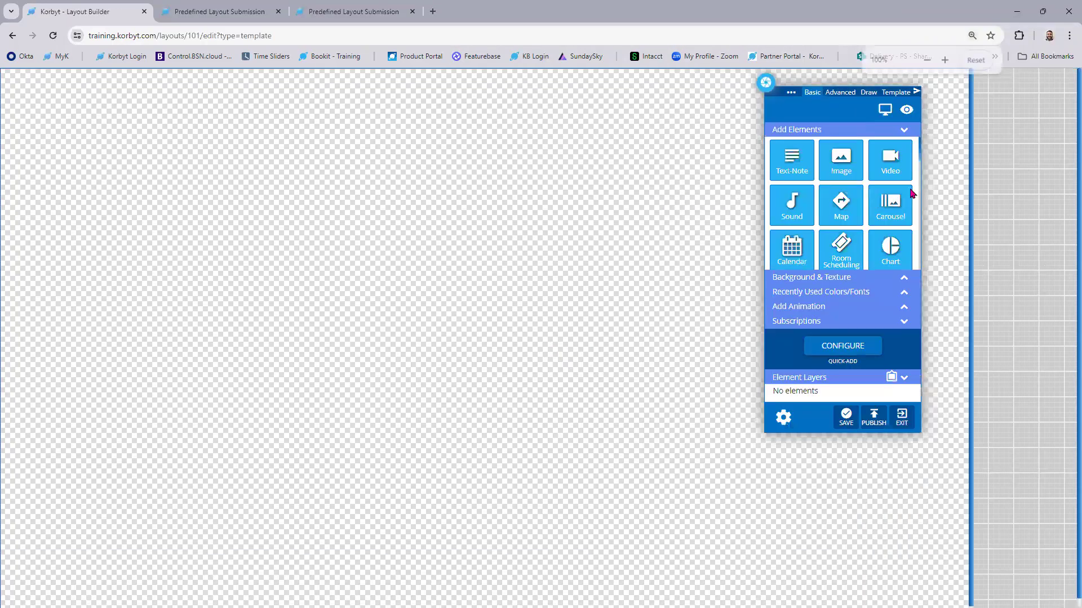
left_click_drag(931, 180, 281, 238)
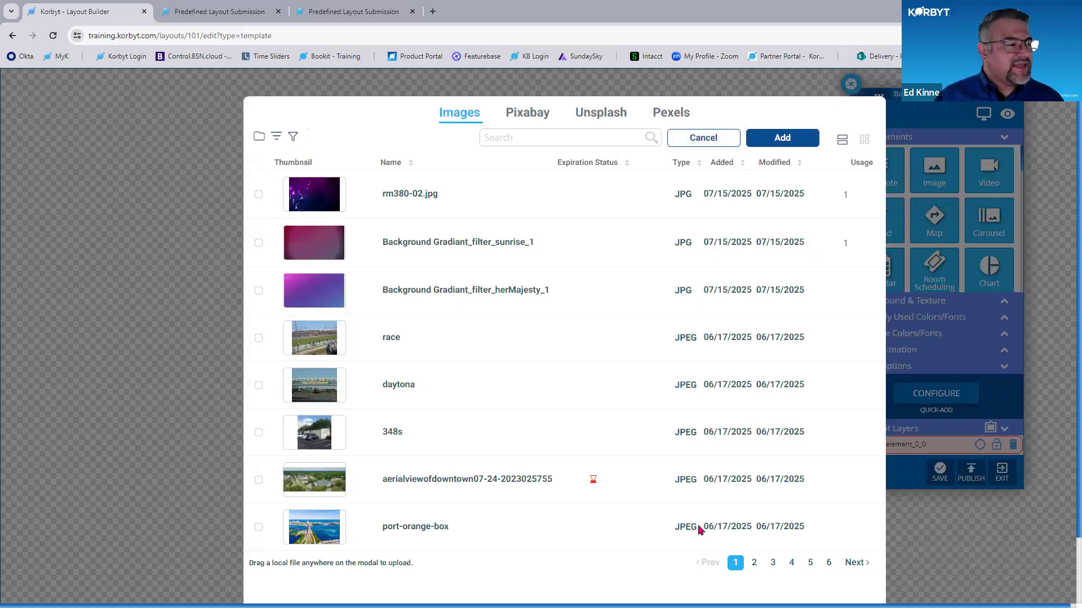
left_click(791, 562)
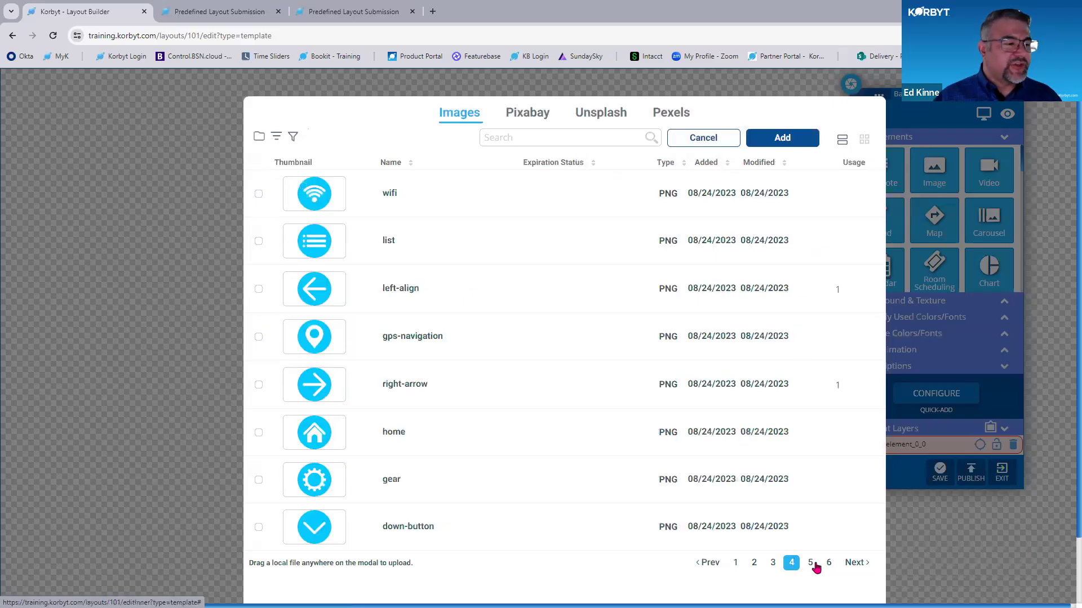
left_click(811, 563)
left_click(829, 563)
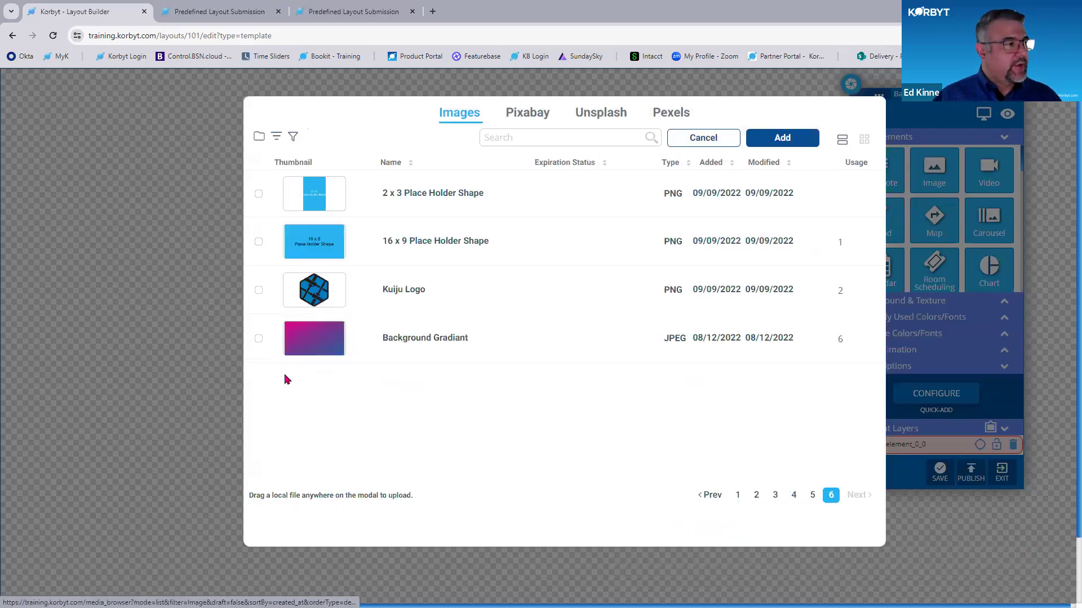
left_click(259, 340)
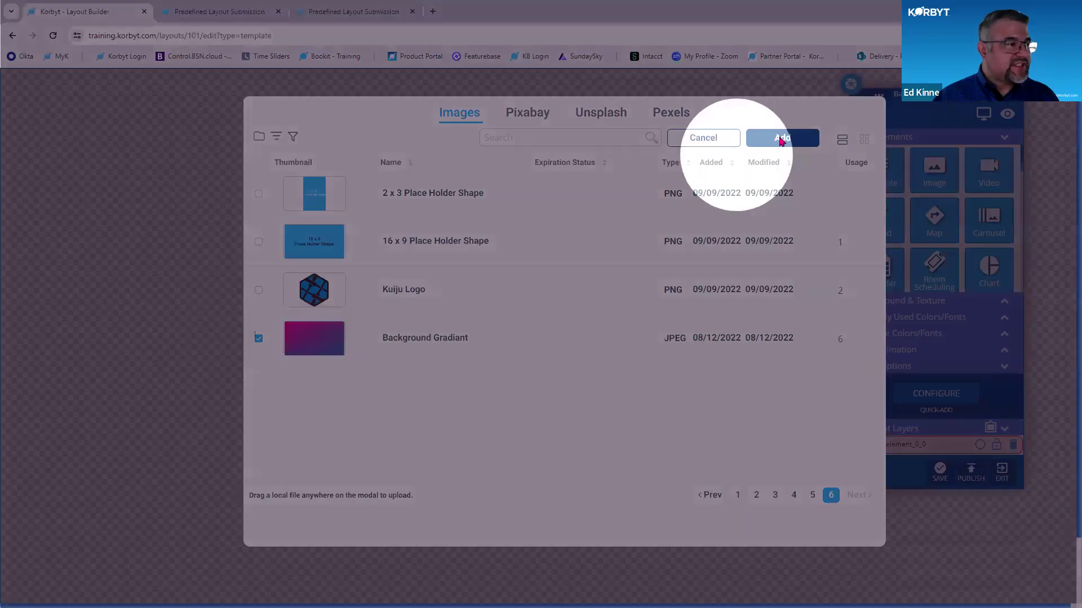
left_click(781, 139)
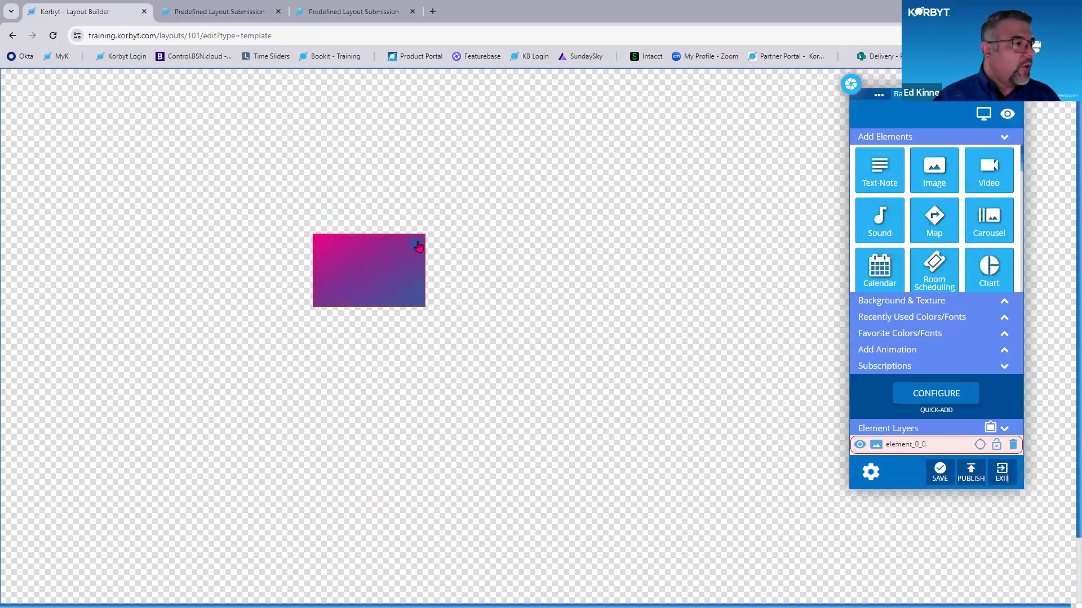
- Label the gradient image "Background" and enable its Templated and File Upload attributes
left_click(416, 245)
left_click(394, 290)
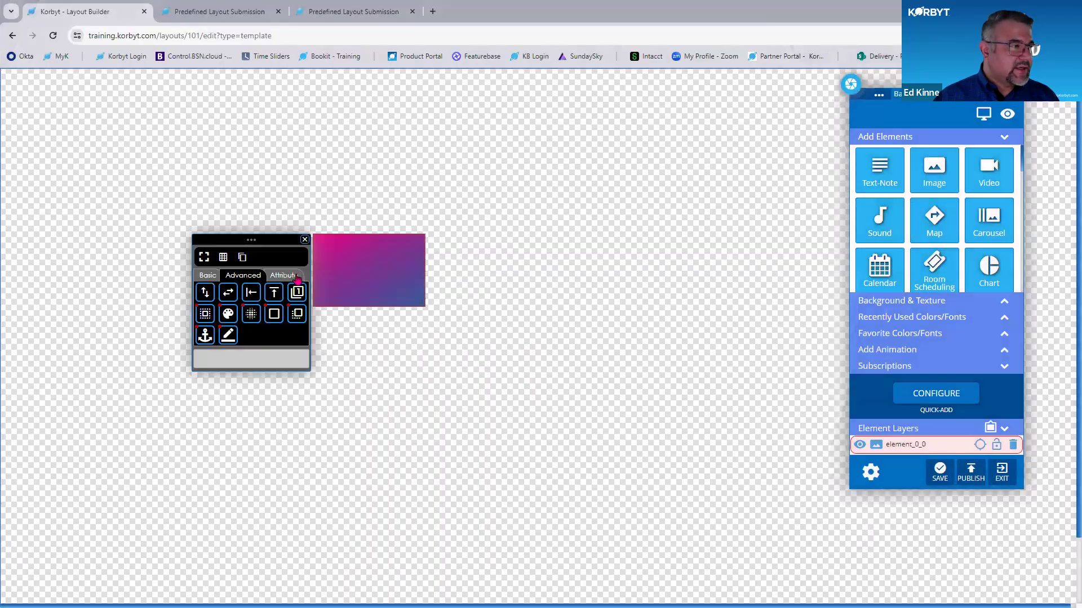
left_click(297, 277)
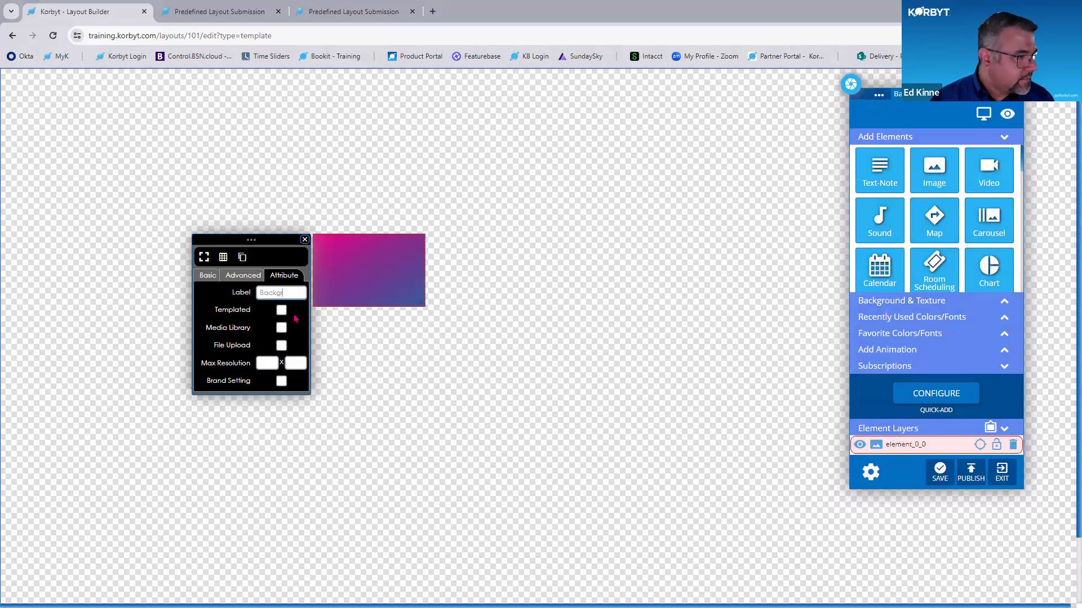
left_click(281, 310)
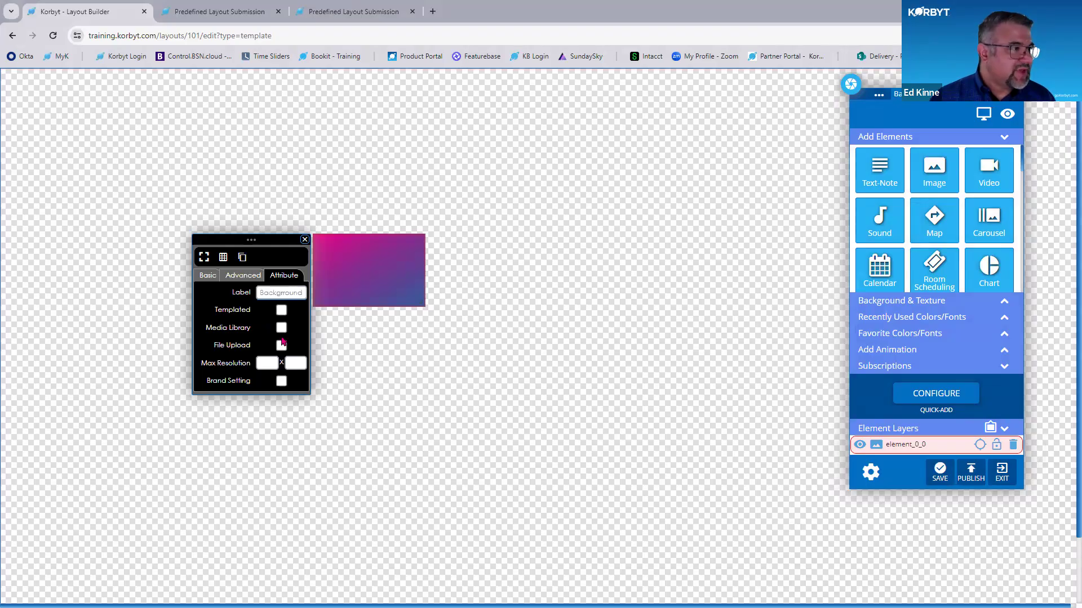
left_click(281, 346)
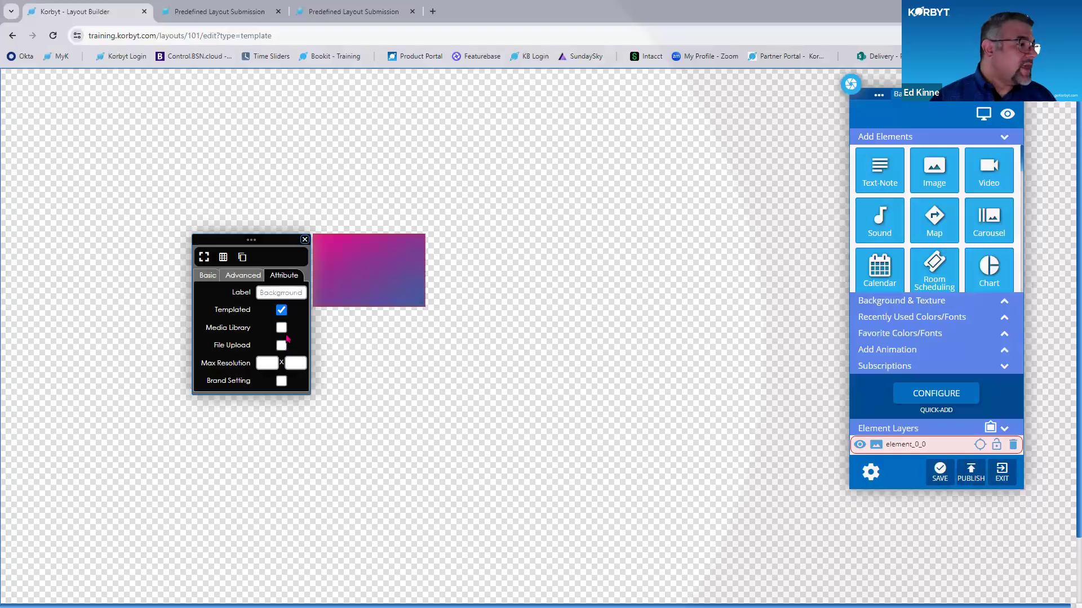
- Disable File Upload for the image, enable Media Library with the Signage Backgrounds folder, and close the properties
left_click(282, 346)
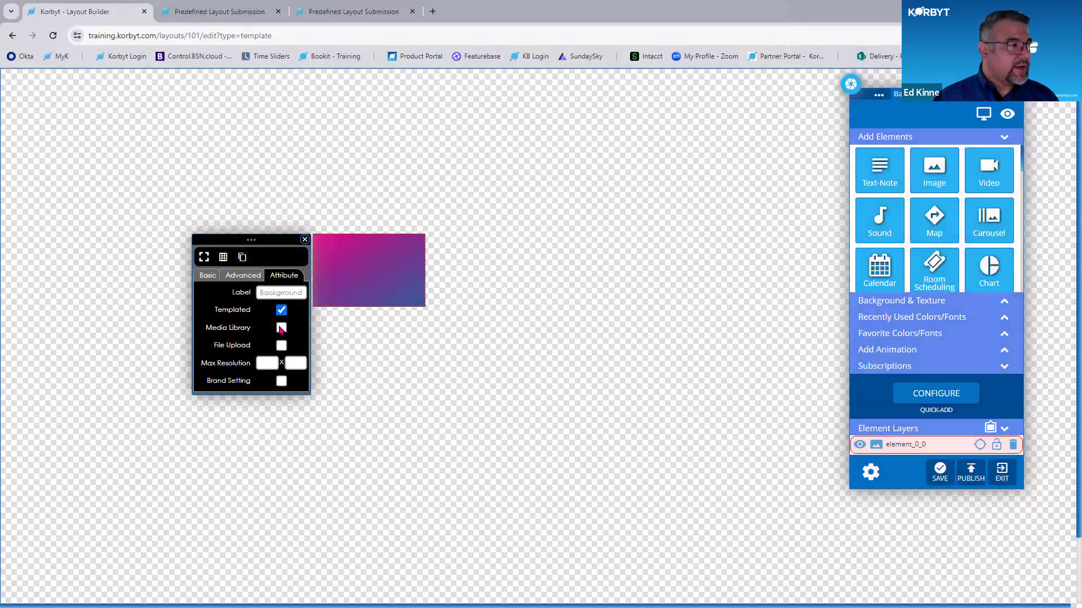
left_click(281, 328)
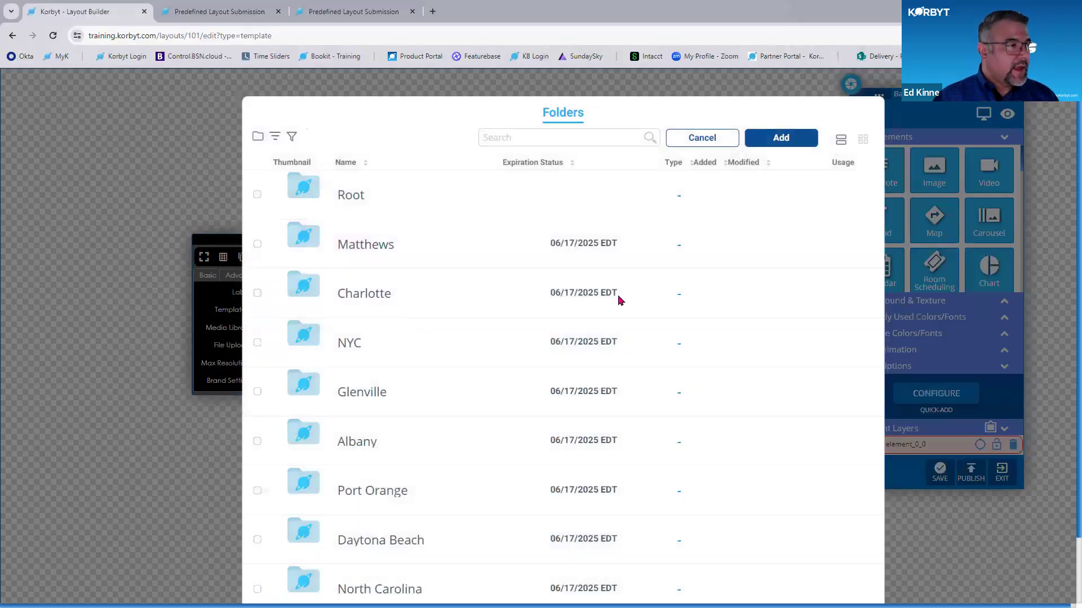
scroll(837, 561, "down", 2)
left_click(831, 551)
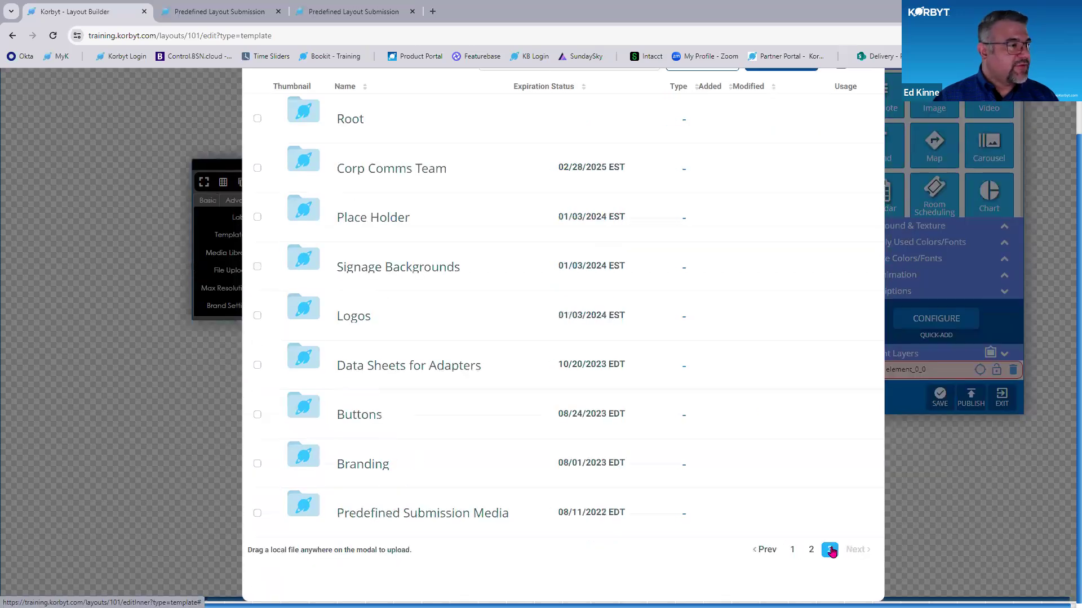
left_click(258, 266)
scroll(757, 276, "up", 1)
scroll(769, 169, "up", 1)
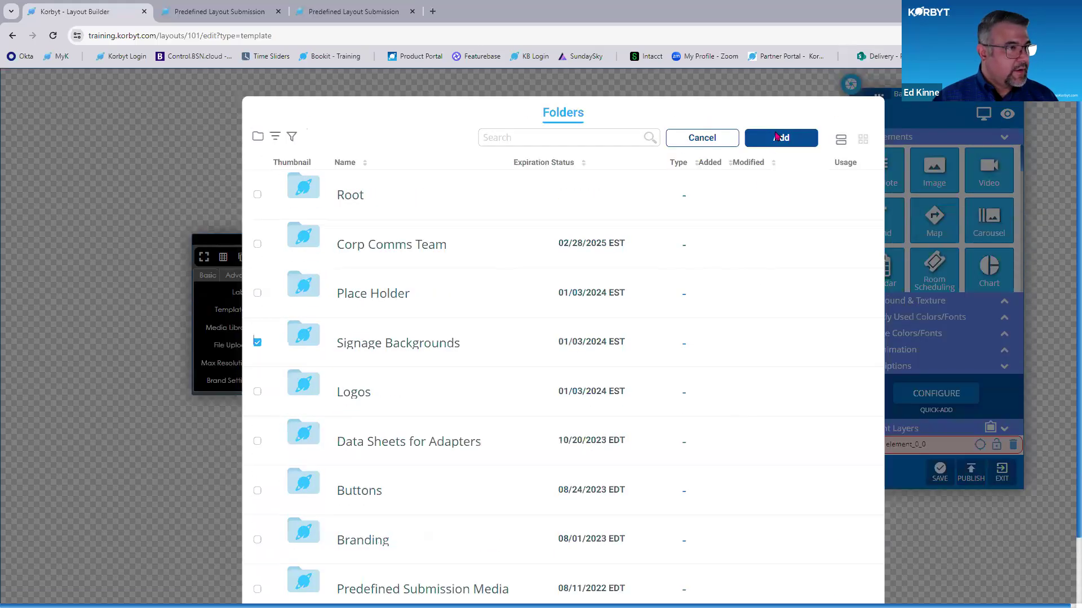
left_click(779, 138)
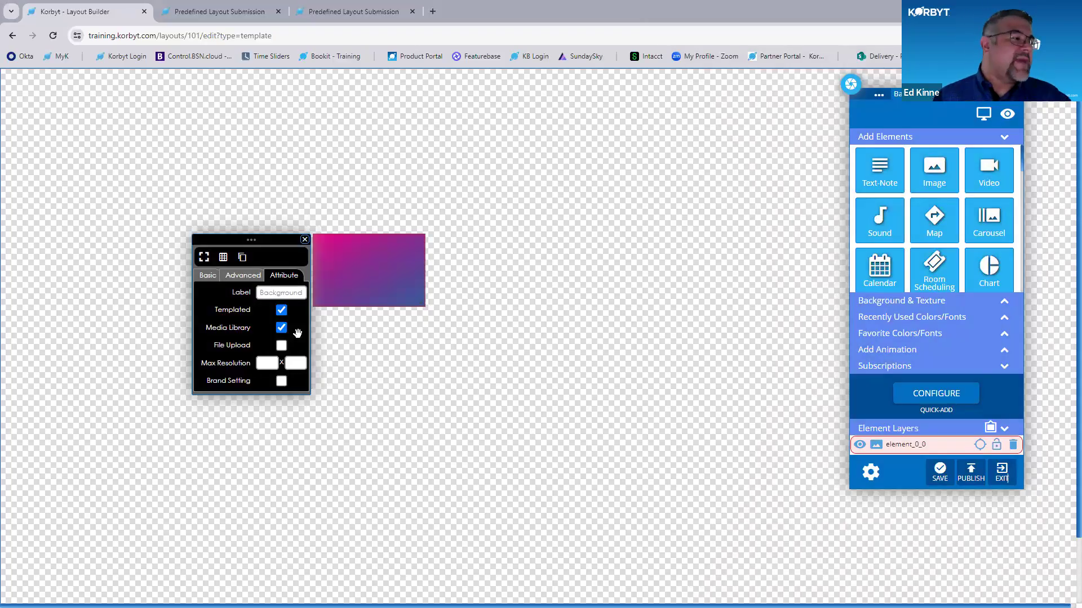
left_click(305, 240)
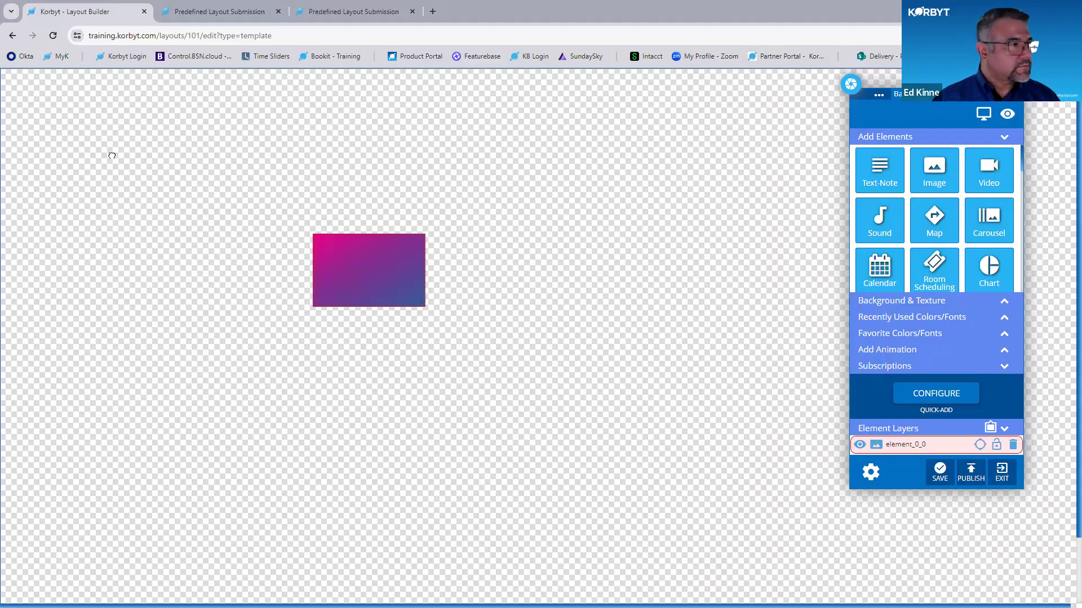
- Move the gradient background image toward the canvas's upper-left corner and remove it from the layout
left_click_drag(111, 155, 171, 210)
left_click(202, 153)
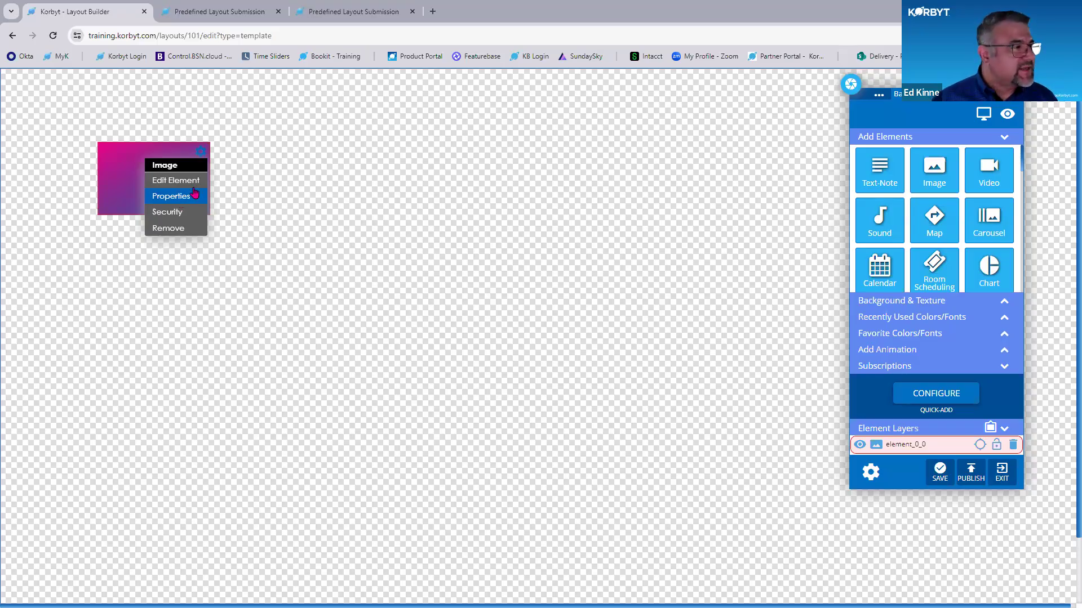
left_click(181, 230)
left_click(570, 263)
- Place a new image element on the canvas, browse the image library, and add the element without selecting a picture
left_click_drag(947, 193, 489, 276)
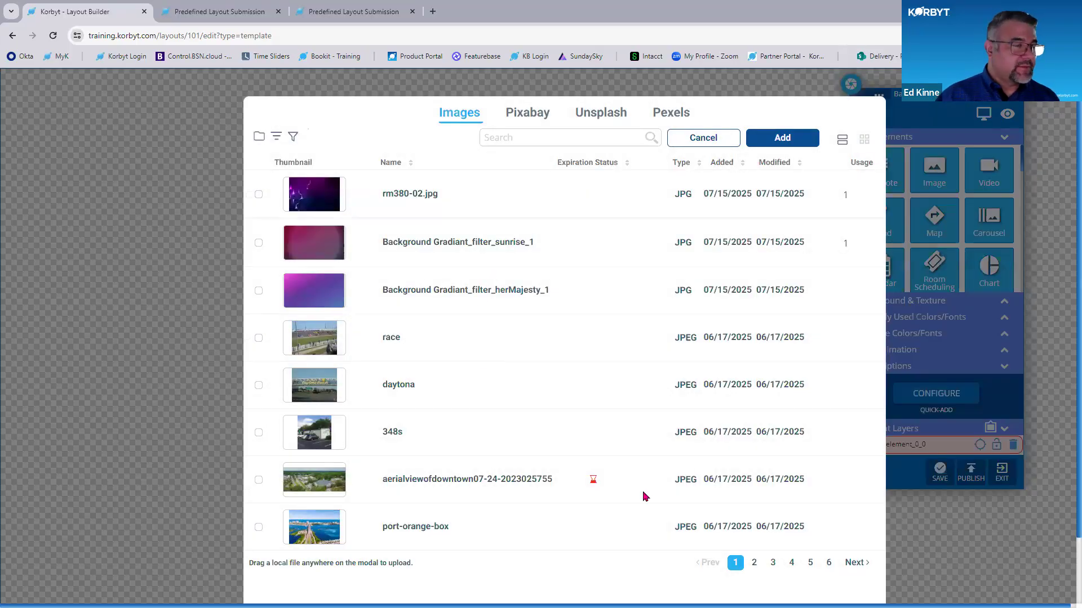
left_click(773, 562)
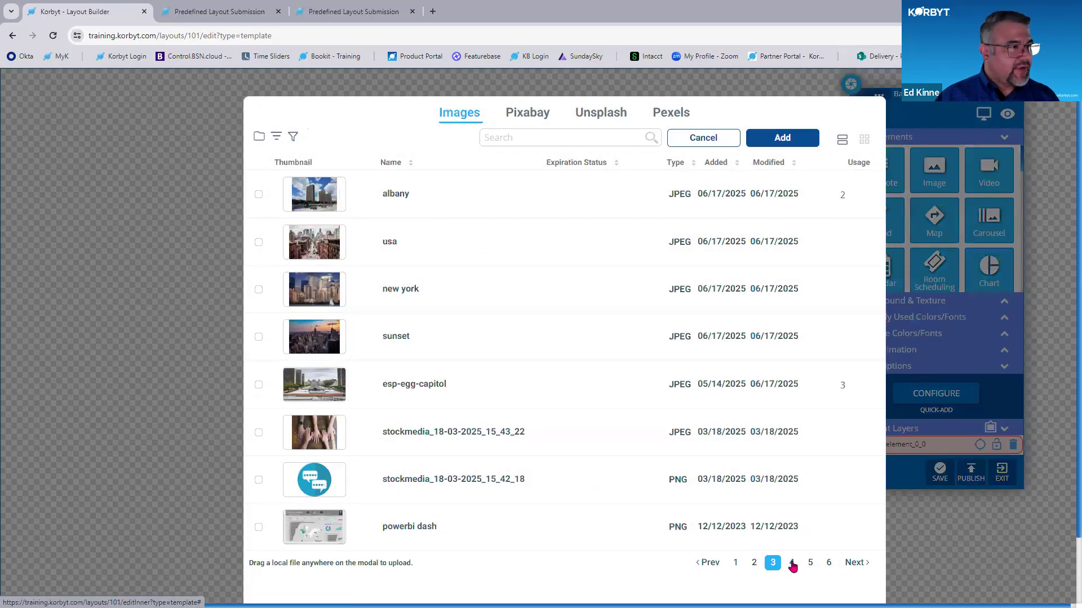
left_click(810, 564)
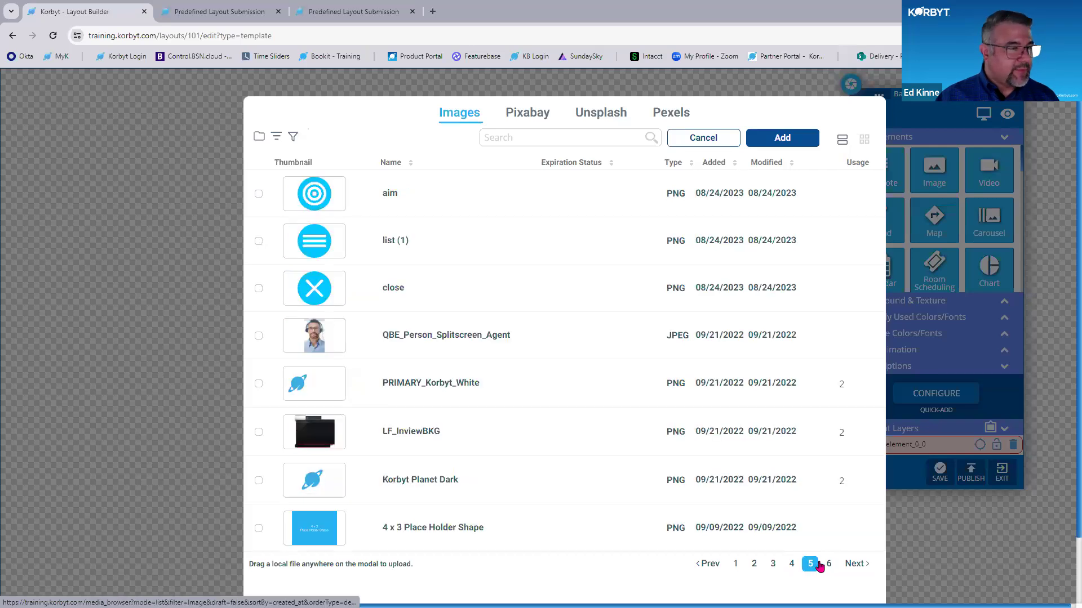
left_click(737, 564)
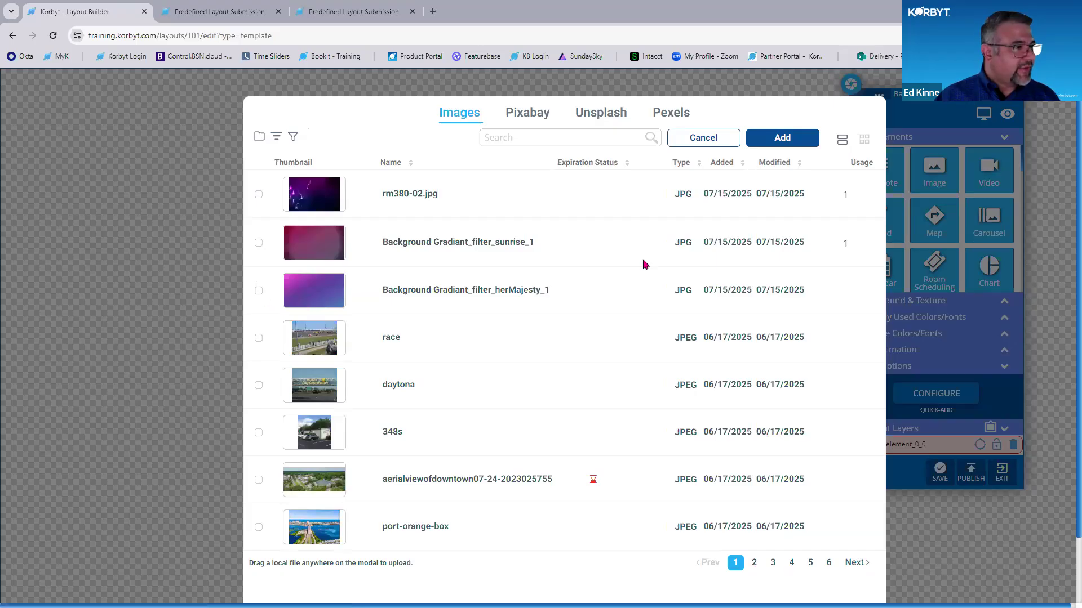
left_click(790, 144)
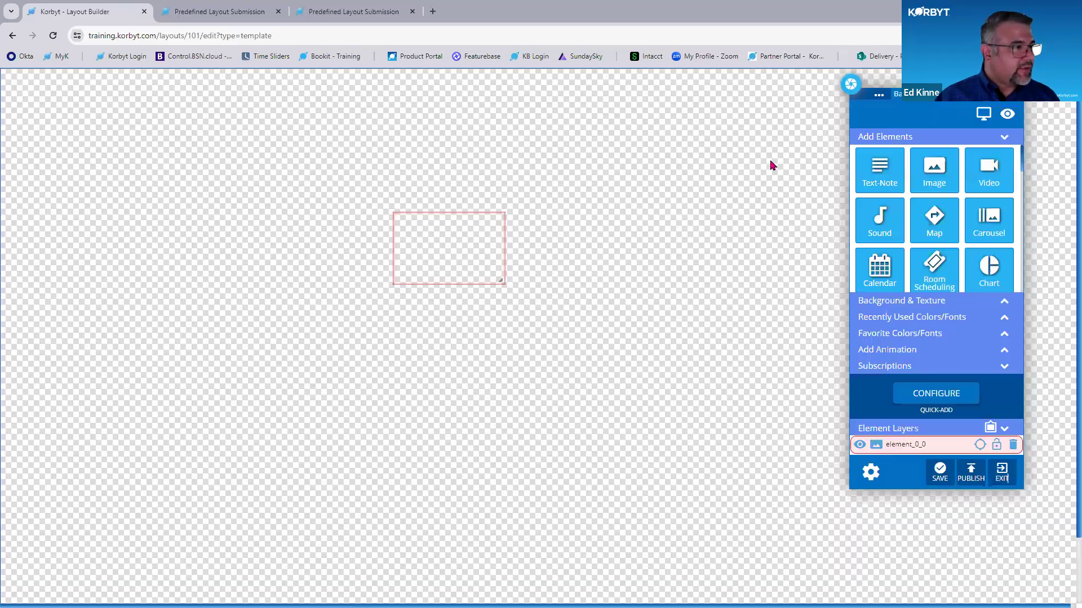
- Label the empty image element "Onnouncment", enable File Upload and Templated, and expand it to fill the whole canvas
left_click(496, 222)
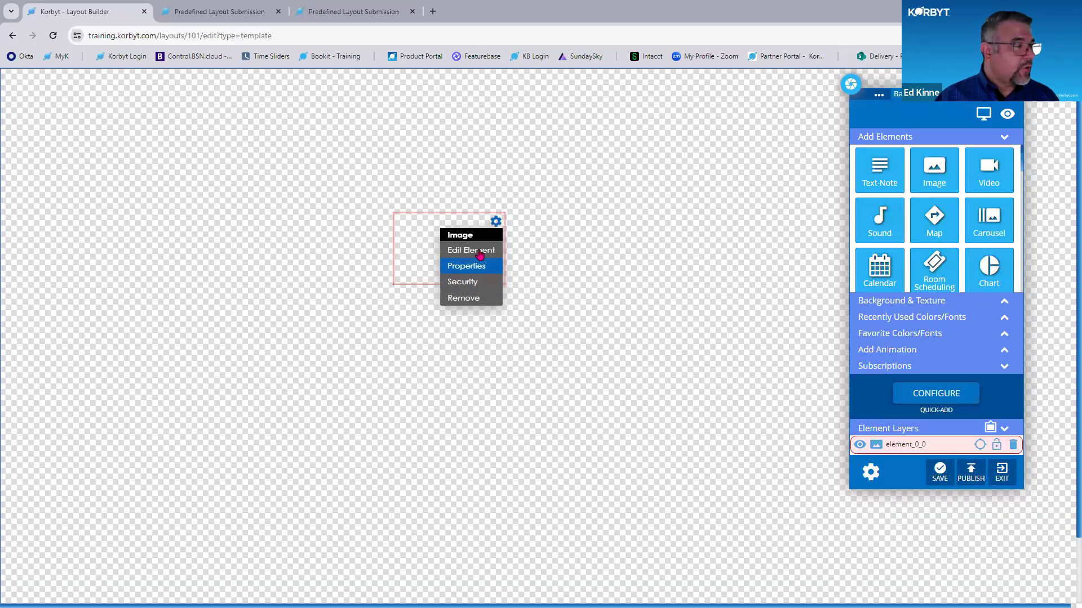
left_click(478, 267)
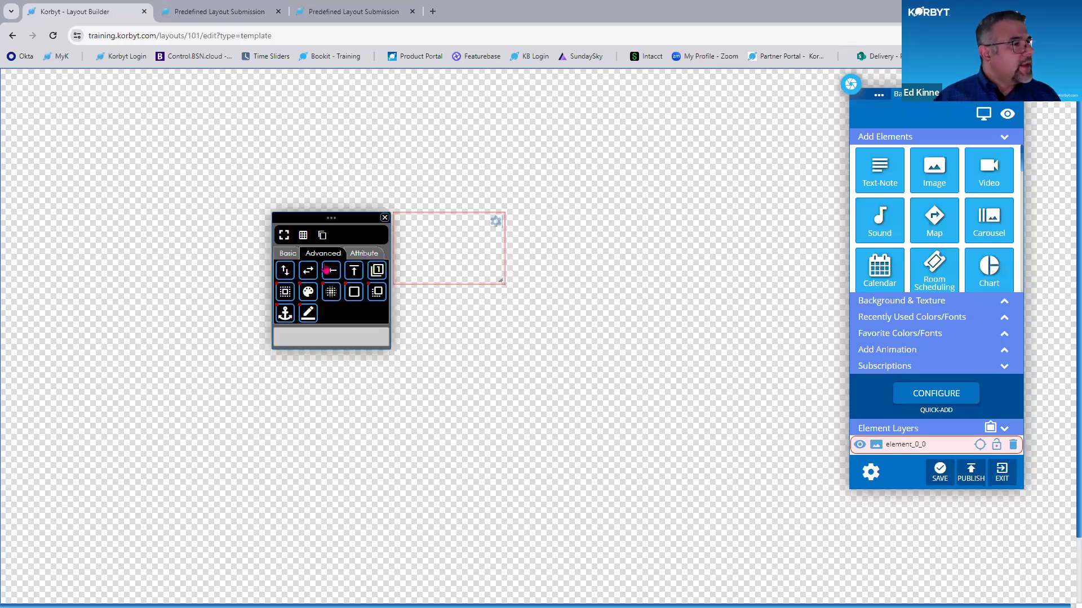
left_click(364, 253)
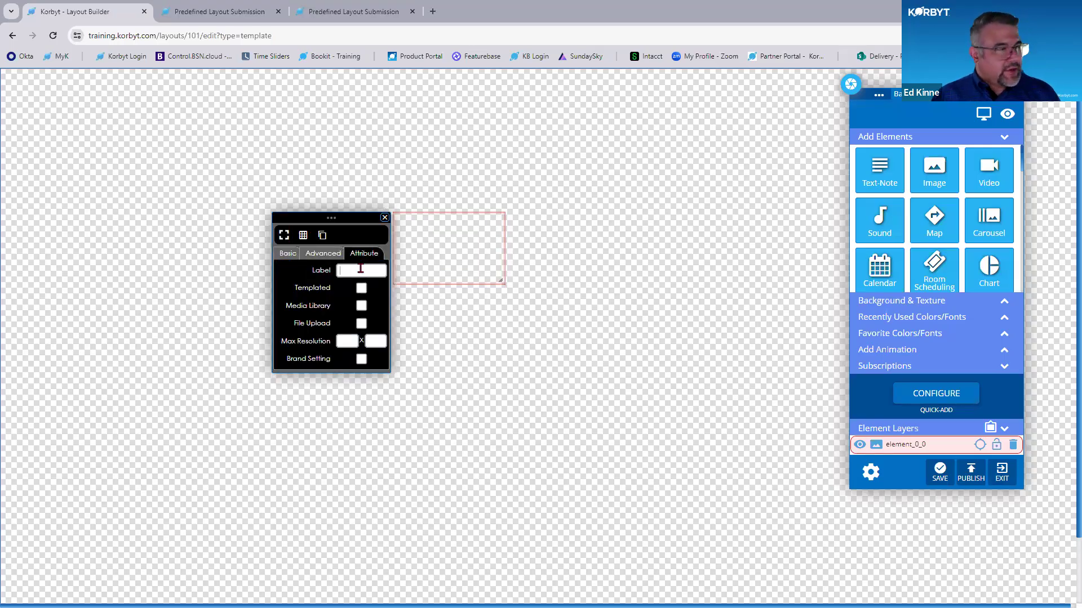
type("Announcement")
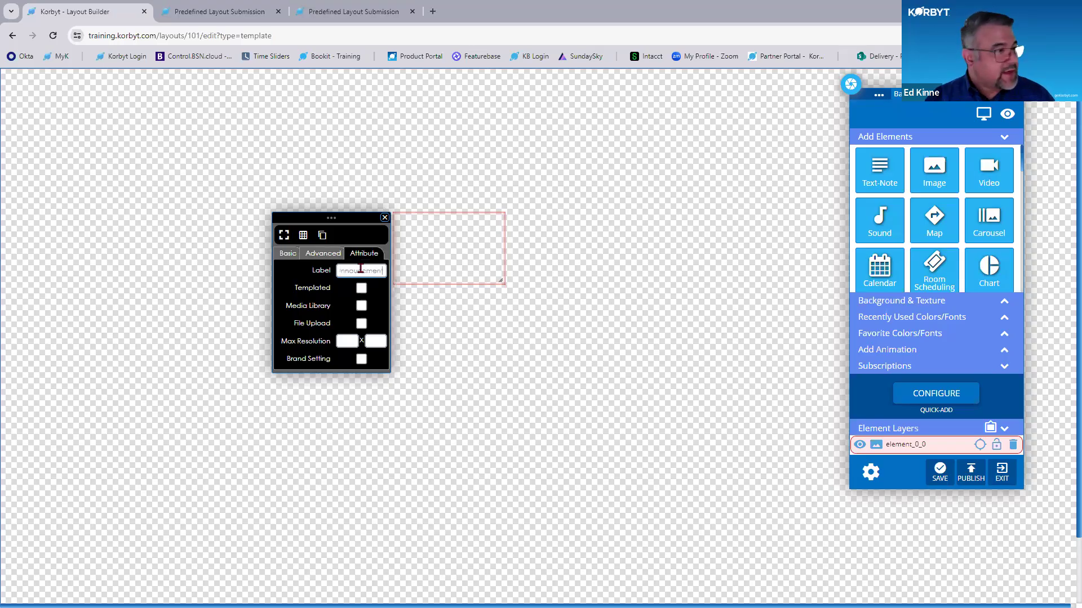
left_click(361, 324)
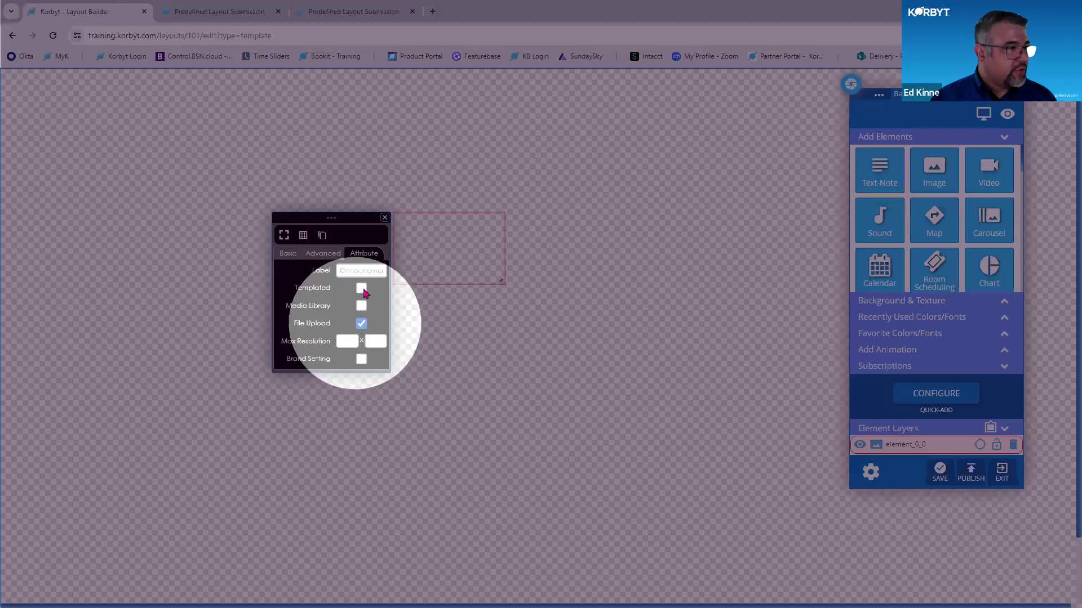
left_click(361, 288)
left_click(285, 235)
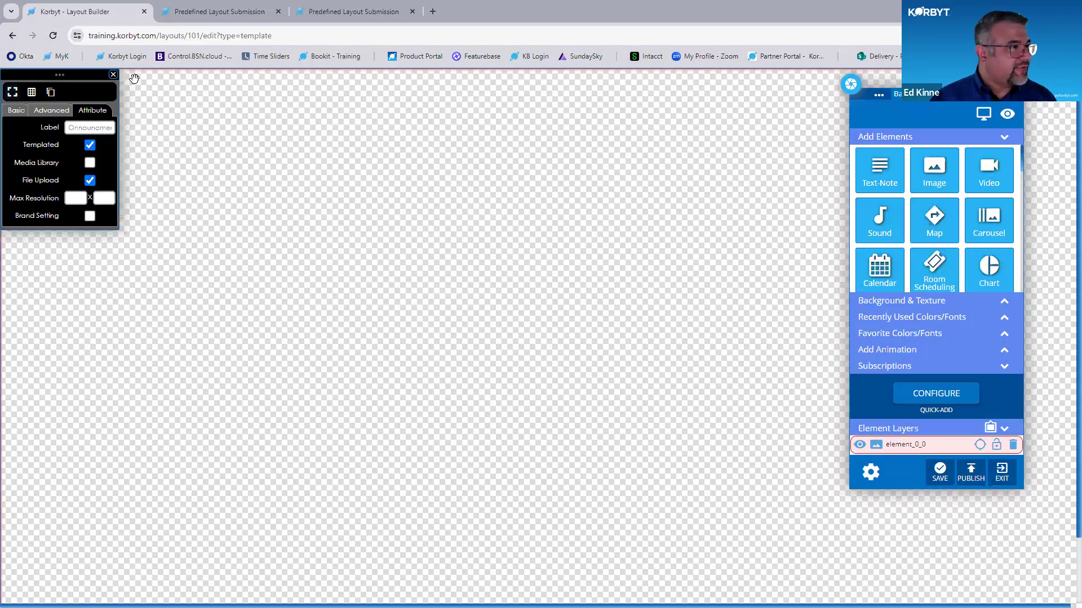
- Publish the Korbyt Training Template and exit to the list of predefined layouts
key("ctrl+minus")
key("ctrl+minus")
key("ctrl+minus")
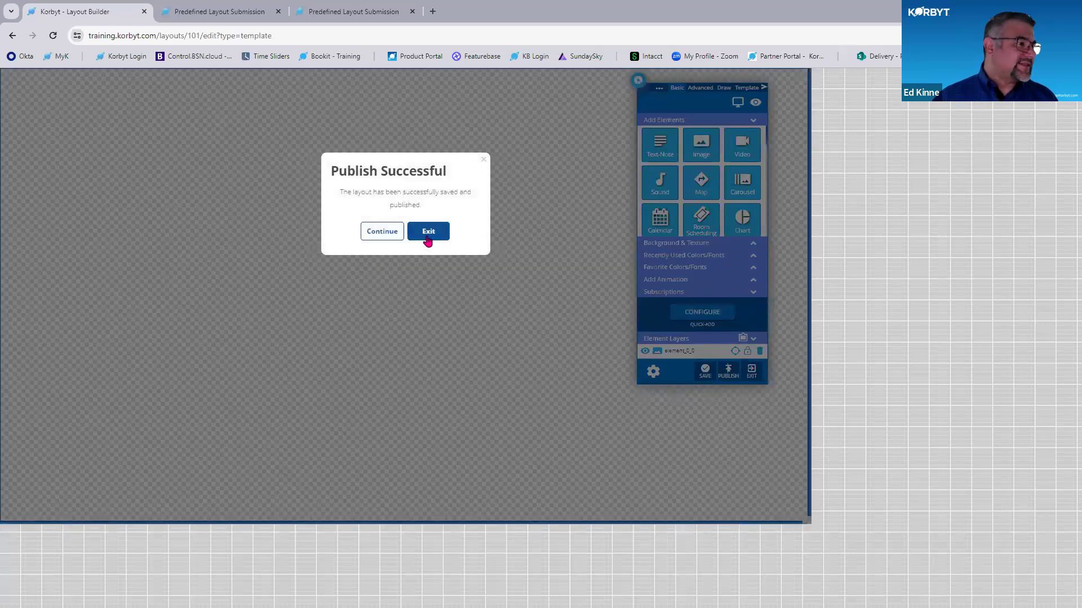
left_click(427, 239)
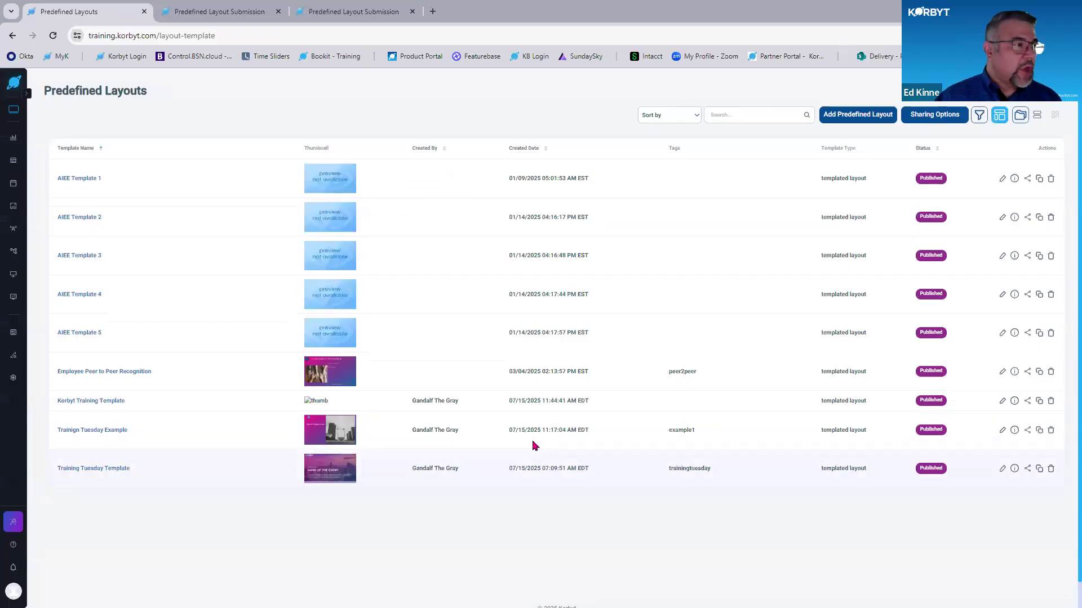
- Copy the Korbyt Training Template's sharing URL and open it in the existing Predefined Layout Submission tab
left_click(1027, 401)
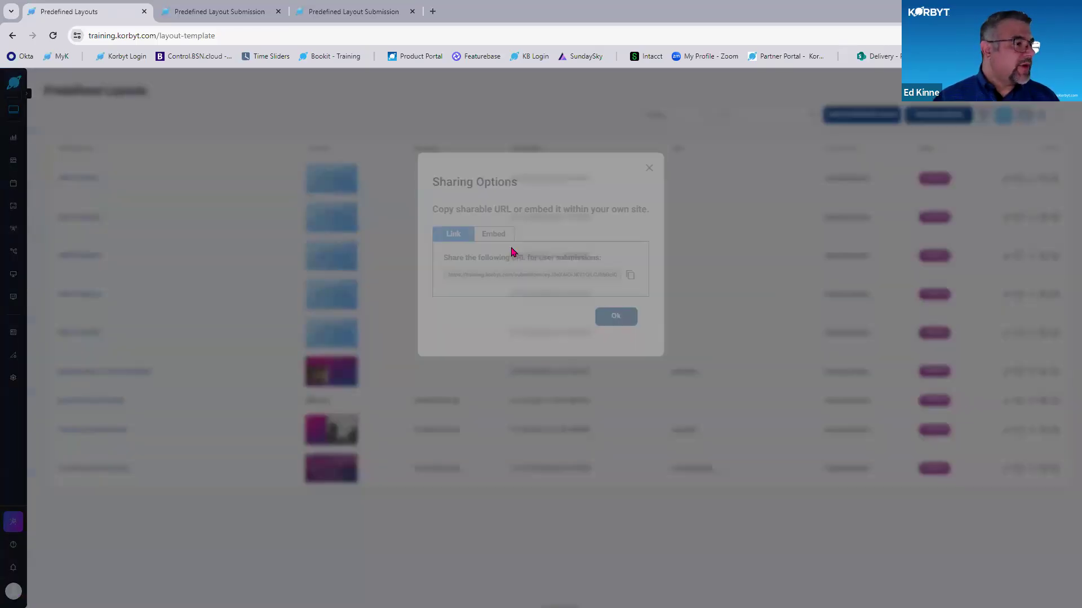
left_click(256, 12)
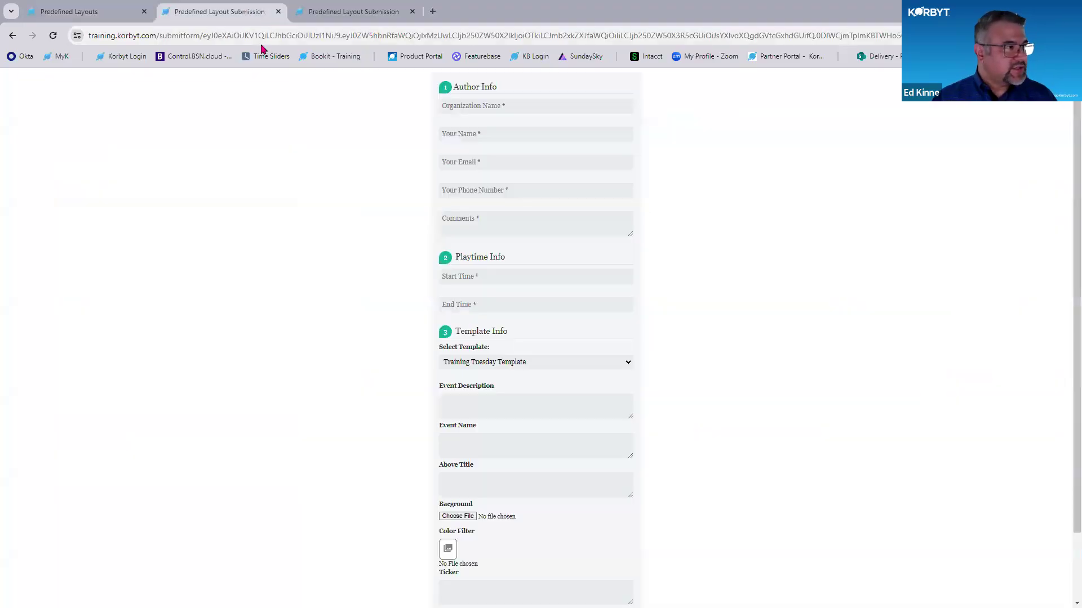
left_click(260, 35)
key("ctrl+v")
key("Return")
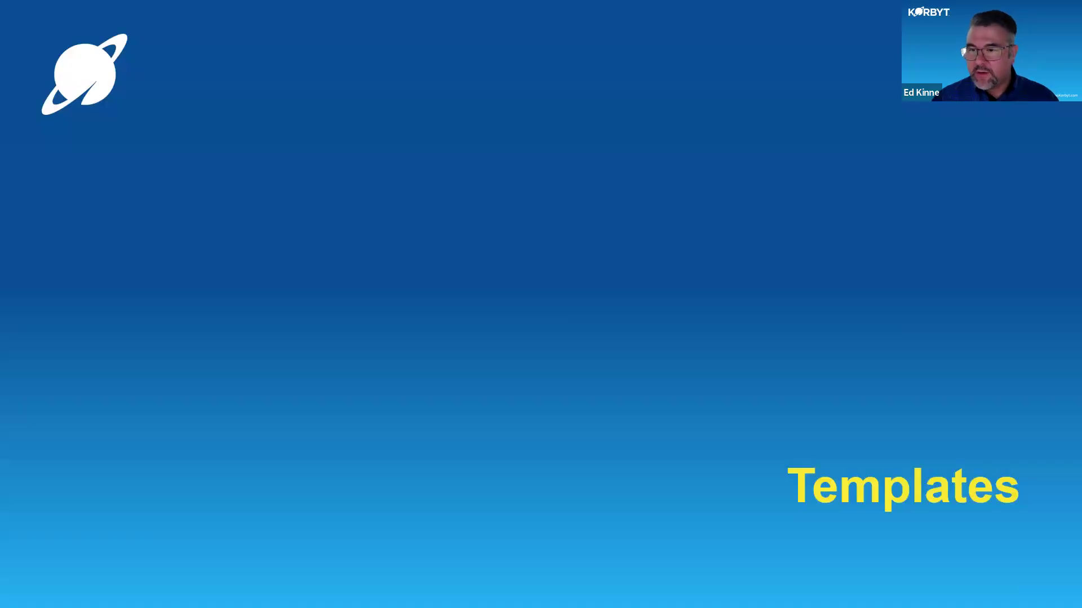
- Switch to PowerPoint and prepare a copy of the Custom Templates presentation in JPEG File Interchange Format
key("alt+Tab")
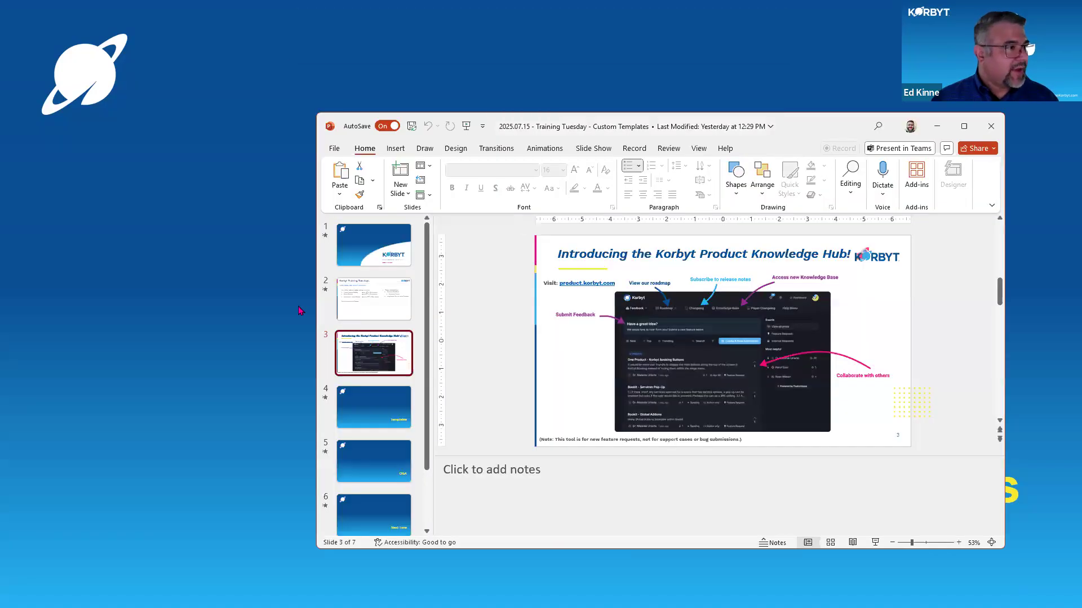
left_click(333, 149)
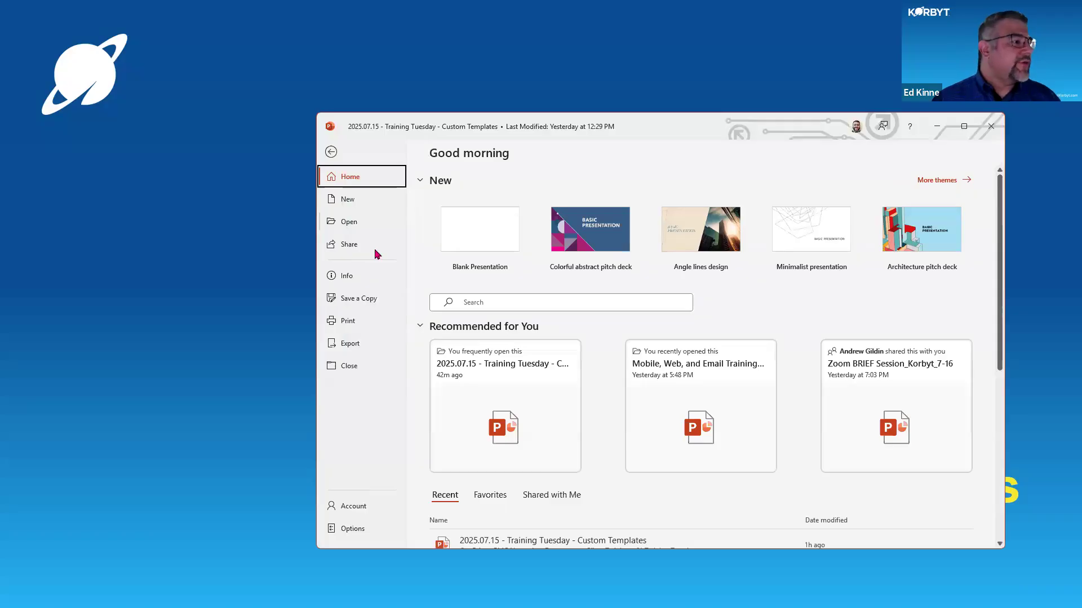
left_click(371, 299)
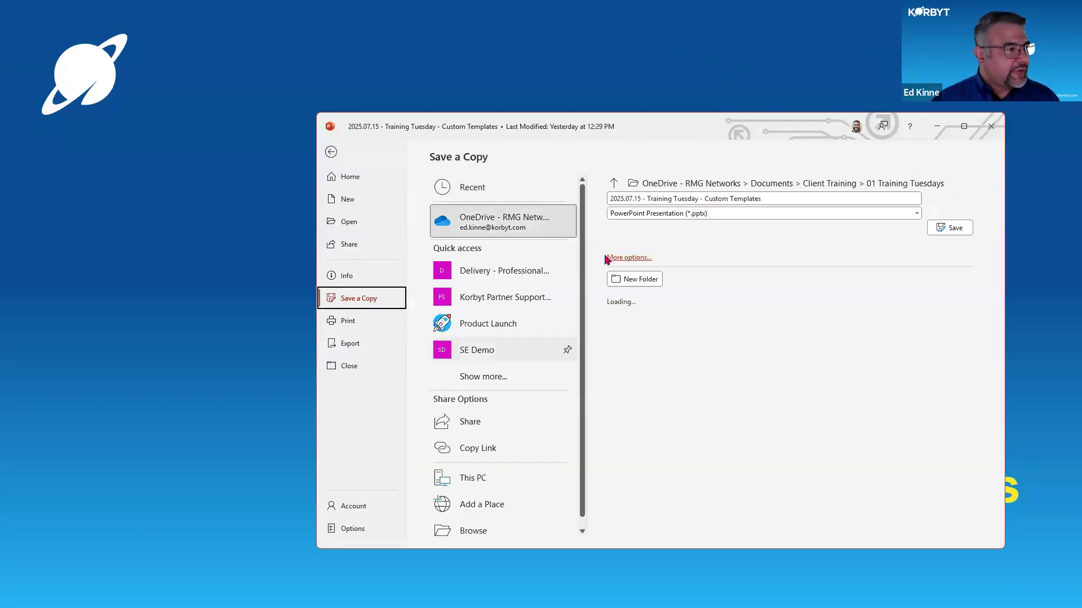
left_click(623, 258)
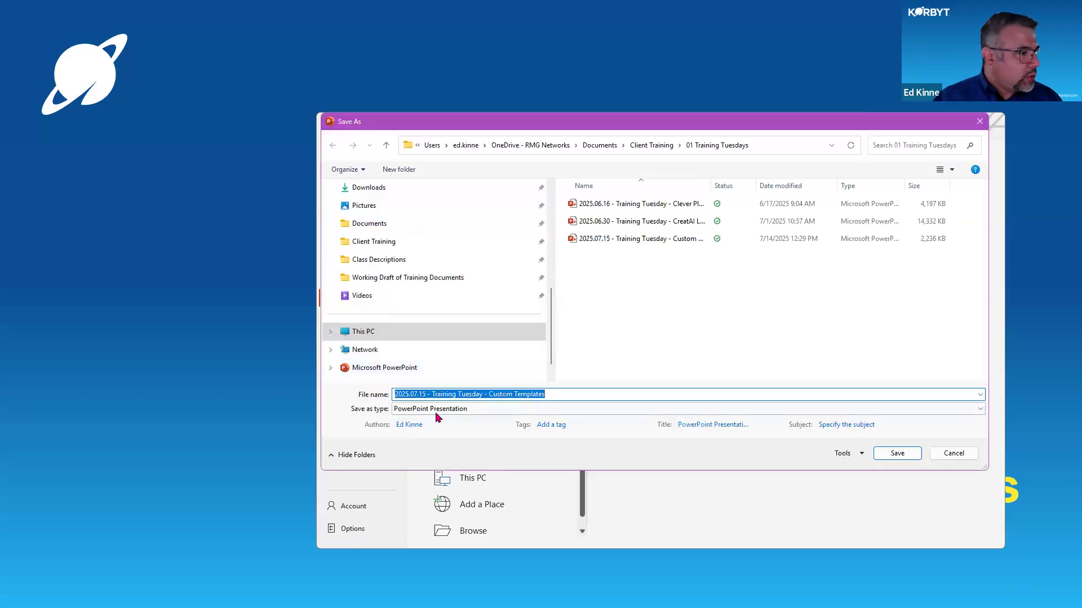
left_click(437, 409)
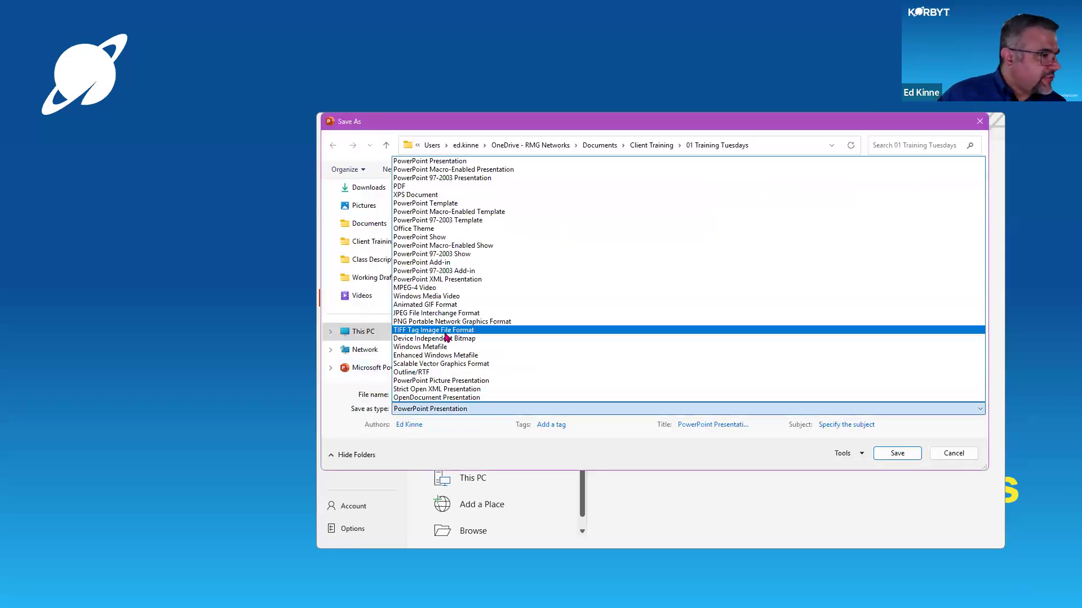
left_click(431, 313)
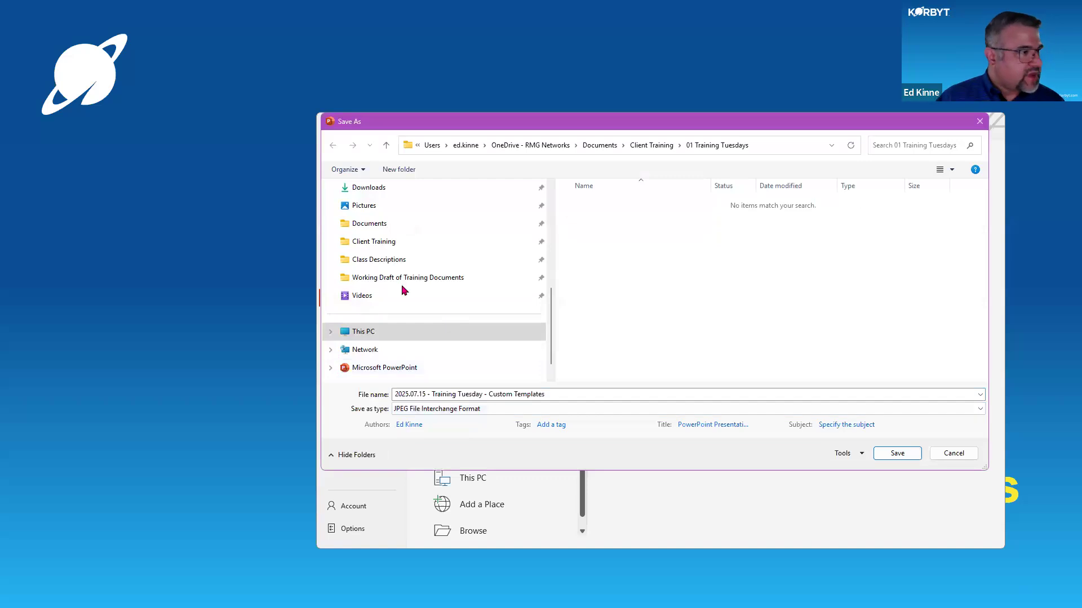
- Save the JPEG copy to the Desktop, exporting only the current slide
scroll(405, 284, "up", 2)
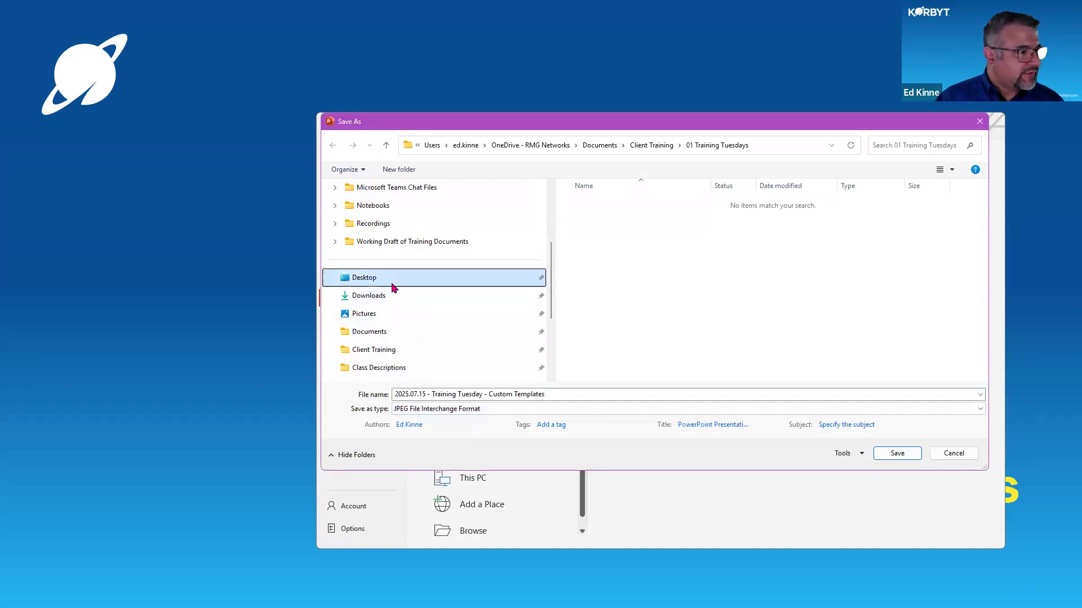
left_click(393, 284)
left_click(897, 453)
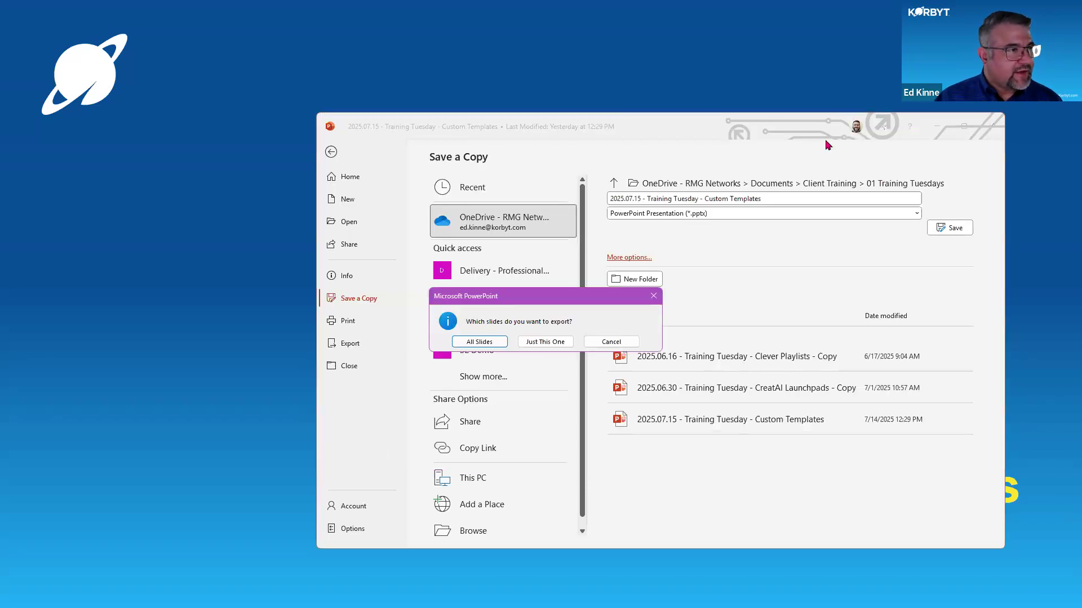
left_click(545, 342)
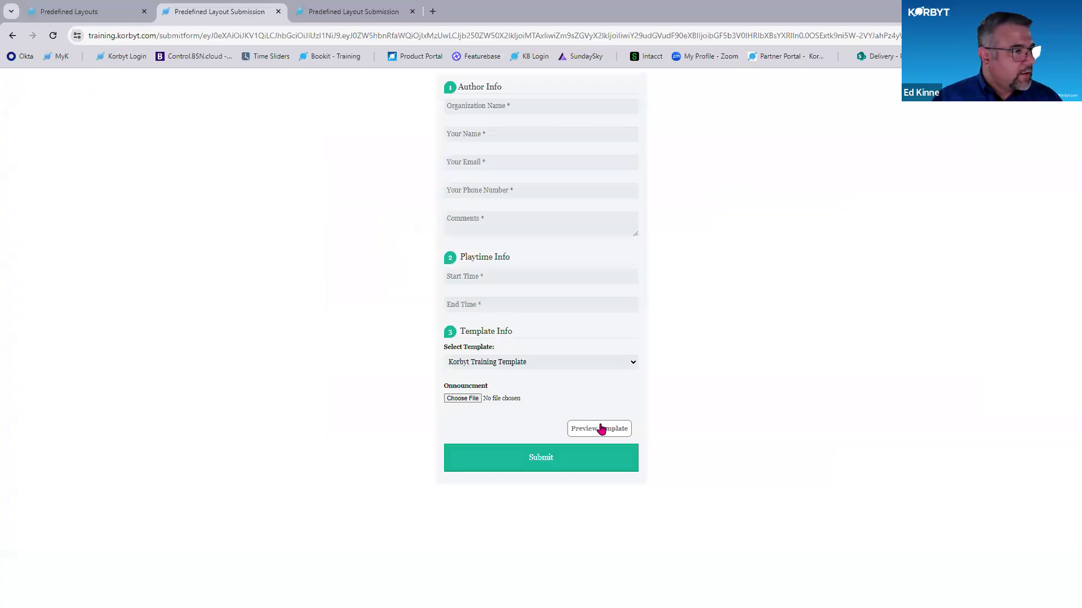
- Open and close the template preview, and attach "2025.07.15 - Training Tuesday - Custom Templates" from the Desktop as the Onnouncment file
left_click(601, 429)
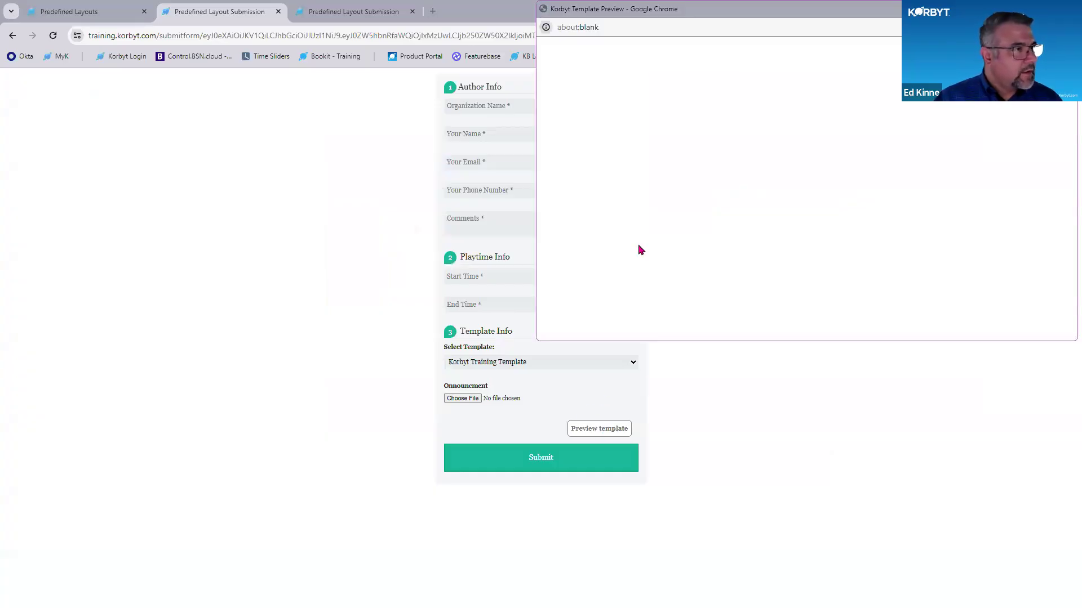
left_click(606, 385)
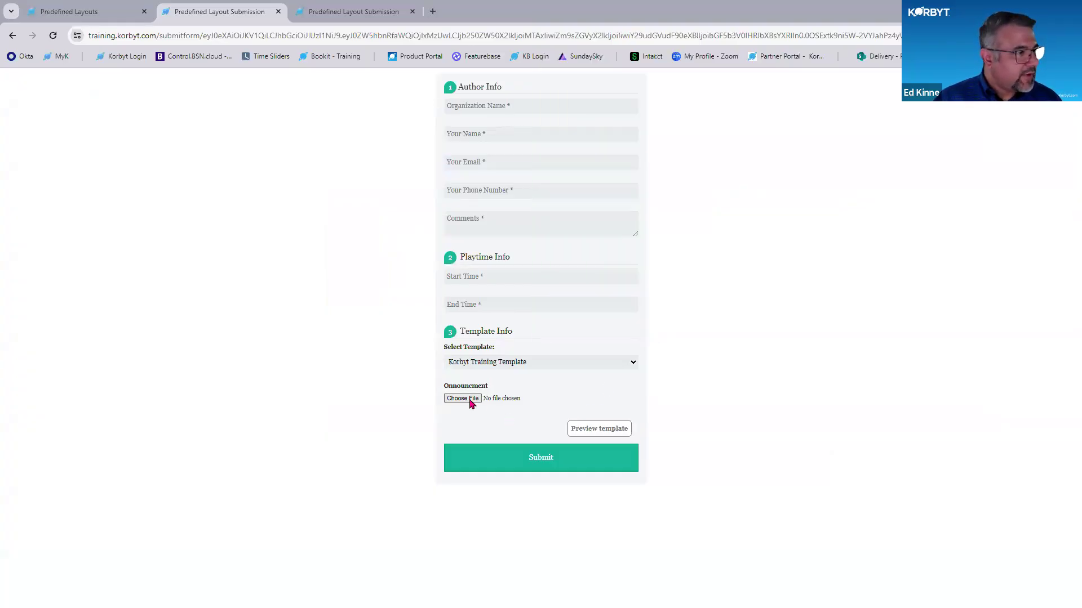
left_click(471, 400)
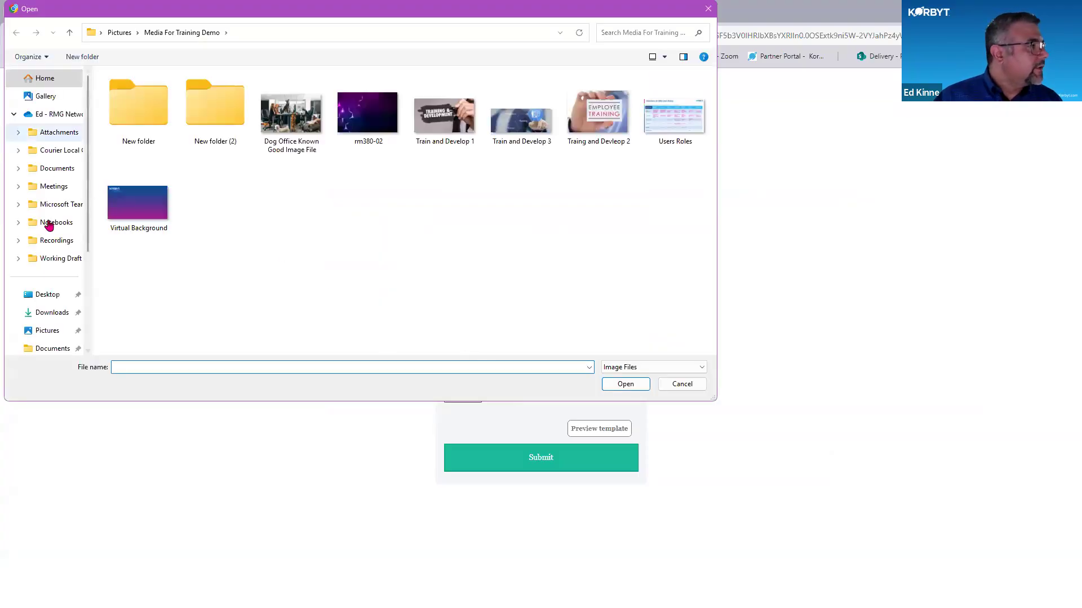
left_click(48, 294)
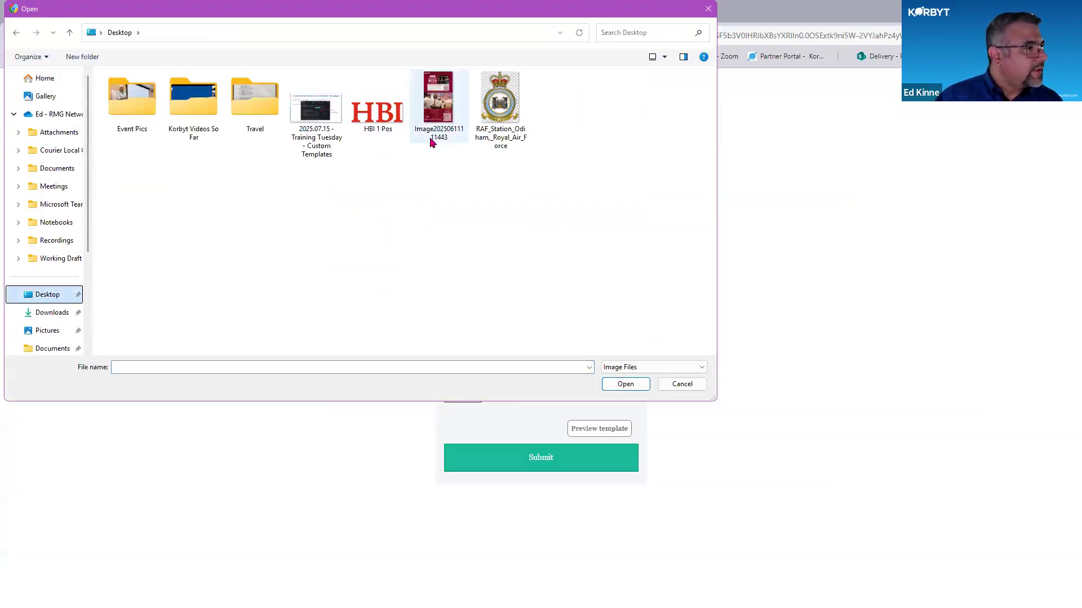
left_click(335, 141)
left_click(625, 384)
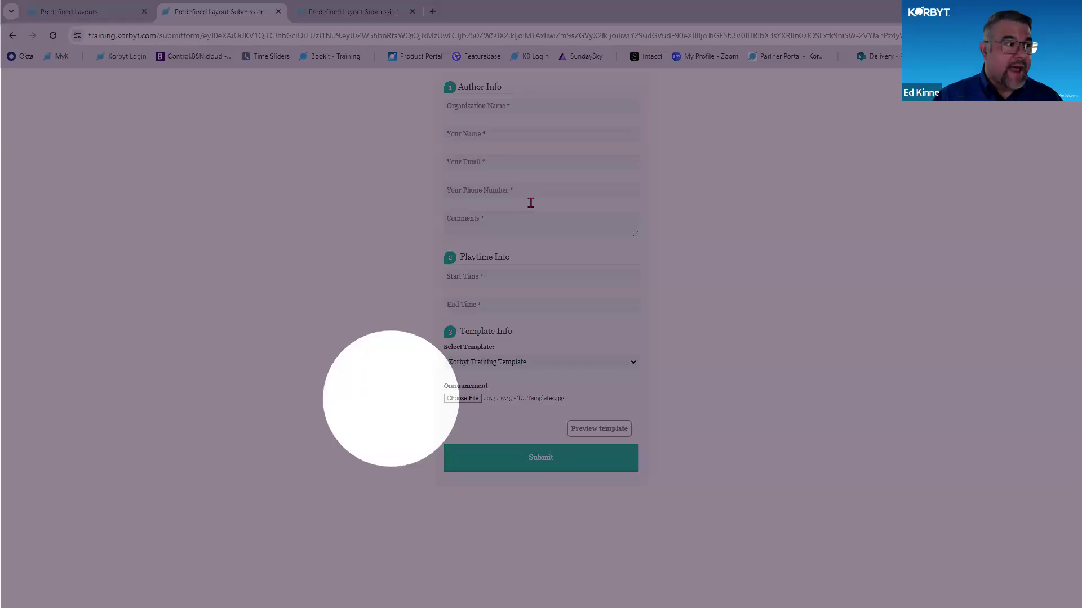
- Fill in the author info with organization "Training", the author's name, e-mail and phone number, and the comment "commnents"
left_click(519, 109)
left_click(520, 131)
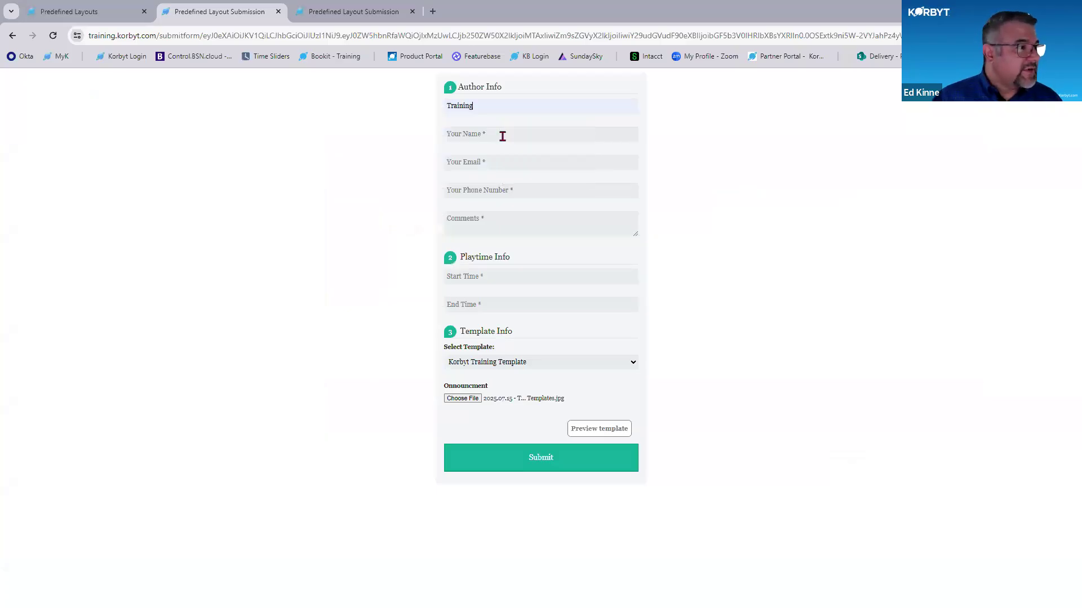
left_click(502, 136)
left_click(513, 160)
left_click(510, 165)
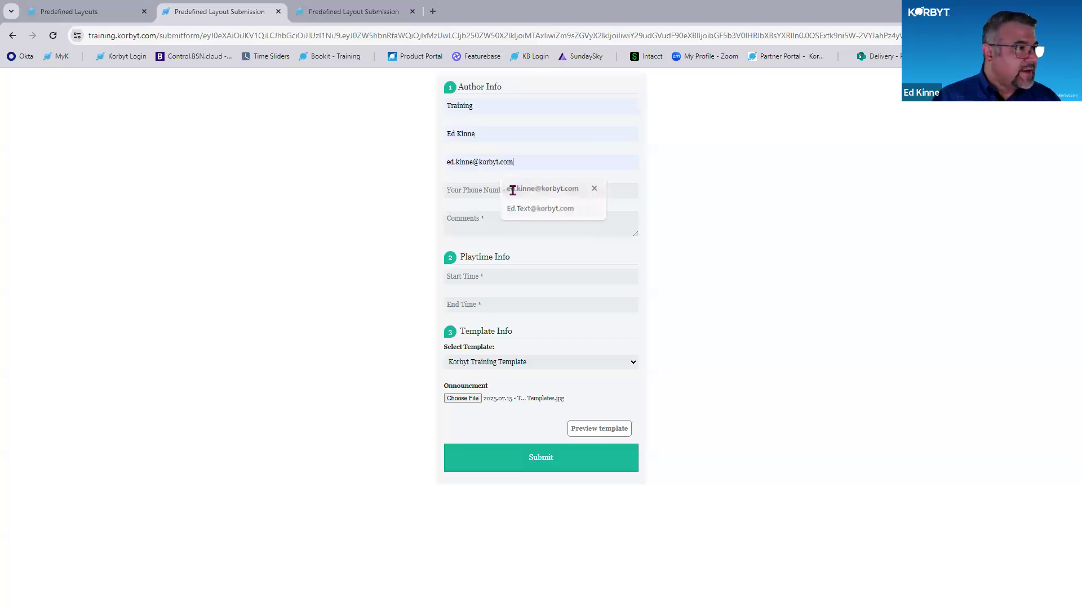
left_click(510, 186)
left_click(504, 192)
left_click(516, 219)
left_click(471, 221)
type("commnents")
- Set the start time to 07/28/2025 12:00 AM, choose an end time, and submit the form
left_click(500, 276)
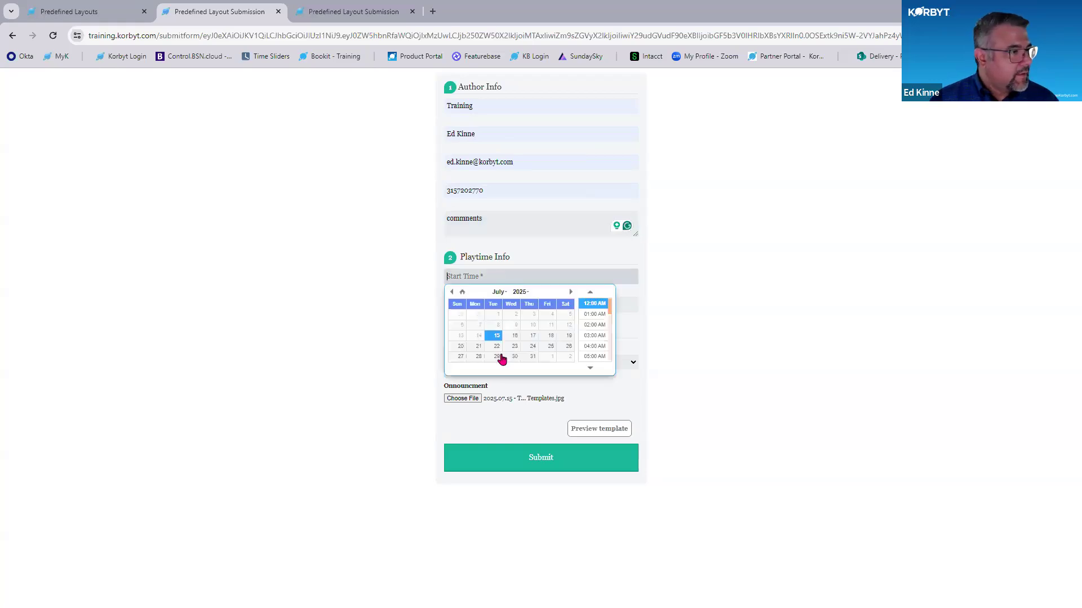
left_click(478, 360)
left_click(558, 305)
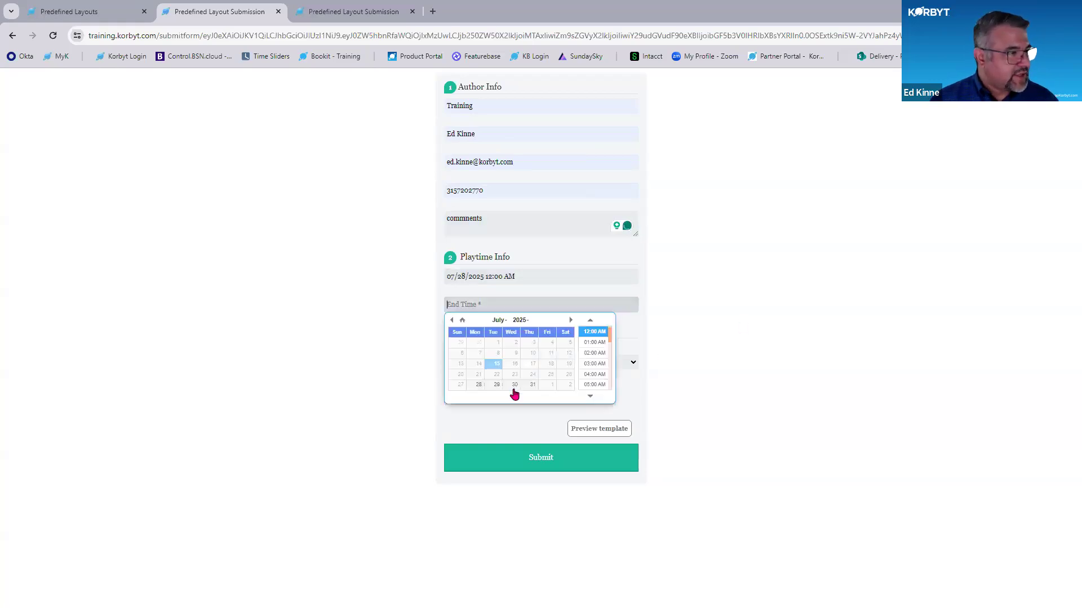
left_click(851, 358)
left_click(536, 457)
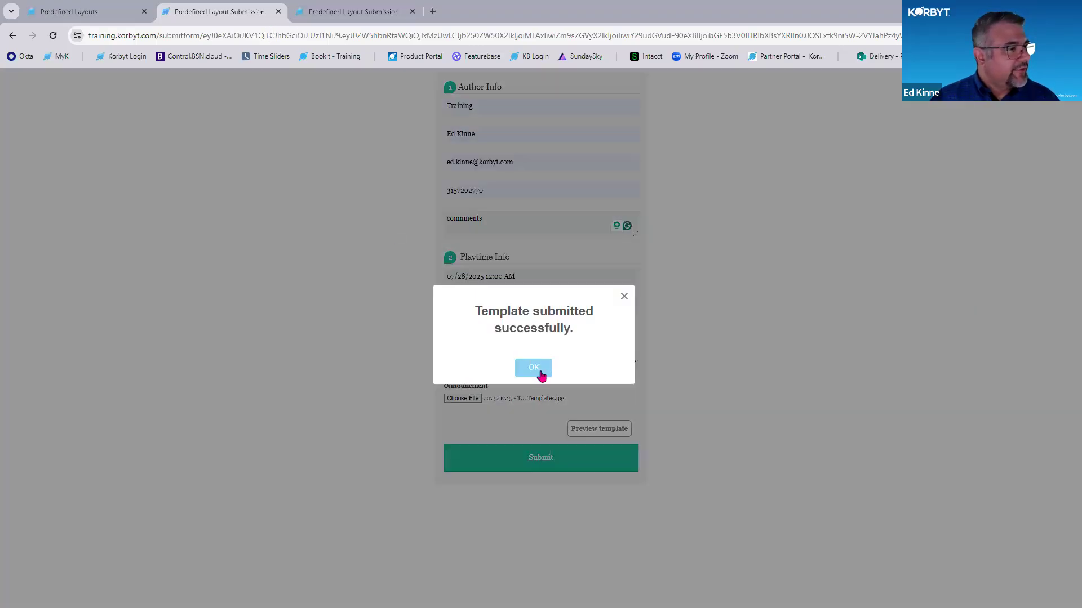
- Dismiss the submission confirmation, close the predefined layout's sharing options, and open the Layouts list
left_click(536, 370)
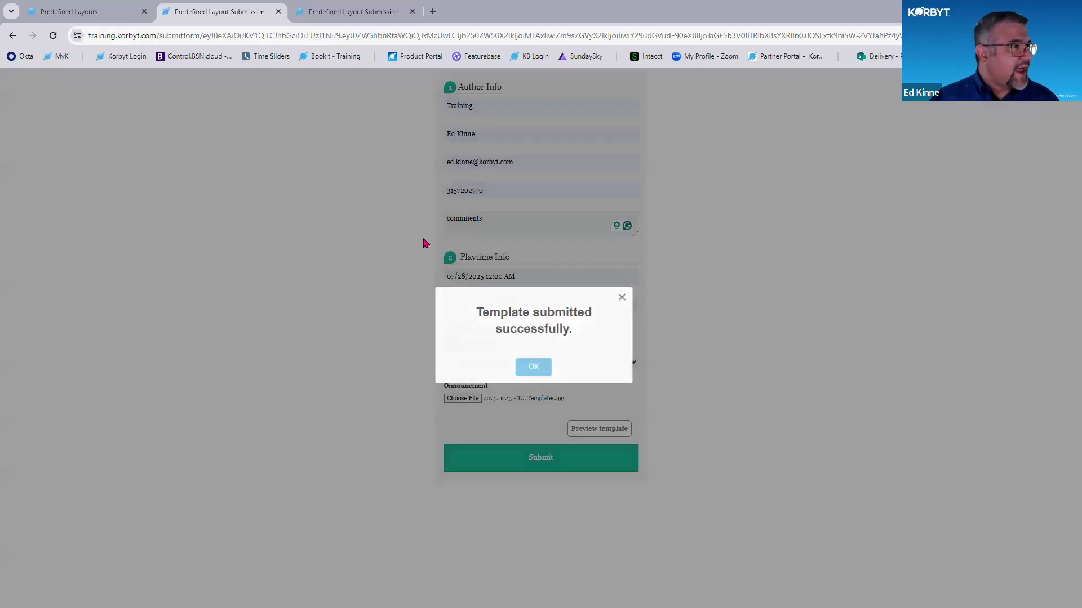
left_click(96, 16)
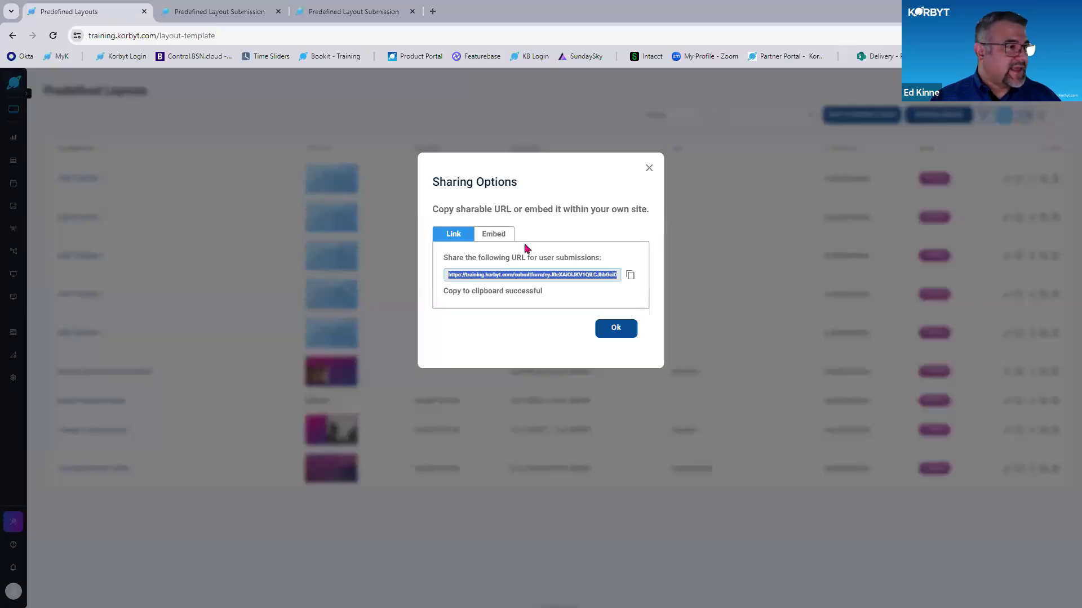
left_click(647, 168)
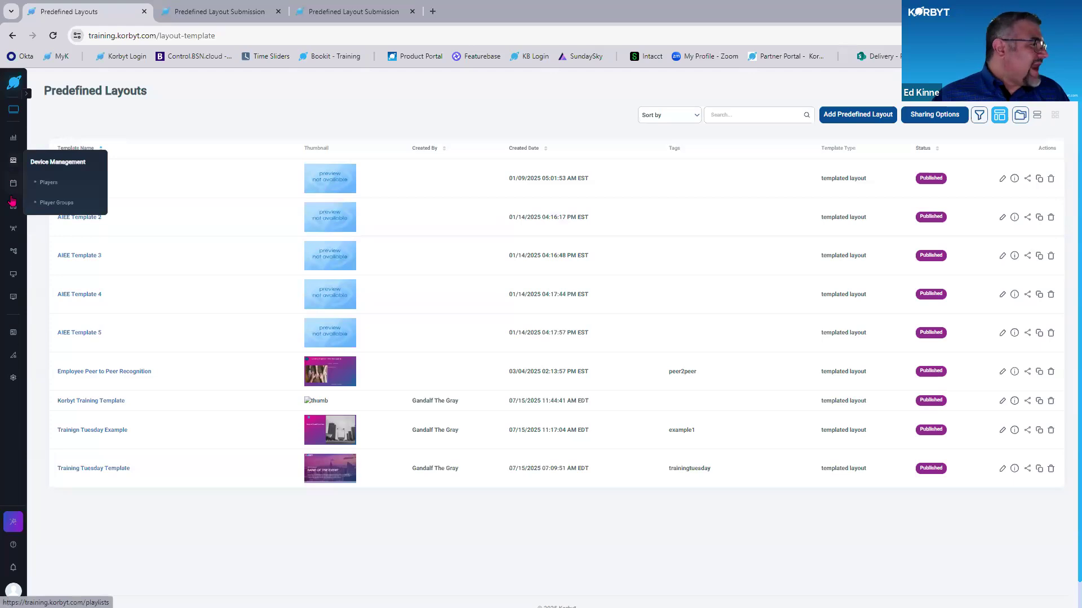
mouse_move(13, 206)
left_click(43, 249)
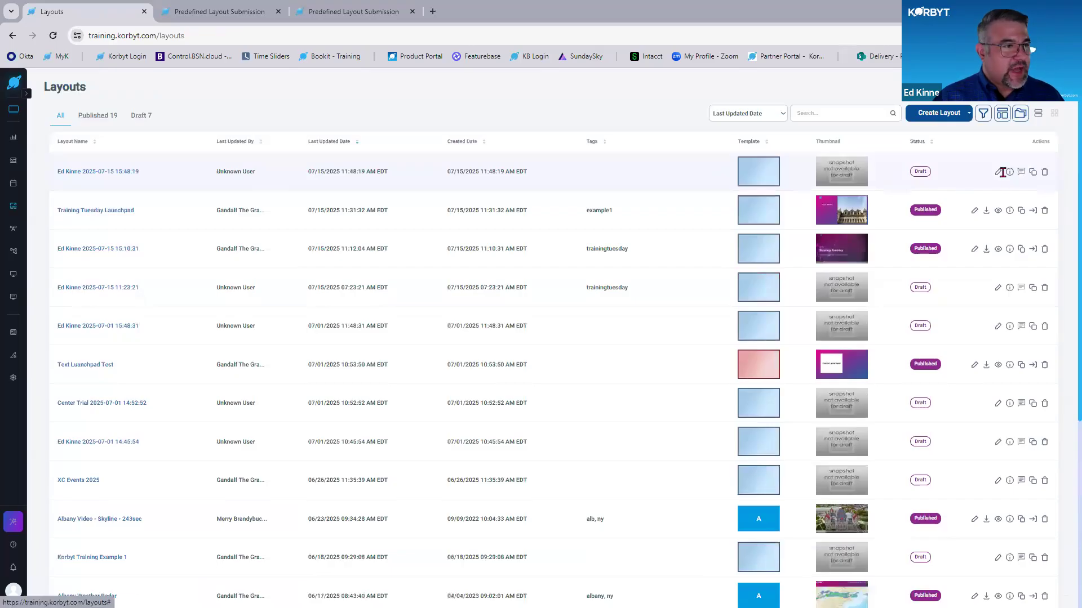
- Open the newly submitted draft layout containing the uploaded slide image for editing and publish it
left_click(997, 172)
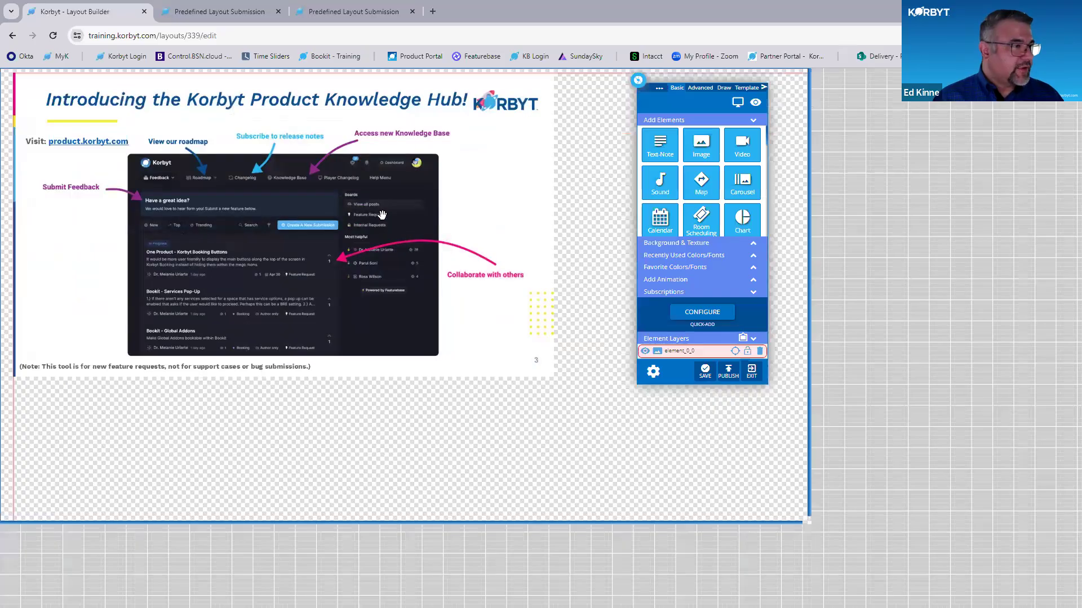
key("ctrl")
key("ctrl")
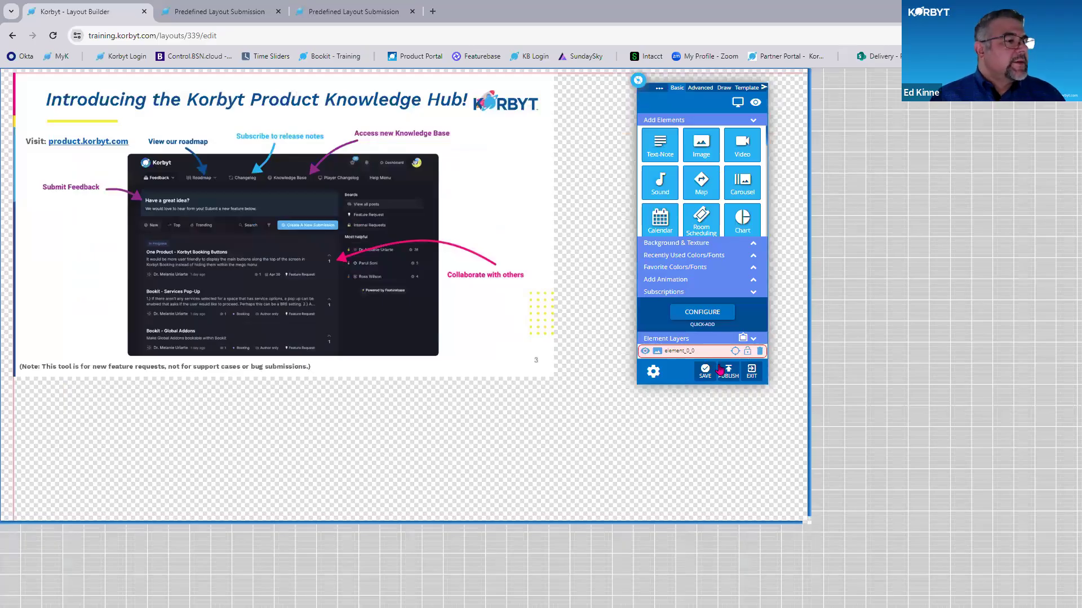
left_click(701, 373)
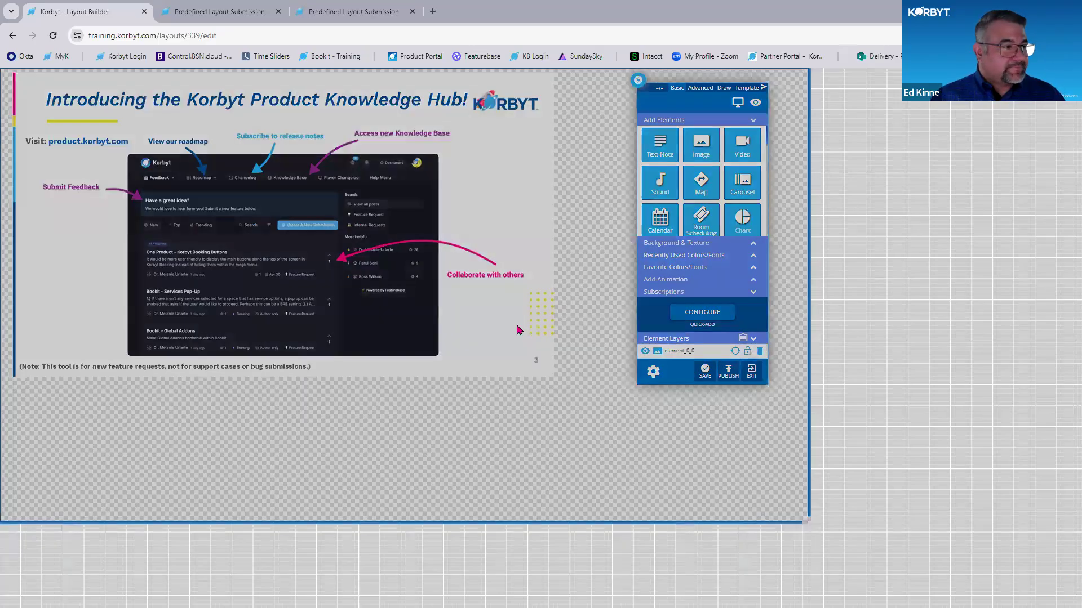
left_click(442, 236)
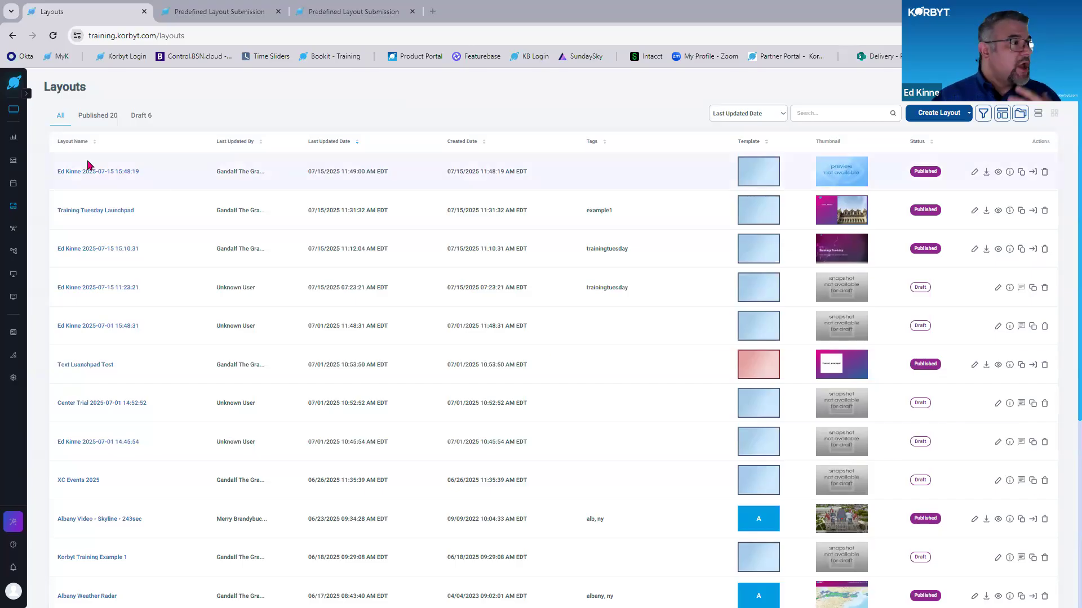
- Open the "ALB - Office Player" player for editing and examine its tags, location and custom metadata
mouse_move(15, 170)
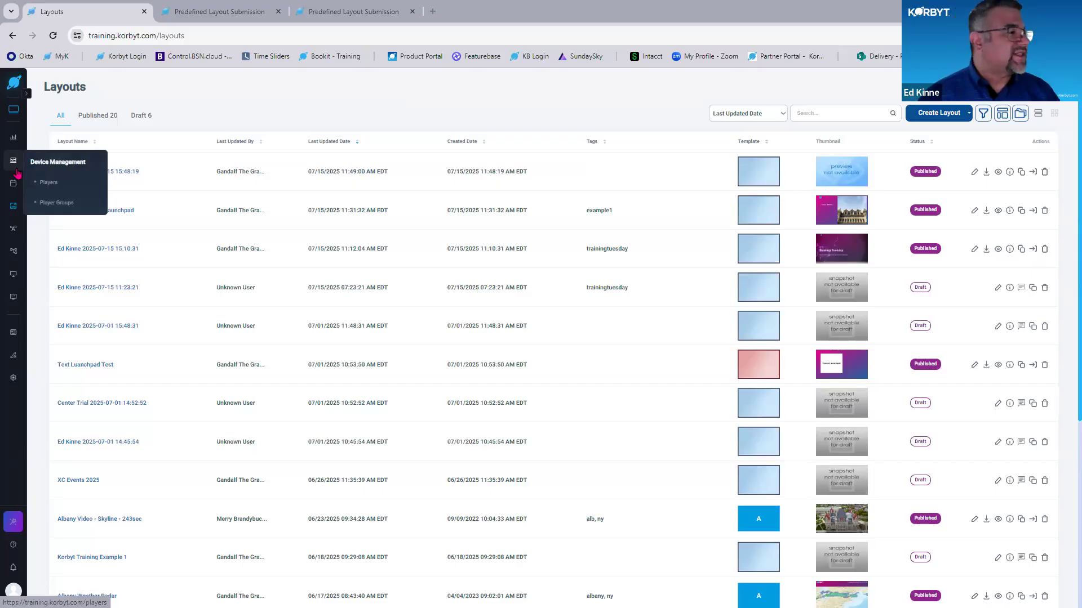
left_click(48, 183)
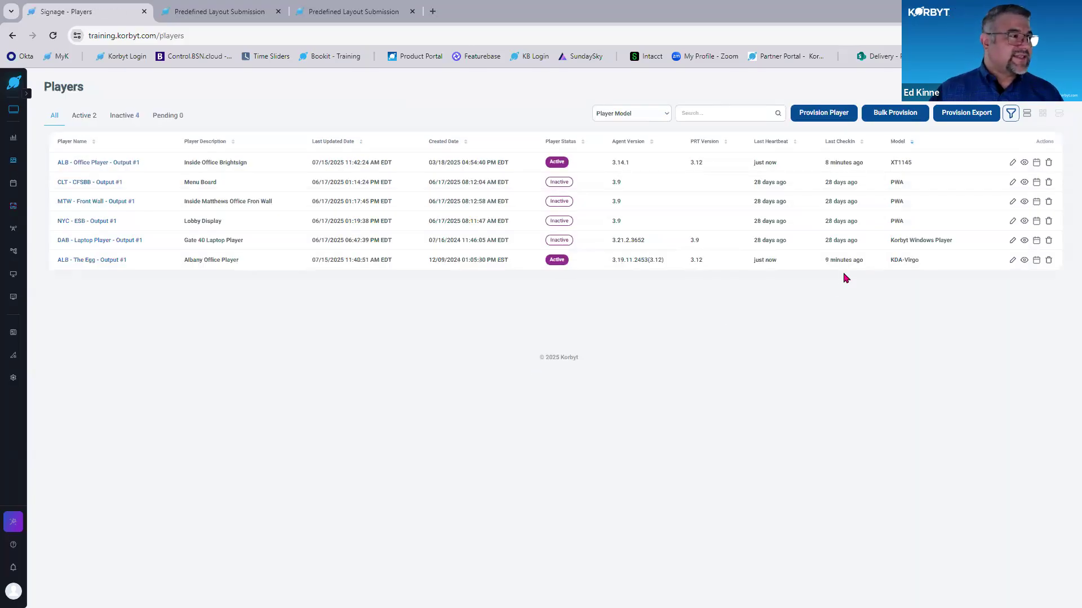
left_click(1012, 162)
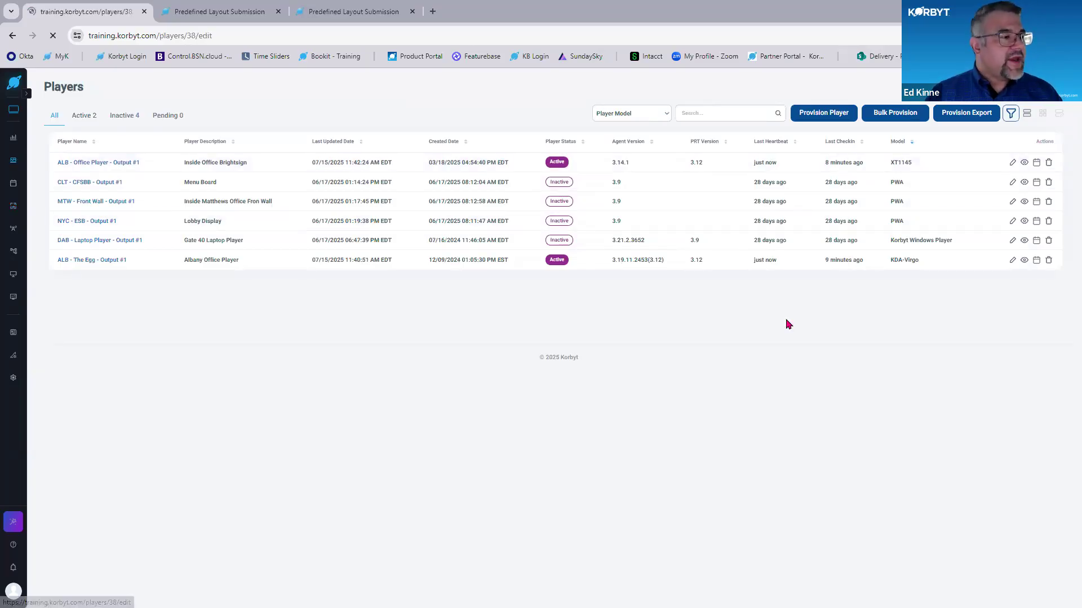
left_click(622, 279)
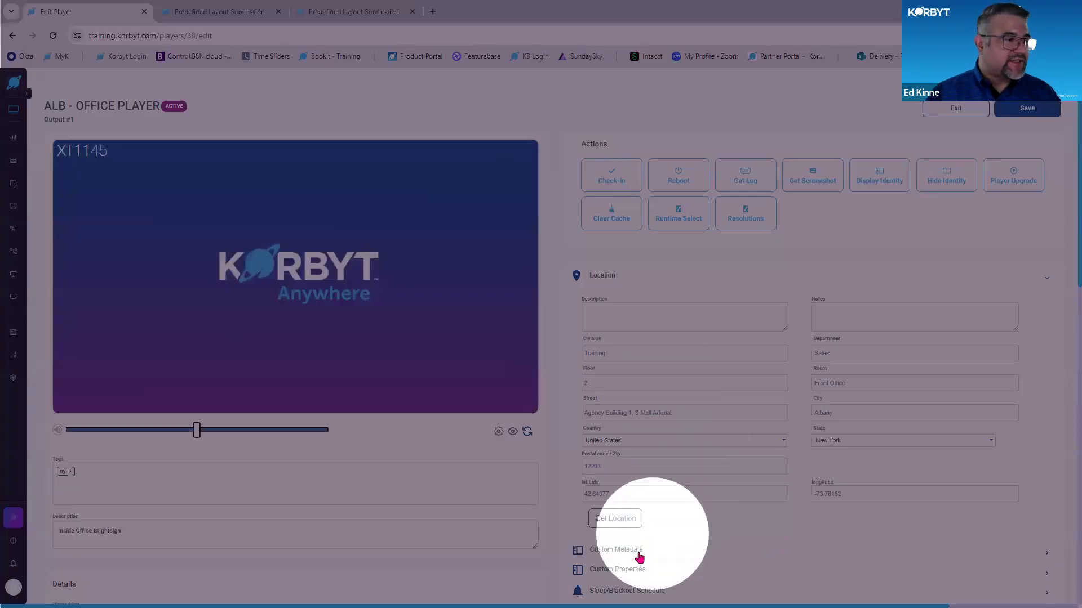
left_click(638, 553)
scroll(657, 338, "down", 5)
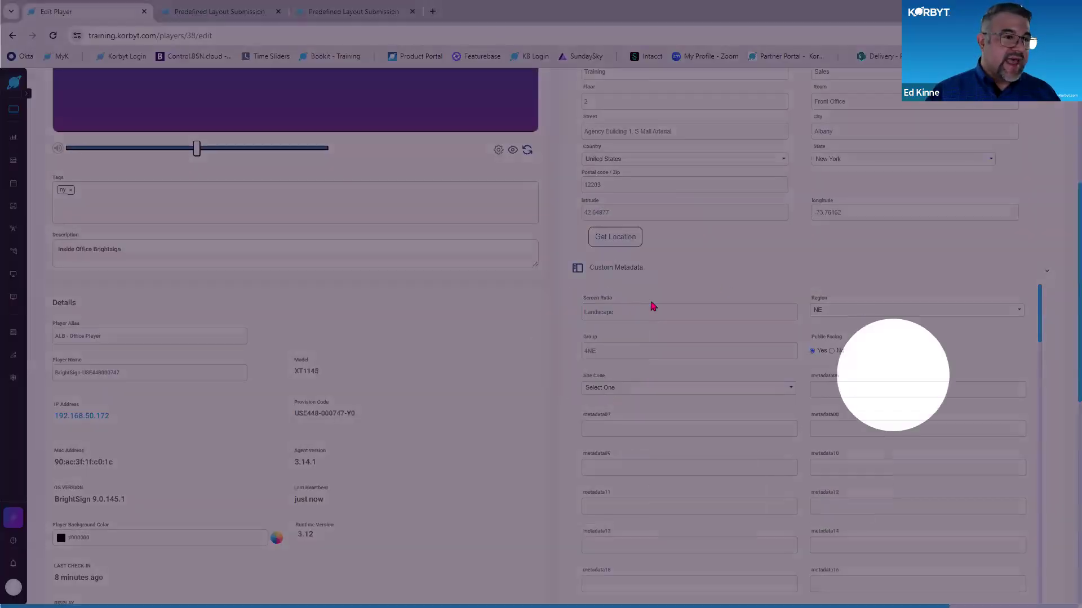
scroll(564, 313, "up", 5)
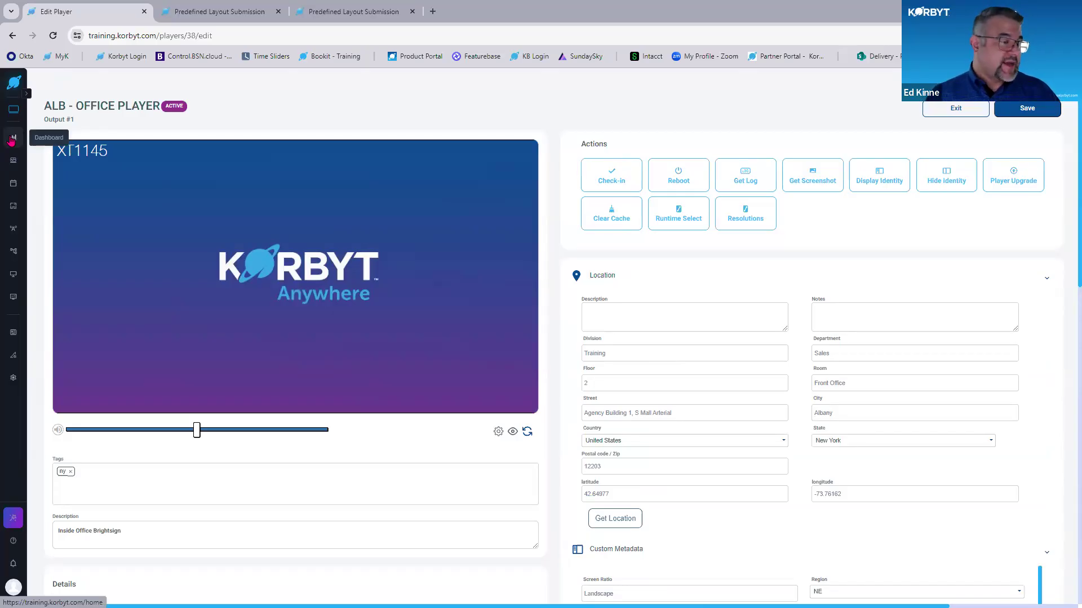
- Leave the player settings and open the list of scheduled playlists
mouse_move(14, 164)
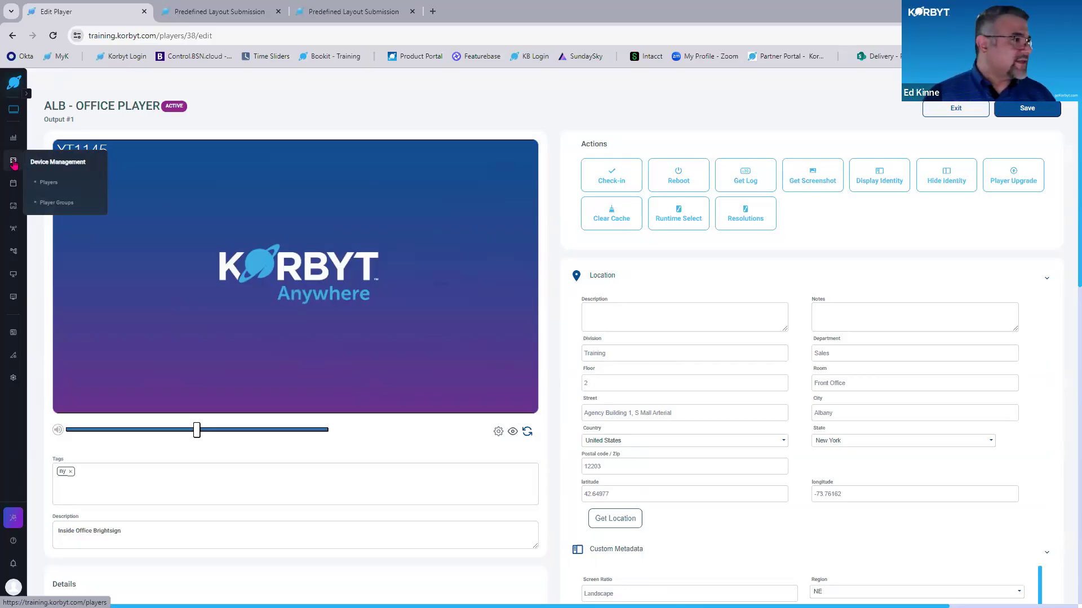
mouse_move(14, 183)
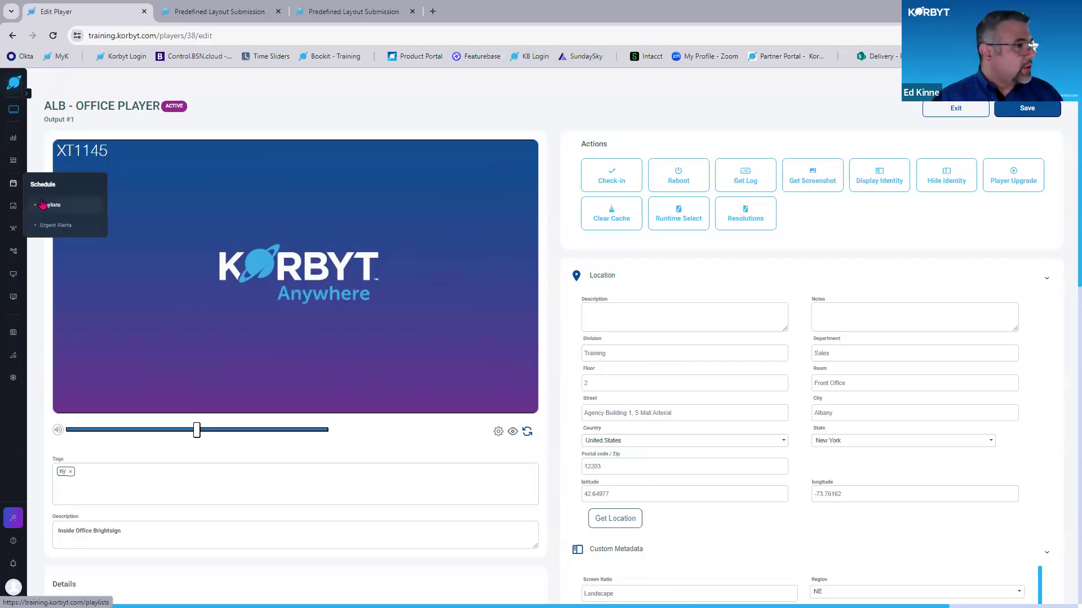
left_click(42, 204)
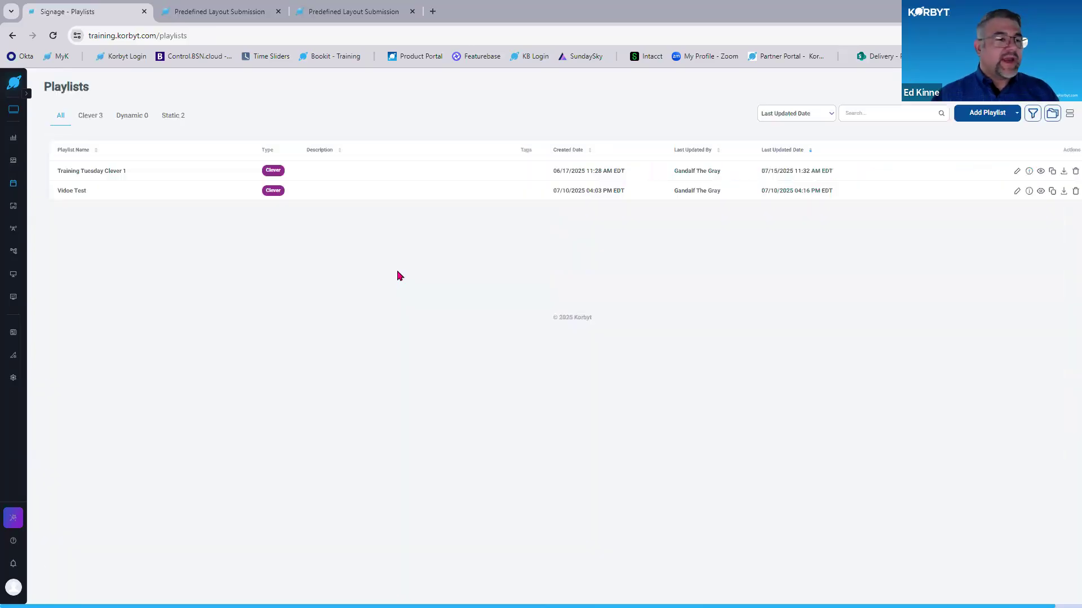